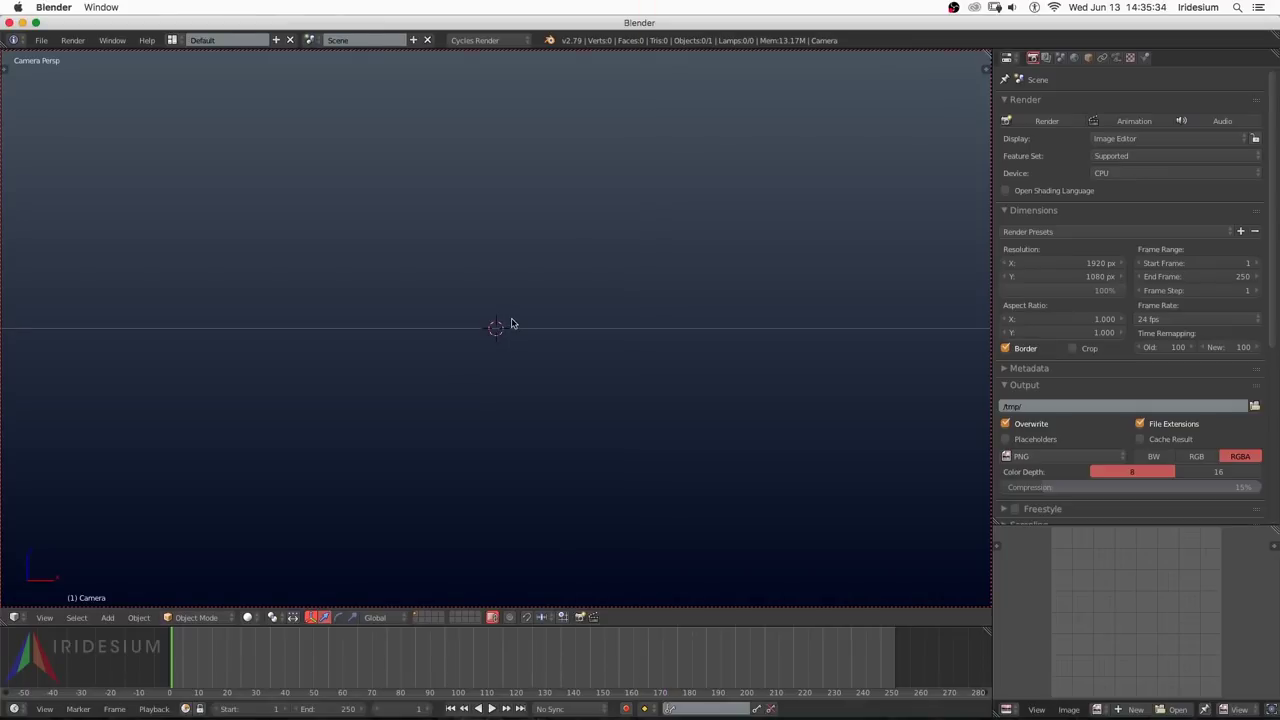
Step: Delete the camera from the scene in front orthographic view
key("KP_1")
key("KP_5")
right_click(532, 258)
key("x")
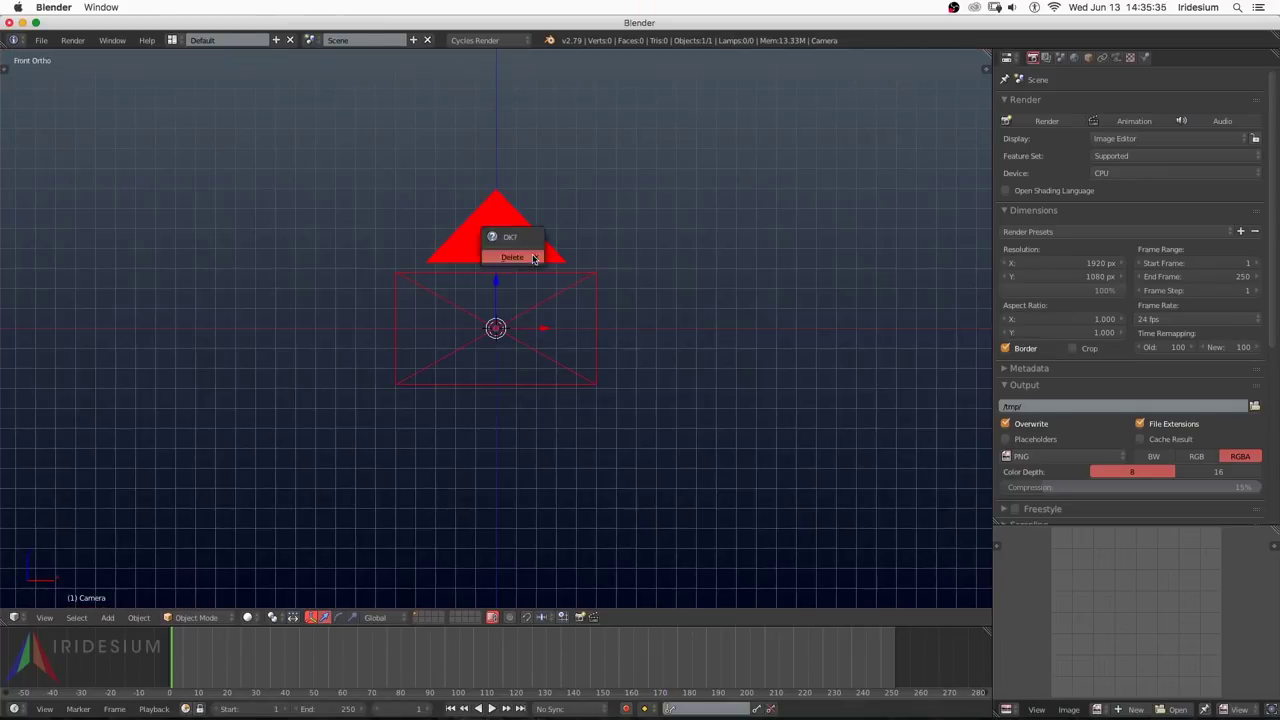
left_click(533, 259)
Step: Add a UV sphere mesh at the scene origin
key("shift+a")
mouse_move(521, 260)
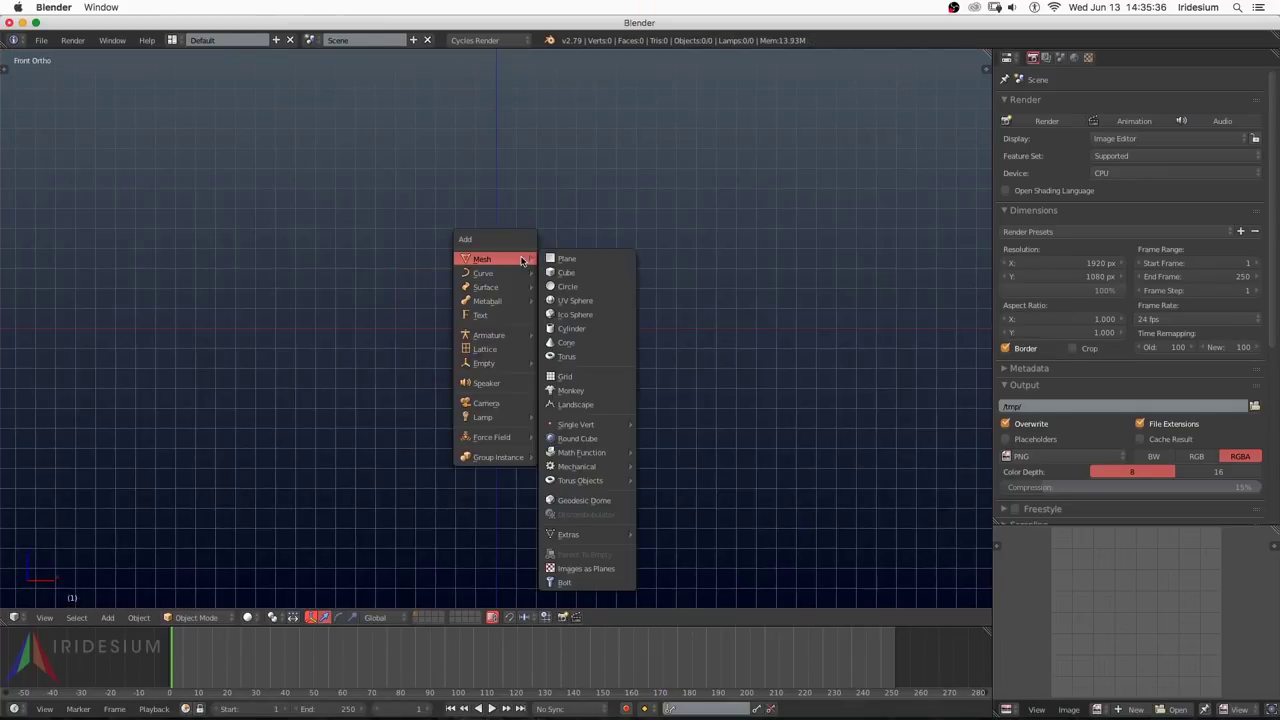
left_click(570, 300)
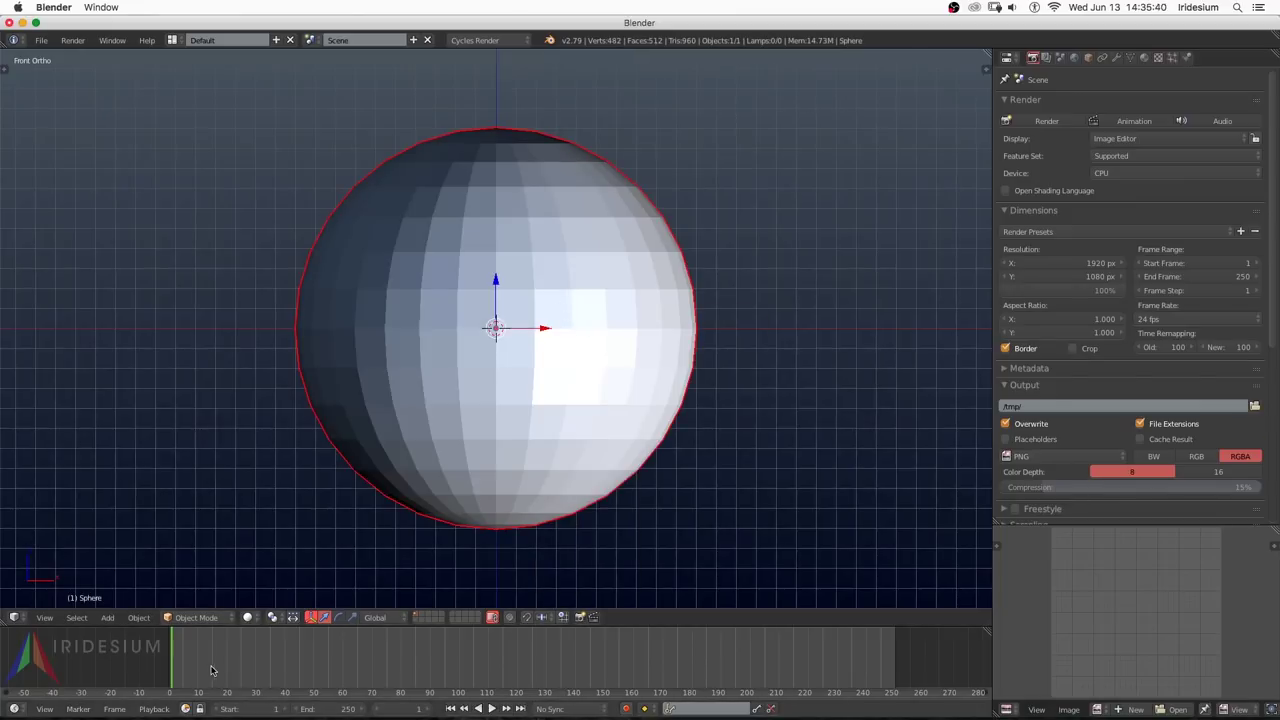
Step: Widen the sphere slightly in X and Y only at frame 15 and insert a Scaling keyframe
key("s")
key("shift+z")
left_click(712, 388)
key("i")
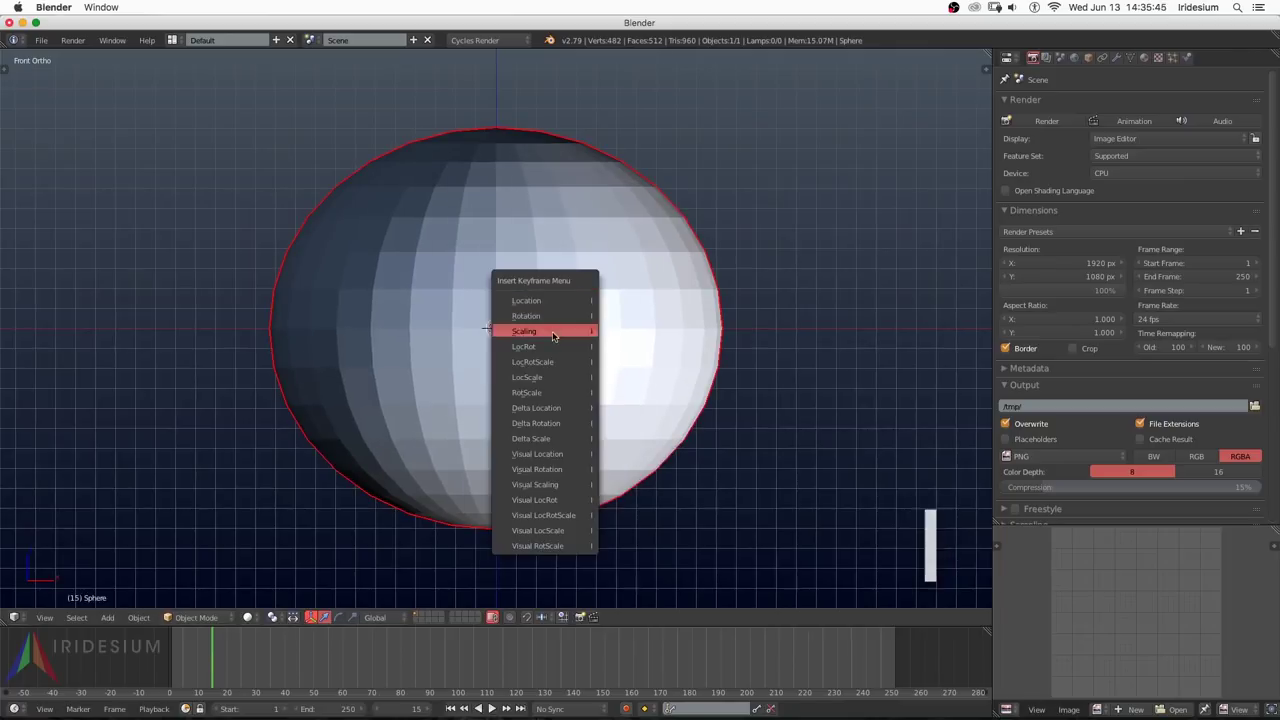
left_click(553, 331)
Step: Shrink the sphere at frame 5 to a tiny size on all axes and keyframe its scaling
left_click(182, 656)
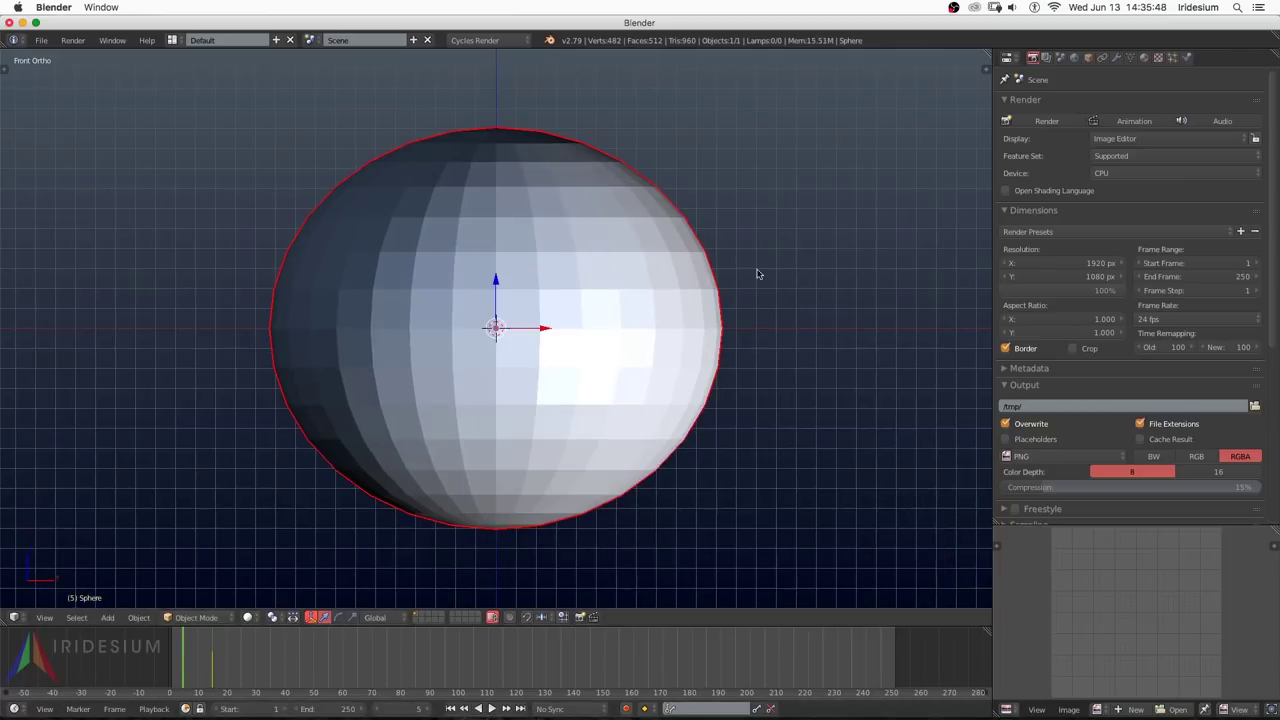
key("s")
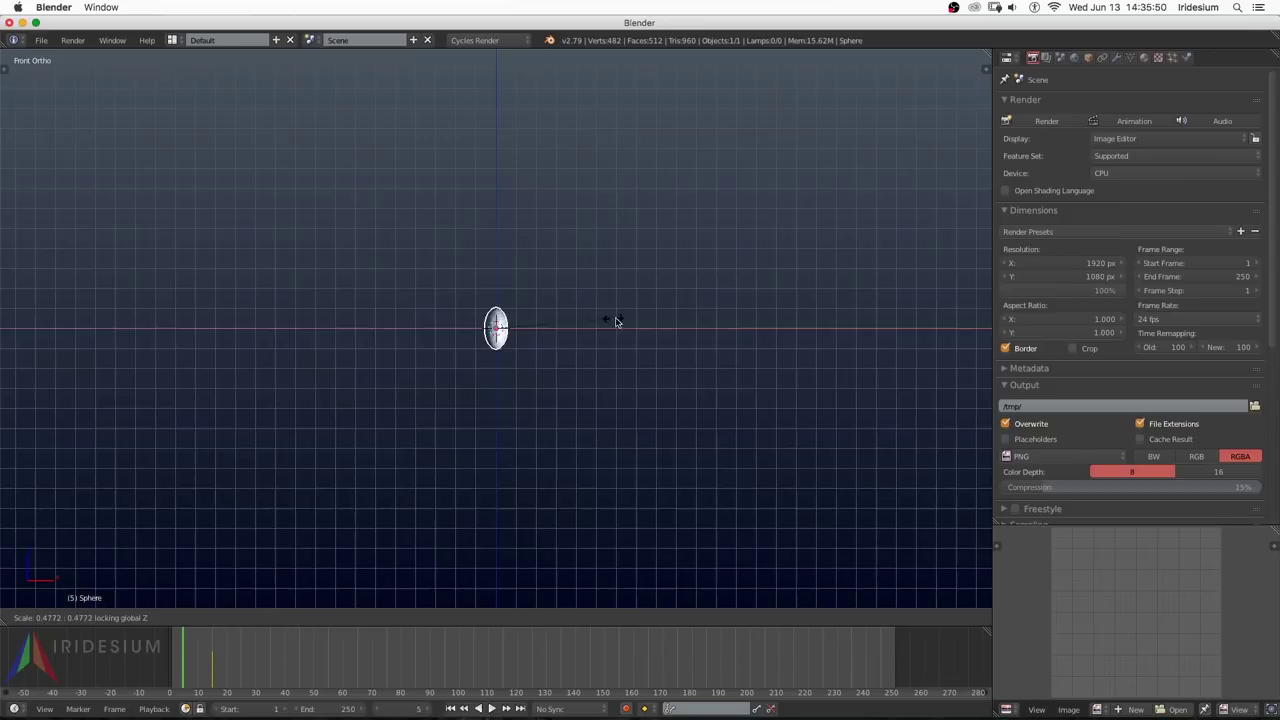
left_click(617, 321)
key("s")
key("shift+z")
left_click(749, 348)
key("s")
left_click(524, 346)
key("s")
left_click(527, 315)
key("i")
left_click(527, 315)
Step: Keyframe the sphere's location at frame 5, and raise it about 0.38 along Z with a second location keyframe at frame 15
key("i")
left_click(458, 188)
key("Up")
key("g")
key("z")
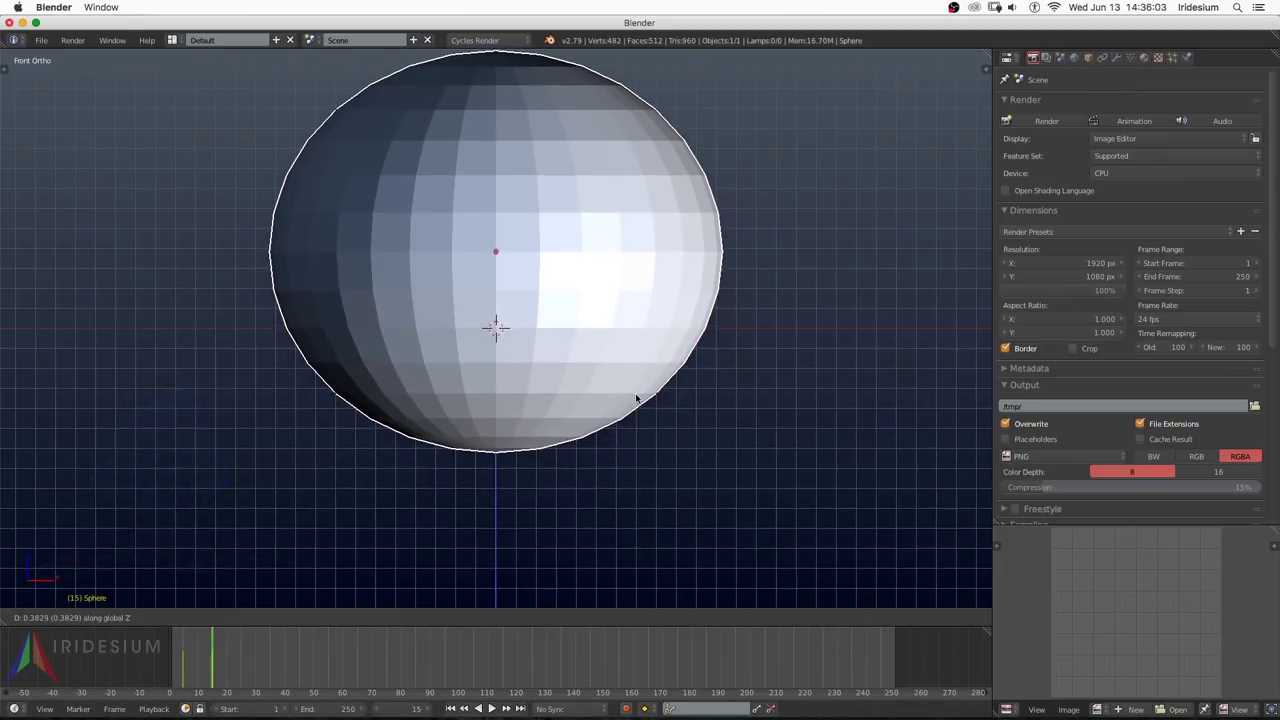
left_click(636, 400)
key("i")
Step: Return to frame 5 and add a mesh circle at the origin
key("shift+a")
key("Escape")
key("Down")
key("shift+a")
mouse_move(512, 379)
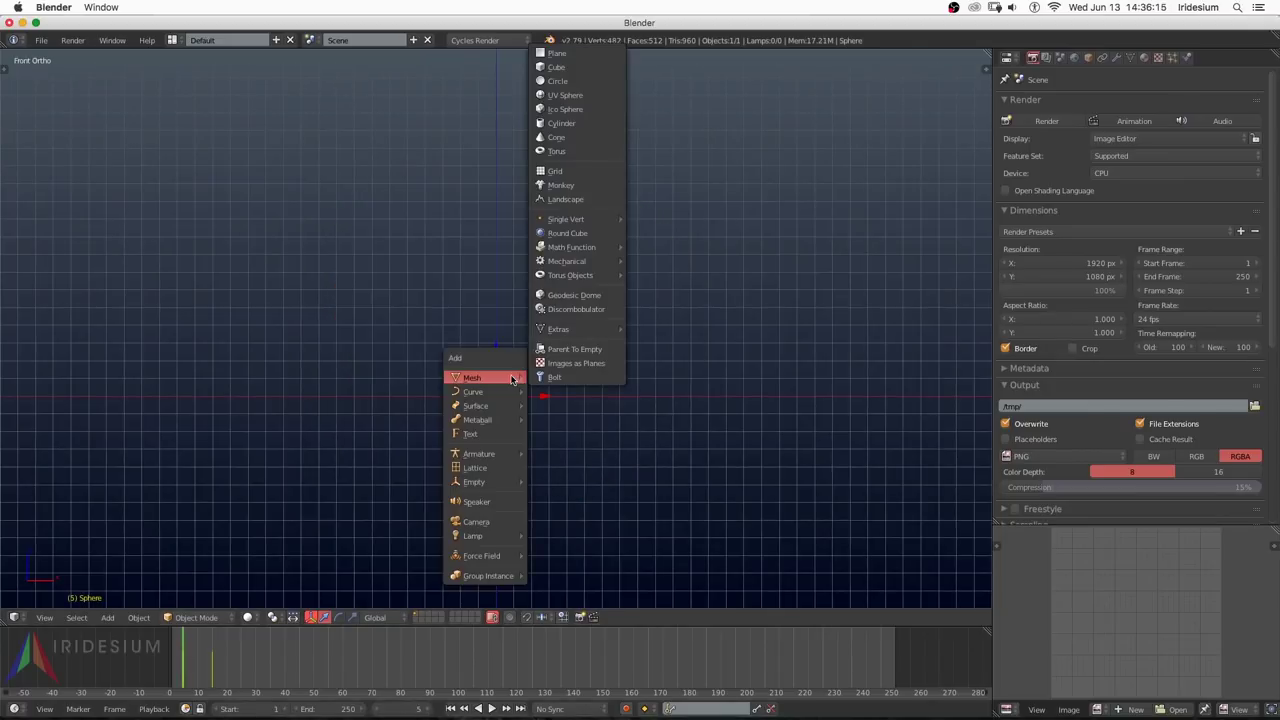
left_click(557, 81)
Step: Extrude the circle's edge inward to a small inner ring and raise that ring slightly along Z, forming a shallow cone
key("Tab")
mouse_move(586, 460)
middle_mouse_down()
mouse_move(586, 503)
mouse_move(593, 460)
middle_mouse_up()
key("e")
key("s")
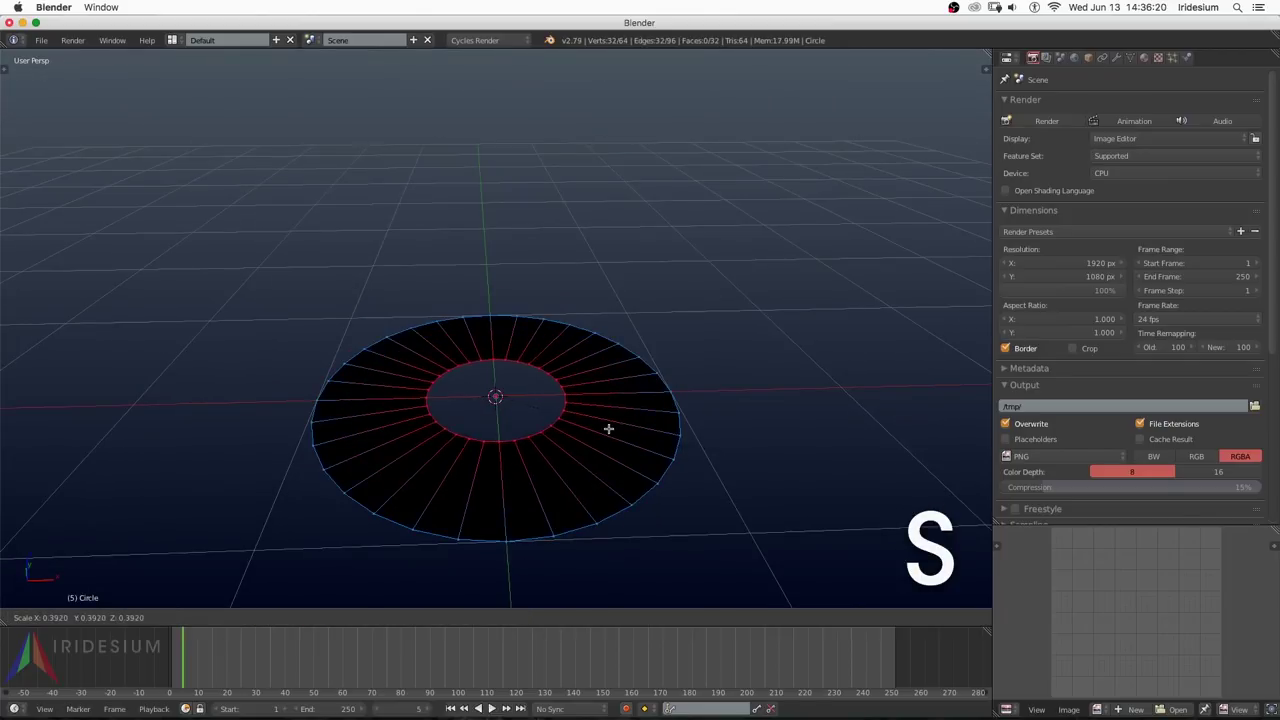
left_click(545, 412)
key("g")
key("z")
left_click(576, 395)
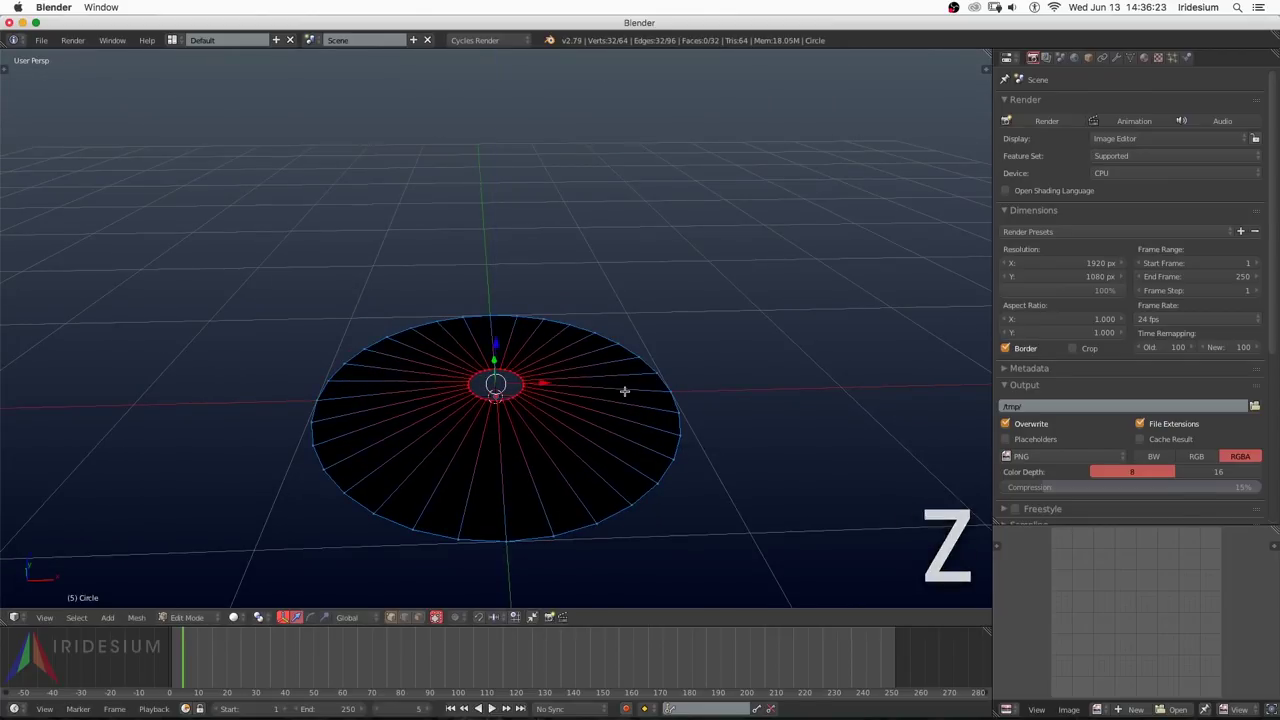
key("Tab")
Step: Keyframe the circle's scaling at frame 6 in front view and preview the animation
middle_click_drag(618, 408, 623, 349)
key("KP_1")
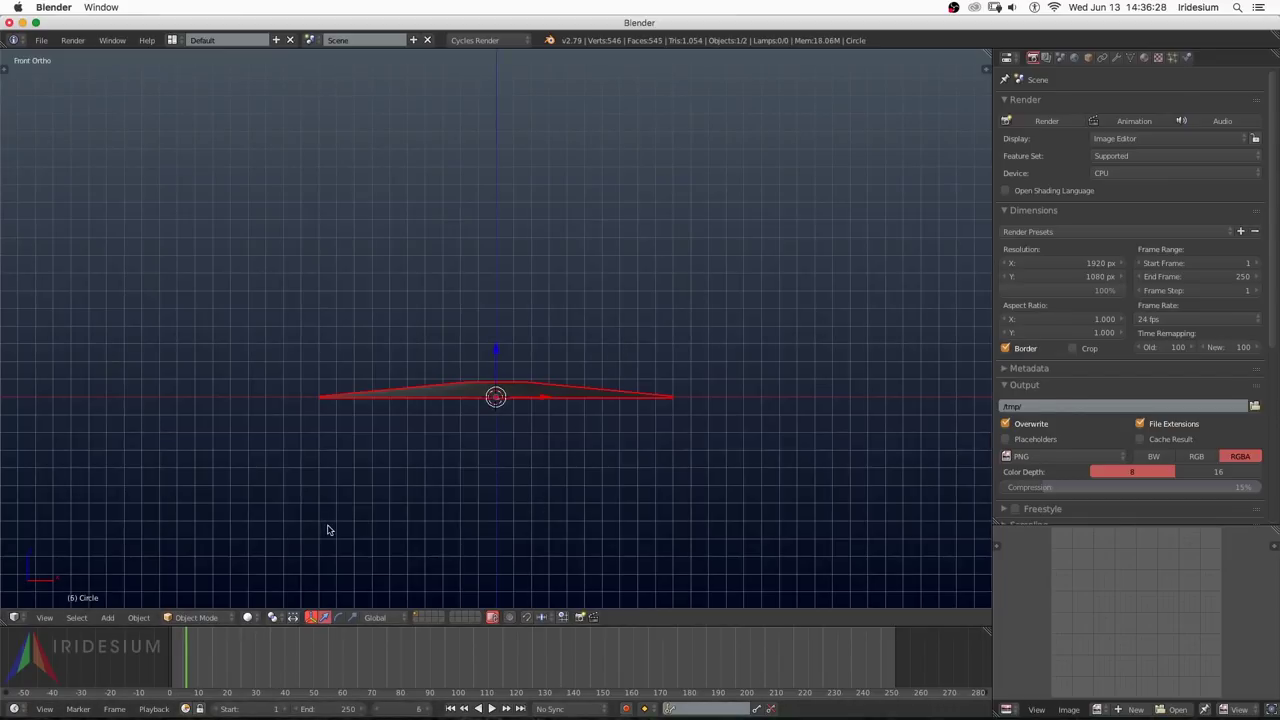
key("i")
left_click(425, 468)
key("alt+a")
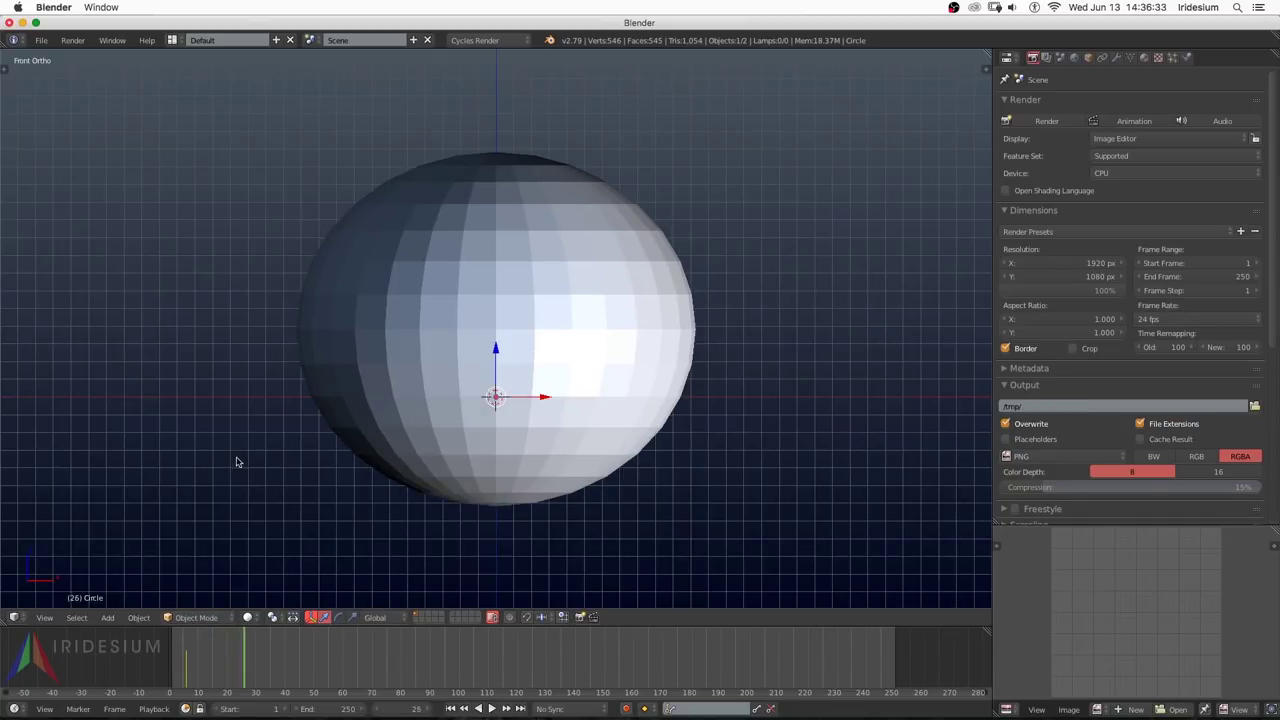
key("alt+a")
Step: Scale the circle by about 2.8 in X and Y at frame 50, keyframe it, and play the animation back
scroll(551, 451, "down", 6)
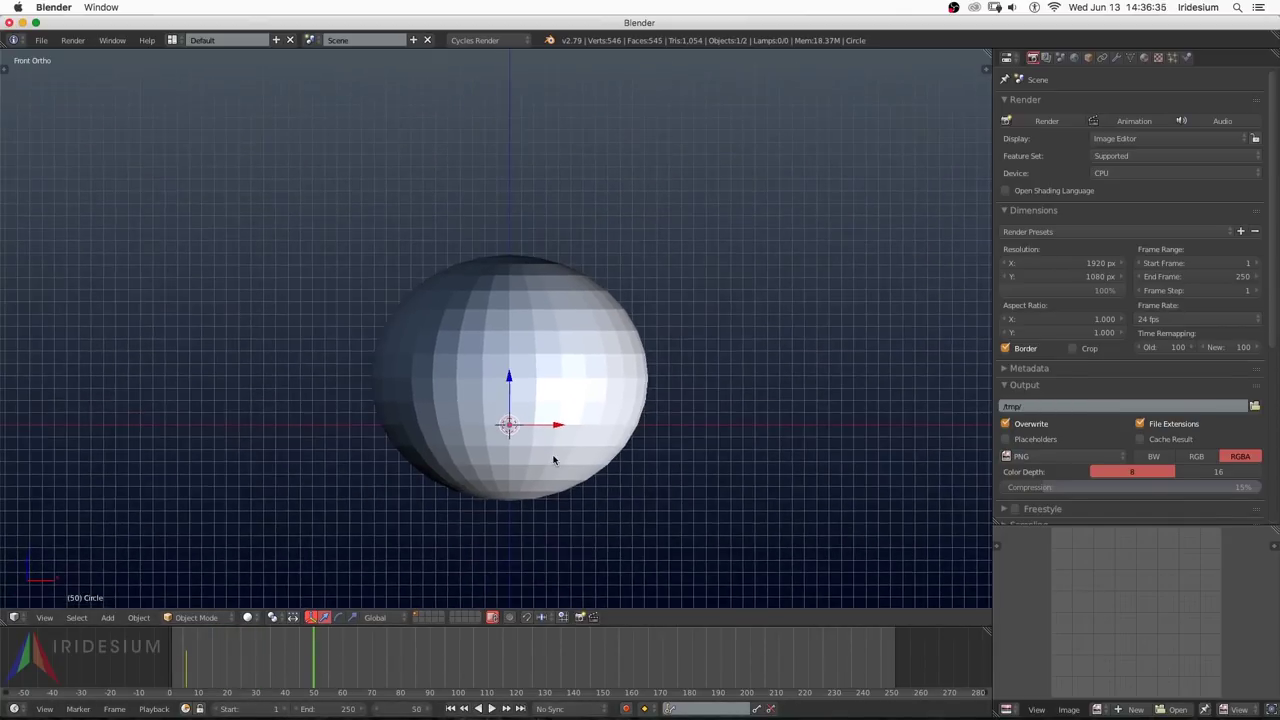
key("s")
key("shift+z")
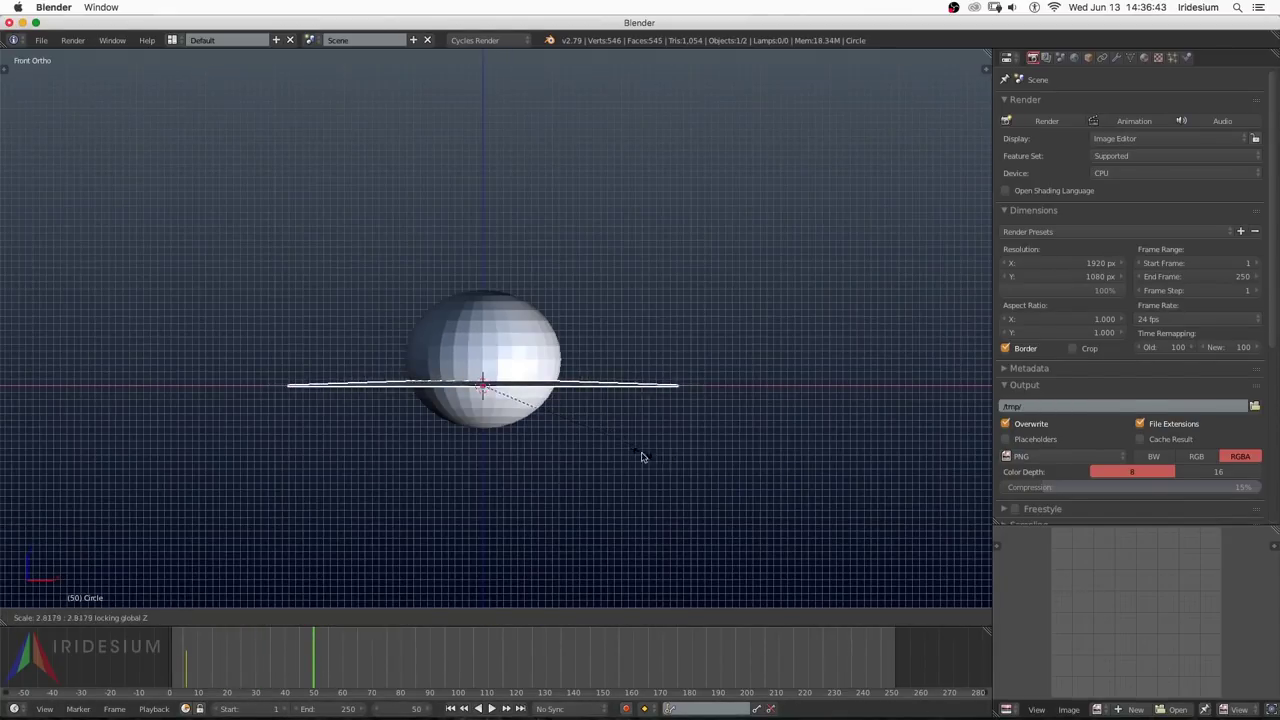
left_click(642, 457)
key("alt+a")
key("shift+Left")
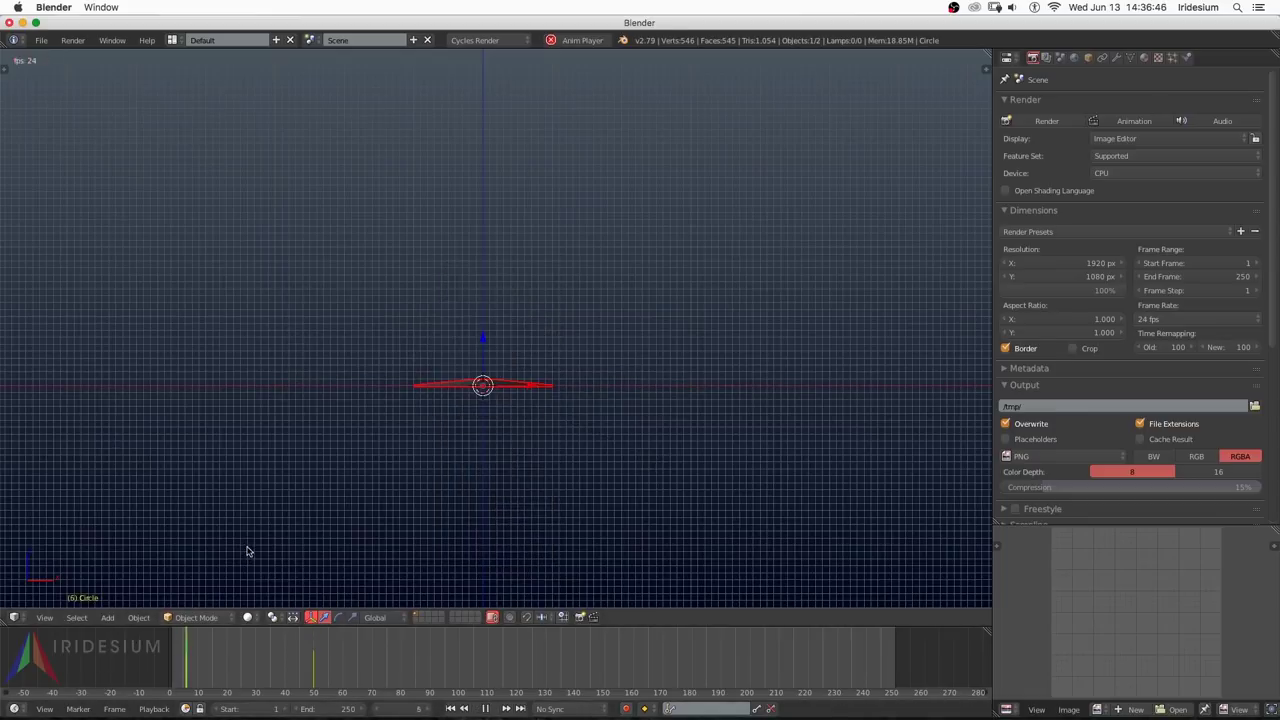
key("Escape")
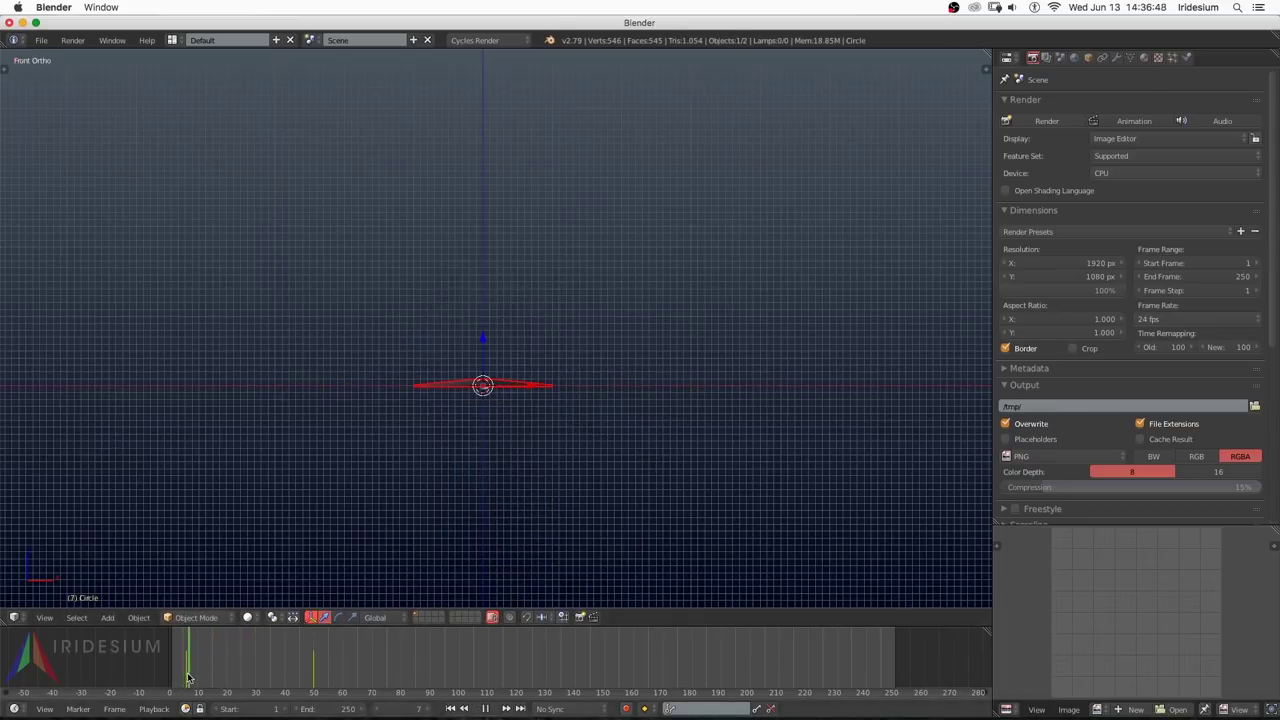
Step: Shrink the circle in X and Y to a tiny size at frame 6, keyframe it, and preview the growth
key("s")
key("shift+z")
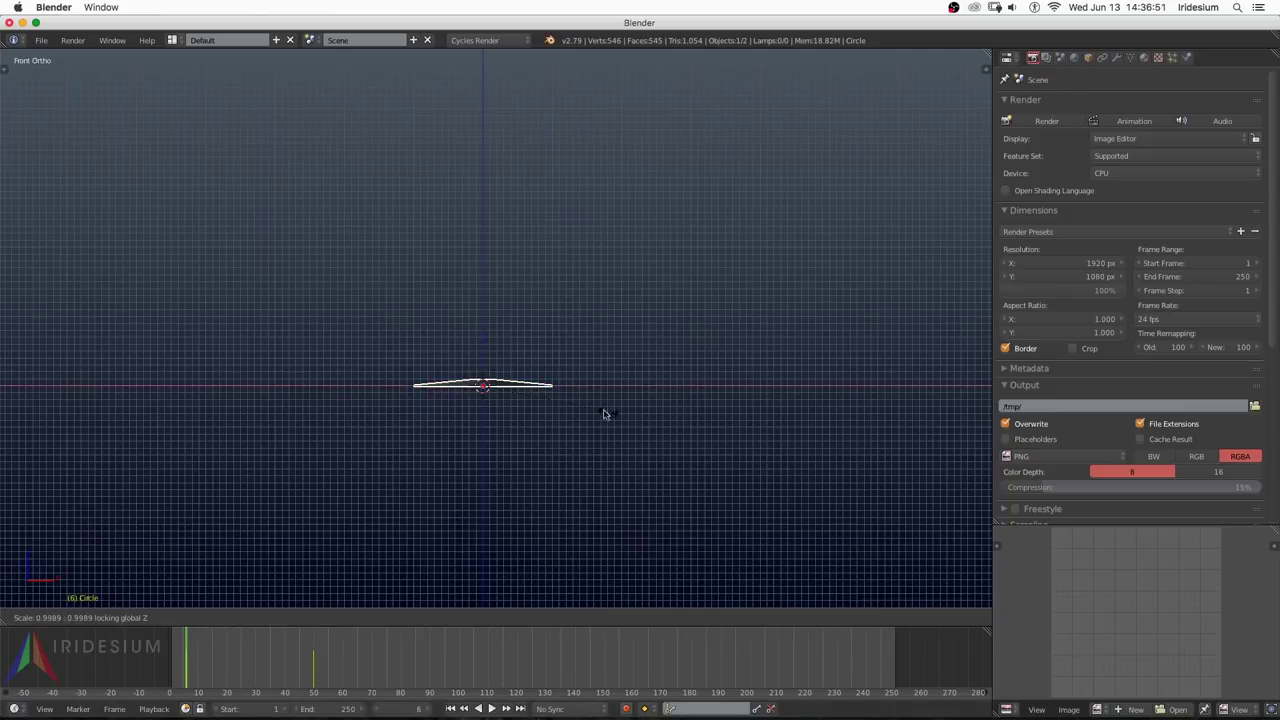
left_click(493, 400)
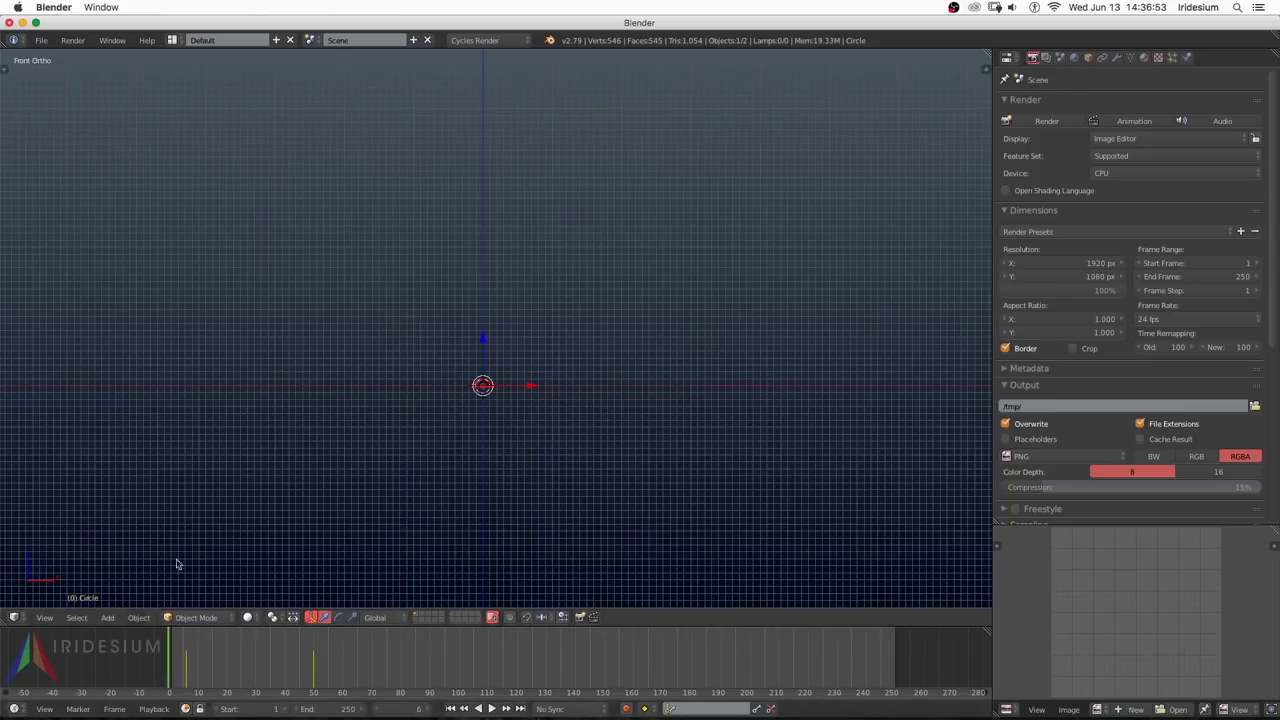
key("alt+a")
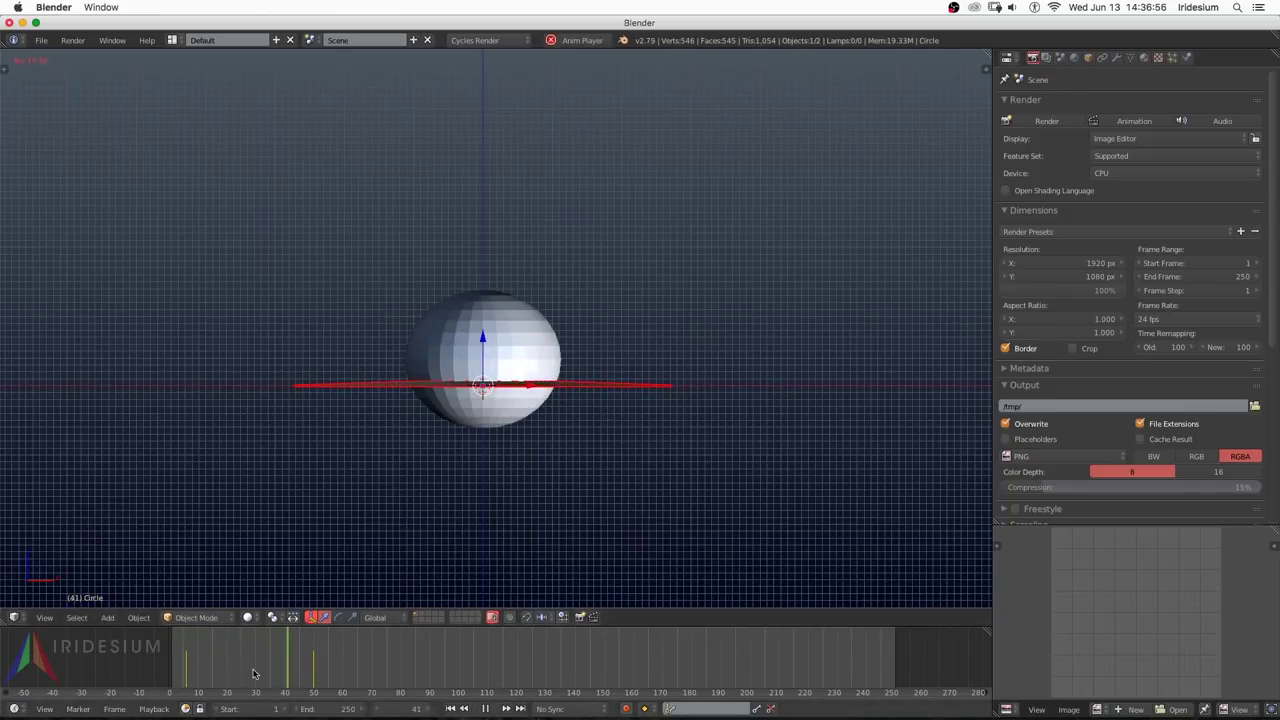
key("alt+a")
Step: Move the circle's starting scale keyframe to frame 0 and play the animation back
left_click_drag(205, 670, 185, 670)
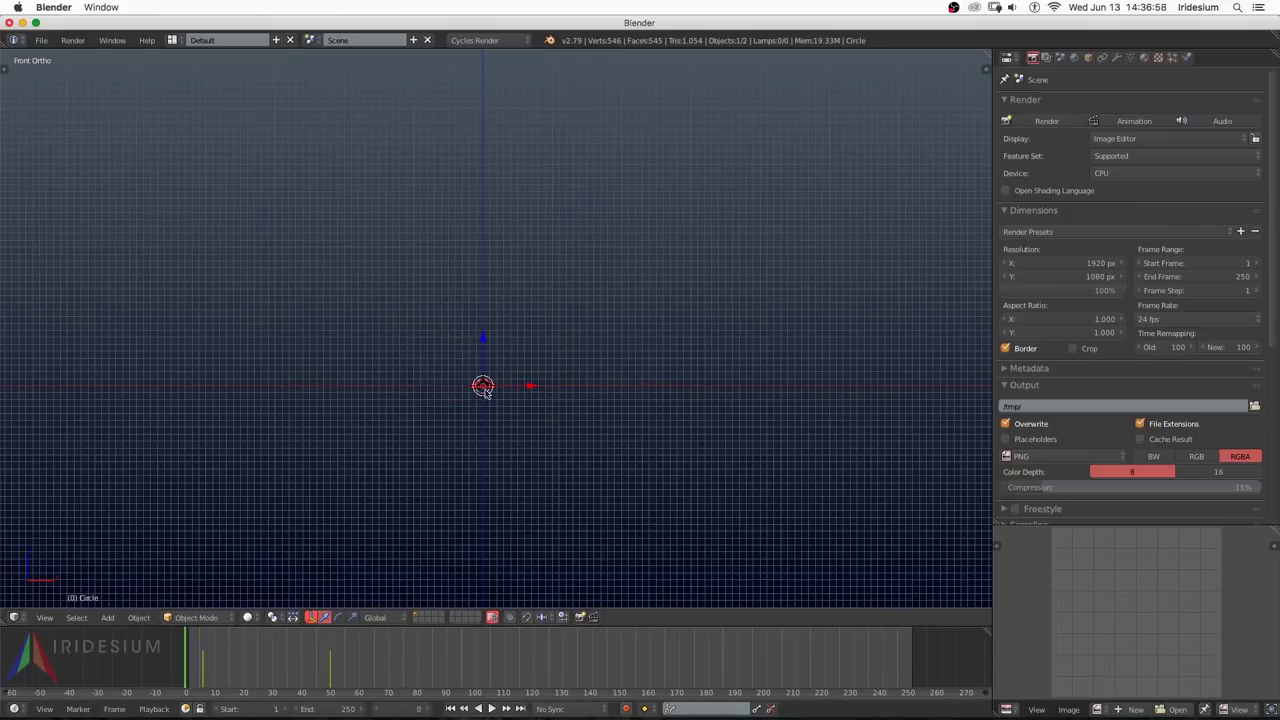
key("alt+a")
key("alt+a")
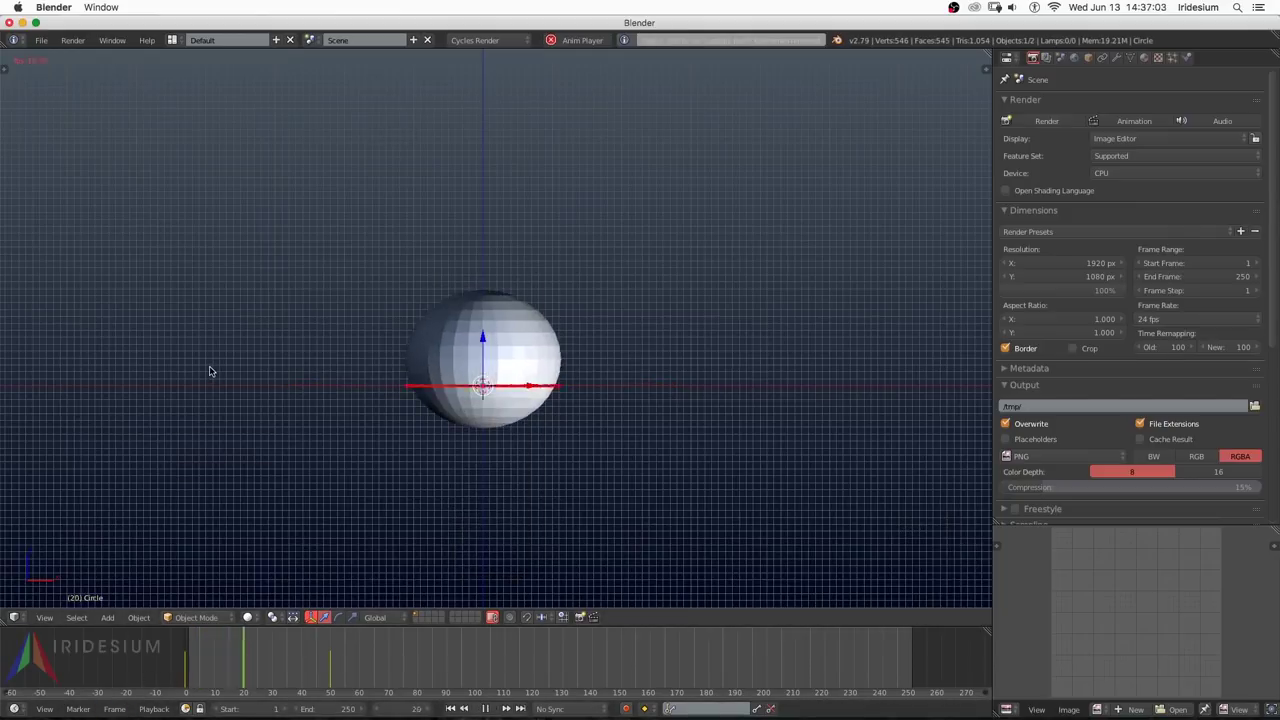
key("Escape")
Step: Scale the circle by about 1.8 in X and Y at frame 15, keyframe its scaling, and preview the result
left_click(222, 670)
left_click_drag(226, 669, 227, 669)
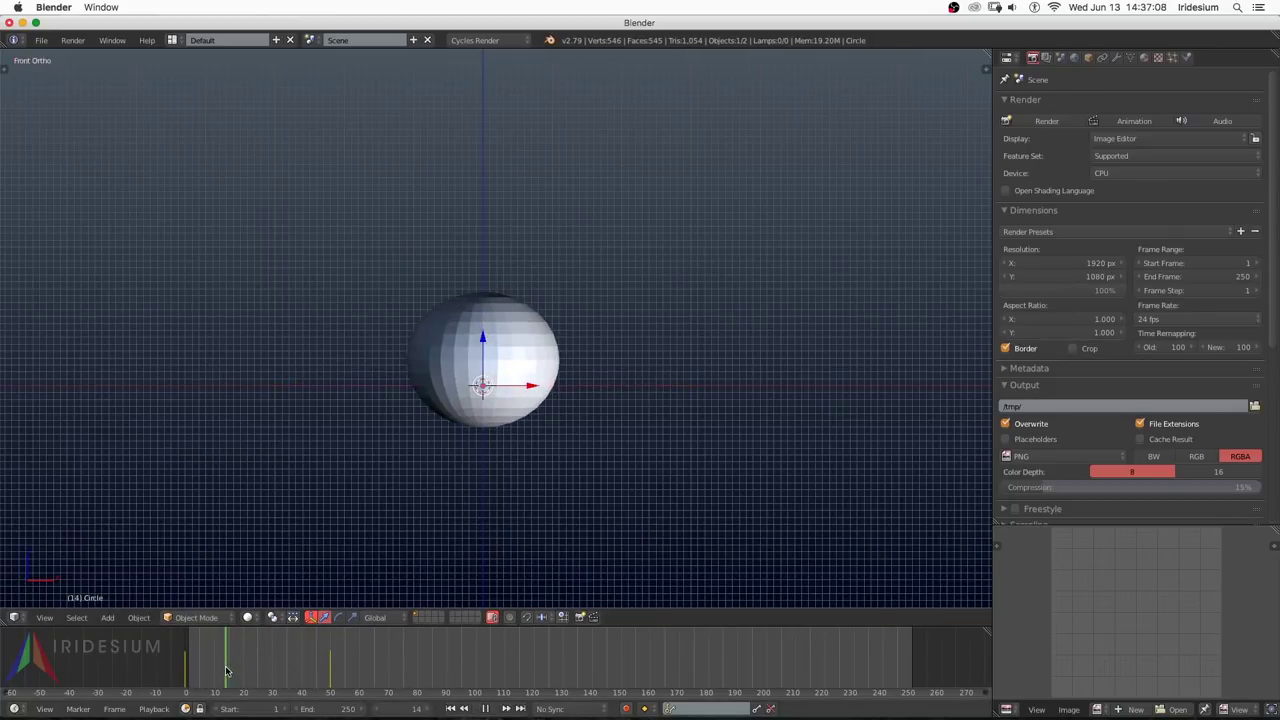
key("s")
key("shift+z")
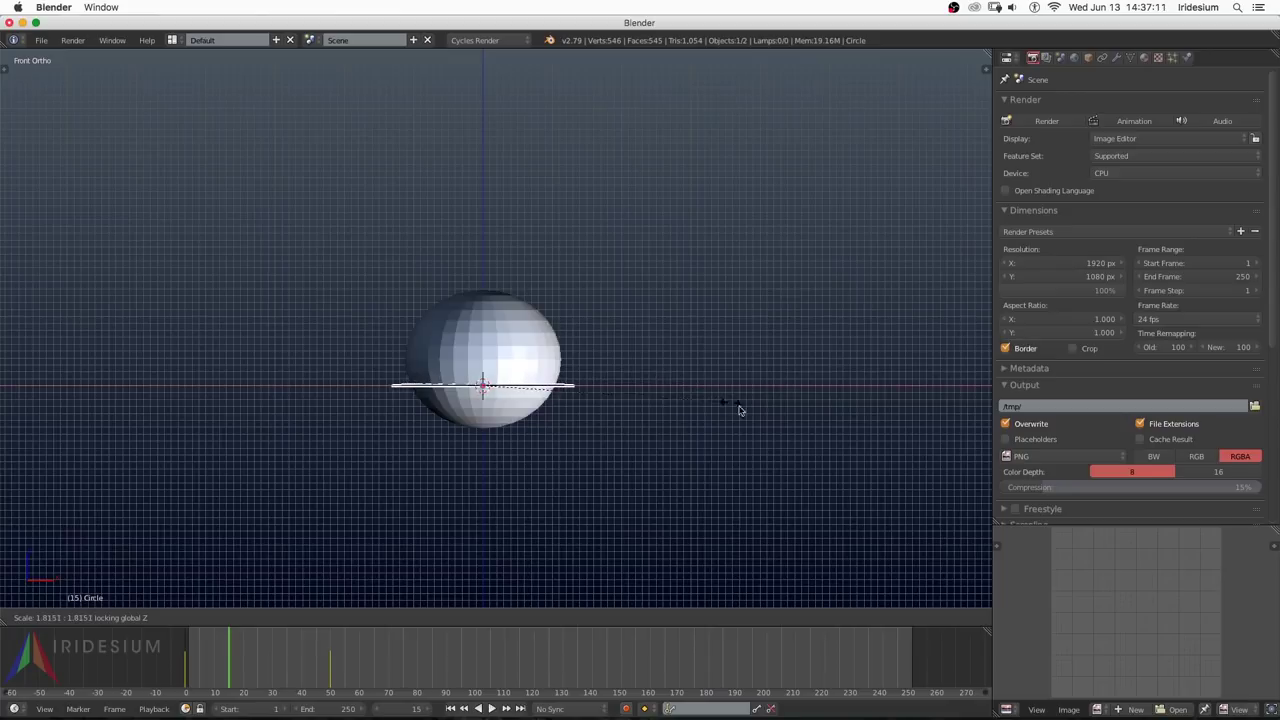
left_click(735, 408)
key("i")
left_click(571, 340)
key("alt+a")
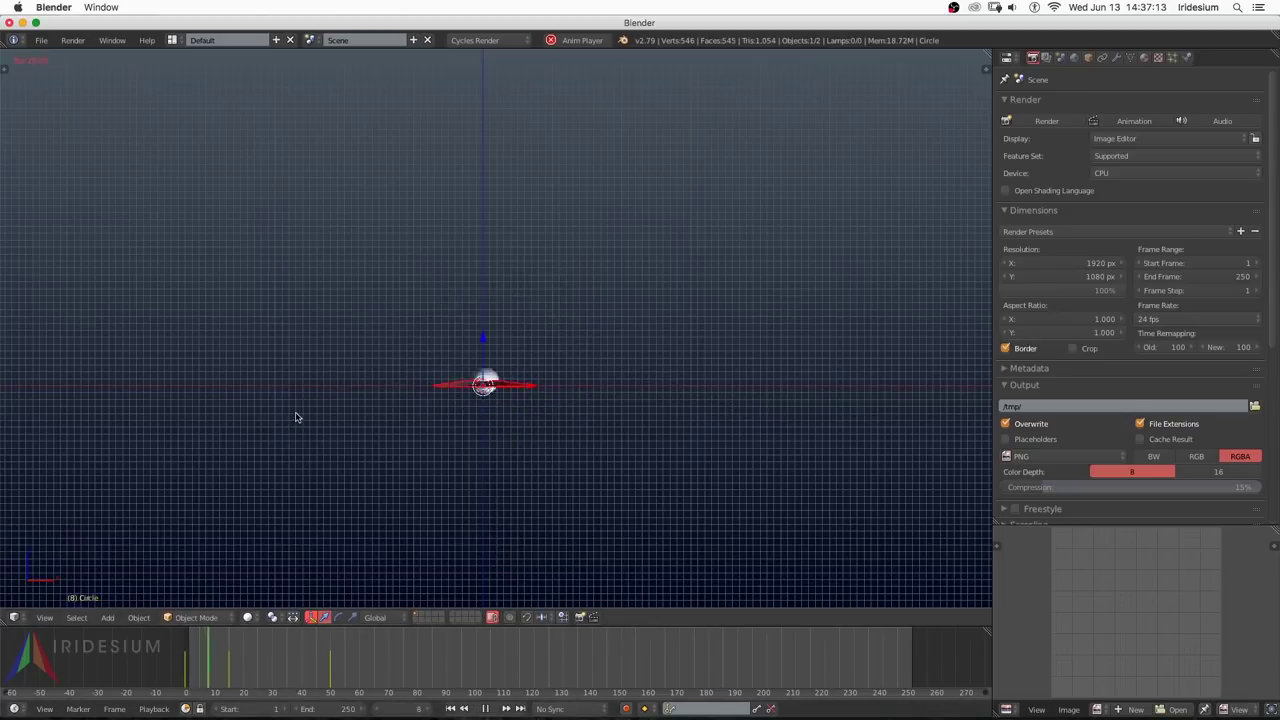
key("alt+a")
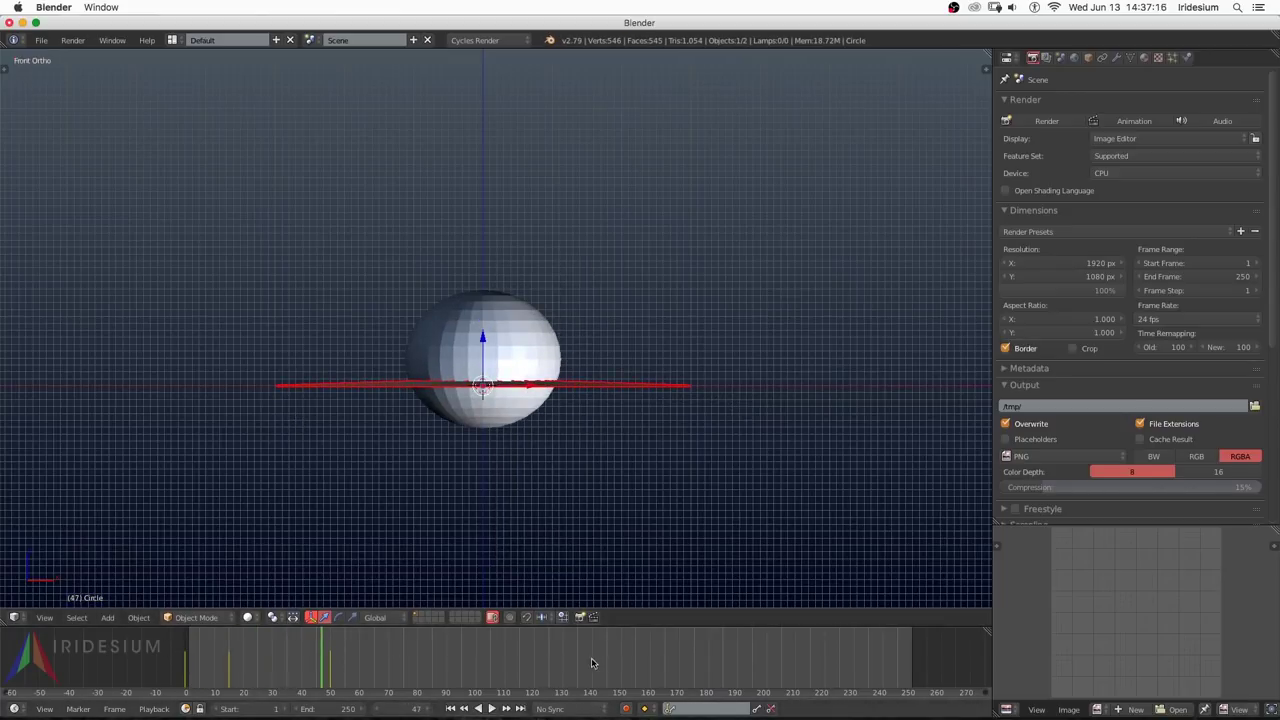
Step: Enlarge the circle in X and Y at frame 140, keyframe its scaling, and play the animation from the start
key("s")
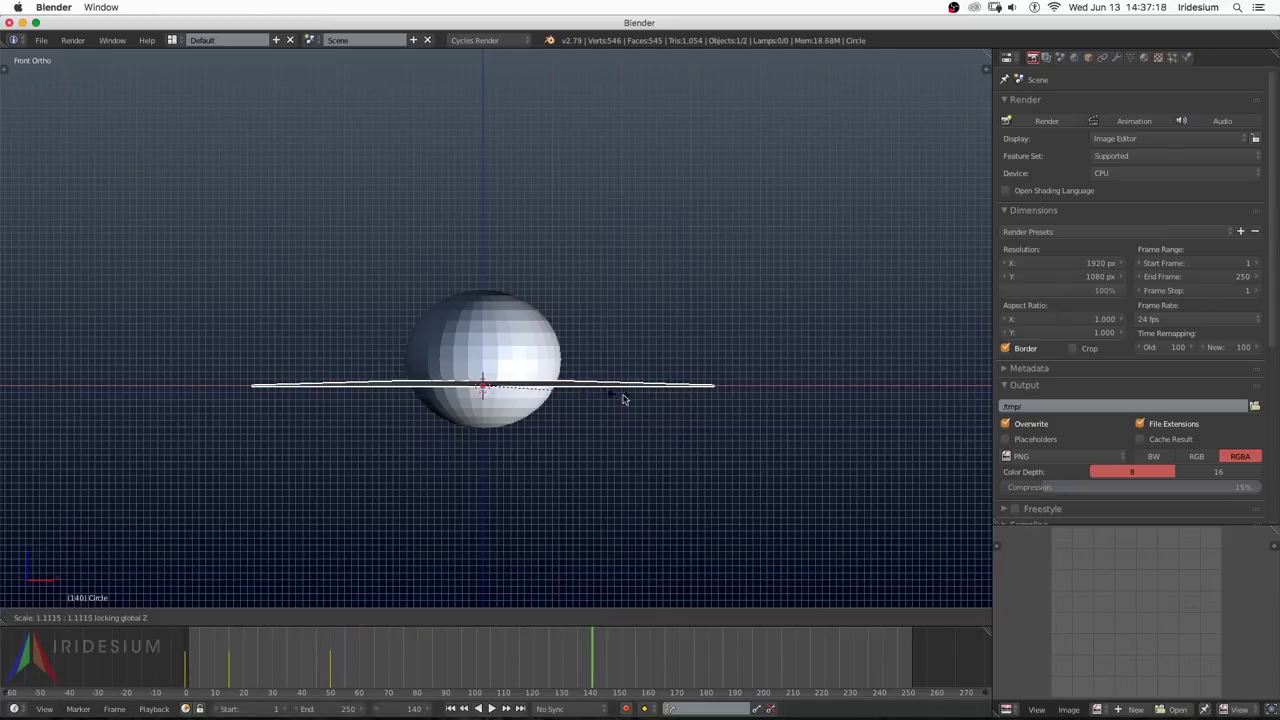
left_click(649, 413)
key("i")
left_click(654, 414)
key("shift+Left")
key("alt+a")
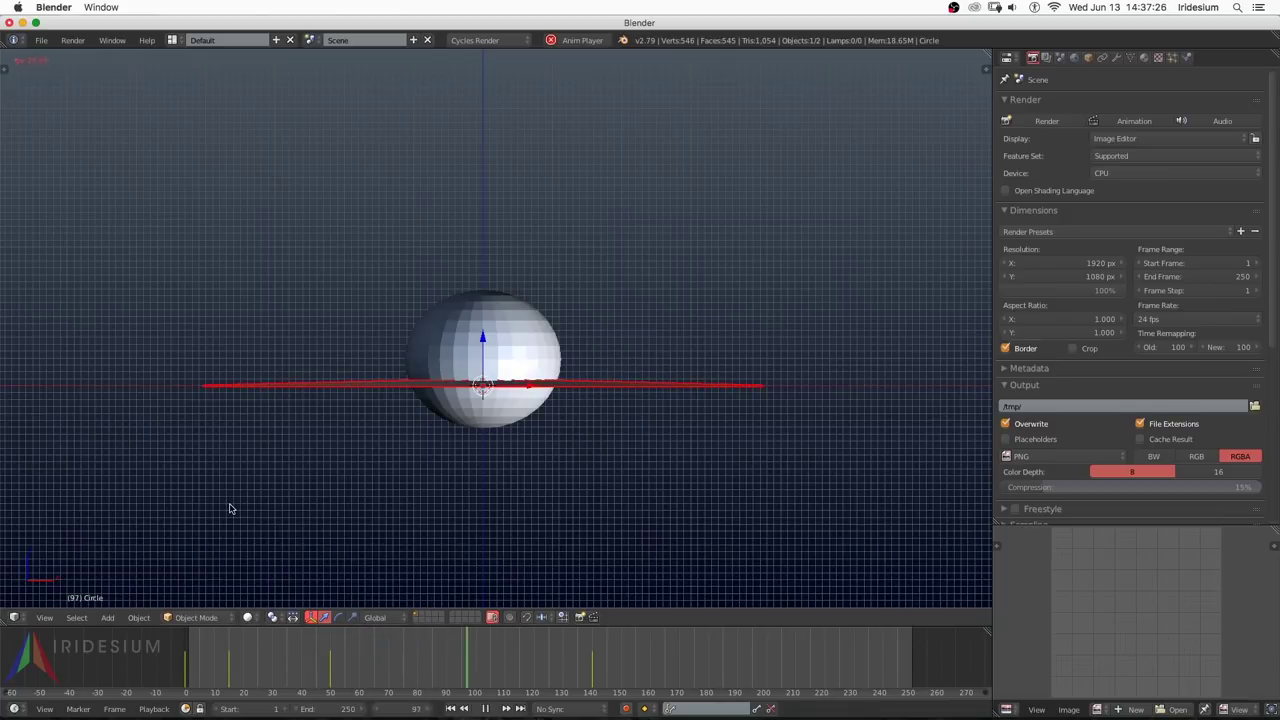
key("alt+a")
Step: Widen the circle a little more in X and Y at frame 240 and keyframe its scaling
middle_click_drag(261, 524, 284, 565)
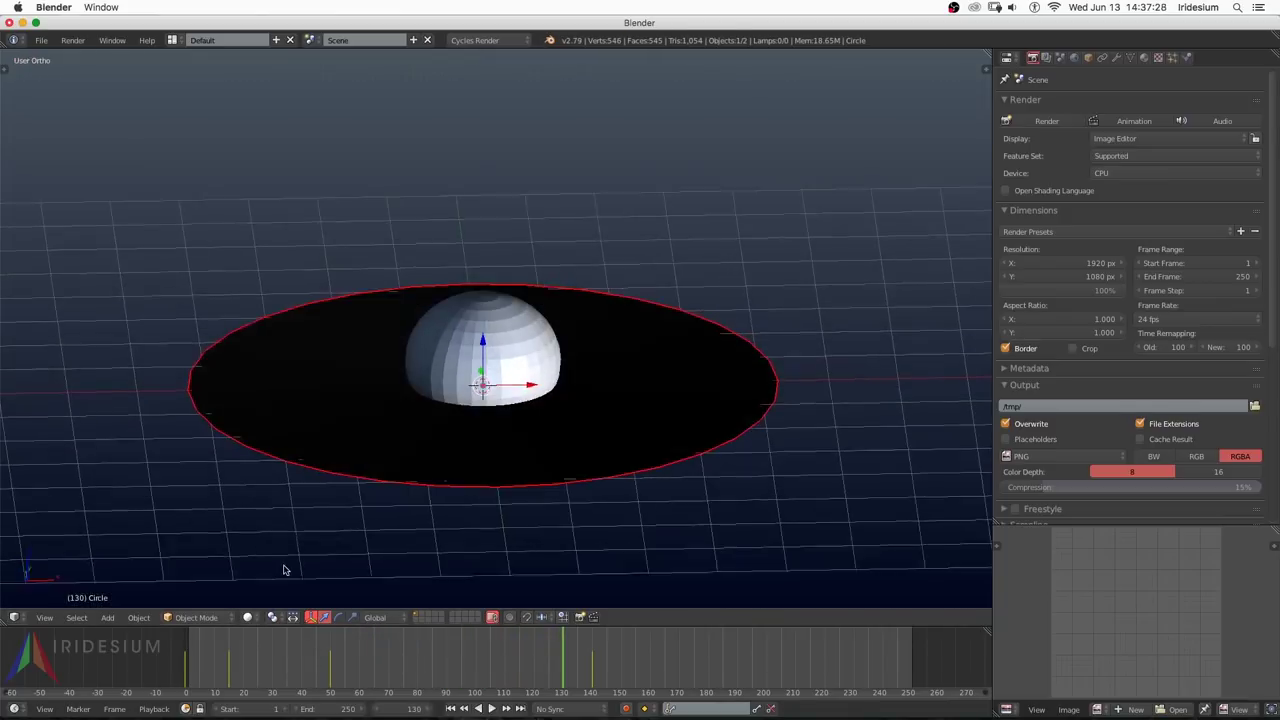
middle_click_drag(376, 548, 384, 508)
left_click(882, 673)
middle_click_drag(549, 318, 598, 376)
key("s")
key("shift+z")
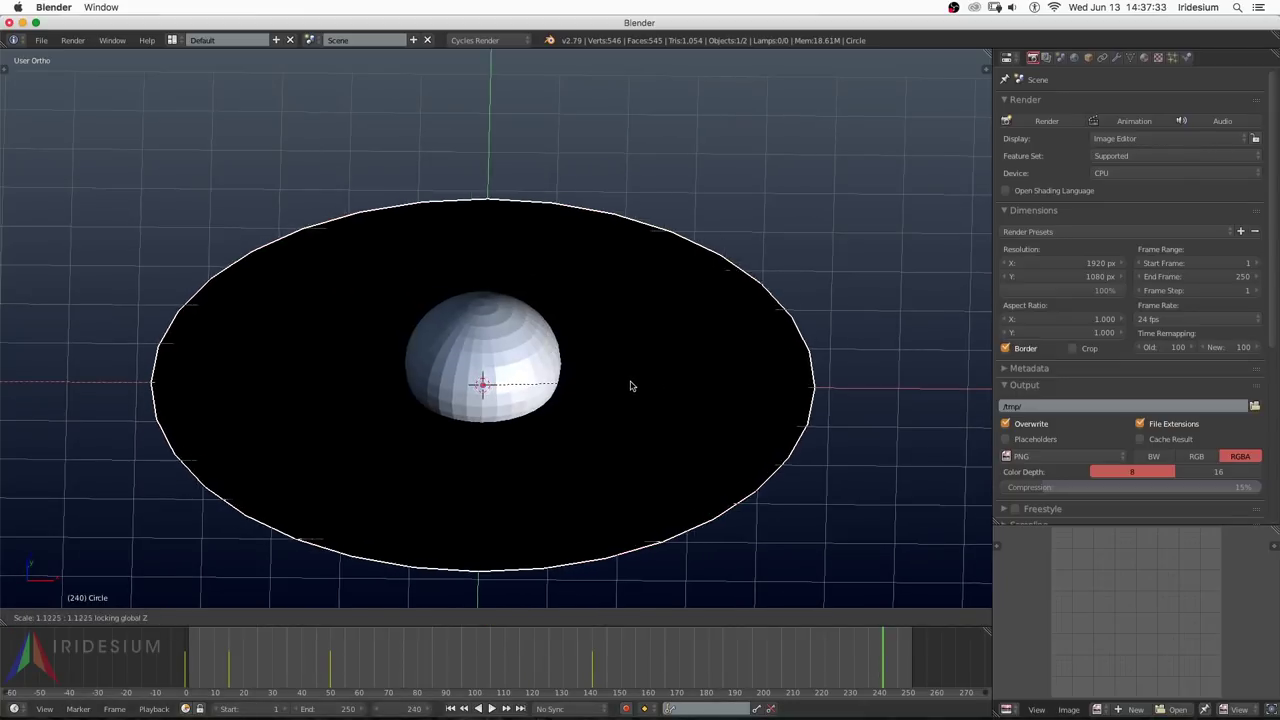
left_click(638, 385)
key("i")
left_click(637, 384)
Step: Recalculate the normals of all the circle's faces, and inspect the animated disc in perspective view
key("Tab")
key("a")
key("ctrl+n")
key("alt+a")
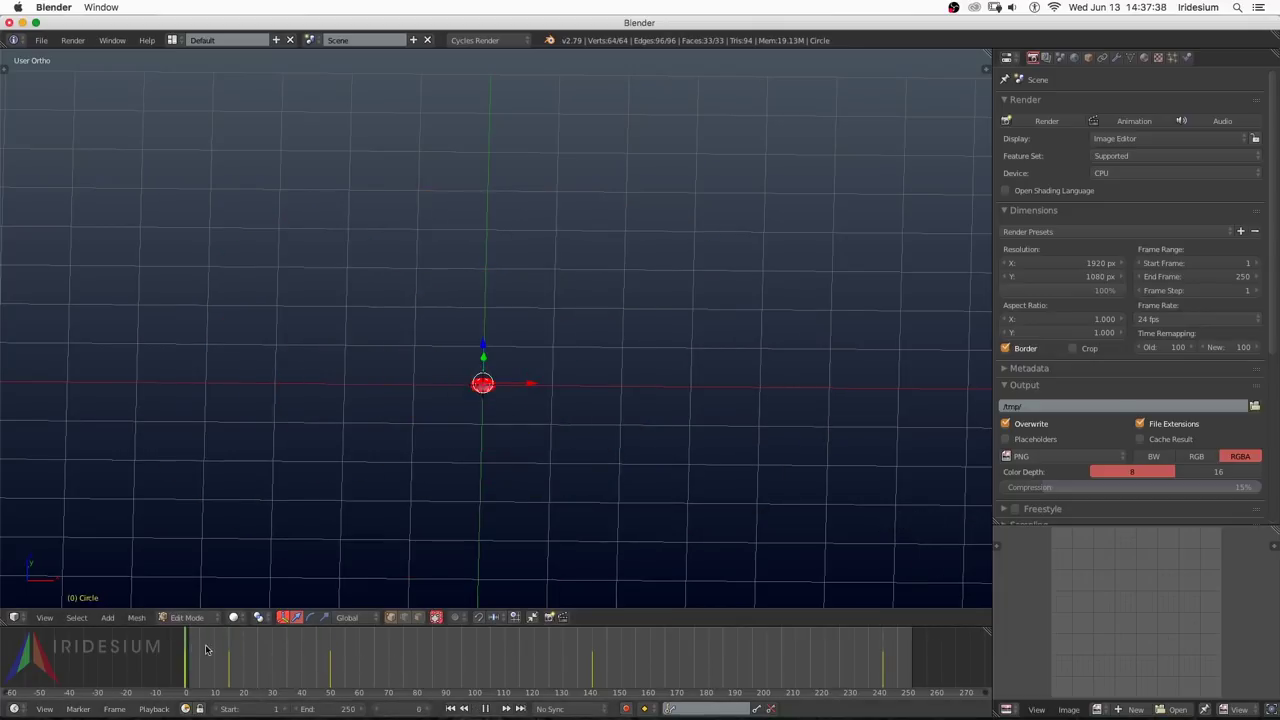
key("Tab")
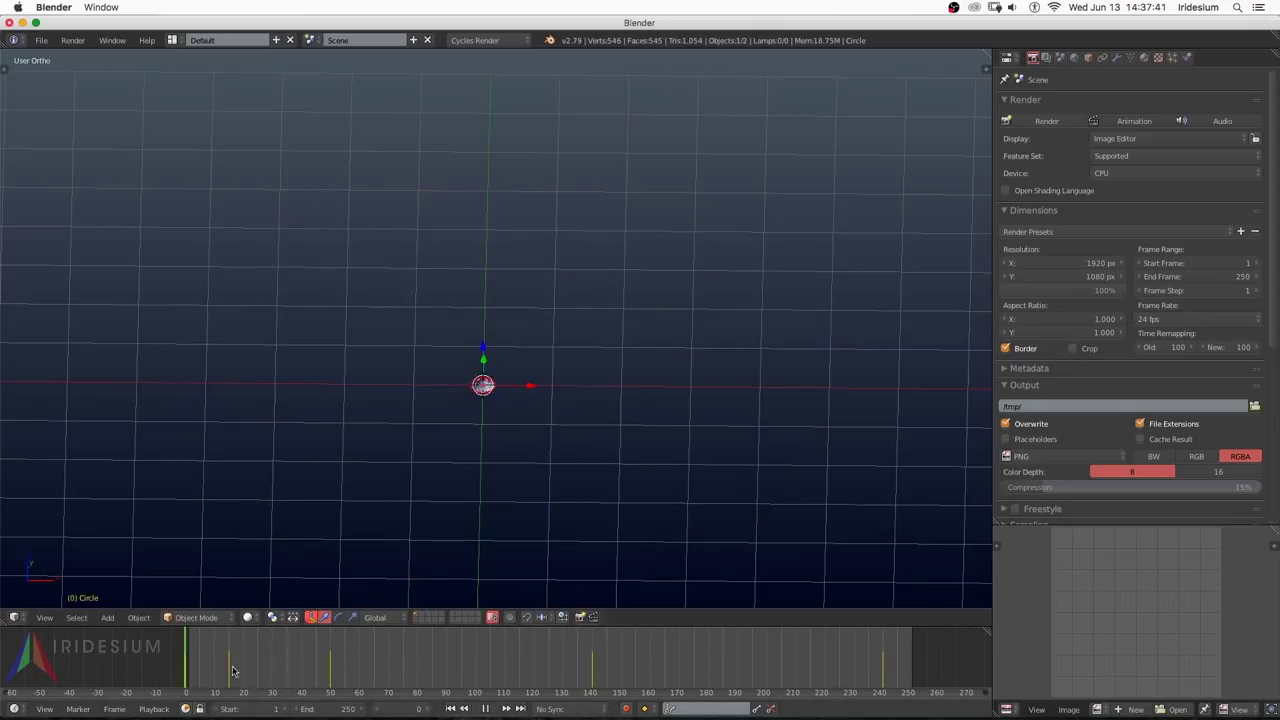
key("KP_5")
middle_click_drag(440, 418, 600, 402)
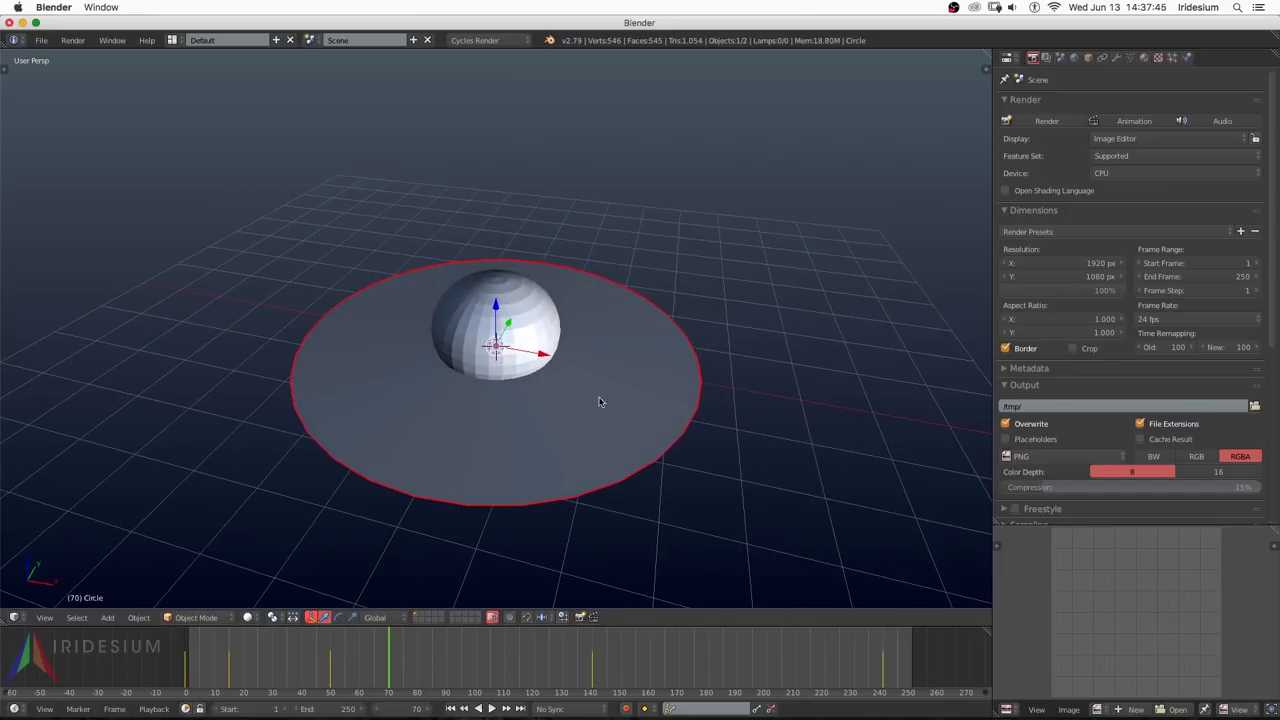
Step: Apply the Quick Smoke effect to the sphere
left_click(140, 617)
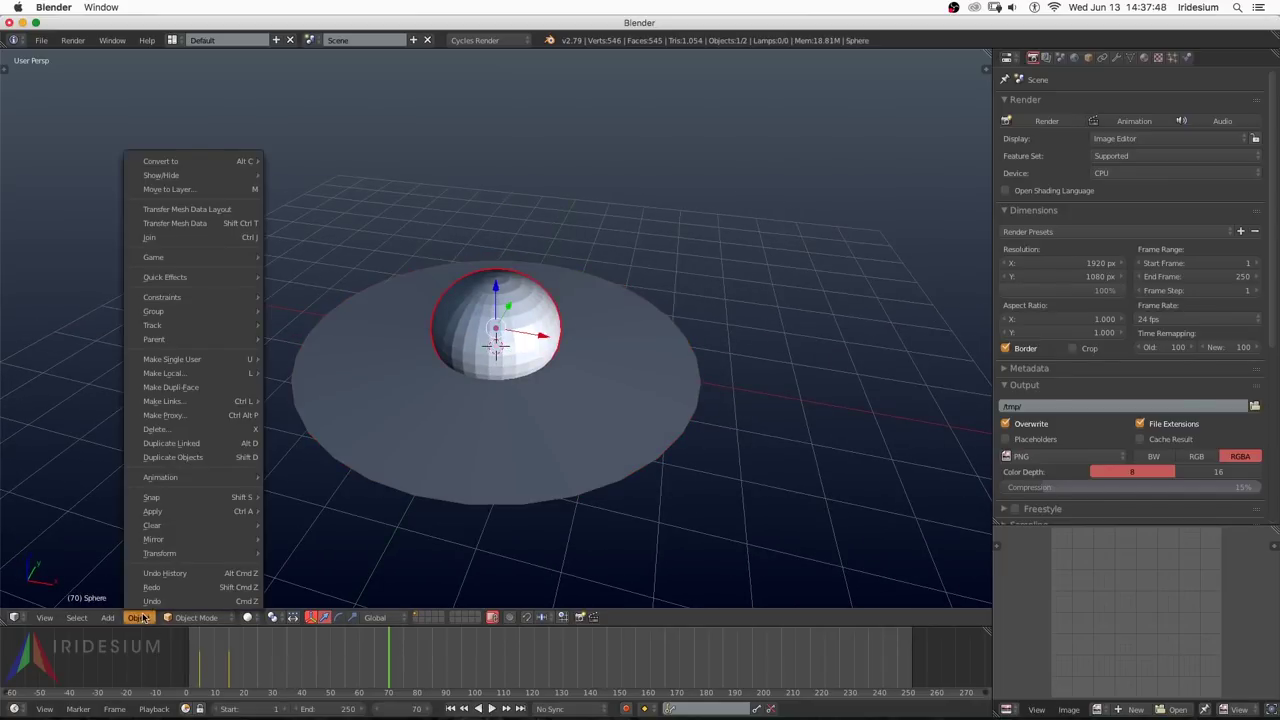
mouse_move(183, 277)
left_click(307, 304)
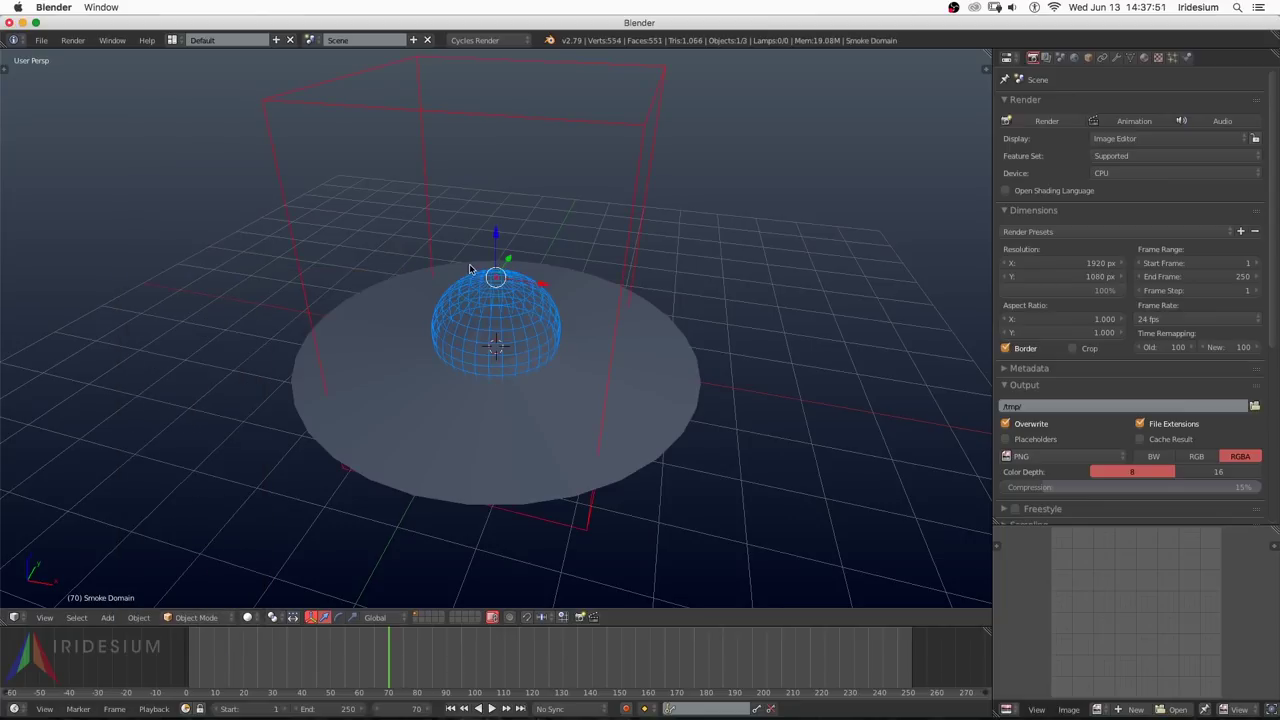
Step: Enlarge the smoke domain around the sphere in front view and reduce its height along Z
key("KP_1")
scroll(500, 408, "down", 2)
key("s")
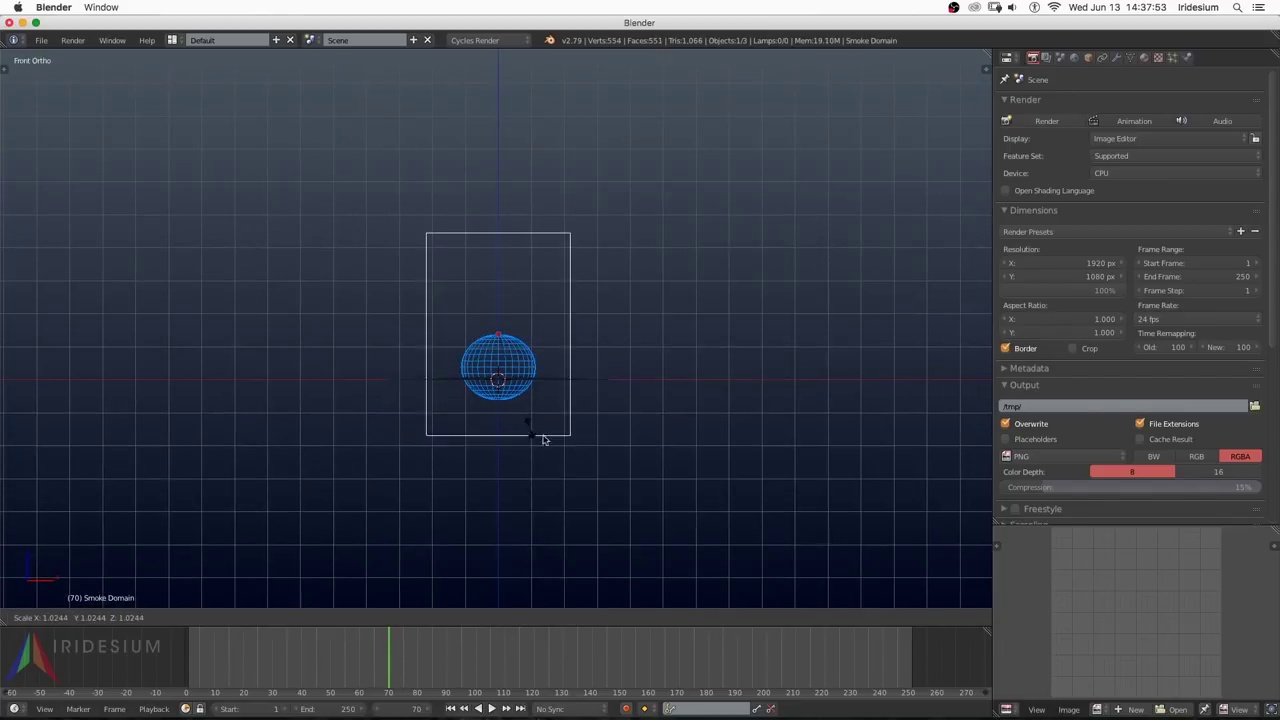
left_click(600, 505)
key("g")
key("Escape")
key("s")
key("z")
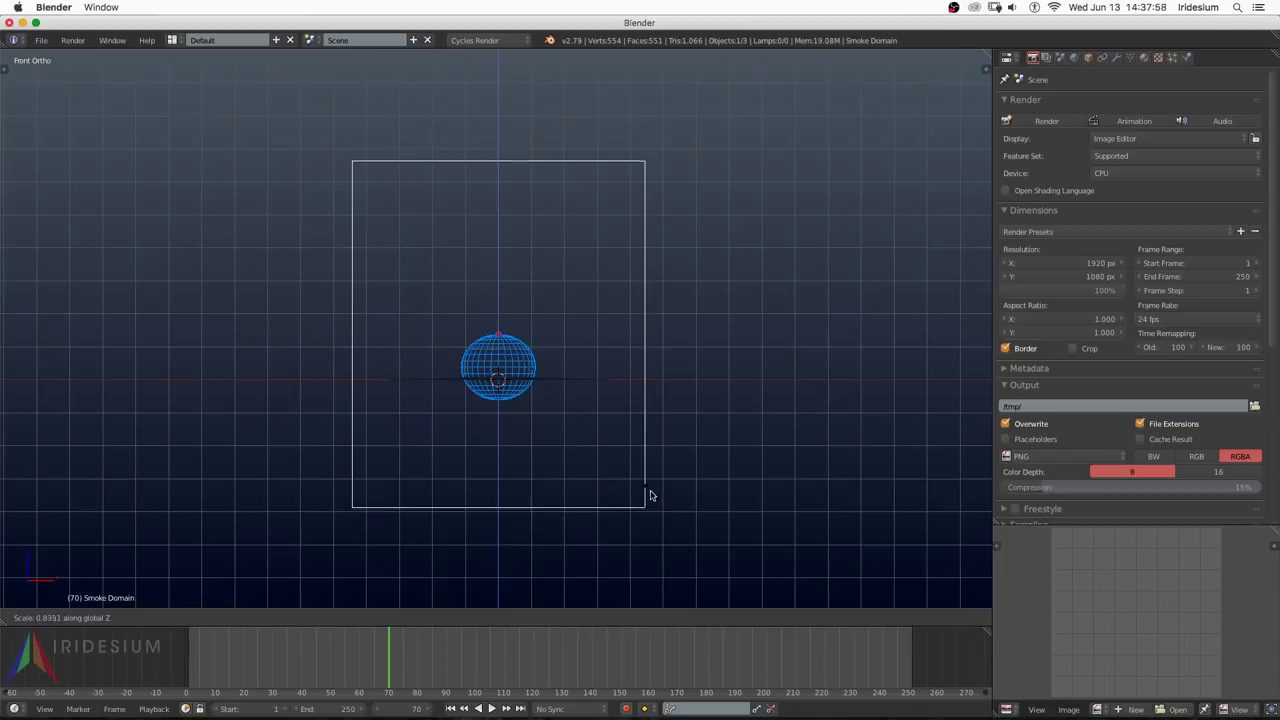
left_click(650, 494)
Step: Raise the smoke domain along Z until its base sits just below the ground line, and enlarge it slightly
key("g")
key("z")
left_click(640, 362)
key("s")
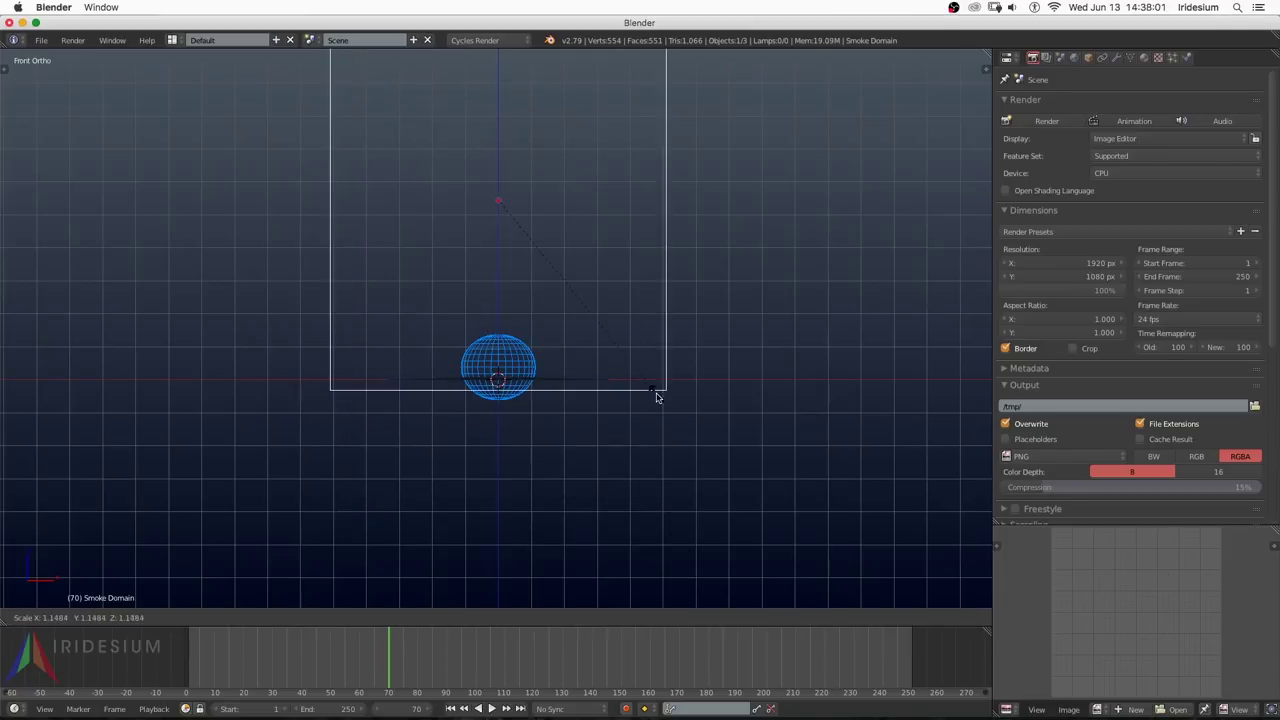
left_click(655, 393)
scroll(630, 482, "down", 3)
scroll(620, 486, "up", 1)
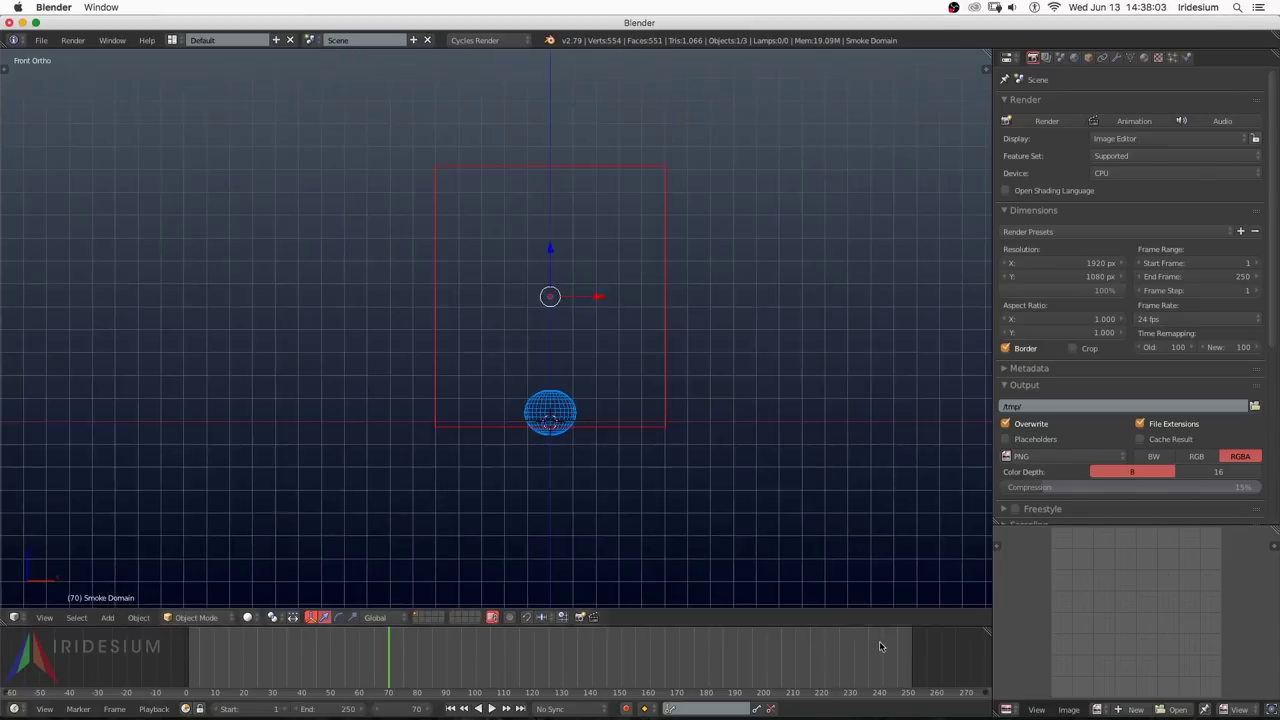
Step: Preview the smoke animation from the start and enable Smoke Adaptive Domain for the domain
left_click(882, 648)
scroll(882, 648, "down", 1)
scroll(655, 472, "down", 1)
key("alt+a")
scroll(624, 475, "up", 1)
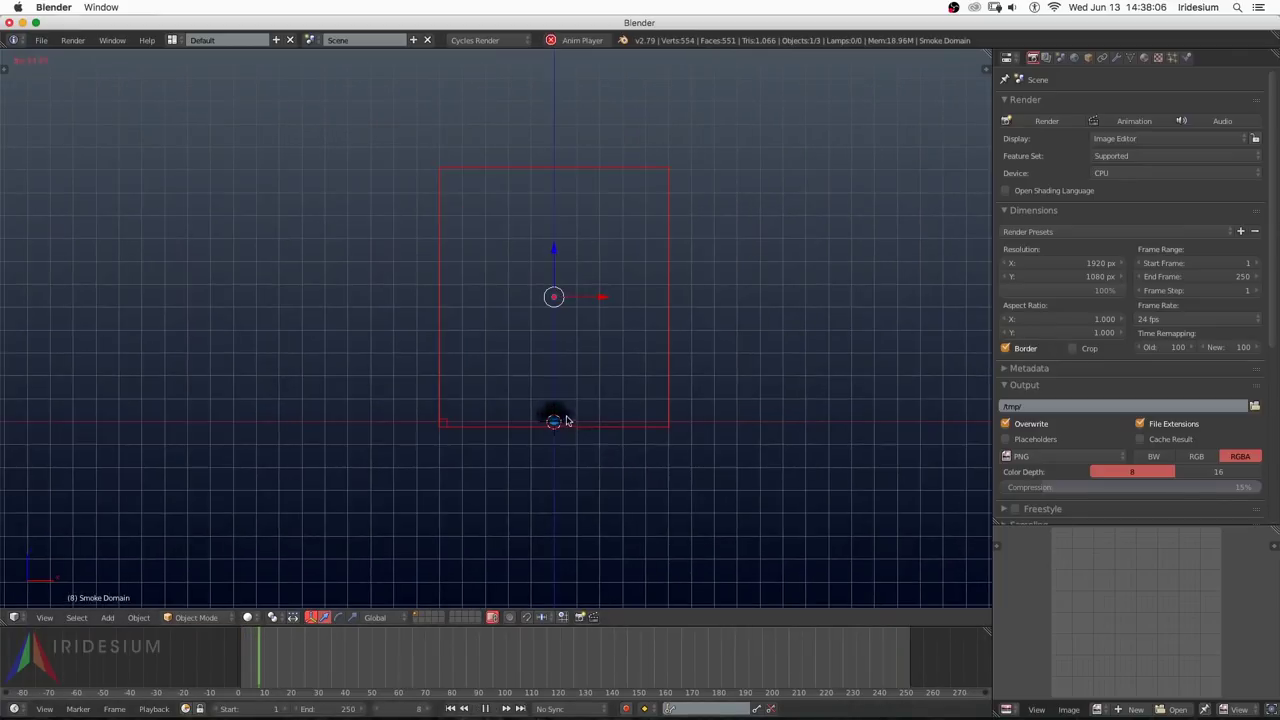
key("alt+a")
left_click(1187, 57)
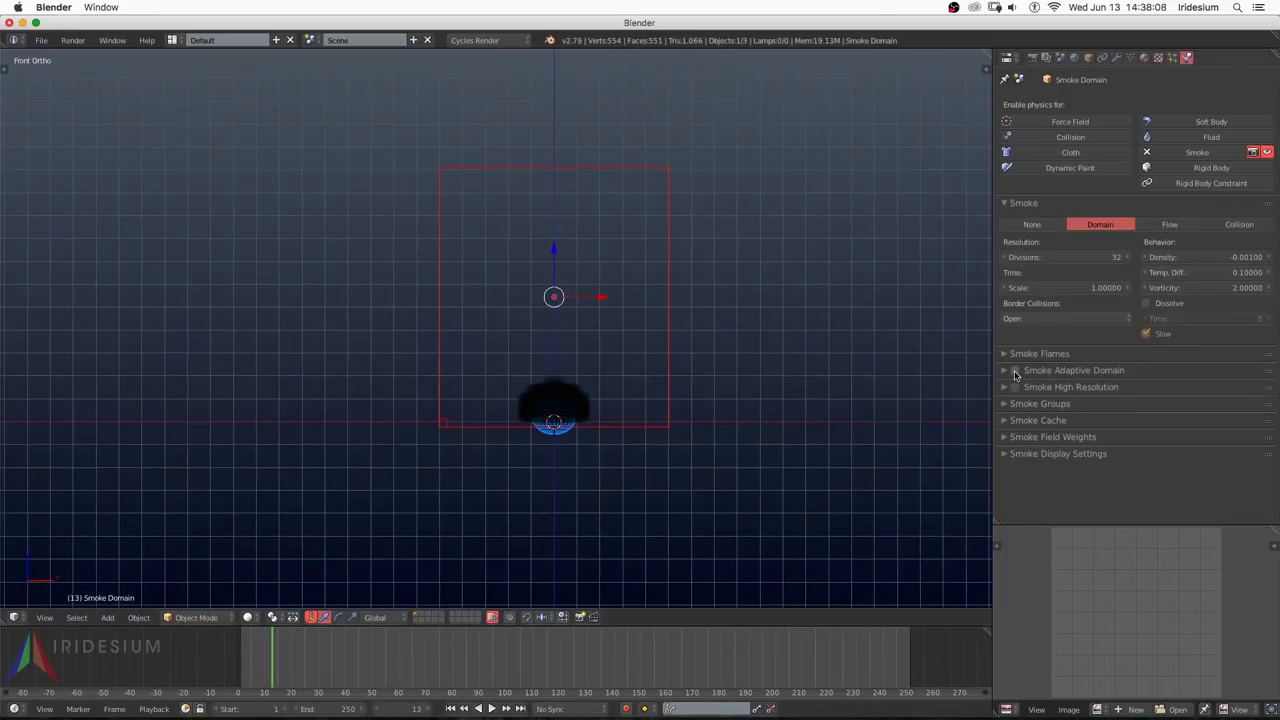
Step: Add a Sun lamp above and beside the smoke domain, angled toward its base, with a strength of 6
left_click(701, 305)
key("shift+a")
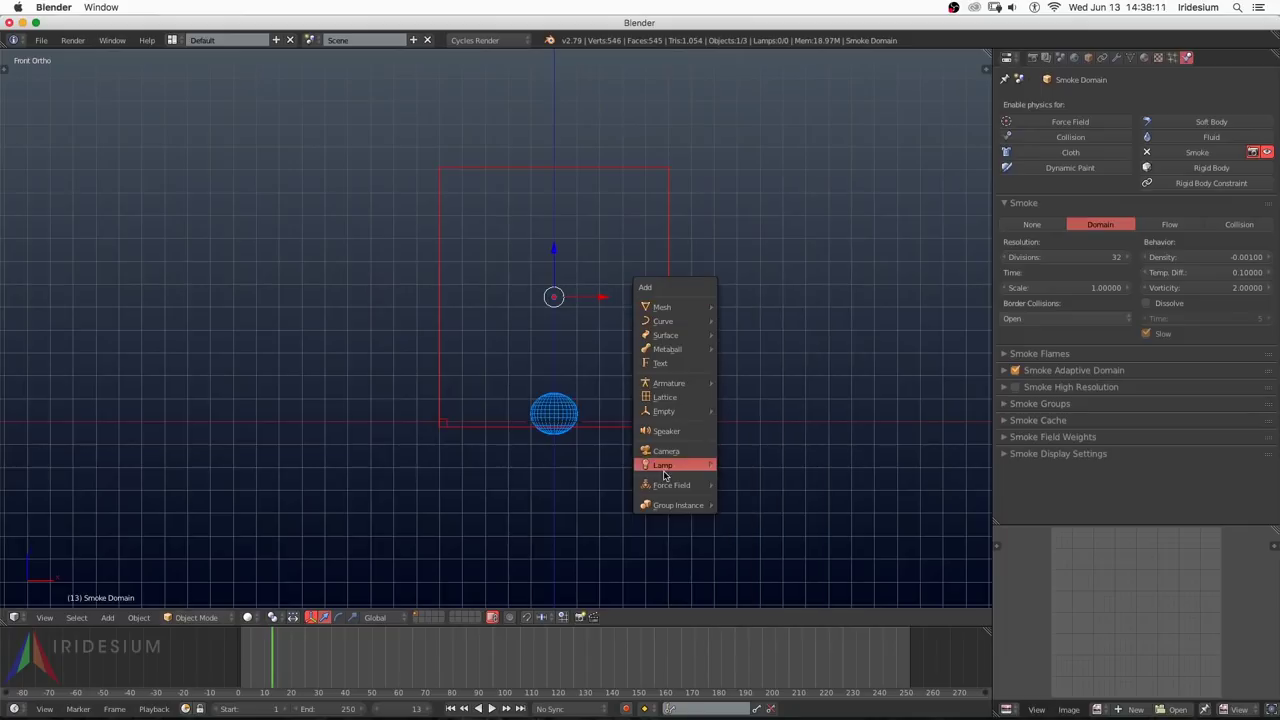
key("Escape")
key("shift+a")
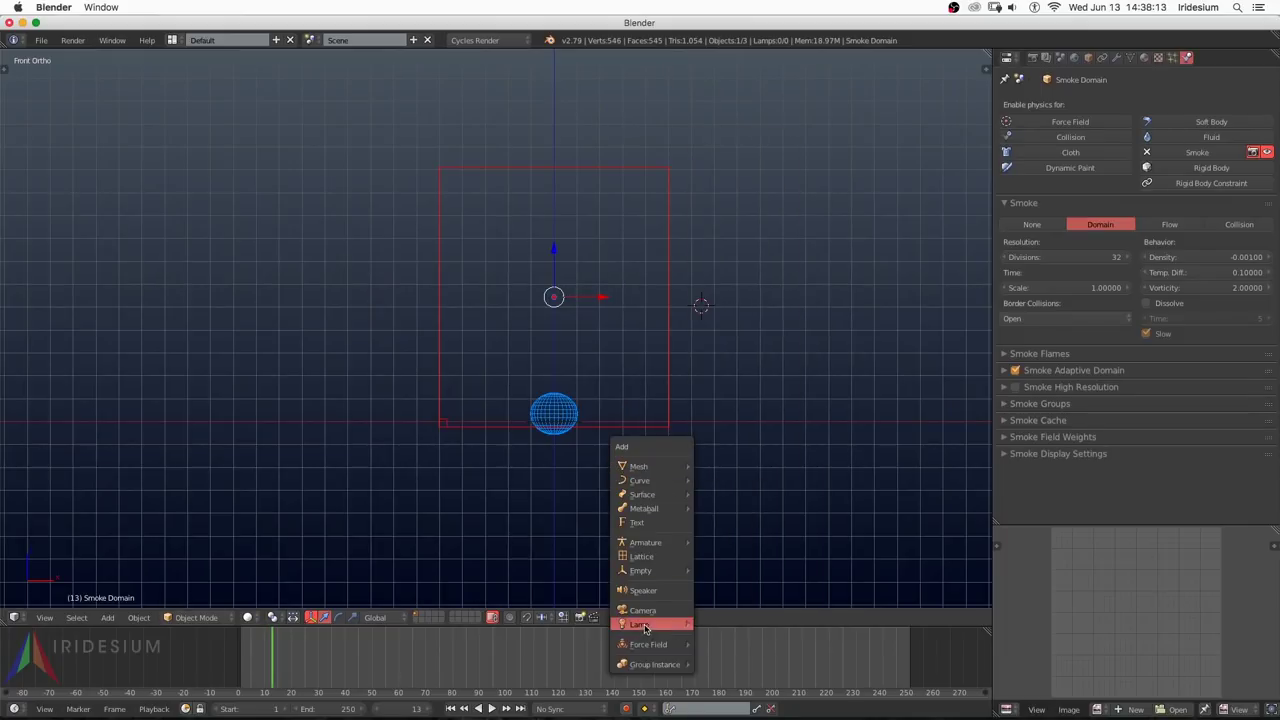
mouse_move(645, 626)
left_click_drag(714, 341, 760, 259)
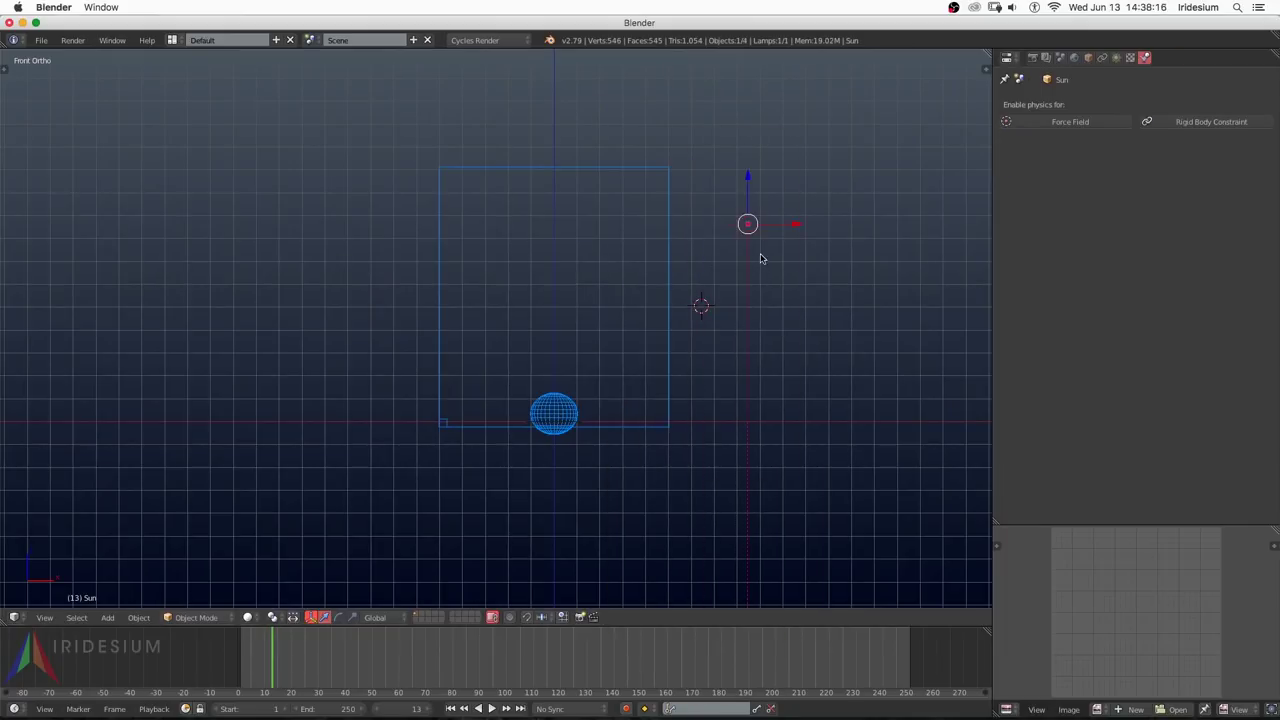
left_click(1116, 57)
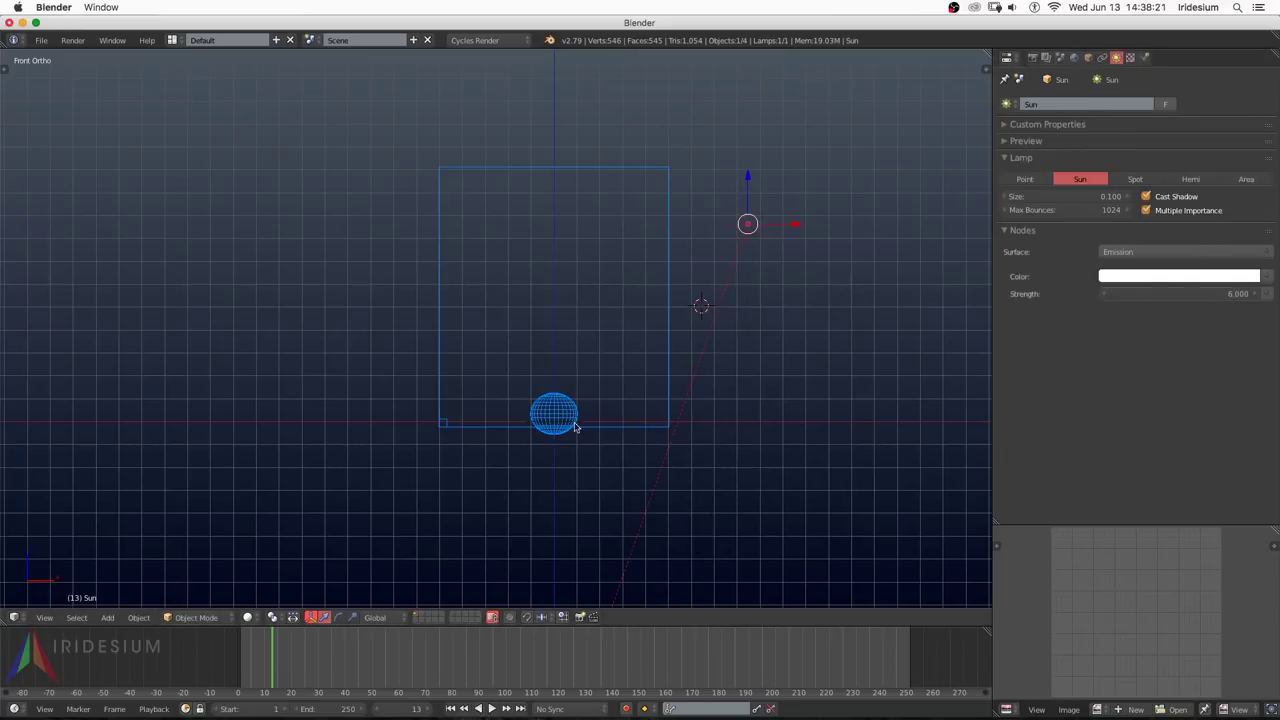
Step: Play the smoke simulation with the adaptive domain and sun lighting, stopping at frame 41
right_click(613, 432)
key("alt+a")
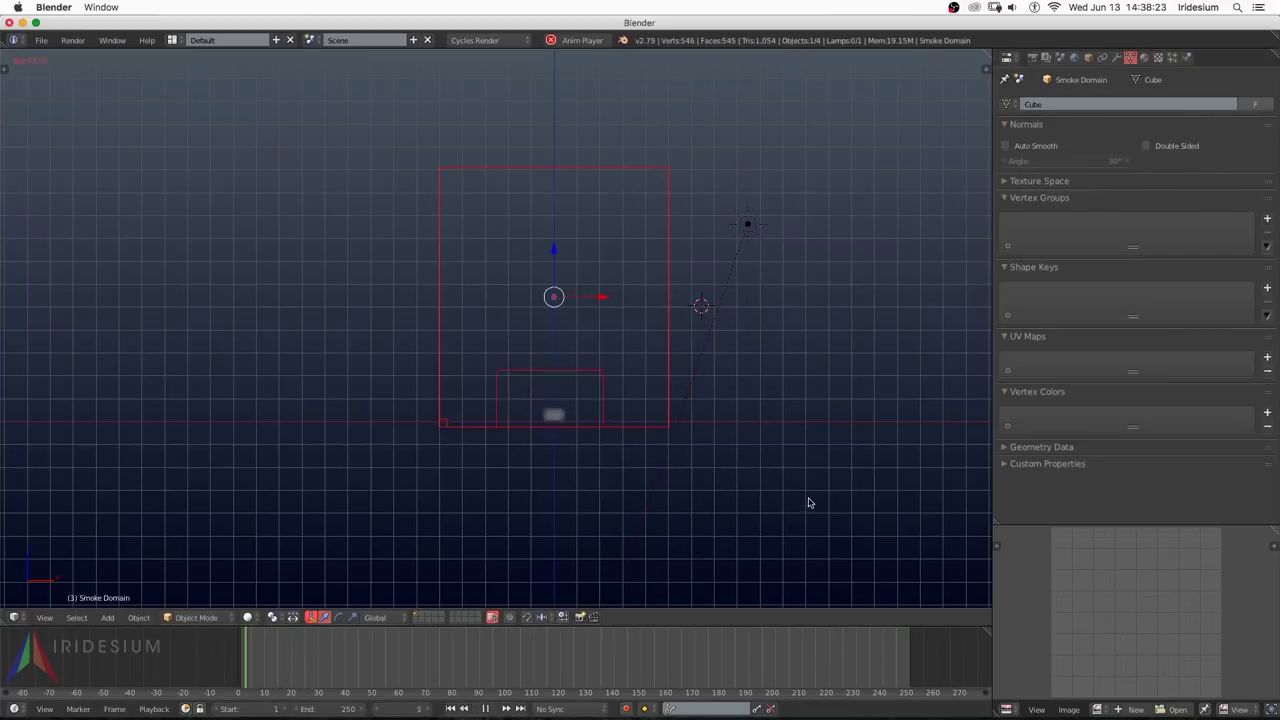
right_click(553, 413)
key("alt+a")
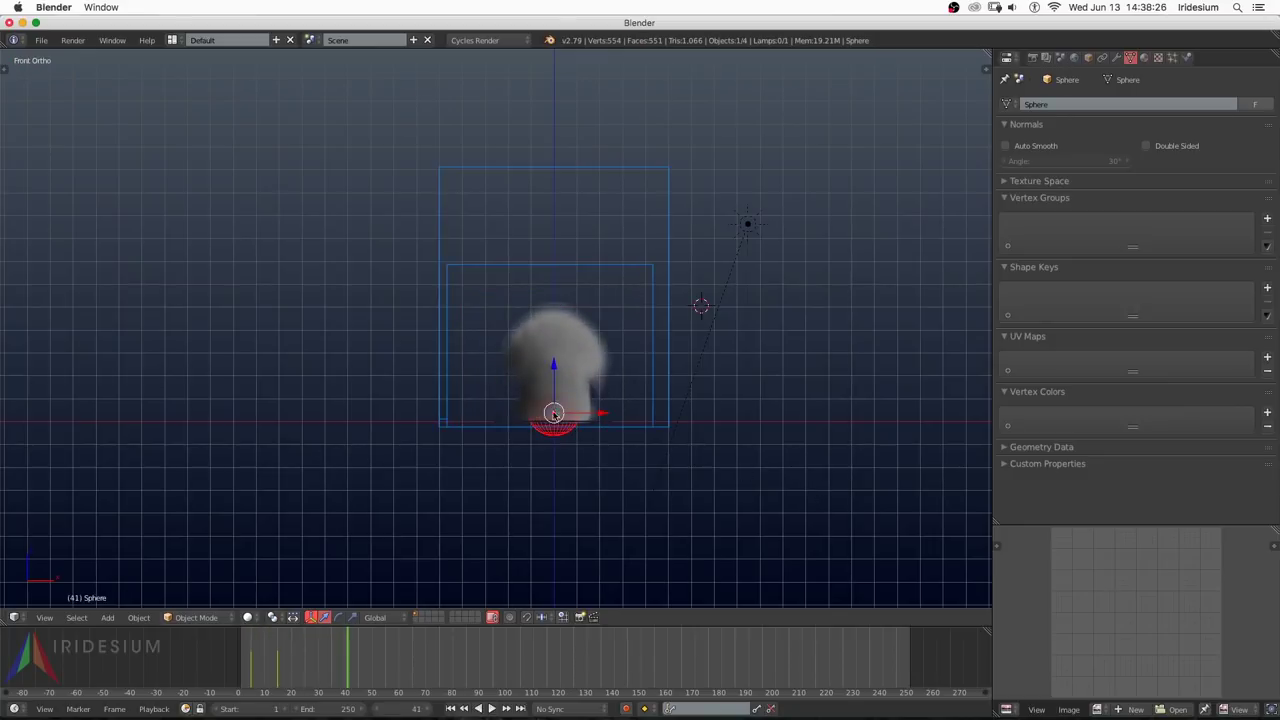
Step: Keyframe the sphere's smoke flow Surface value at 1.5 on frame 15 and at 0 on frame 25
left_click(1188, 58)
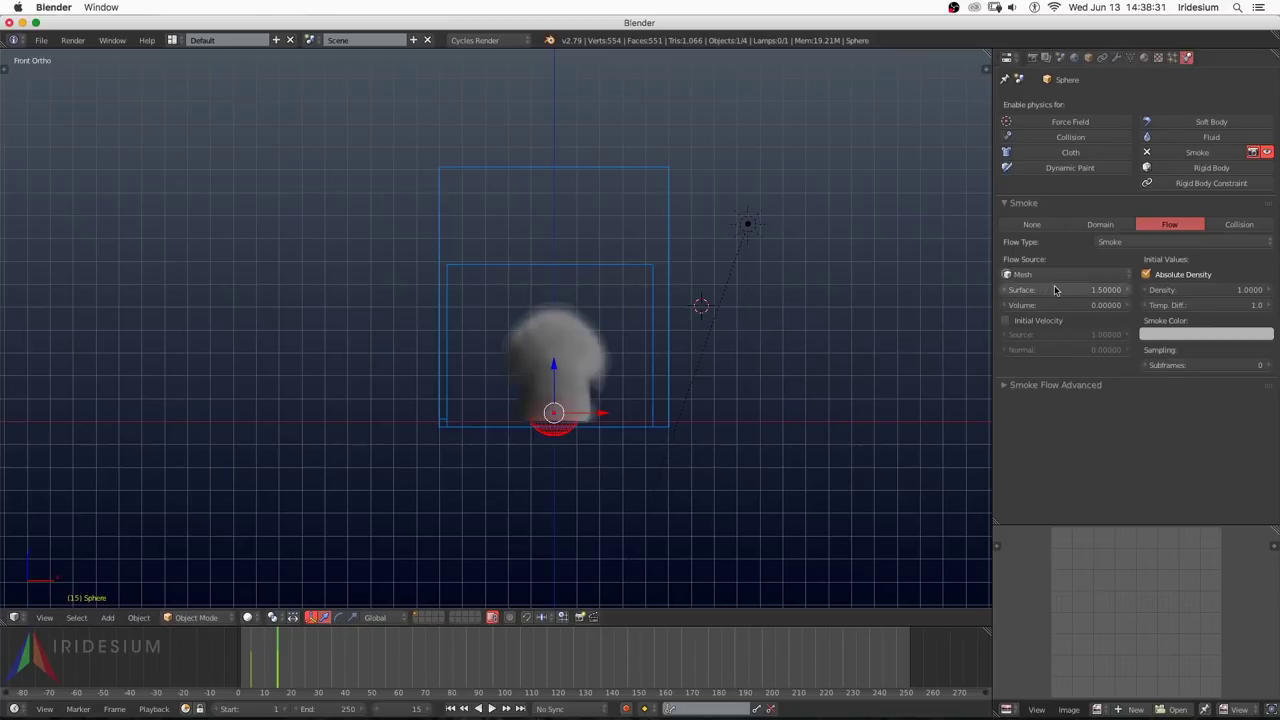
key("i")
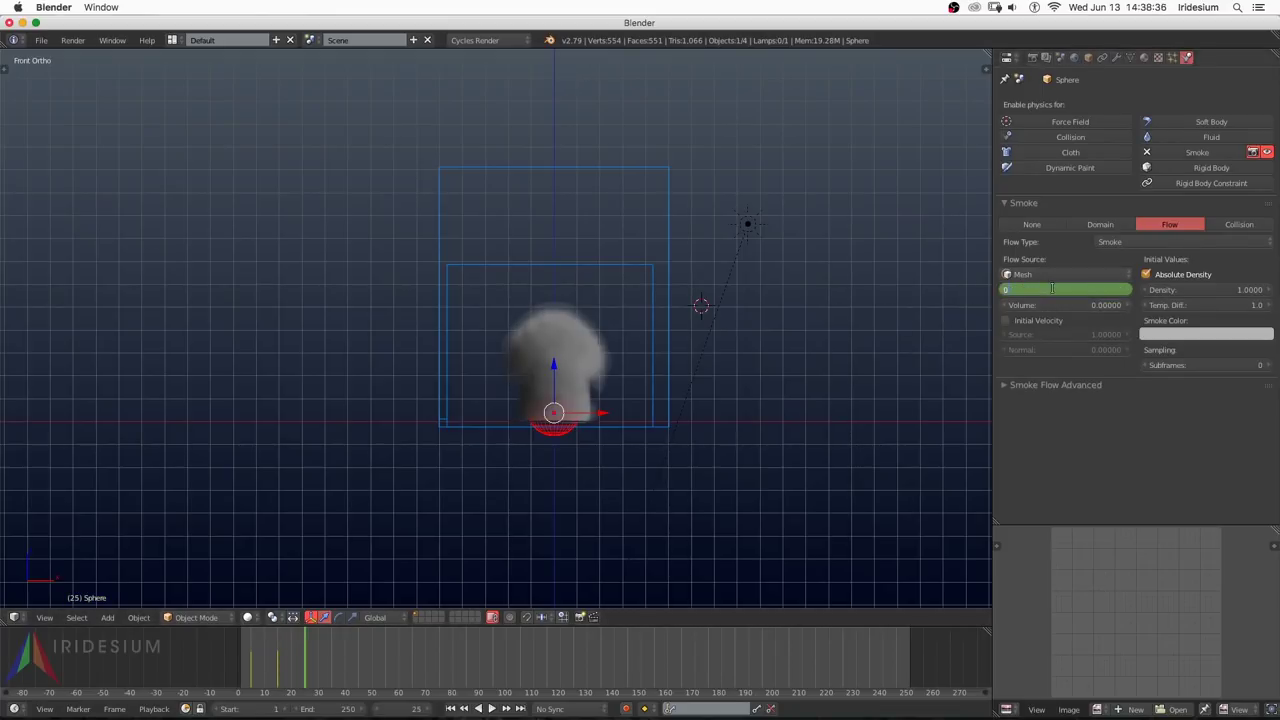
key("i")
Step: Enable Initial Velocity on the sphere's smoke flow and set its flow type to Fire + Smoke
left_click(1006, 319)
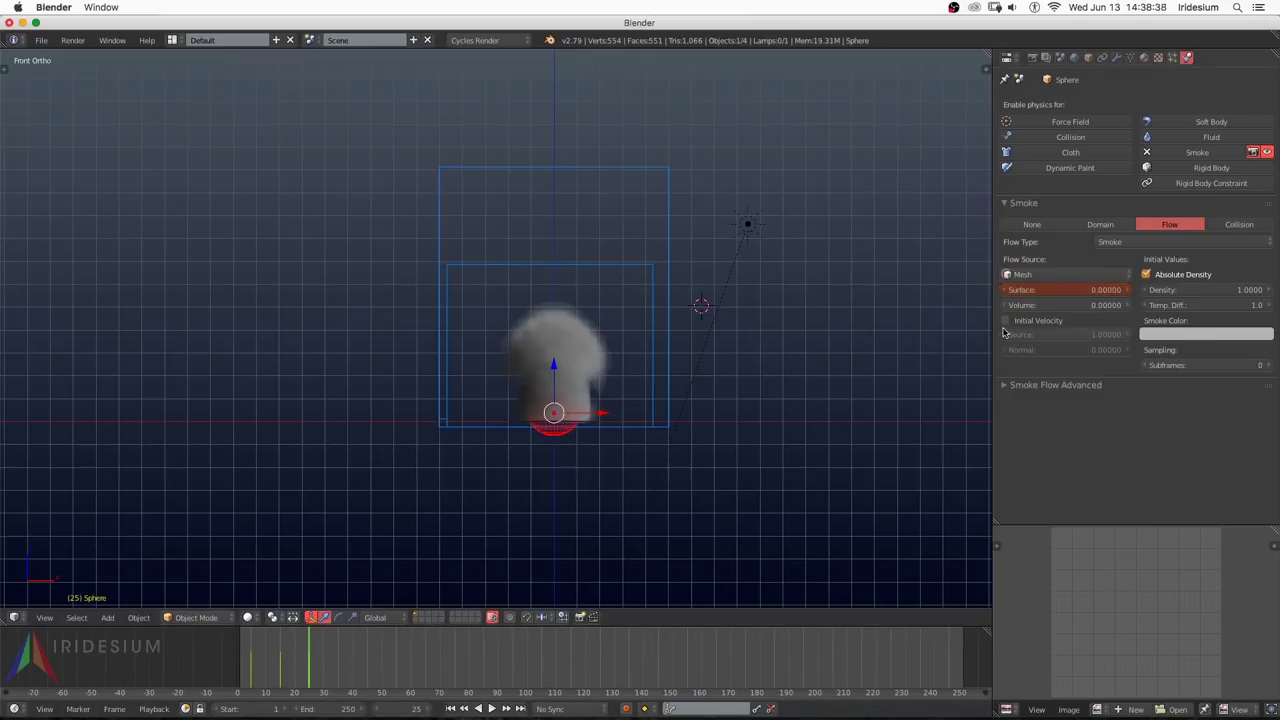
left_click(1160, 241)
left_click(1120, 197)
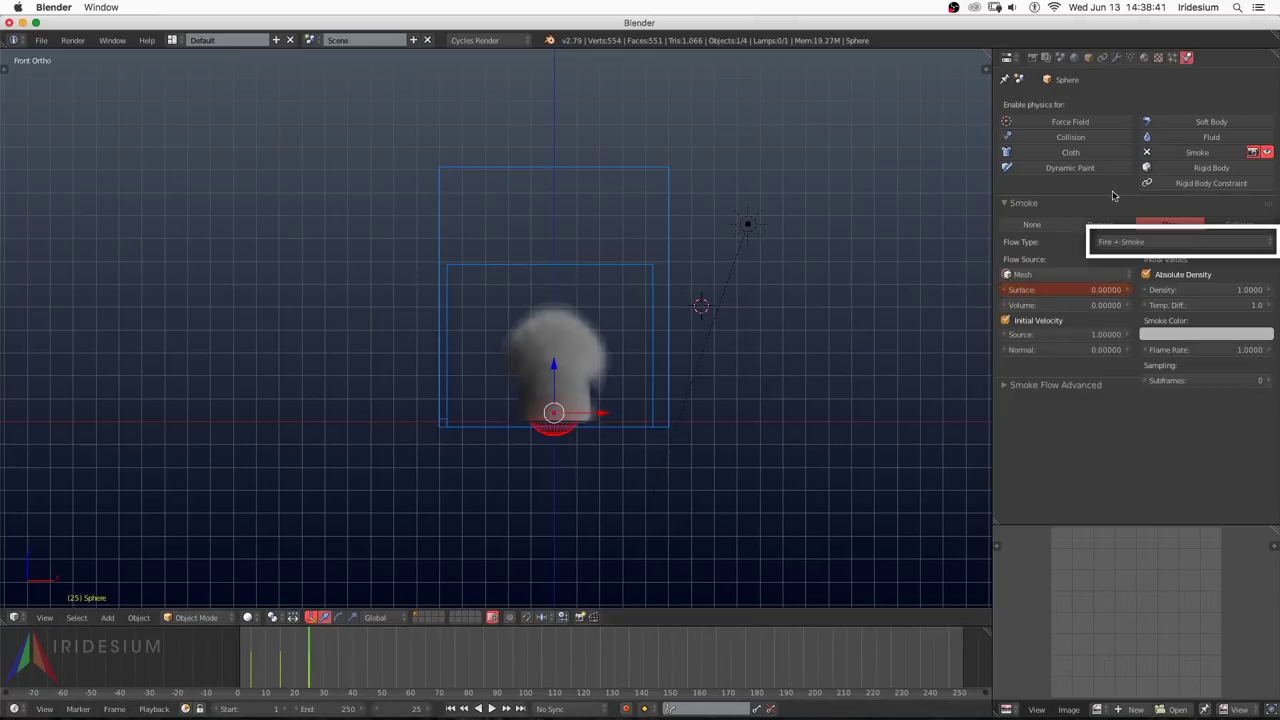
Step: Set the smoke domain's resolution to 64 divisions and play the simulation
right_click(660, 366)
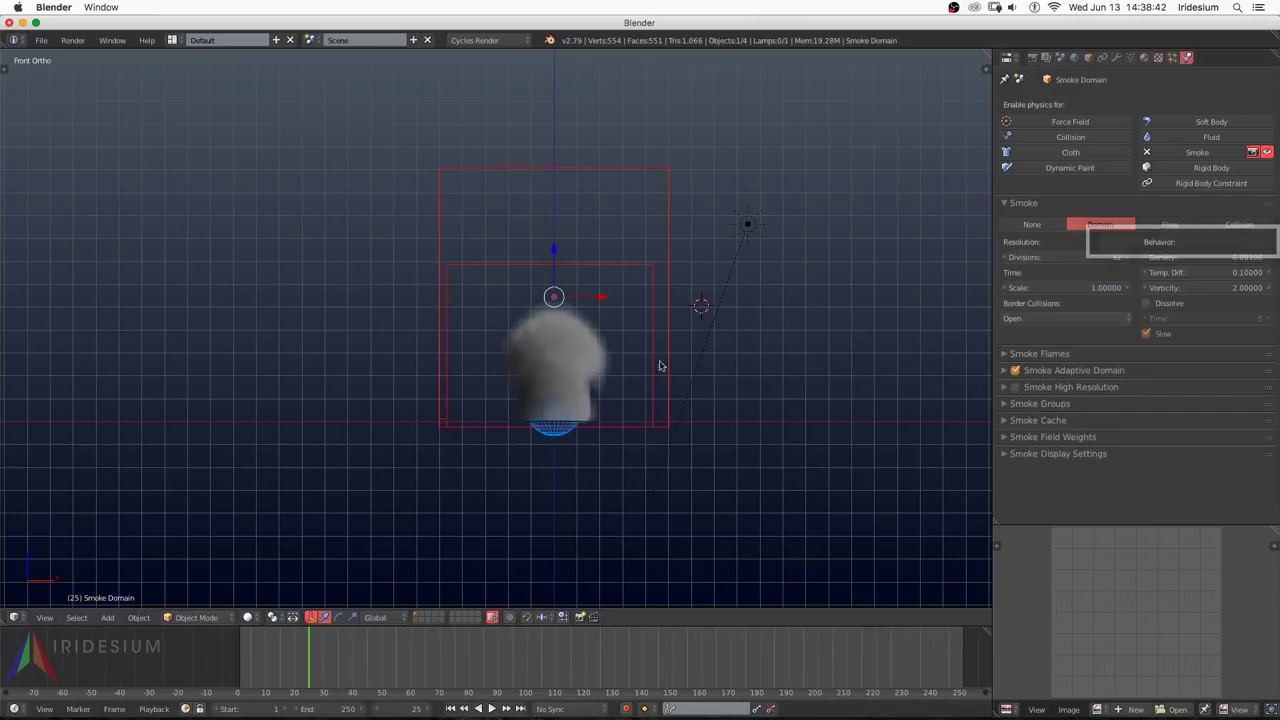
left_click(1089, 256)
type("64")
key("Return")
key("alt+a")
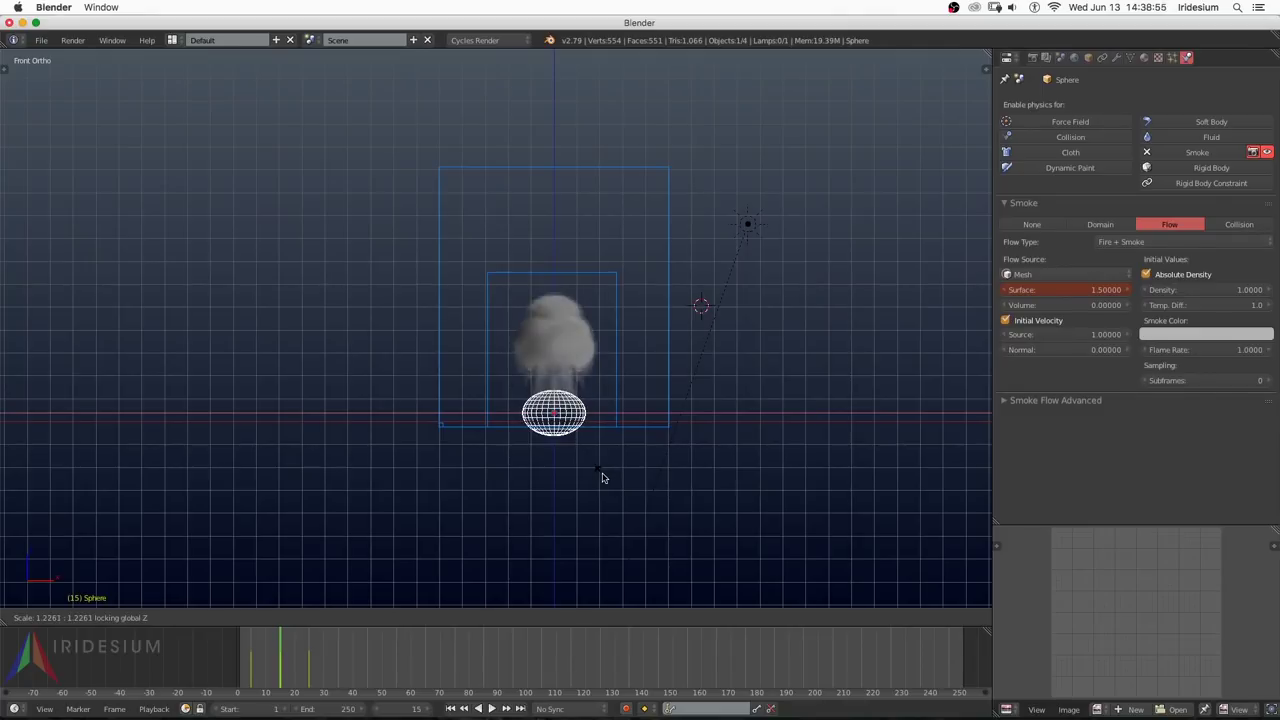
Step: Widen the sphere in X and Y by about 1.23 at frame 15, keyframe its scaling, and replay the simulation
left_click(602, 477)
key("i")
left_click(586, 426)
left_click(944, 649)
key("alt+a")
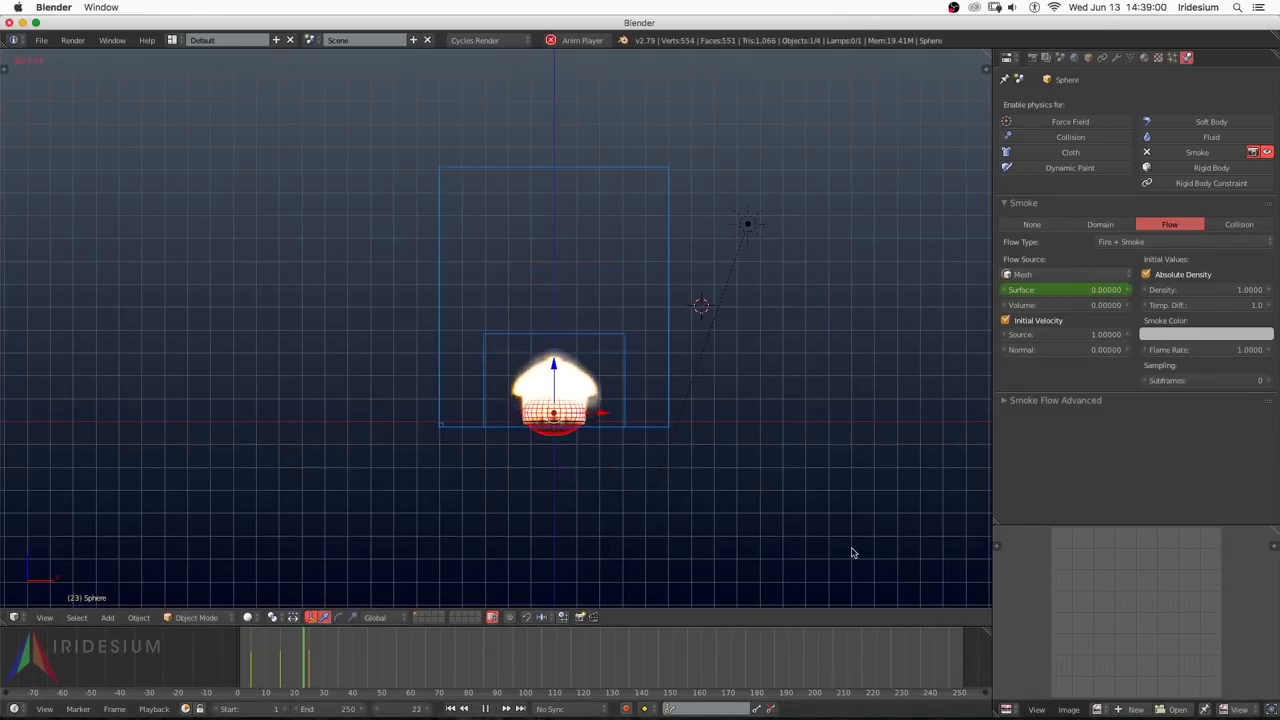
key("shift+alt+a")
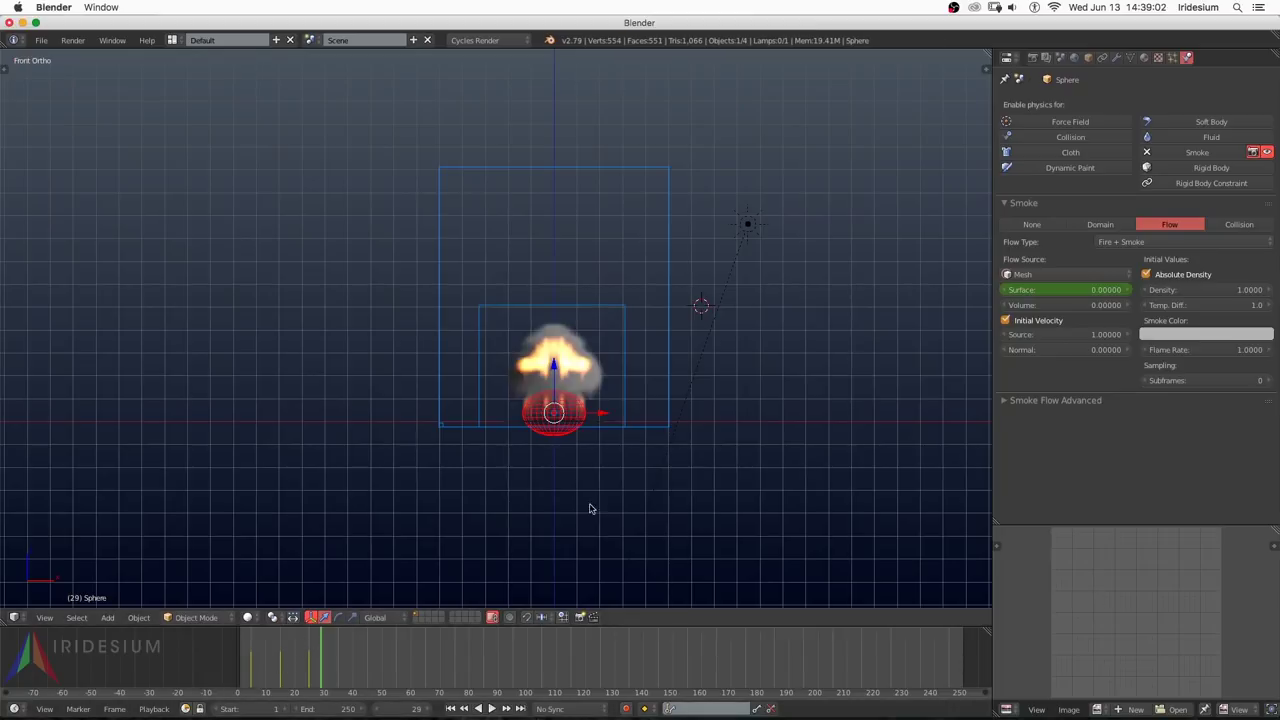
Step: Add smoke physics to the circle as a Flow source and preview the simulation up to frame 30
right_click(598, 428)
right_click(591, 423)
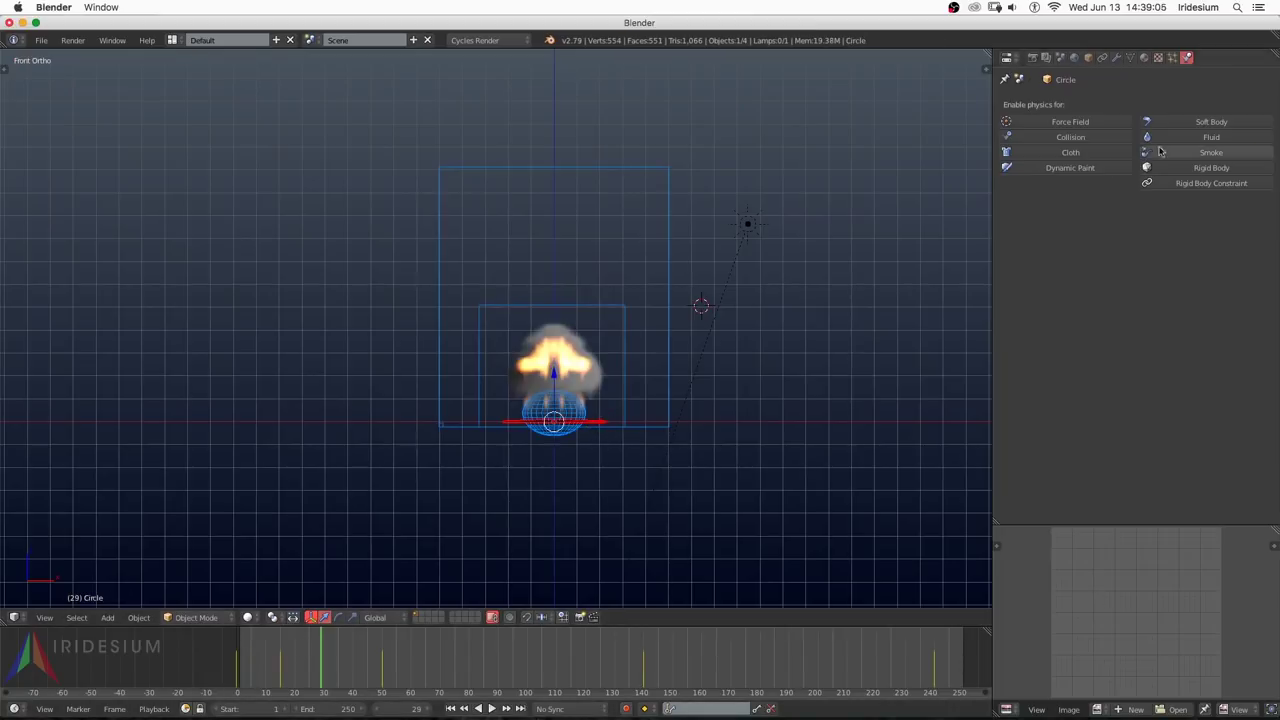
left_click(1192, 156)
left_click(1170, 224)
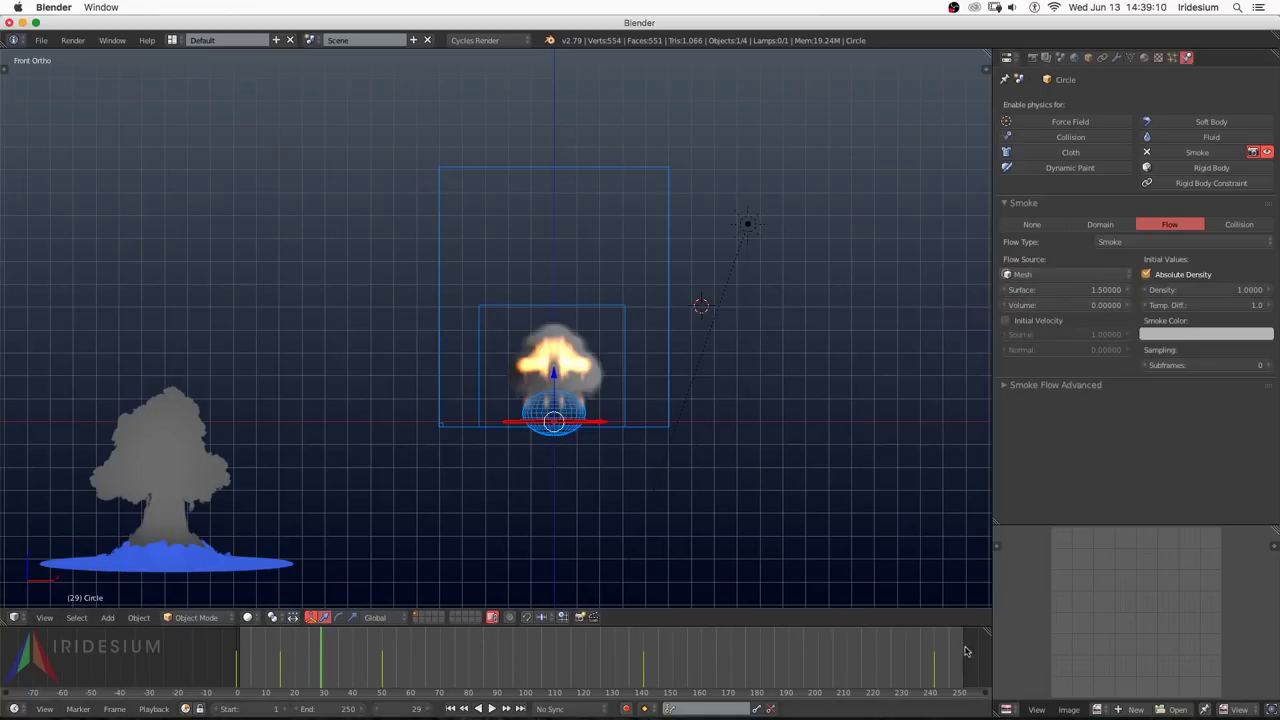
key("alt+a")
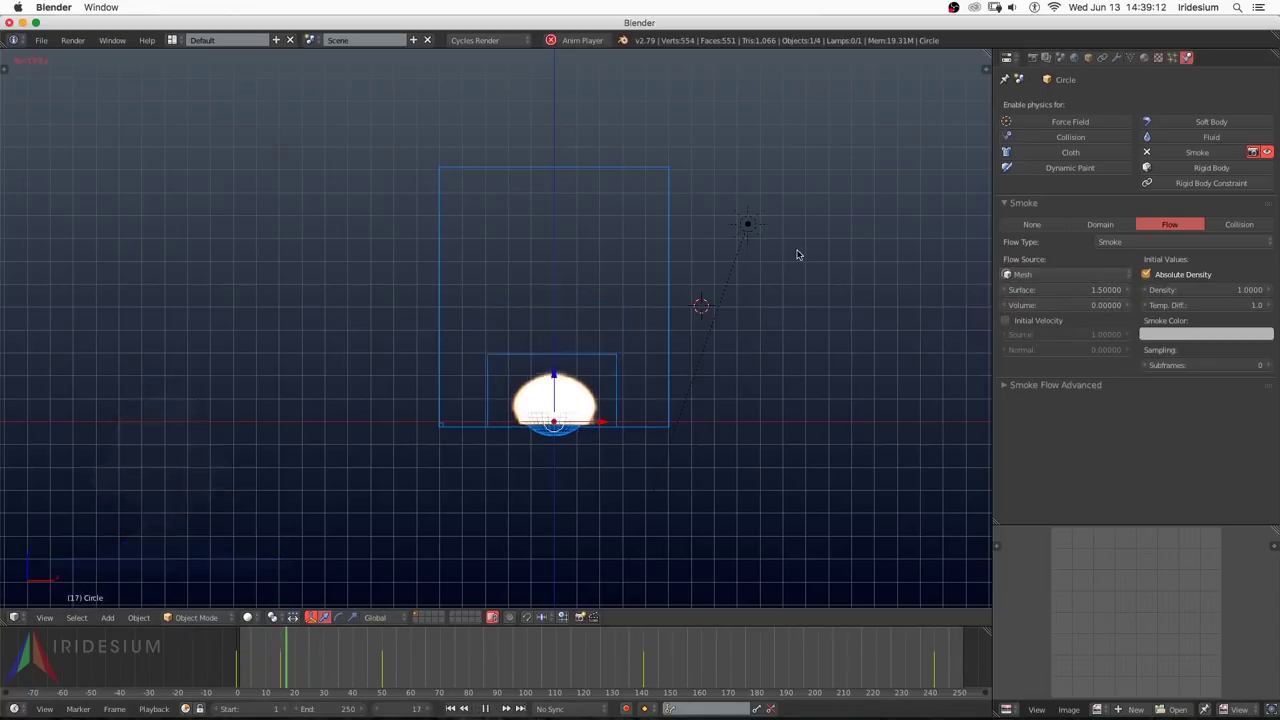
key("alt+a")
Step: Set the temperature difference of the circle's smoke flow to -1
left_click(1205, 304)
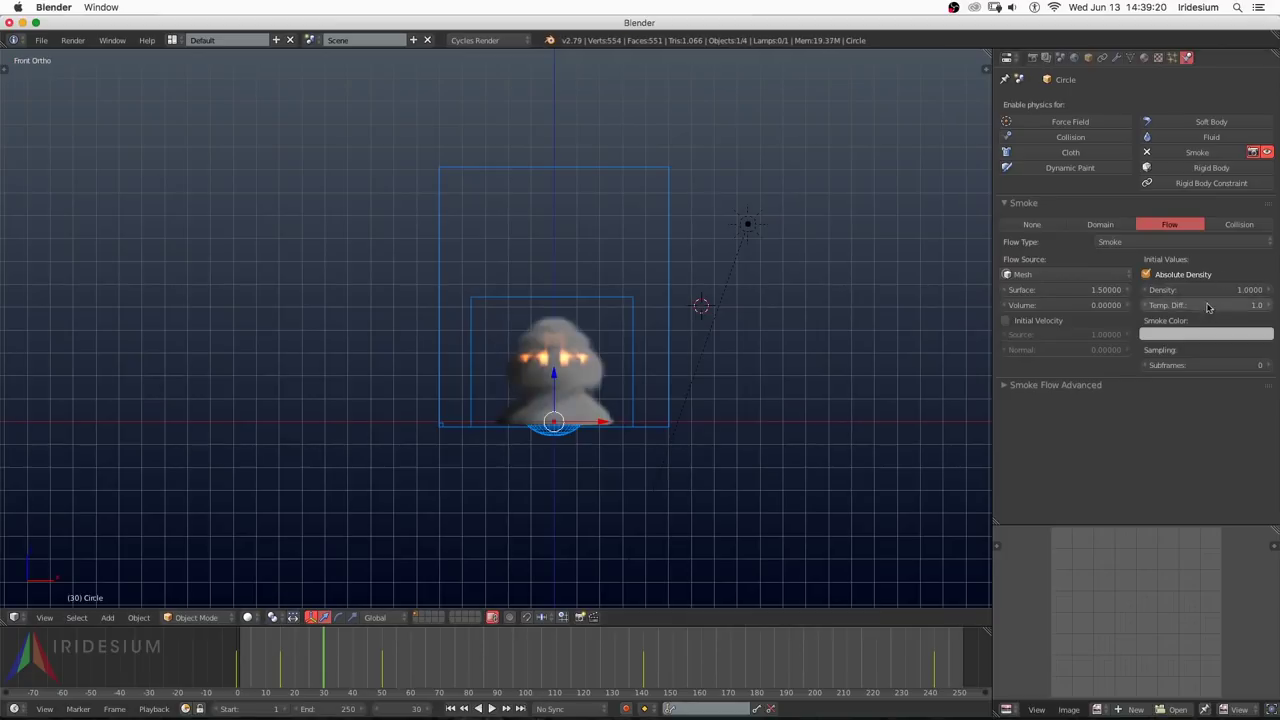
type("-1")
key("Return")
Step: Set the smoke domain's temperature difference to 0.03 and preview the simulation from the start
right_click(656, 294)
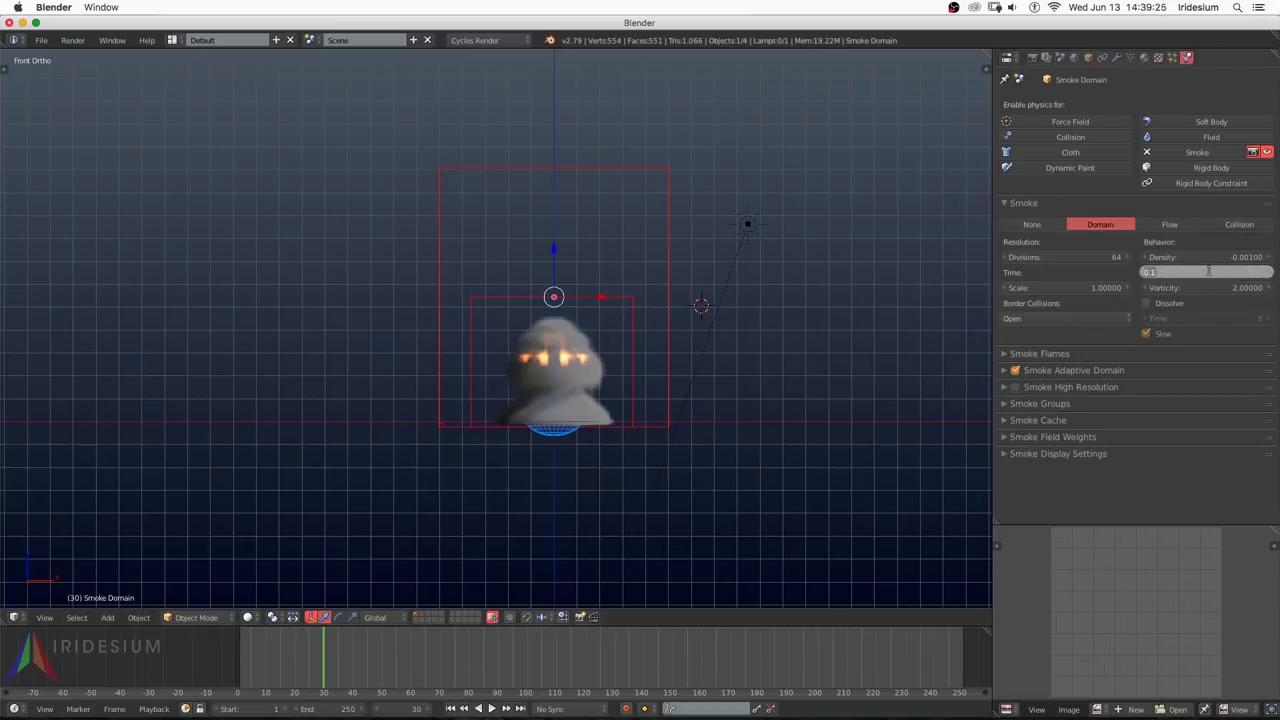
key("Return")
left_click(955, 650)
key("alt+a")
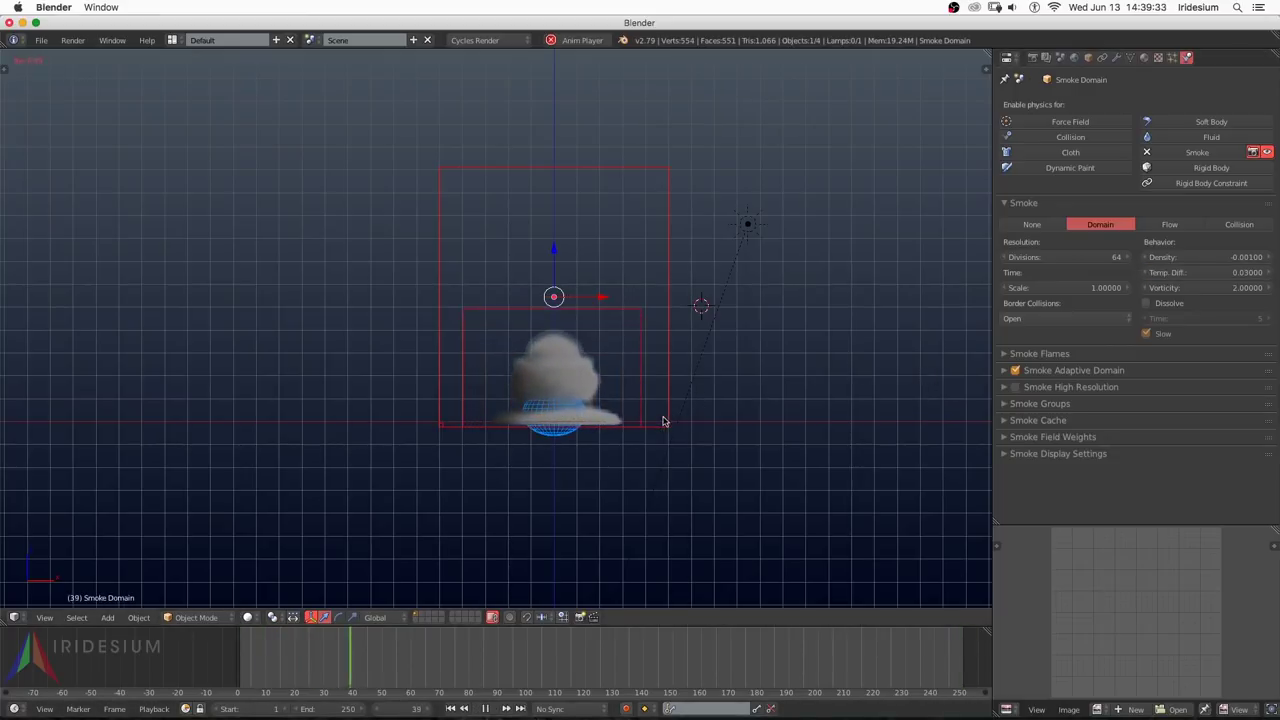
key("alt+a")
Step: Raise the smoke domain's resolution to 128 divisions, keeping Smoke Adaptive Domain enabled
scroll(658, 410, "down", 1)
scroll(614, 428, "down", 2)
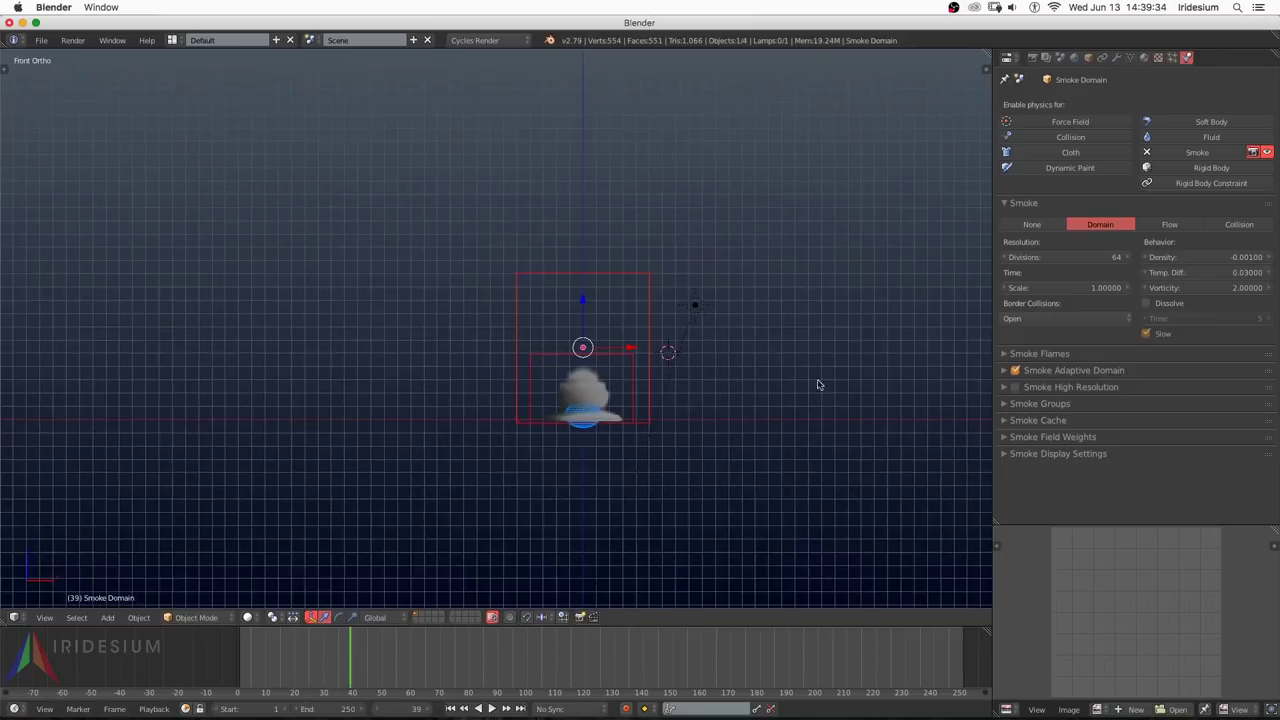
left_click(1016, 370)
left_click(1048, 258)
type("1")
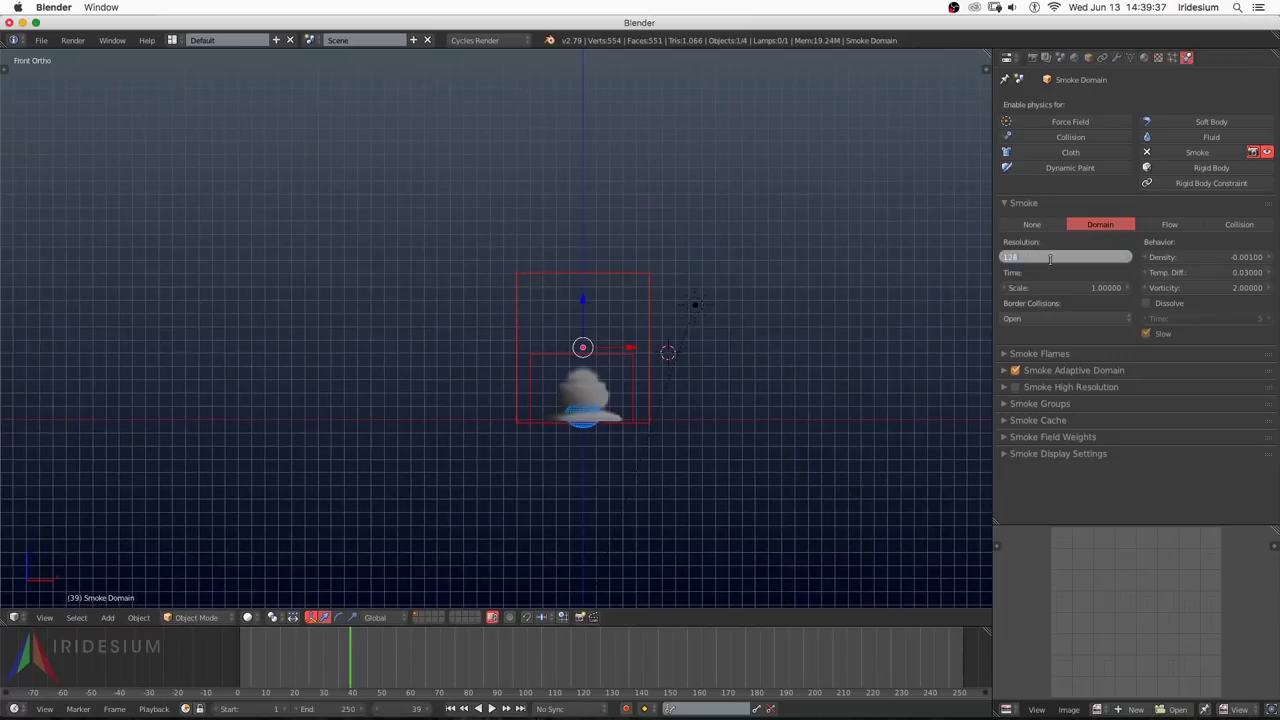
type("28")
key("Return")
scroll(613, 343, "up", 4)
middle_click_drag(617, 418, 740, 438, "shift")
Step: Set the smoke flames' reaction speed to 0.4 and replay the simulation up to frame 41
left_click(1041, 355)
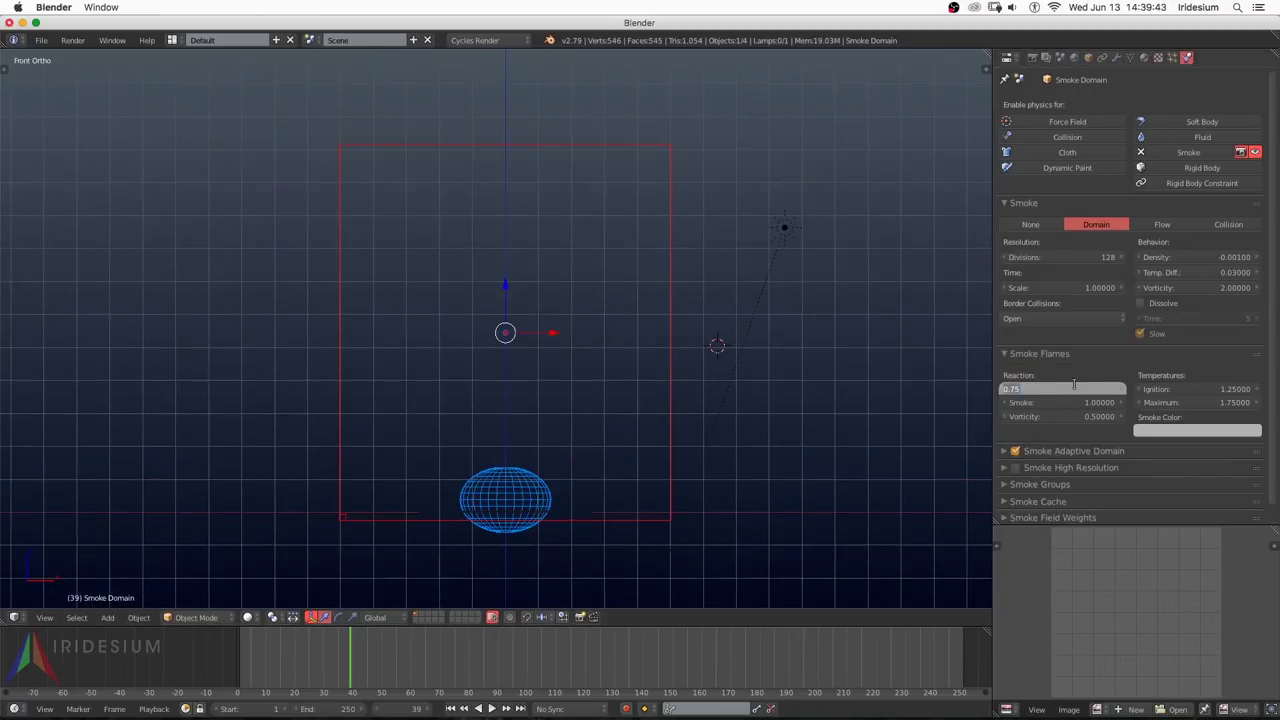
key("Return")
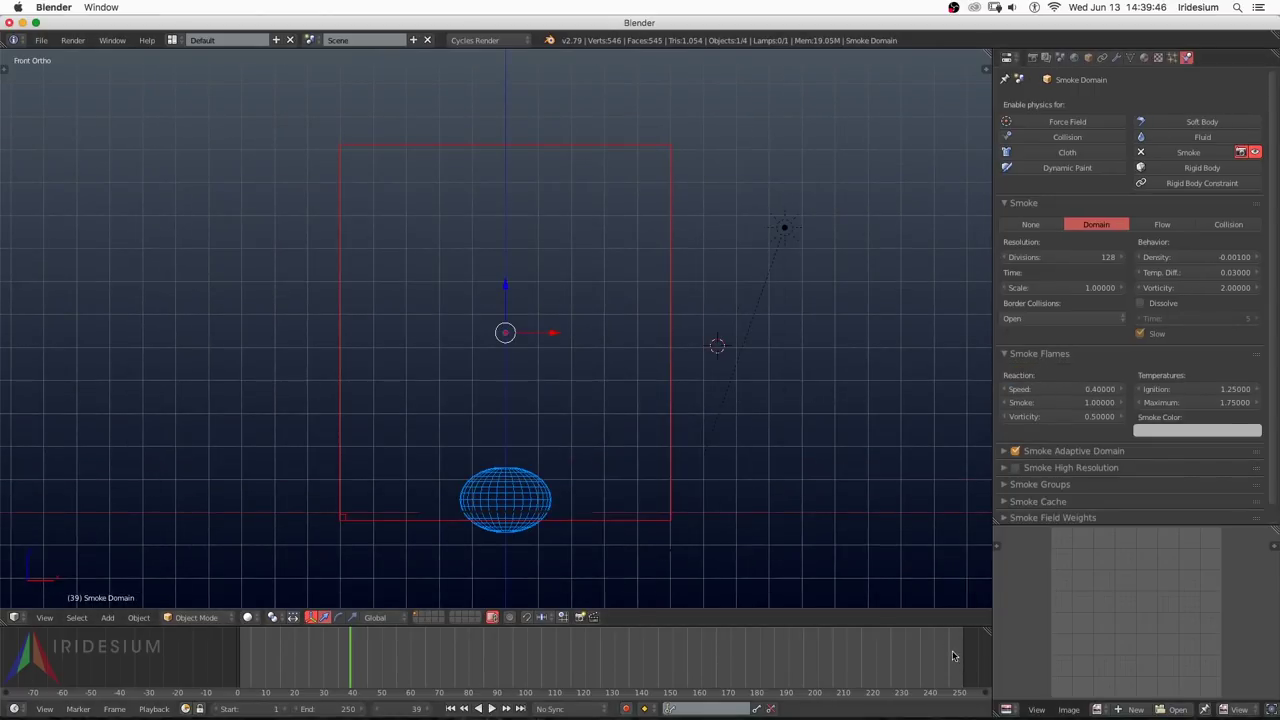
key("shift+Left")
key("alt+a")
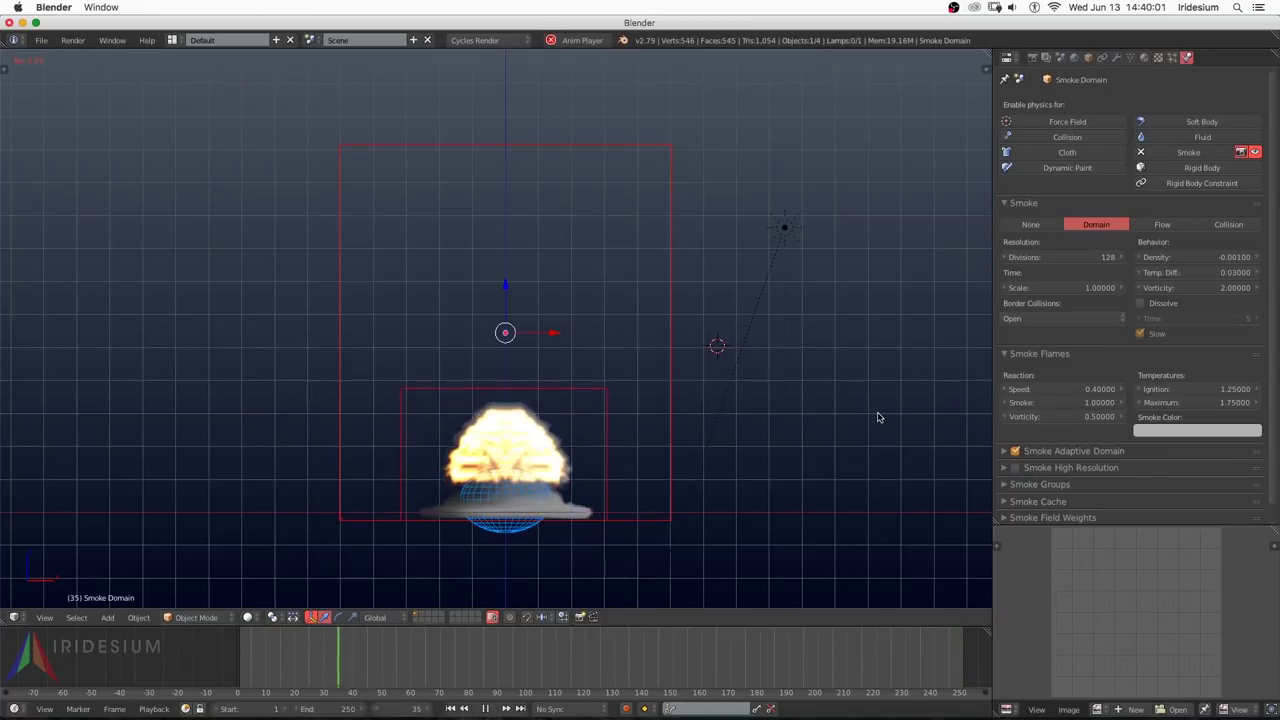
key("alt+a")
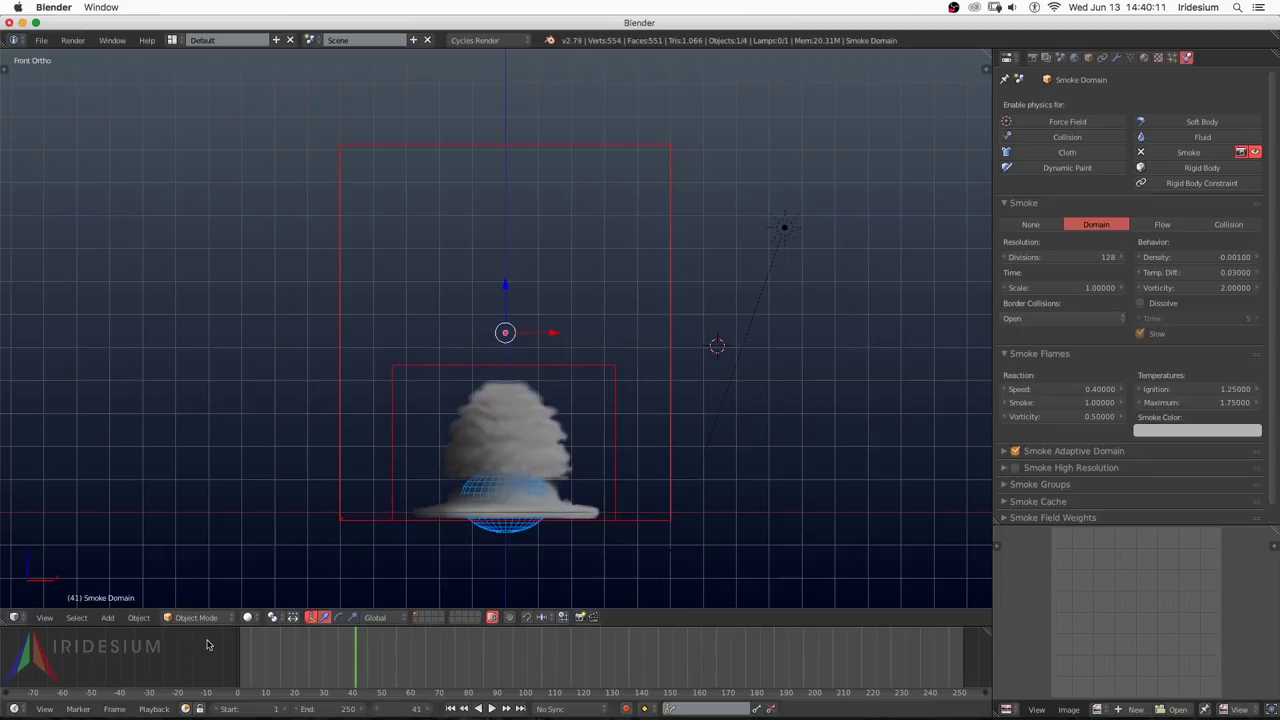
Step: Return to frame 0 and set the smoke flames' reaction speed to 0.3
left_click(237, 650)
left_click(1050, 389)
type("0.3")
key("Return")
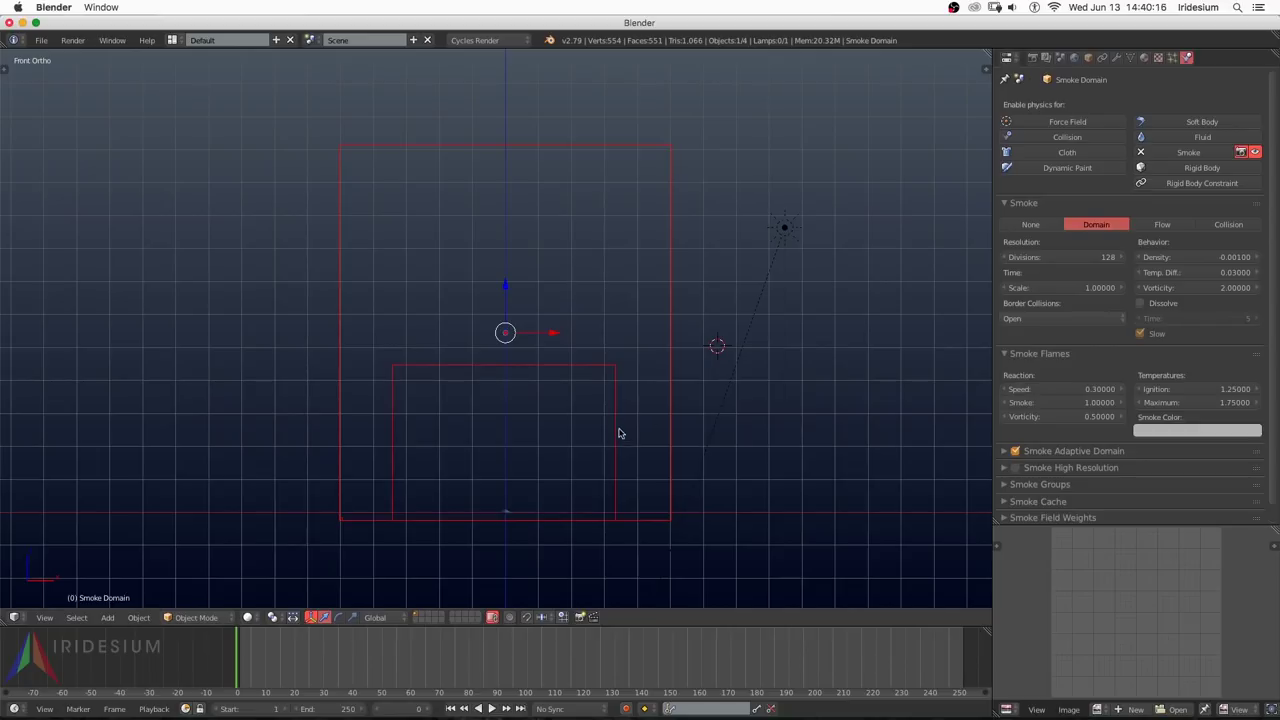
left_click(40, 41)
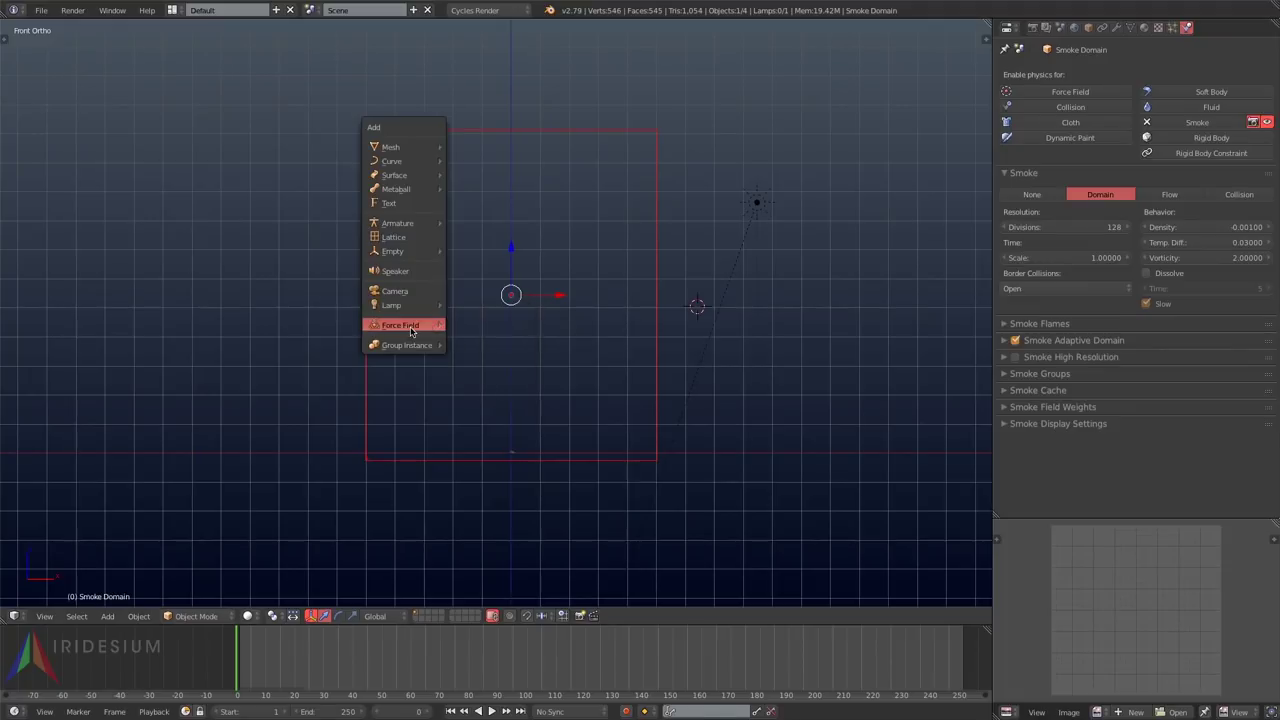
Step: Add a Turbulence force field to the scene
mouse_move(411, 330)
left_click(487, 478)
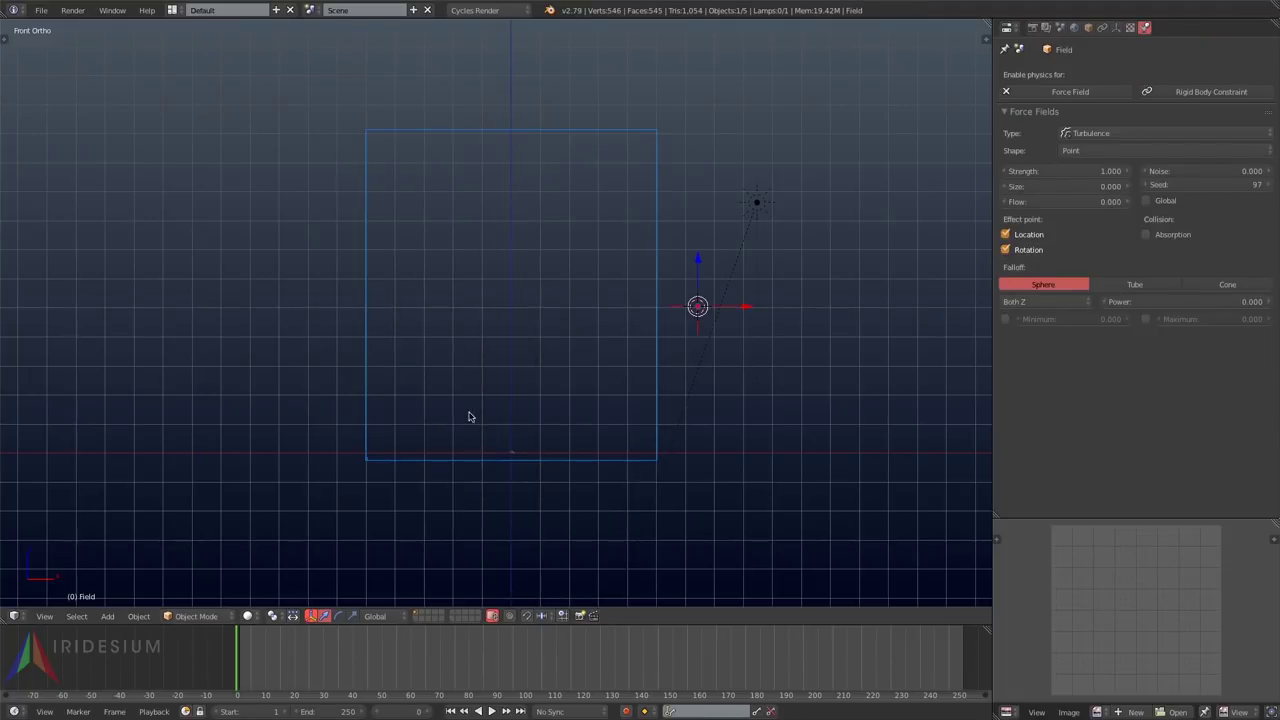
Step: Show an enlarged Graph Editor in place of the timeline and insert a single keyframe on the turbulence field's Z location
left_click(13, 711)
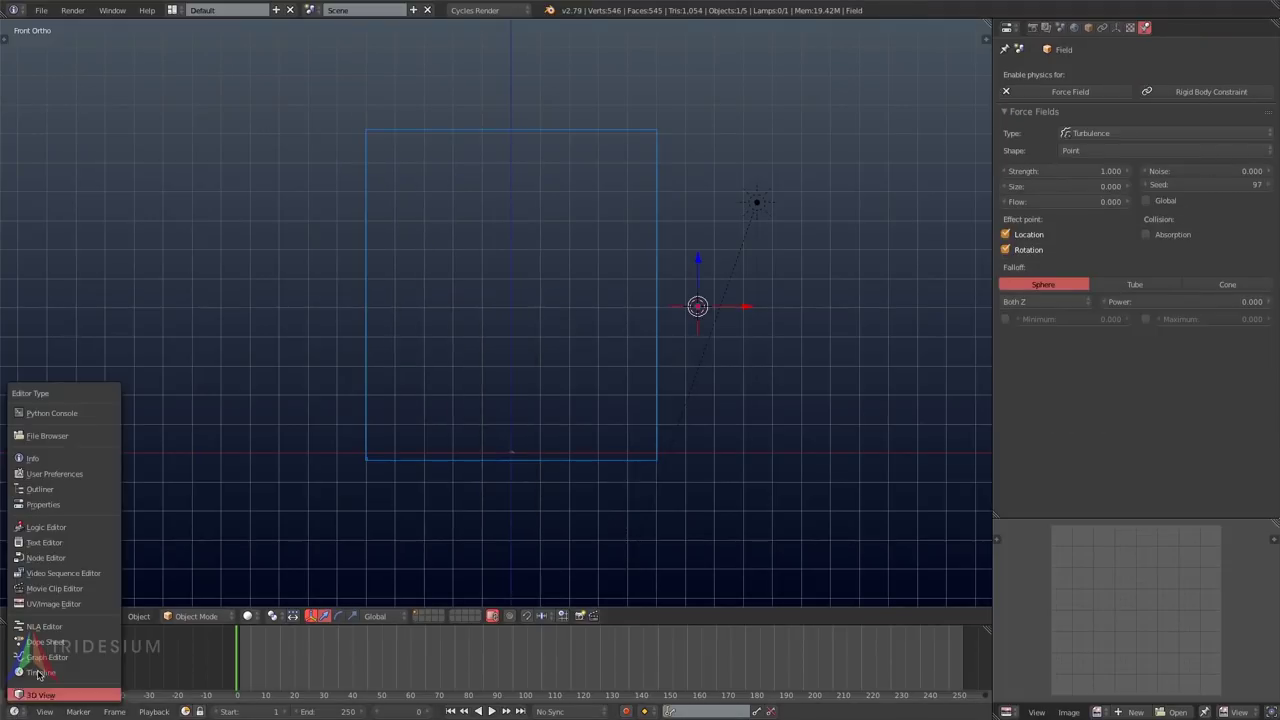
left_click(40, 656)
left_click_drag(141, 624, 163, 405)
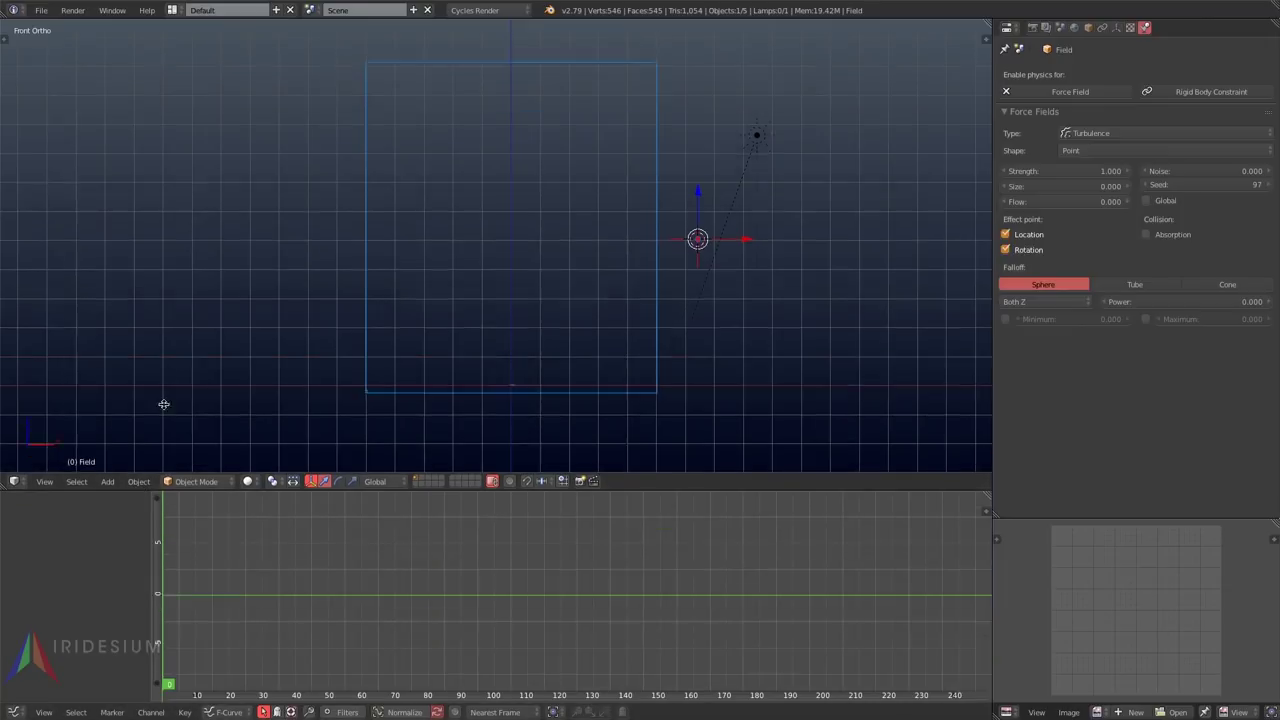
key("n")
right_click(900, 89)
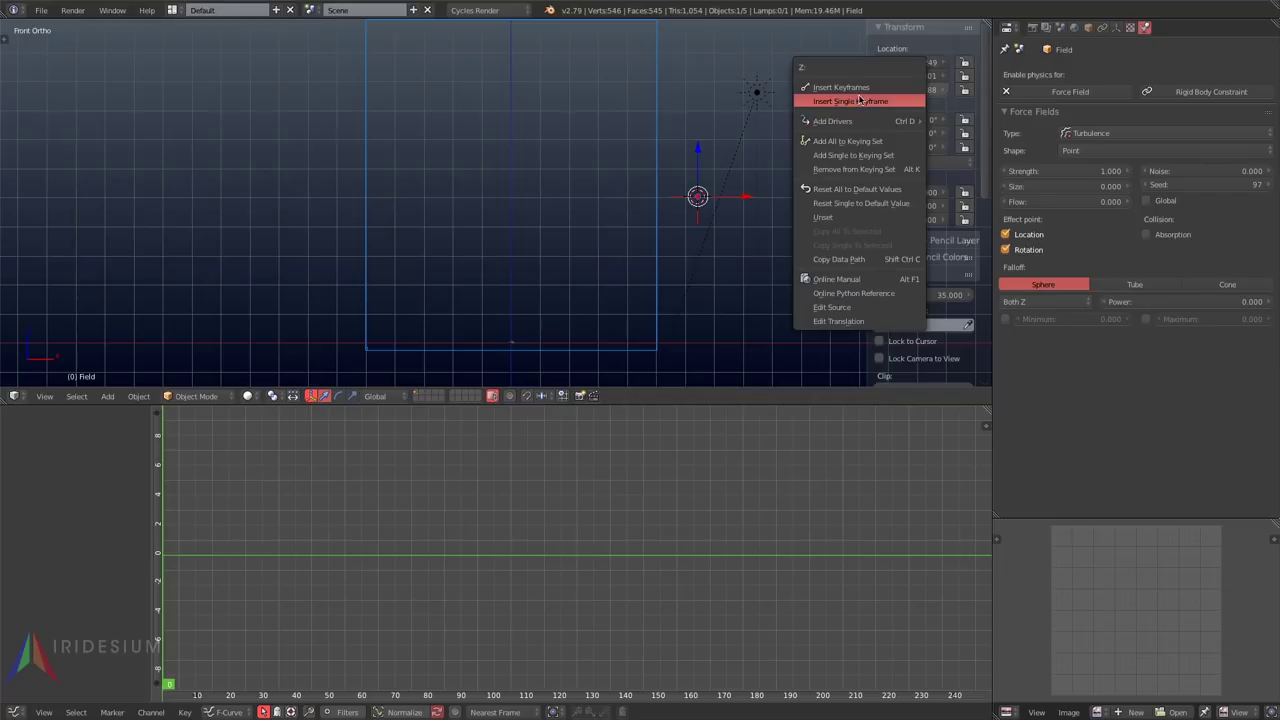
left_click(865, 103)
Step: Add a Generator modifier to the field's Z Location curve with an x coefficient of 0.1
key("n")
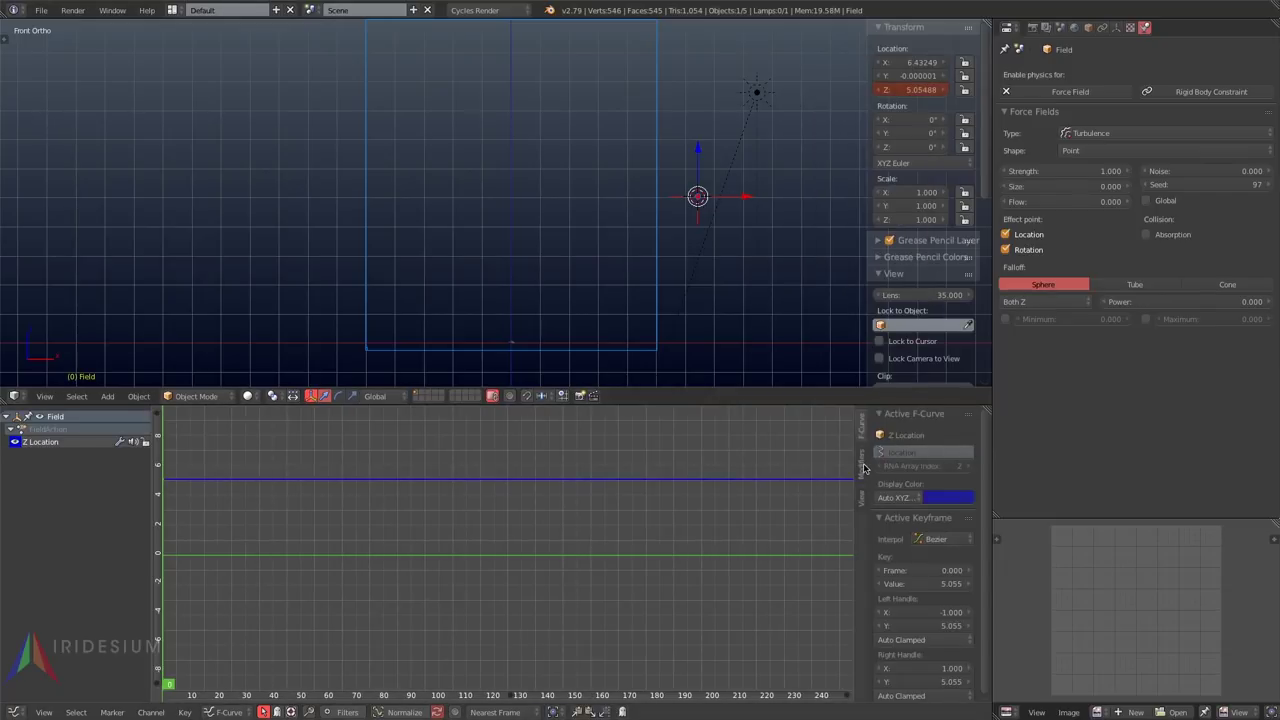
left_click(862, 467)
left_click(909, 435)
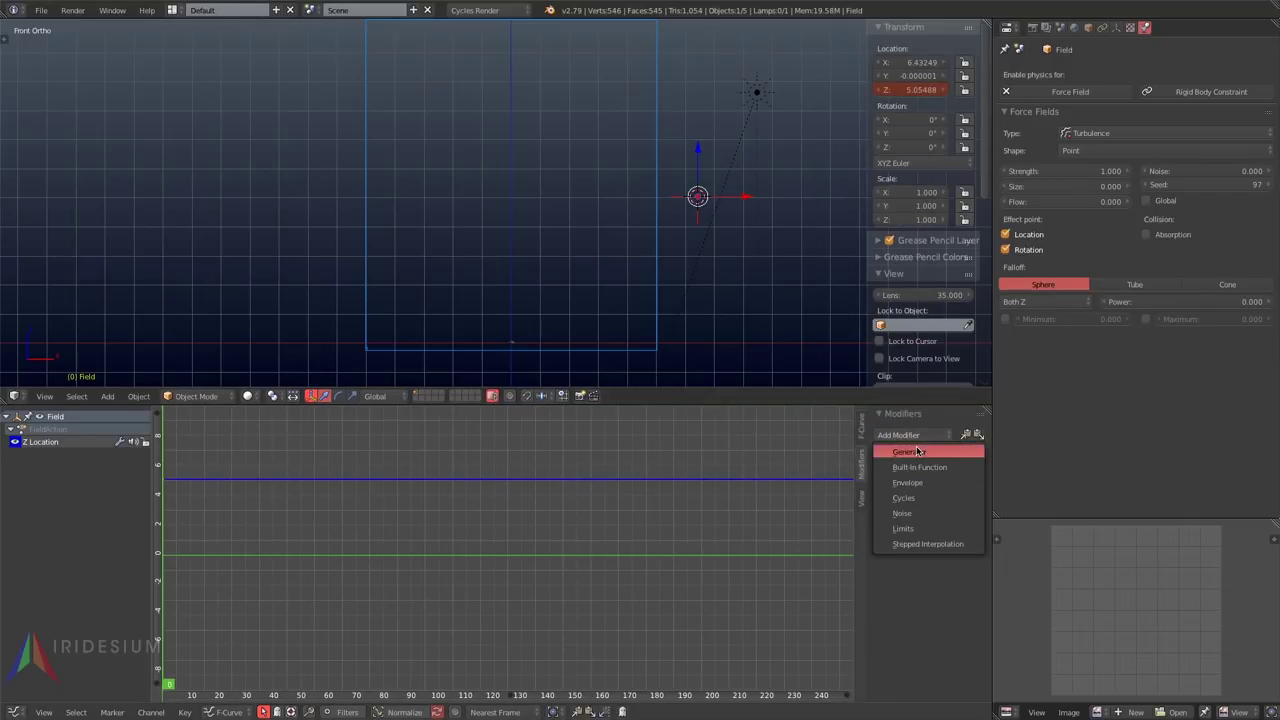
left_click(917, 451)
key("Return")
Step: Restore the timeline beneath the viewport at its small height and play the animation to check the field's motion
left_click(14, 712)
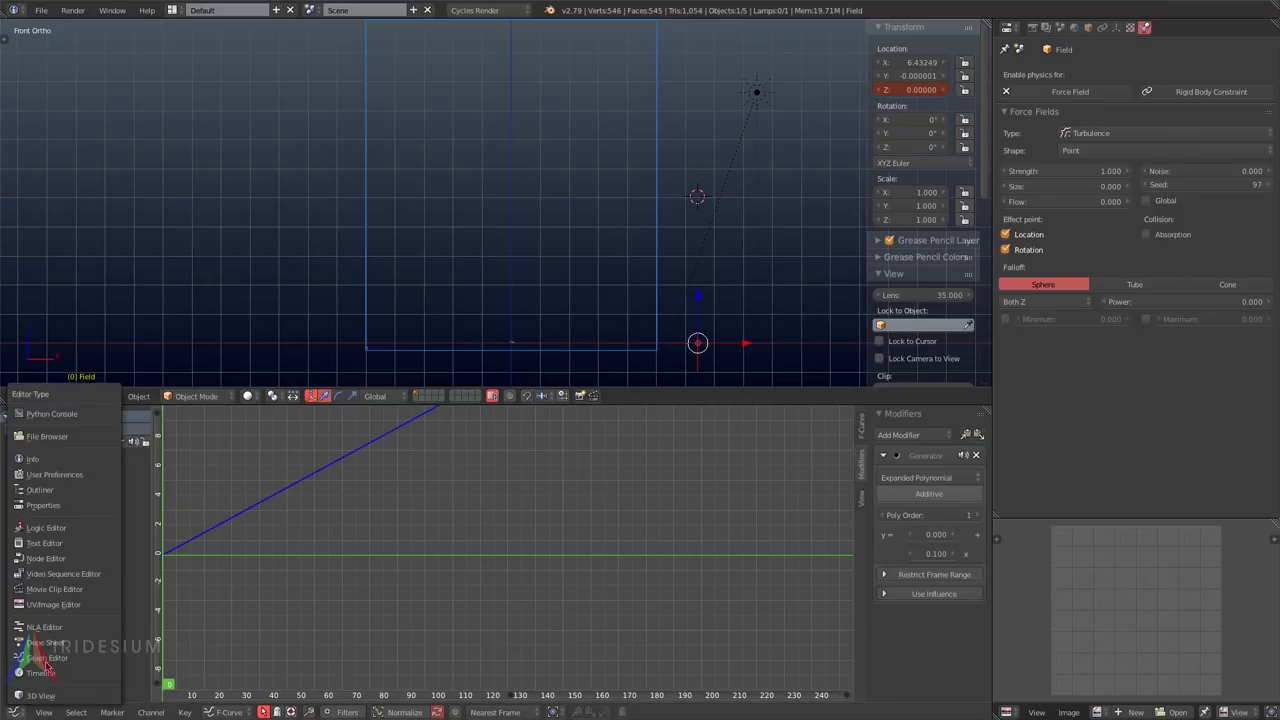
left_click(38, 672)
left_click_drag(170, 388, 166, 622)
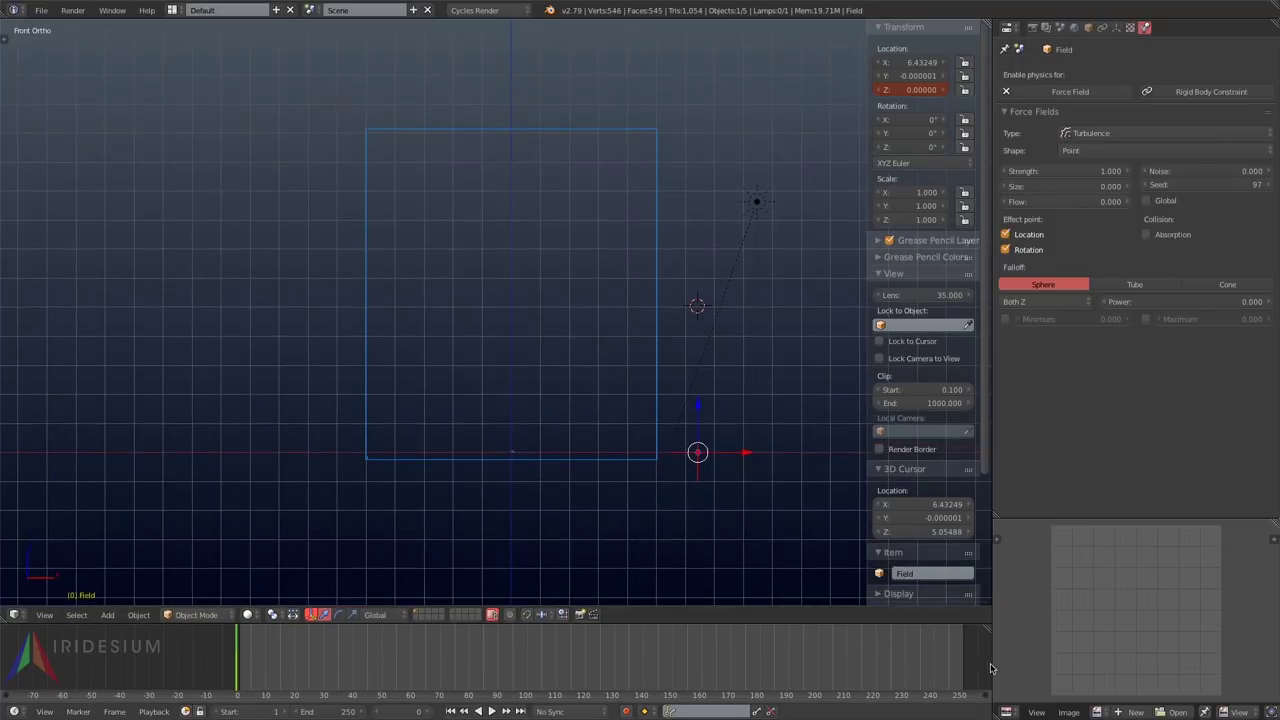
left_click(958, 652)
key("alt+a")
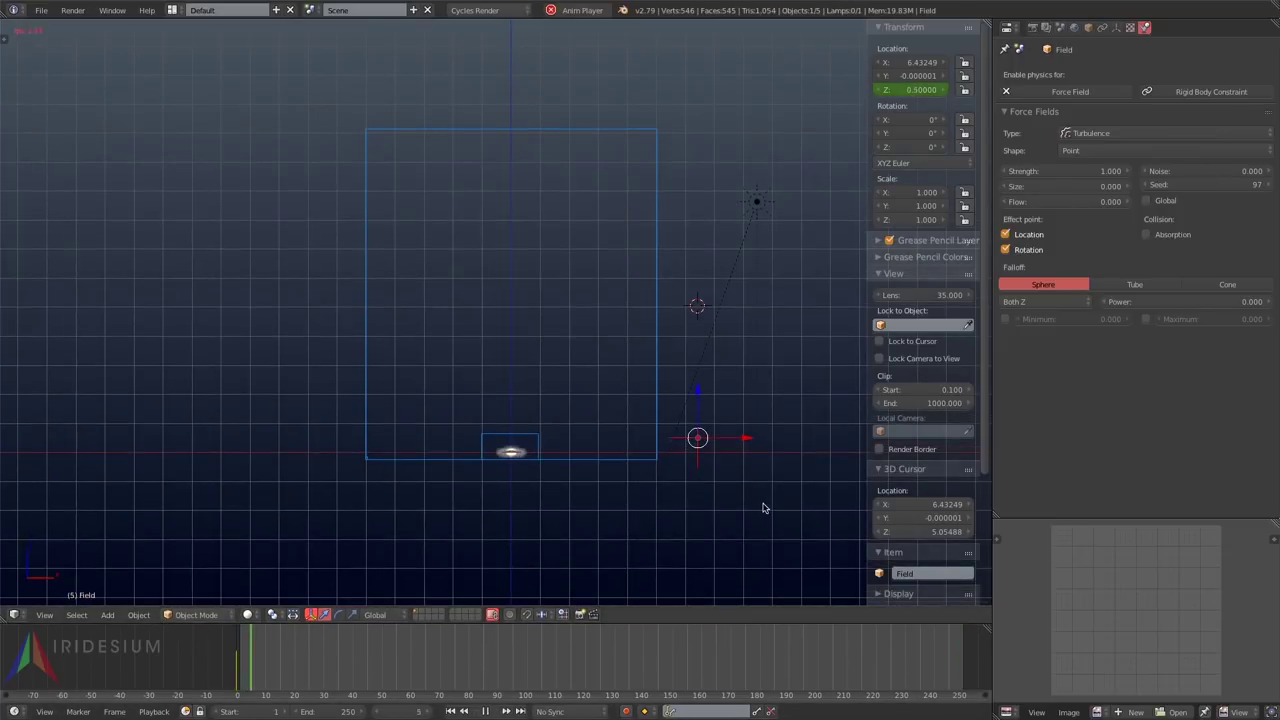
Step: Set the turbulence field's size to 0.8 and its strength to 12
left_click(1075, 171)
type("8")
key("Return")
left_click(1112, 188)
type("0.8")
key("Return")
left_click(1084, 172)
type("12")
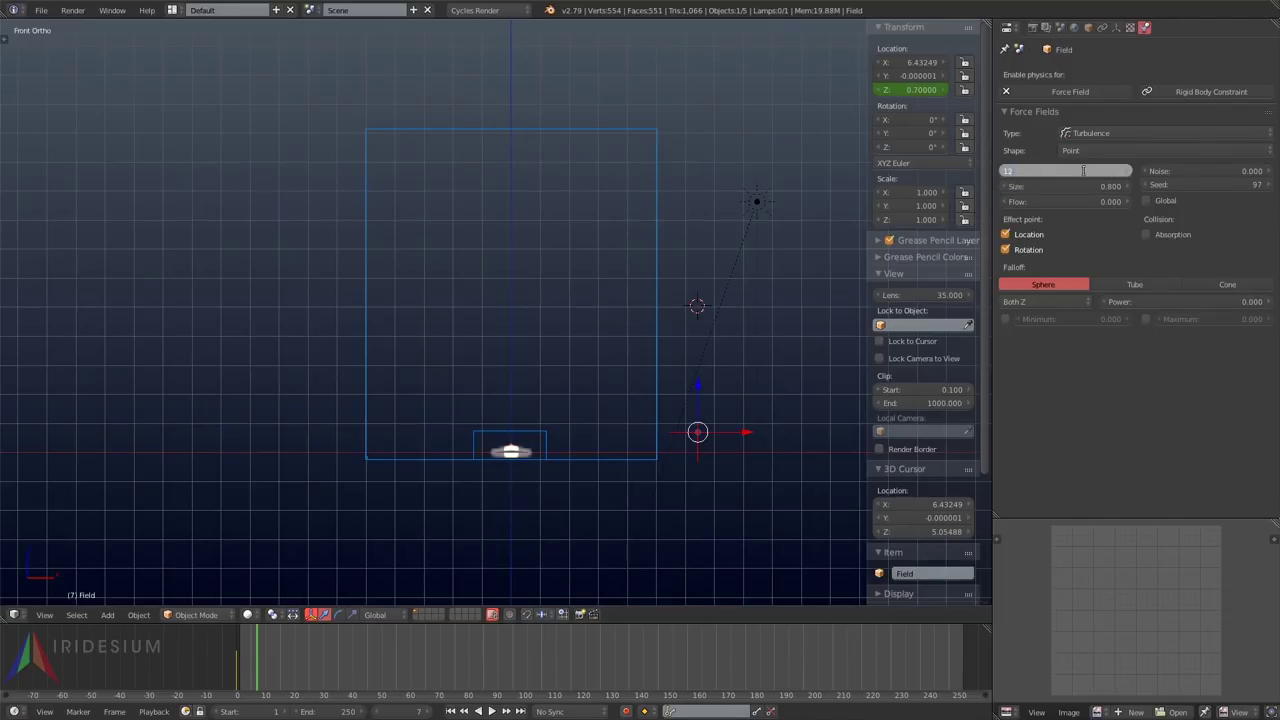
key("Return")
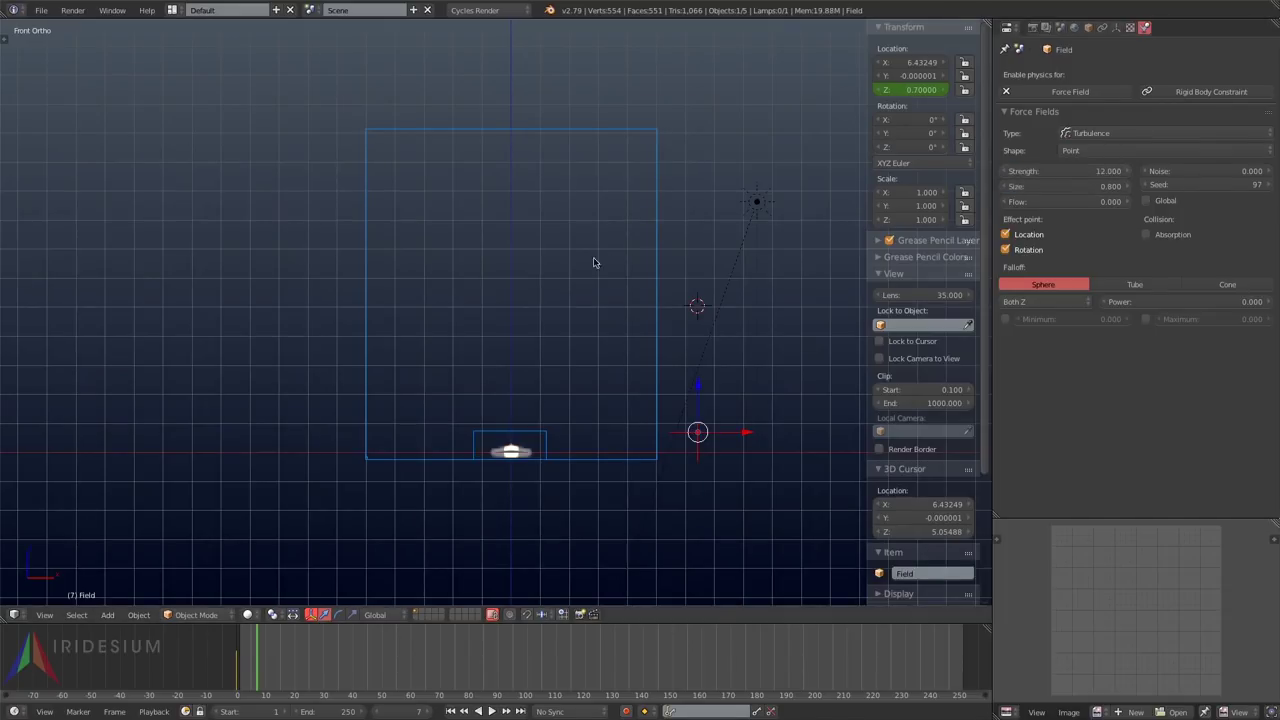
Step: Set the smoke domain's time scale to 0.3
right_click(657, 281)
left_click(1068, 226)
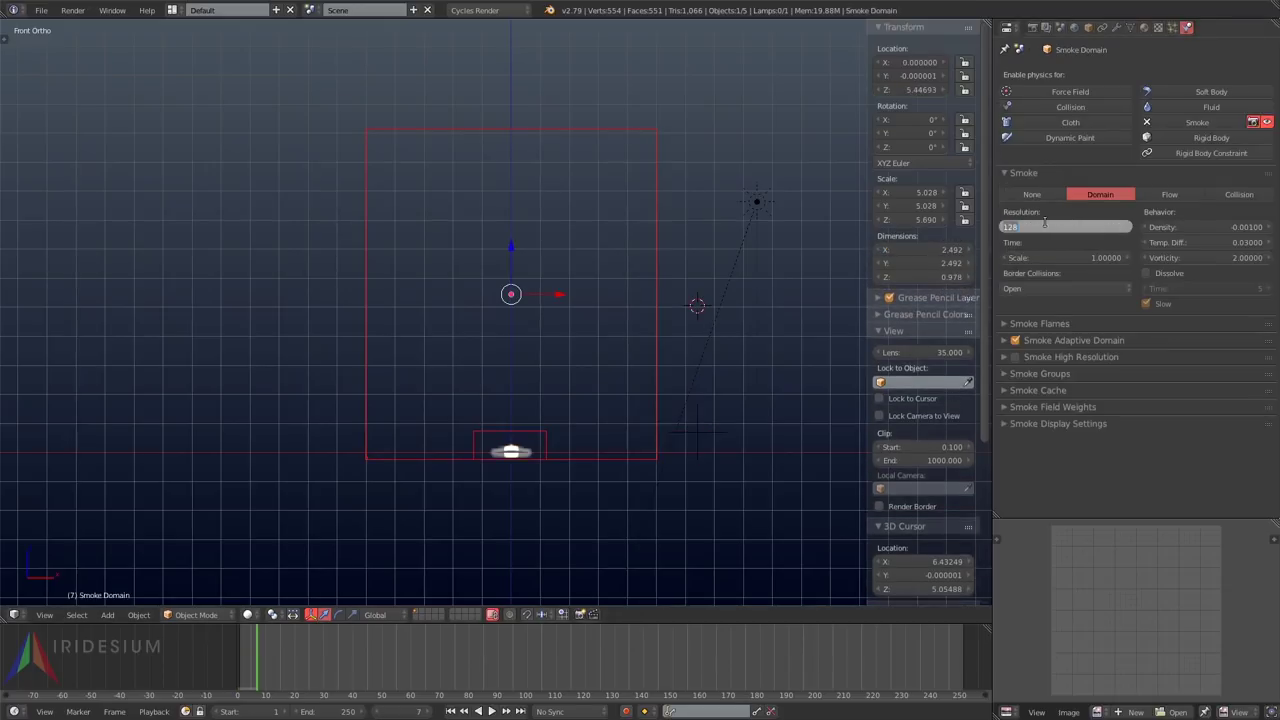
left_click(1055, 258)
type("0.3")
key("Return")
Step: Set the smoke cache to OpenVDB with Zip compression and Float (Half) data depth, and bake the simulation
left_click(1067, 390)
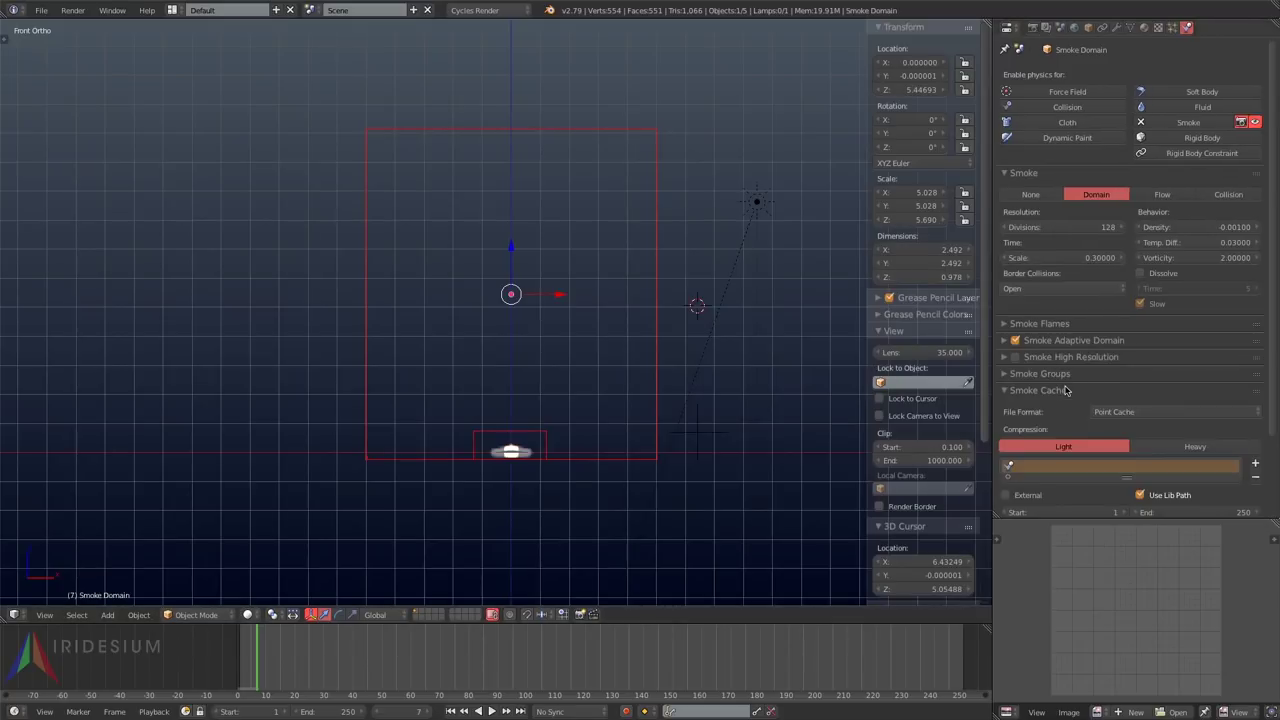
left_click(1141, 411)
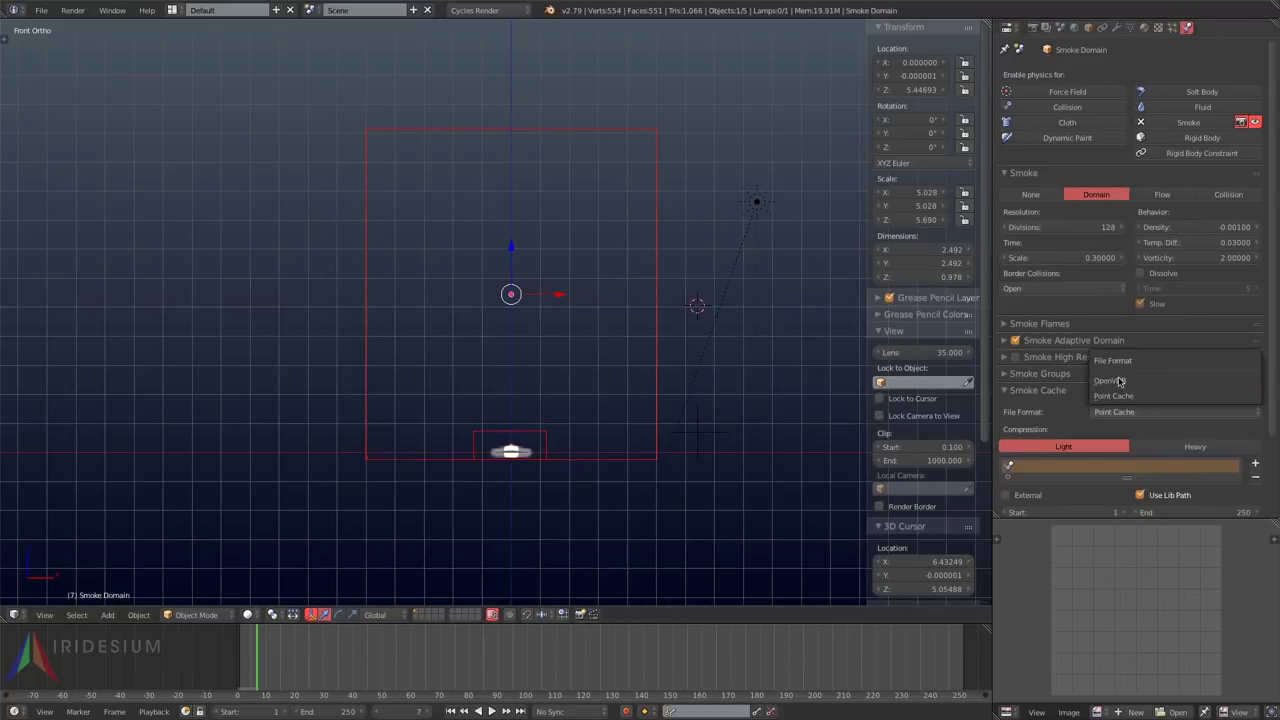
left_click(1118, 381)
scroll(1272, 401, "down", 5)
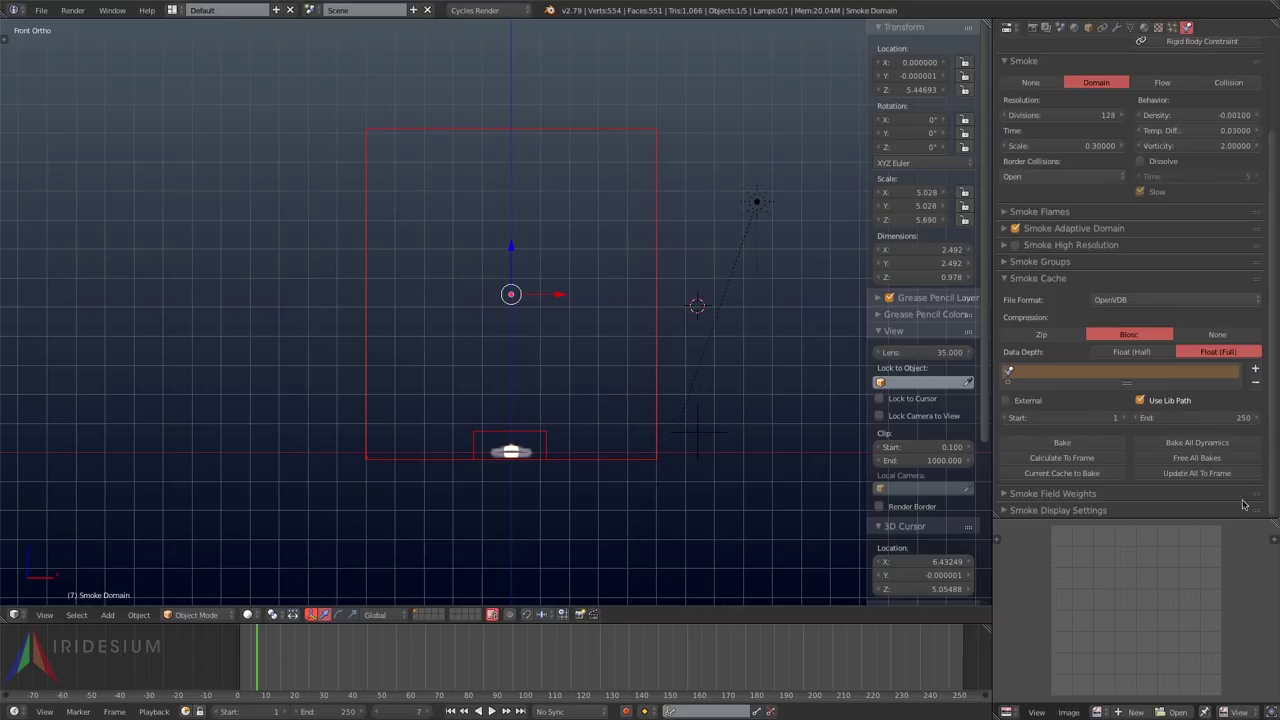
left_click(1040, 332)
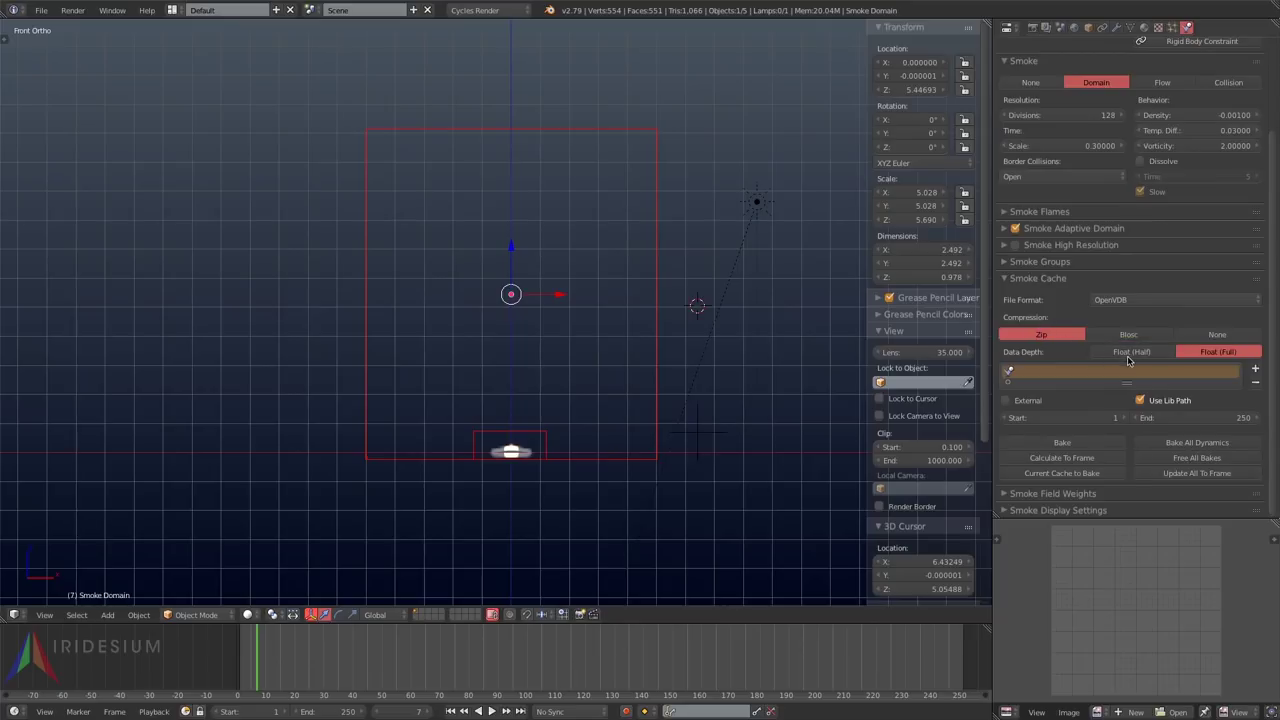
left_click(1126, 353)
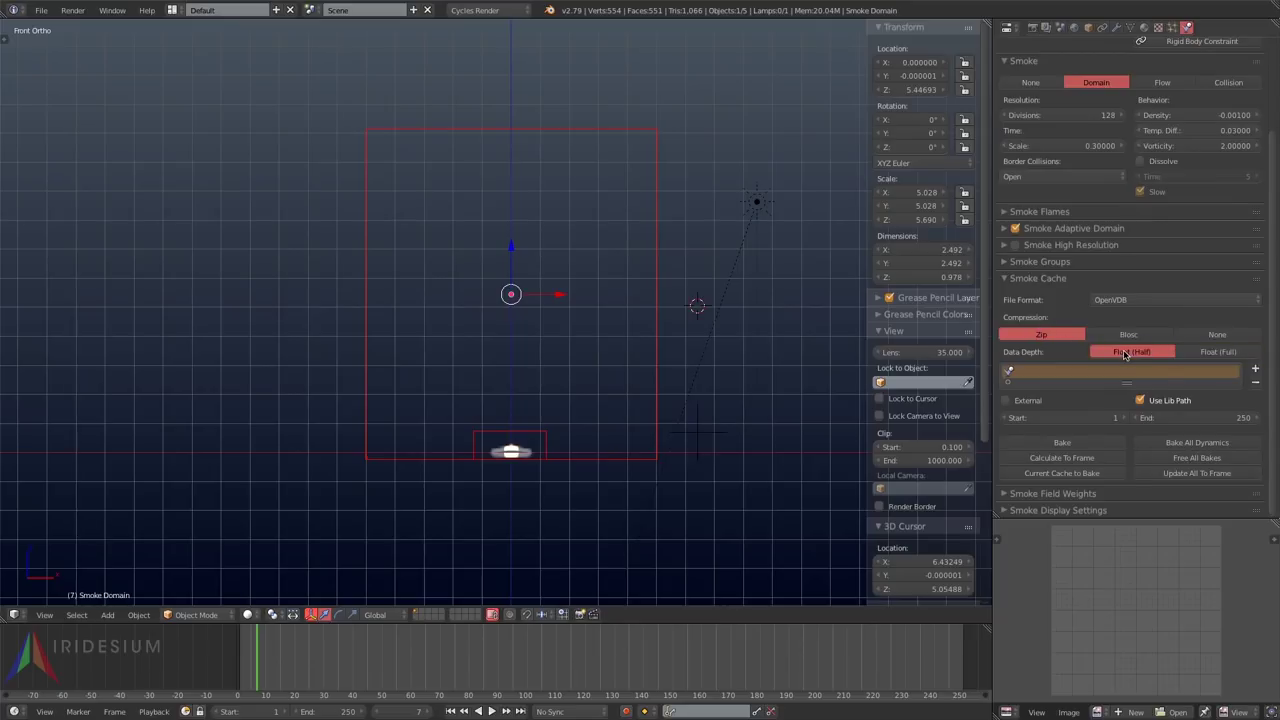
left_click(1076, 444)
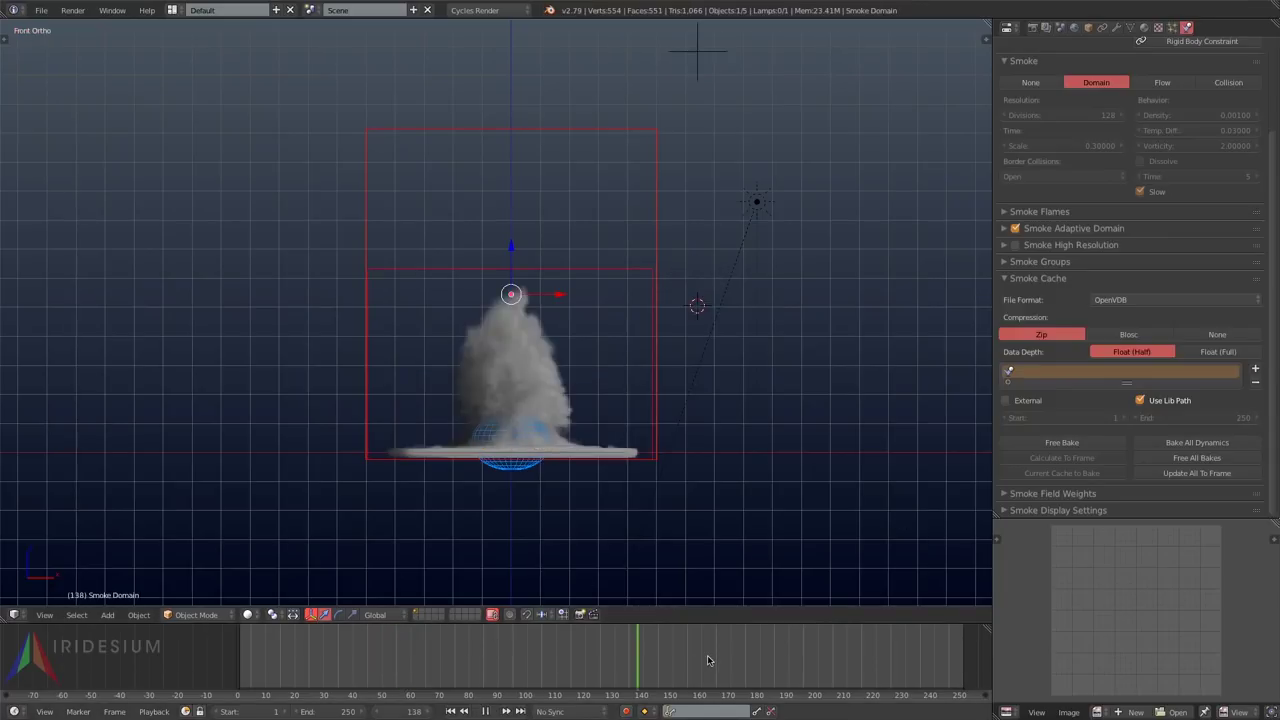
Step: Free the smoke bake, raise the fire-and-smoke sphere slightly at frame 15 and keyframe its location
left_click(1075, 449)
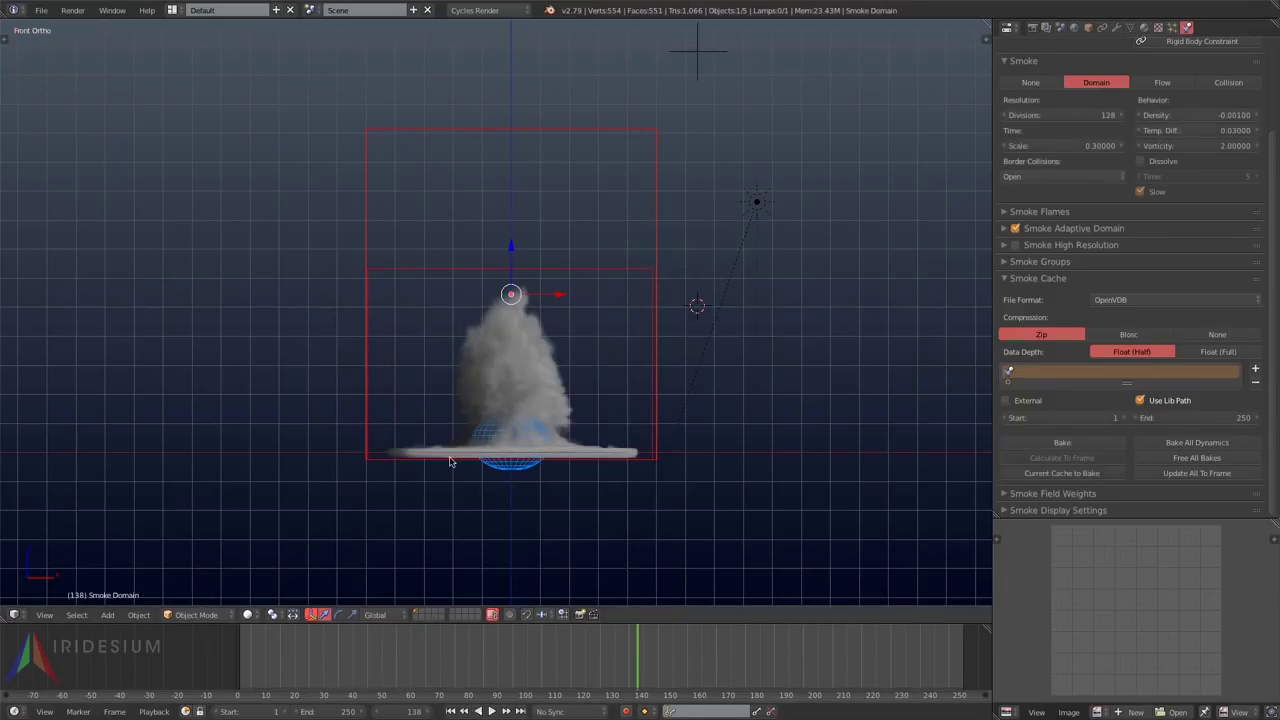
right_click(491, 438)
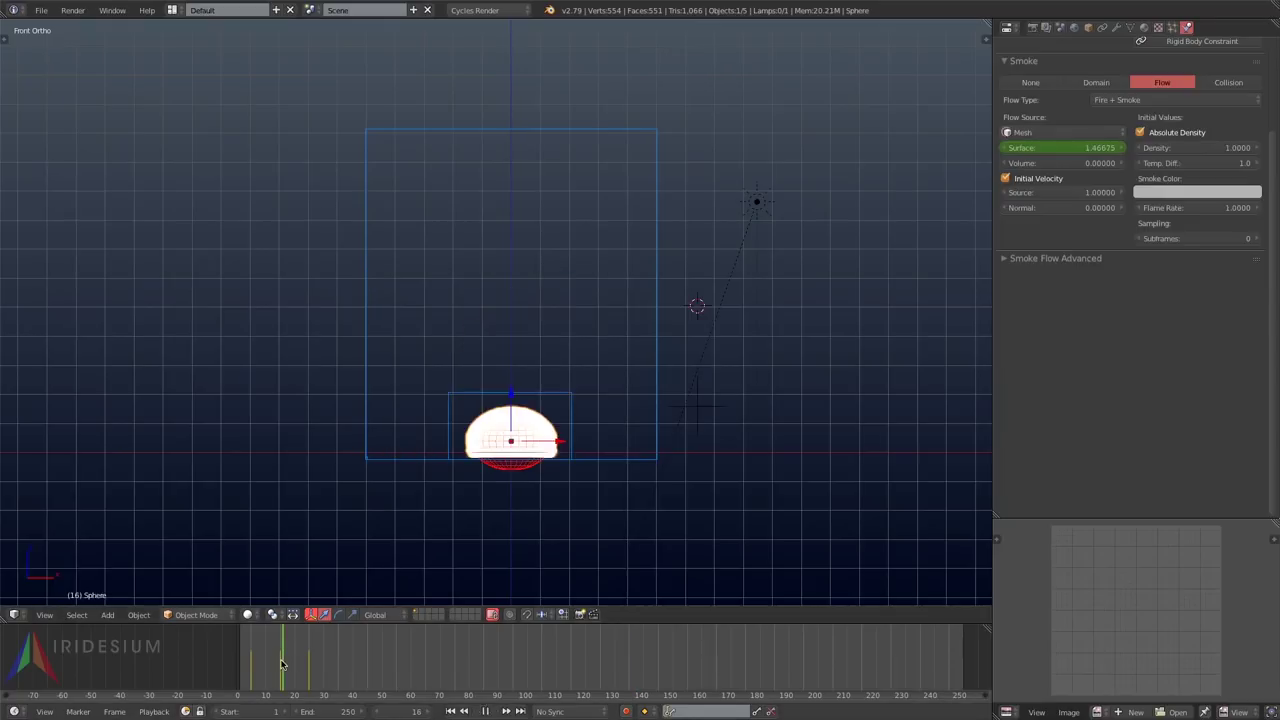
left_click_drag(503, 398, 510, 394)
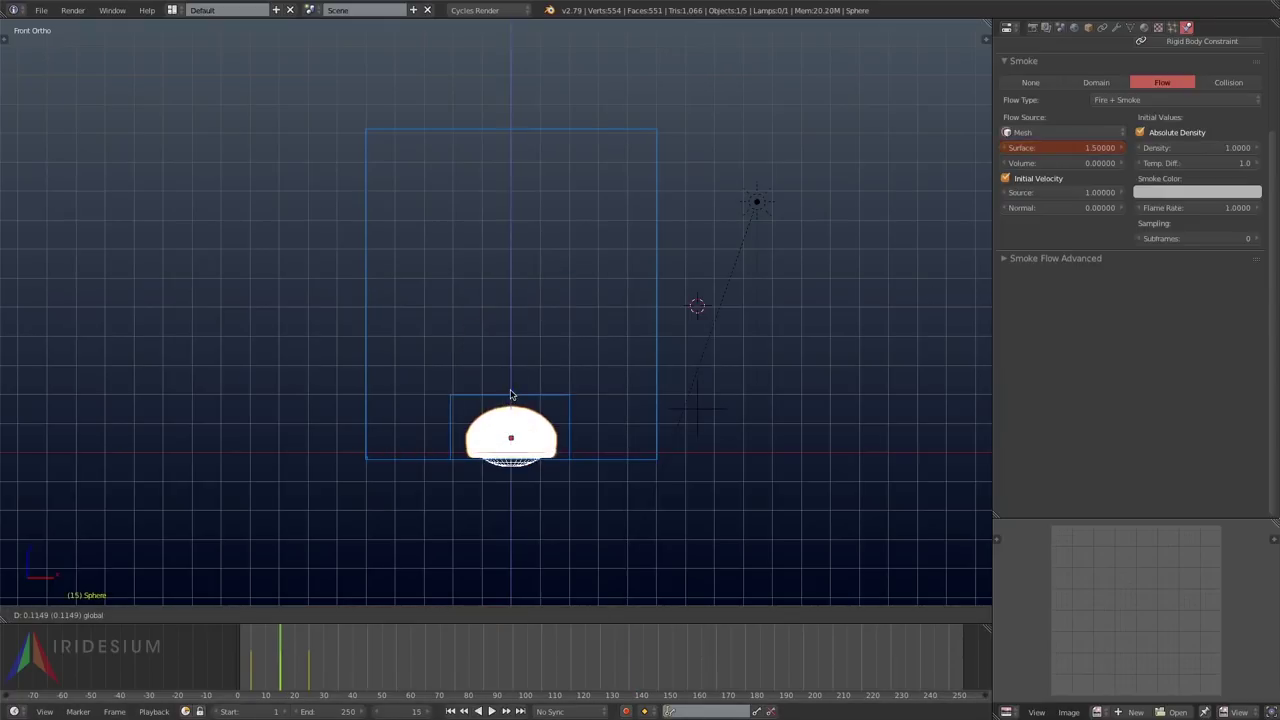
key("i")
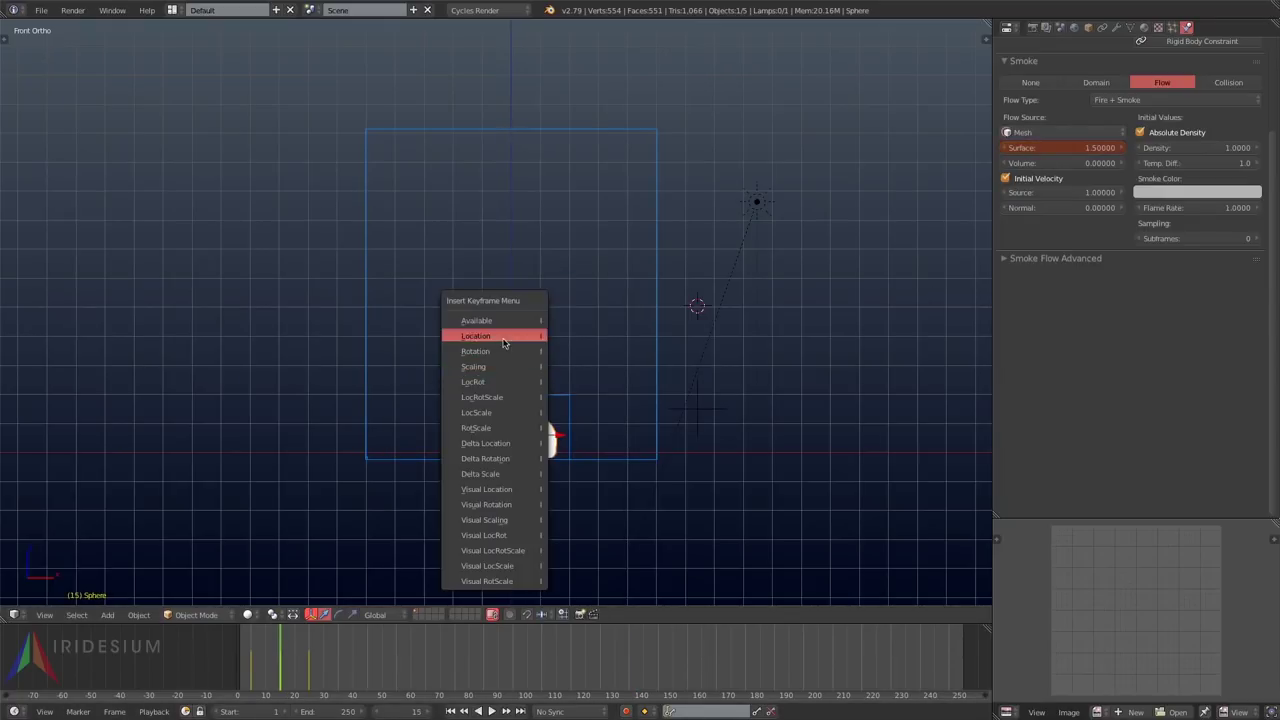
left_click(500, 338)
Step: Replay the simulation up to frame 23 to check the raised sphere
left_click(947, 648)
key("alt+a")
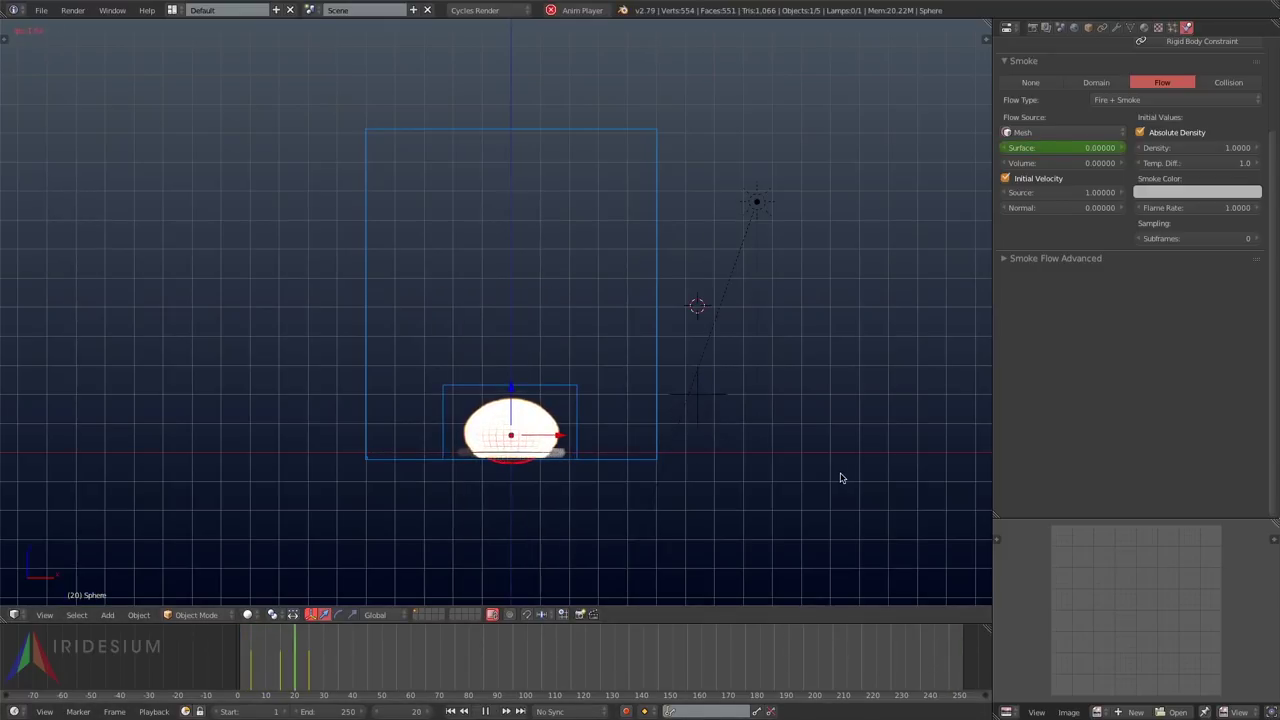
key("alt+a")
Step: Set the smoke domain's resolution to 256 divisions
right_click(660, 344)
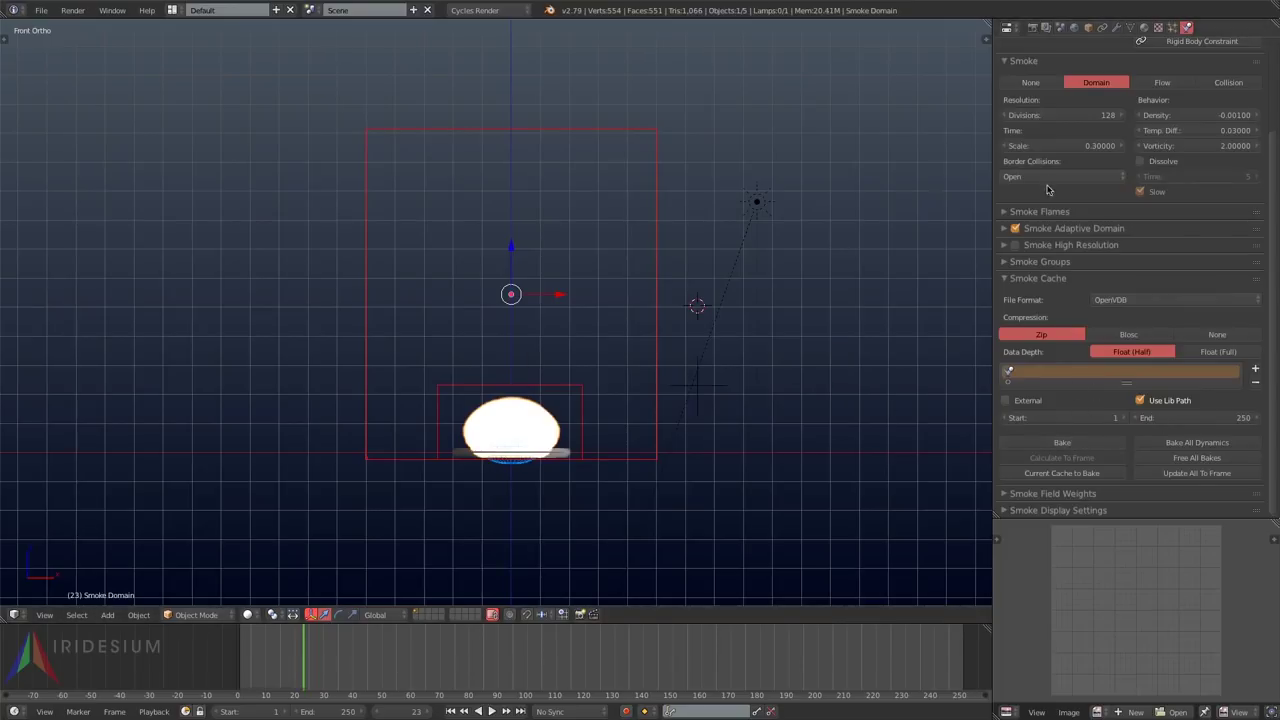
left_click(1054, 115)
type("256")
key("Return")
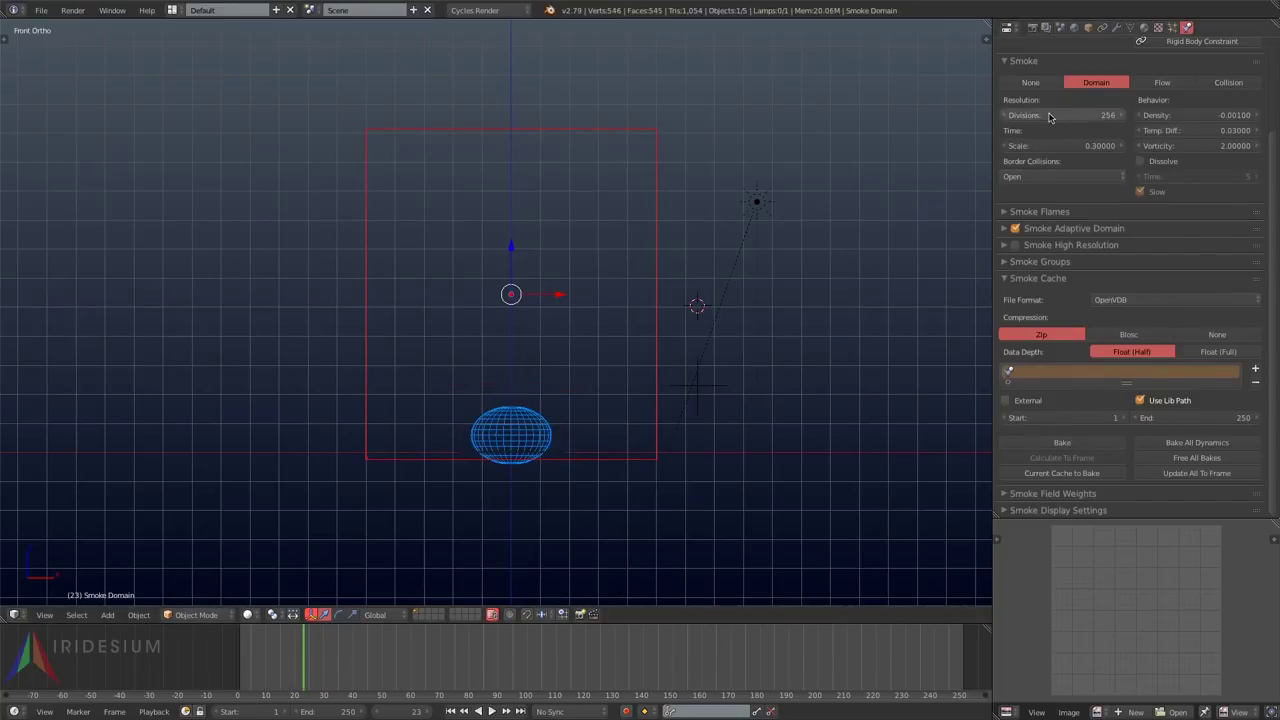
Step: Set both the scene's and the smoke cache's end frame to 100, and bake the simulation
left_click(341, 709)
type("100")
key("Return")
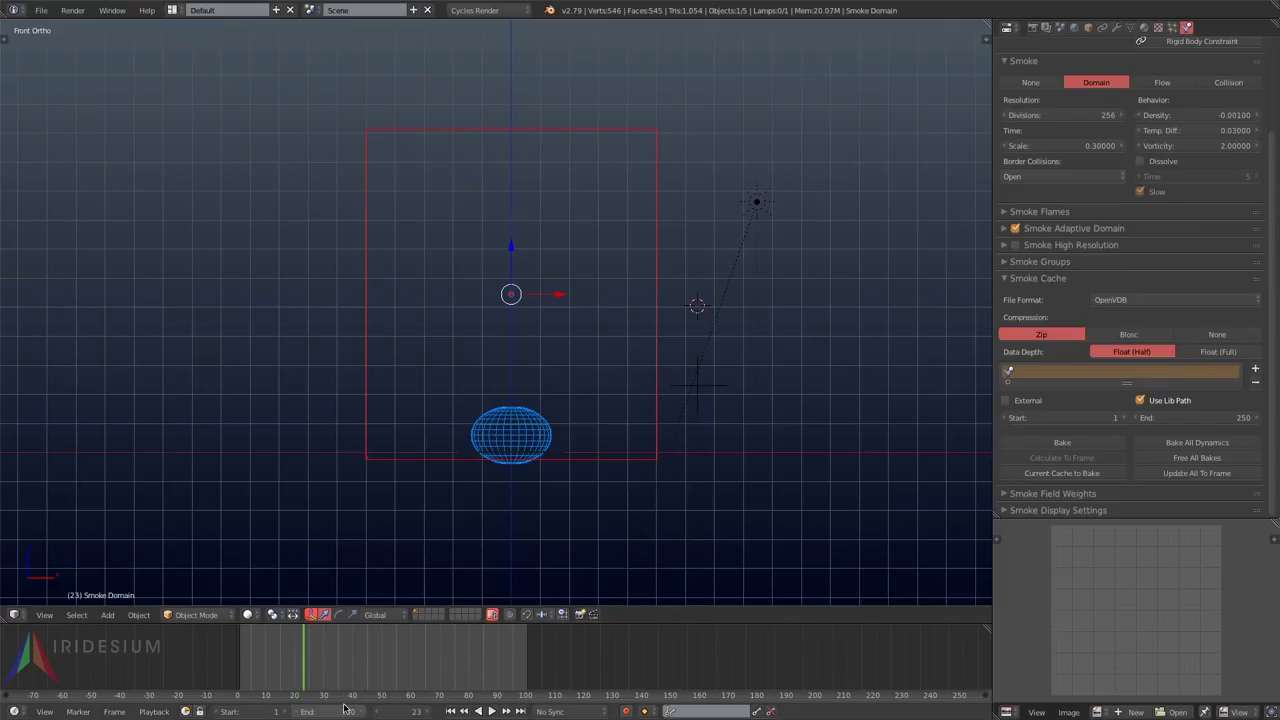
left_click(1216, 415)
type("100")
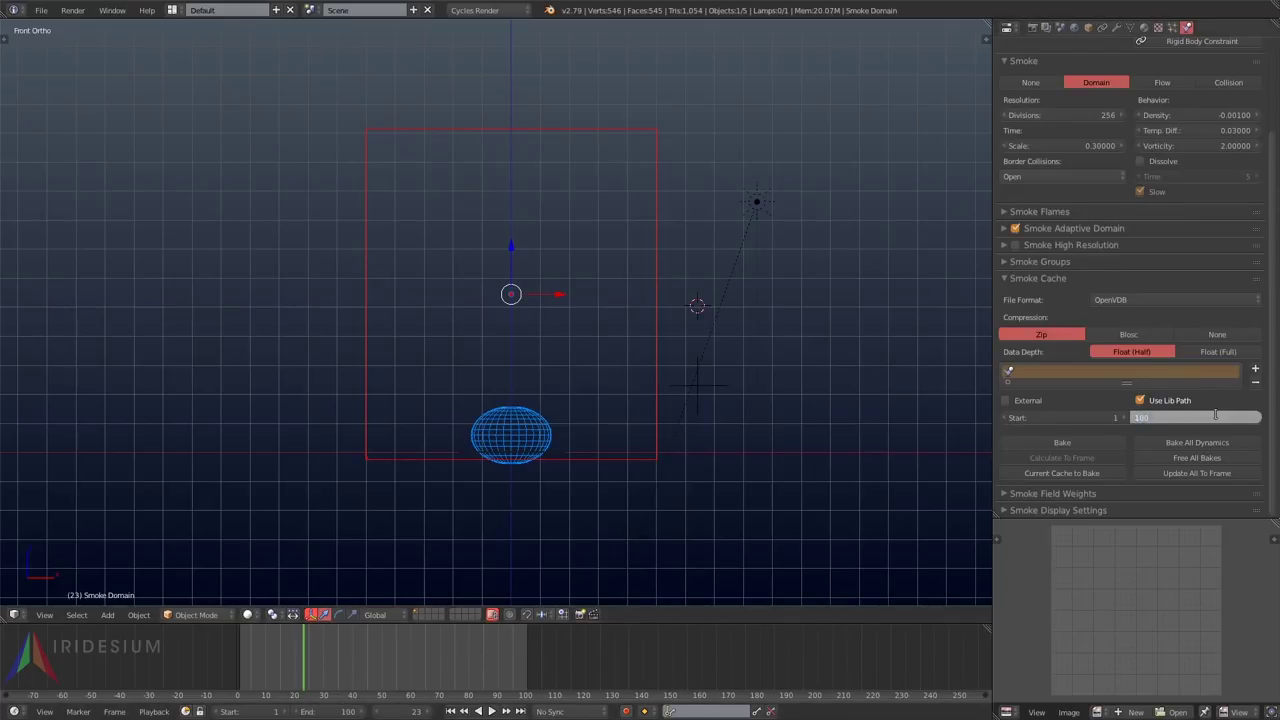
key("Return")
left_click(1022, 446)
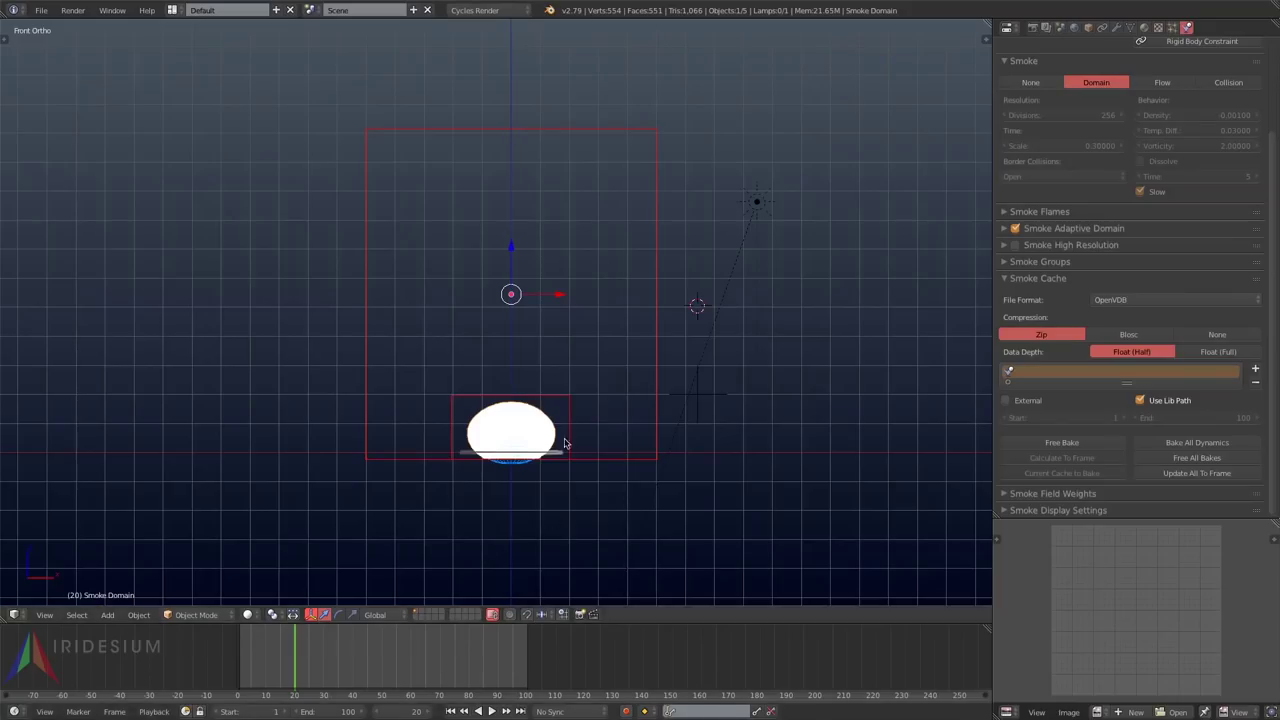
Step: Review the baked explosion at frames 14, 34, 61 and 90, including a rendered-shading preview of frame 90
left_click_drag(278, 656, 276, 656)
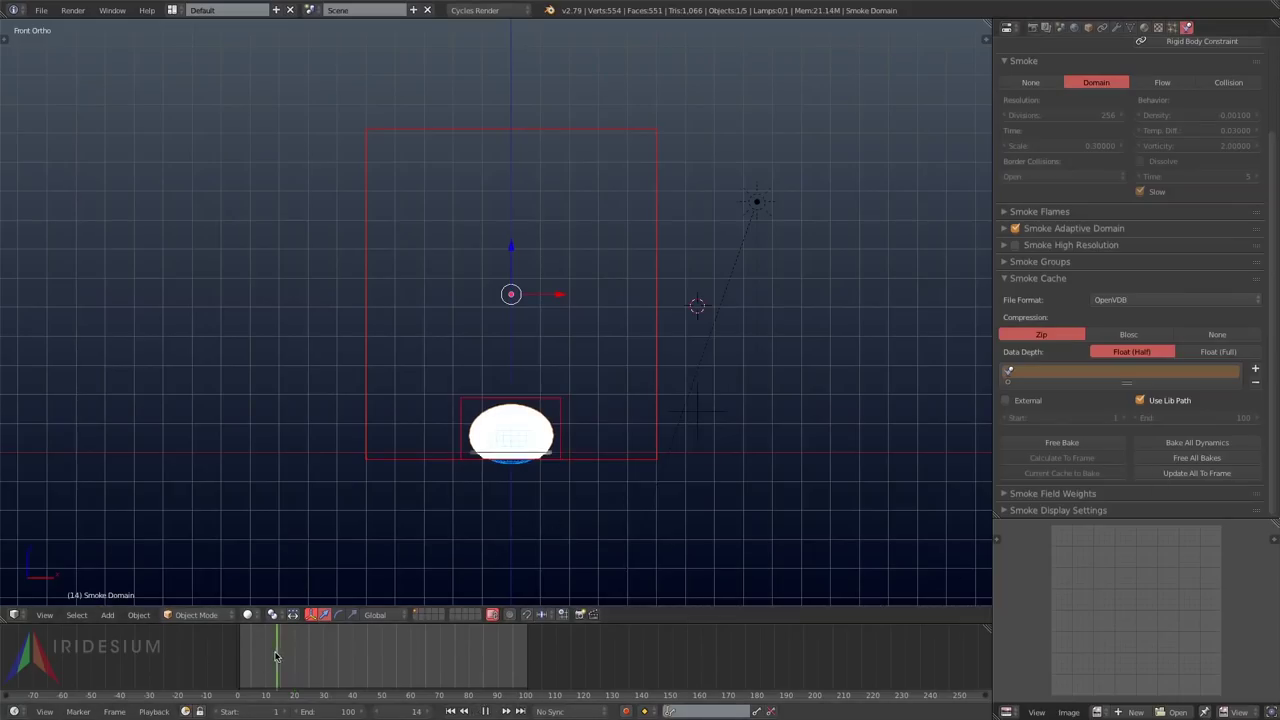
left_click(262, 666)
key("alt+a")
left_click(335, 656)
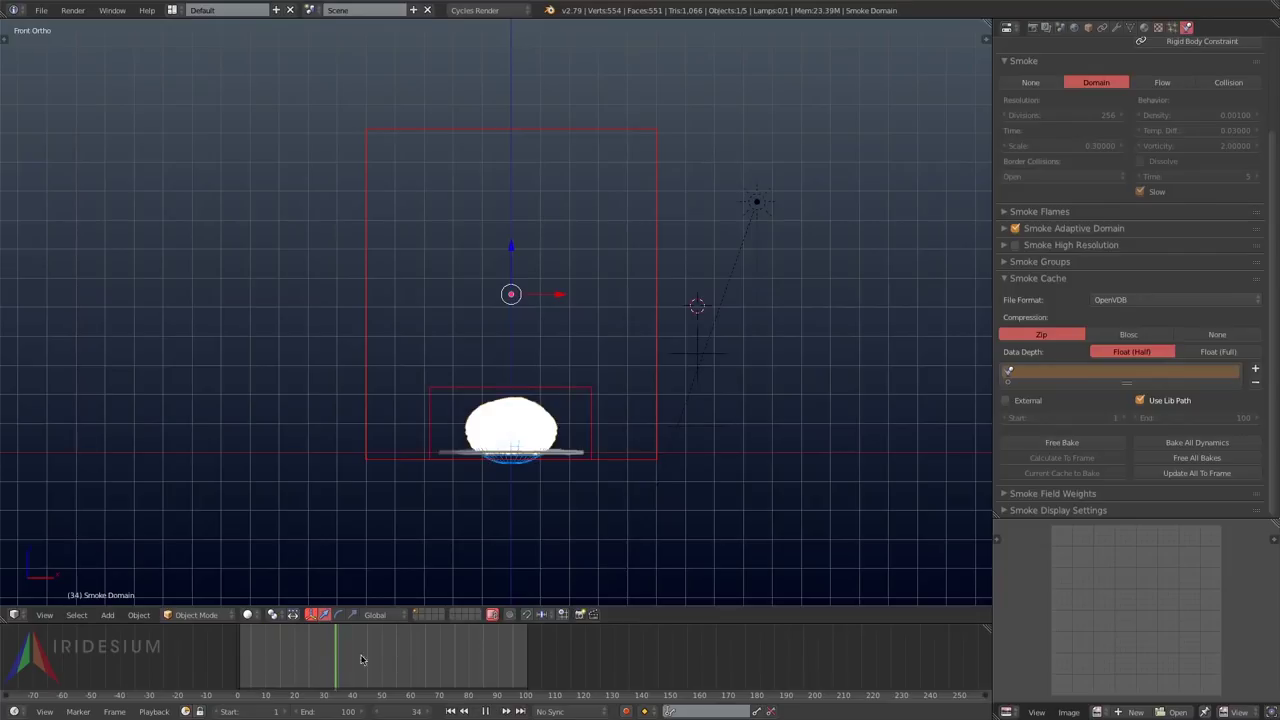
key("alt+a")
left_click(415, 664)
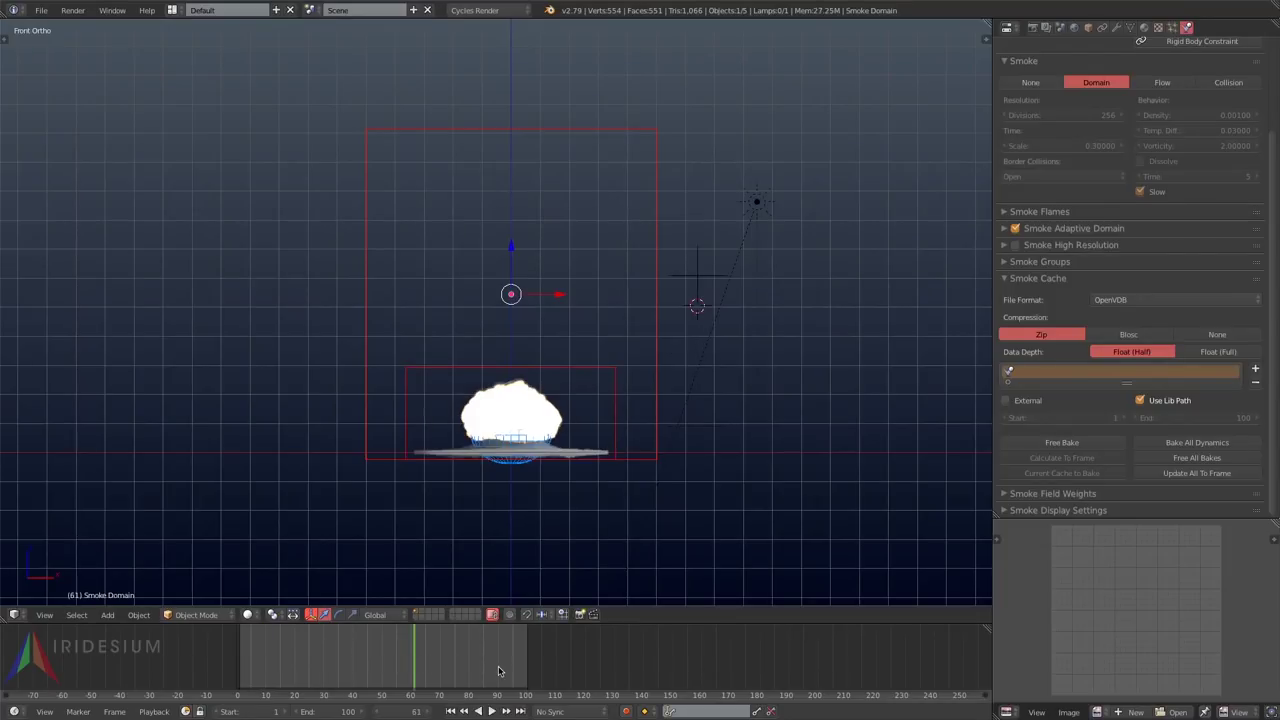
left_click(498, 666)
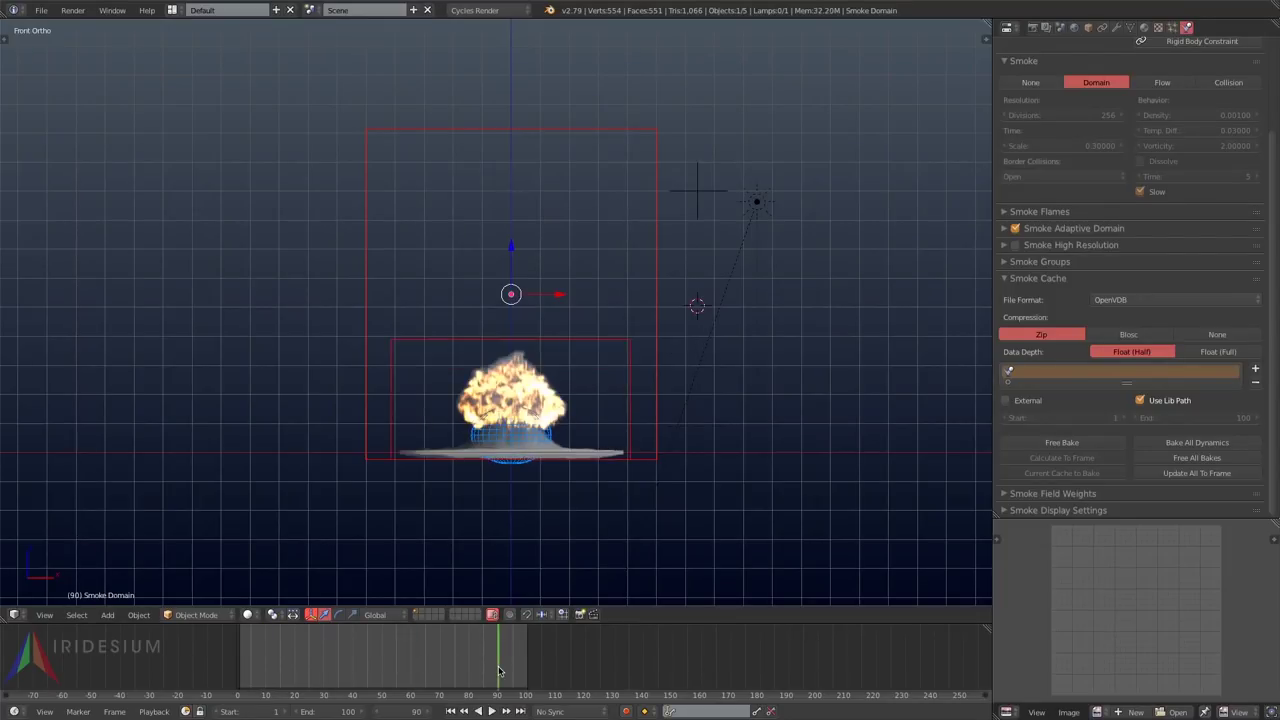
key("shift+z")
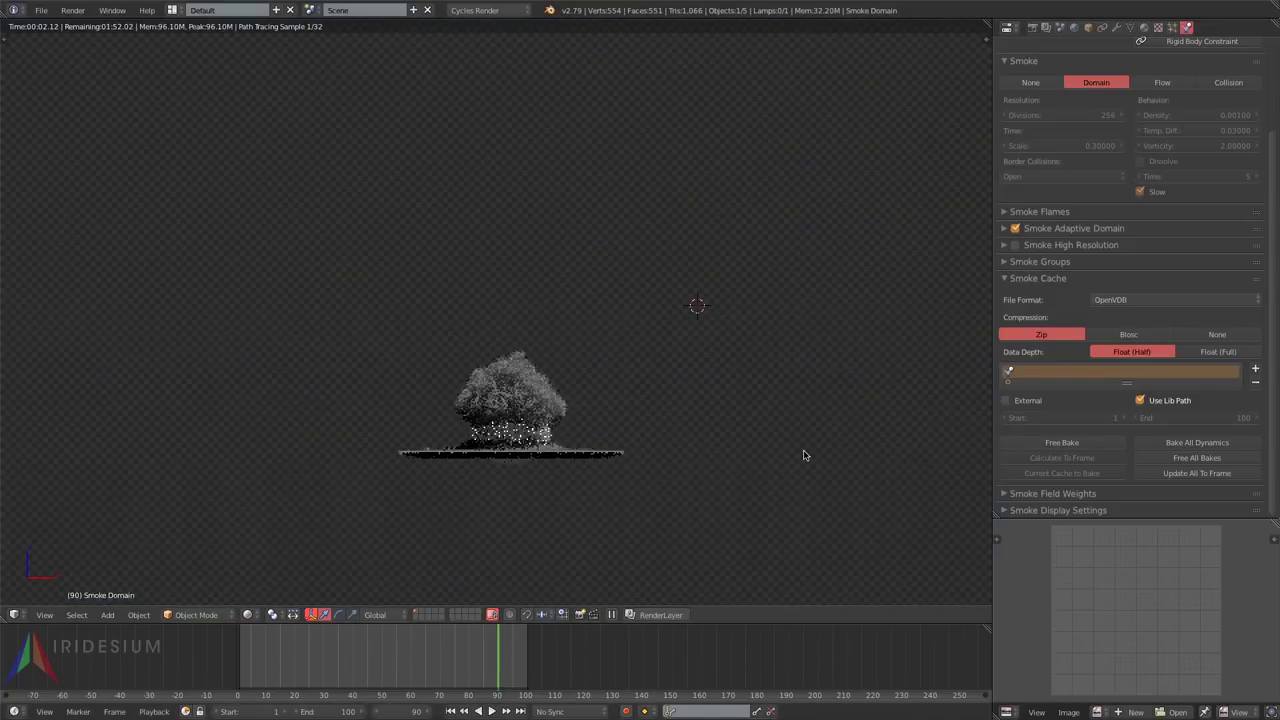
key("shift+z")
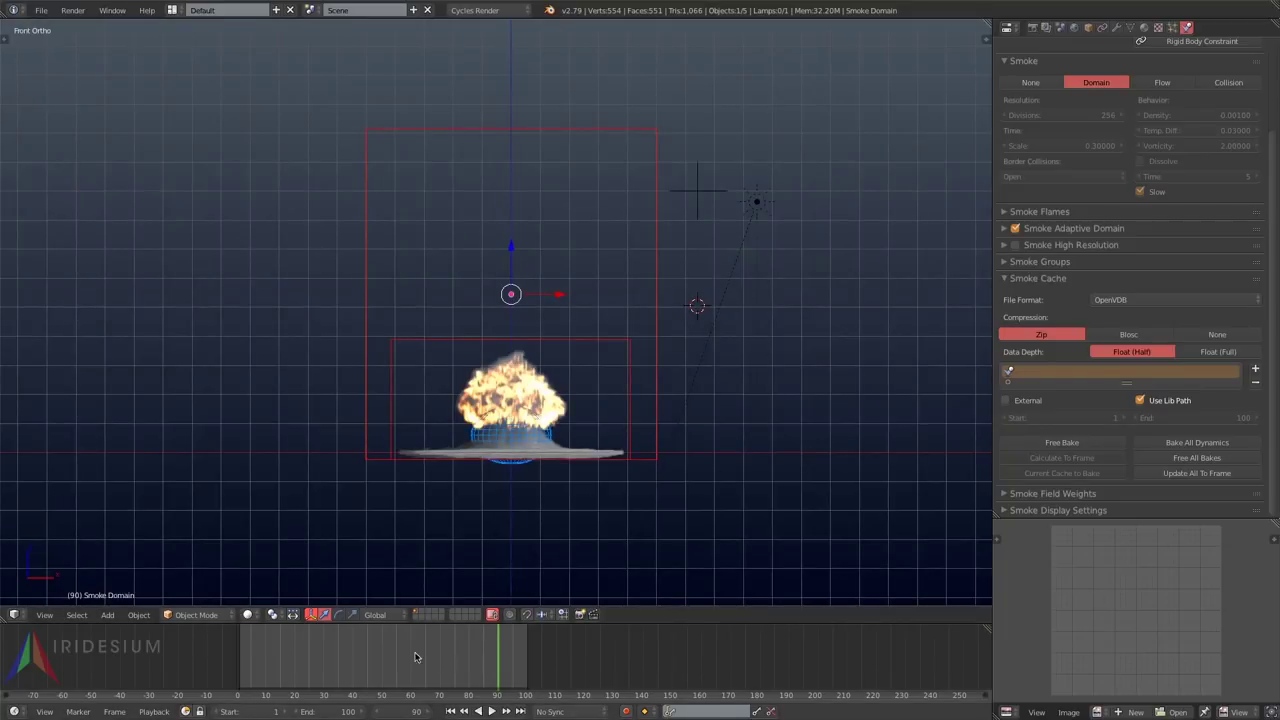
Step: Free the smoke bake and return to frame 0
left_click(335, 658)
left_click(1066, 443)
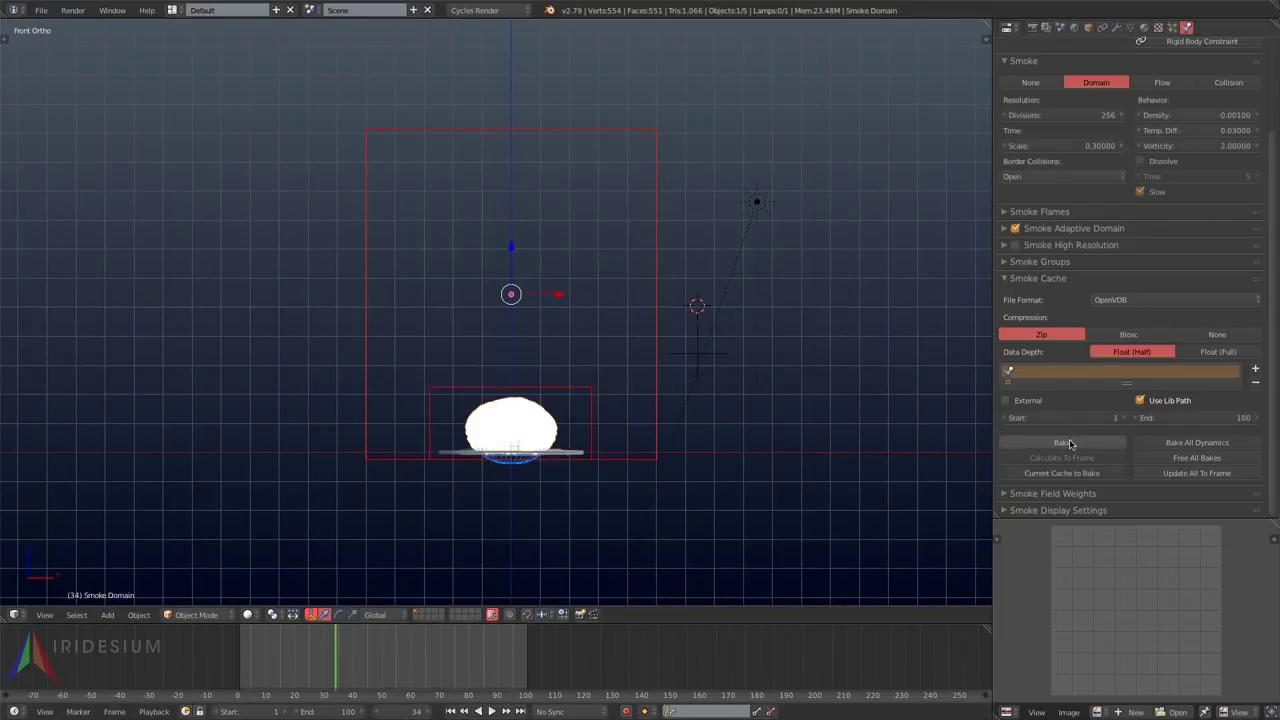
left_click(238, 665)
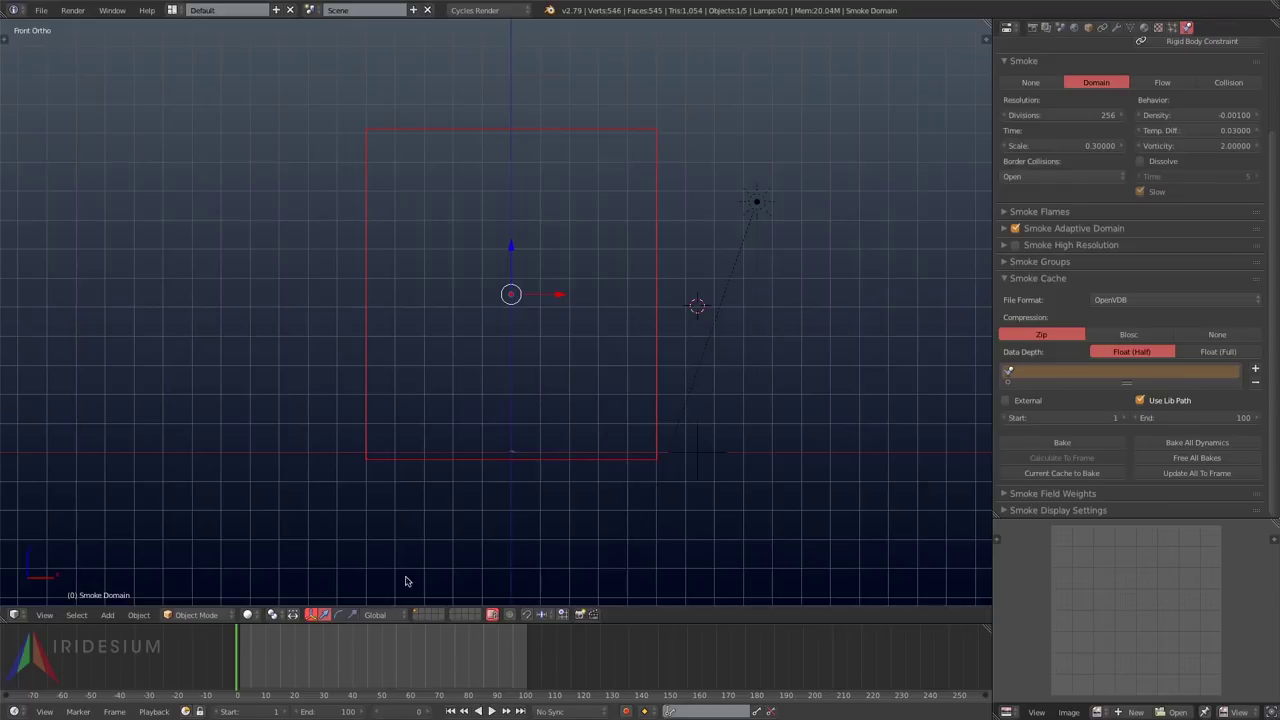
Step: At frame 15, raise the fire-and-smoke sphere slightly, adjust its scale with Z locked, and insert a keyframe
left_click(297, 671)
right_click(524, 463)
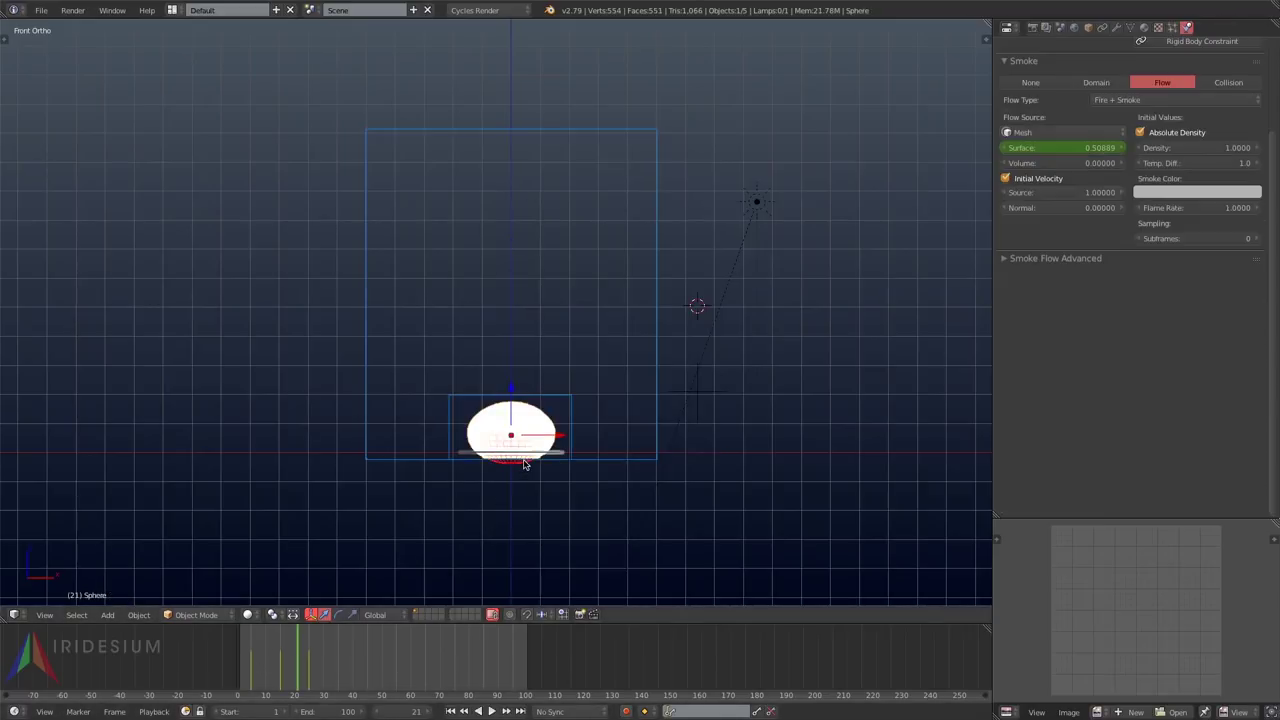
left_click(278, 663)
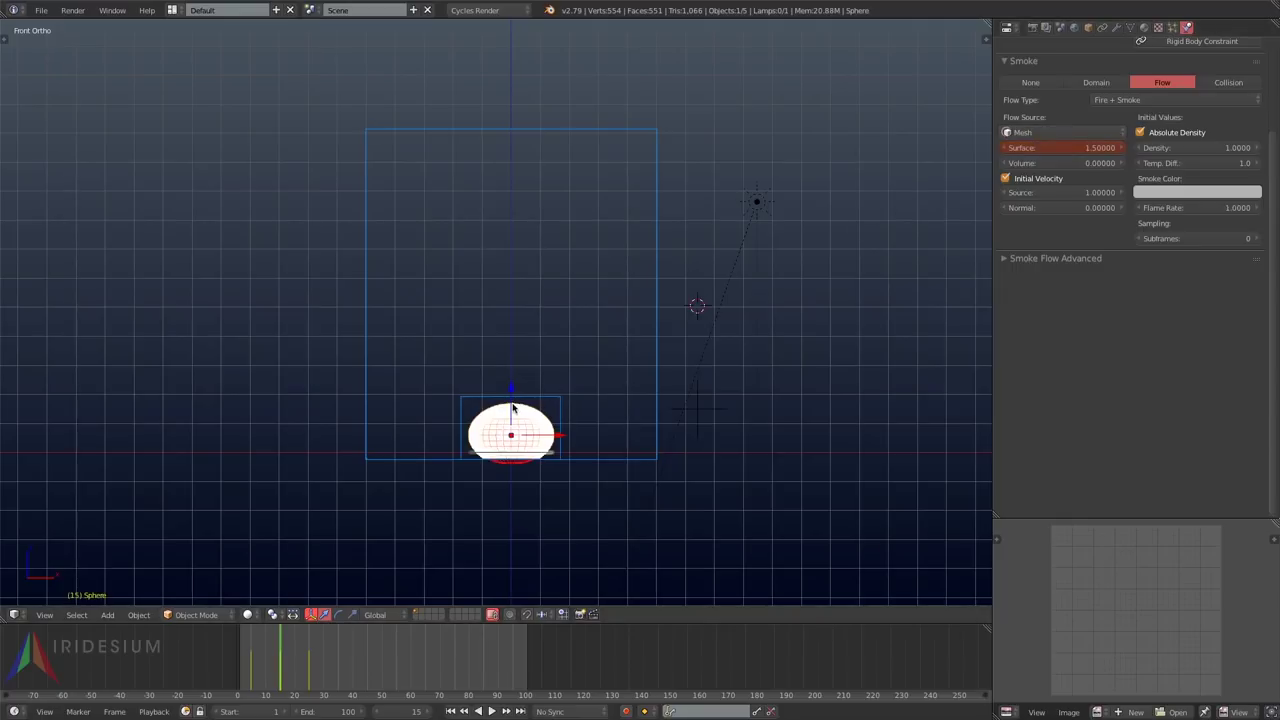
key("g")
key("z")
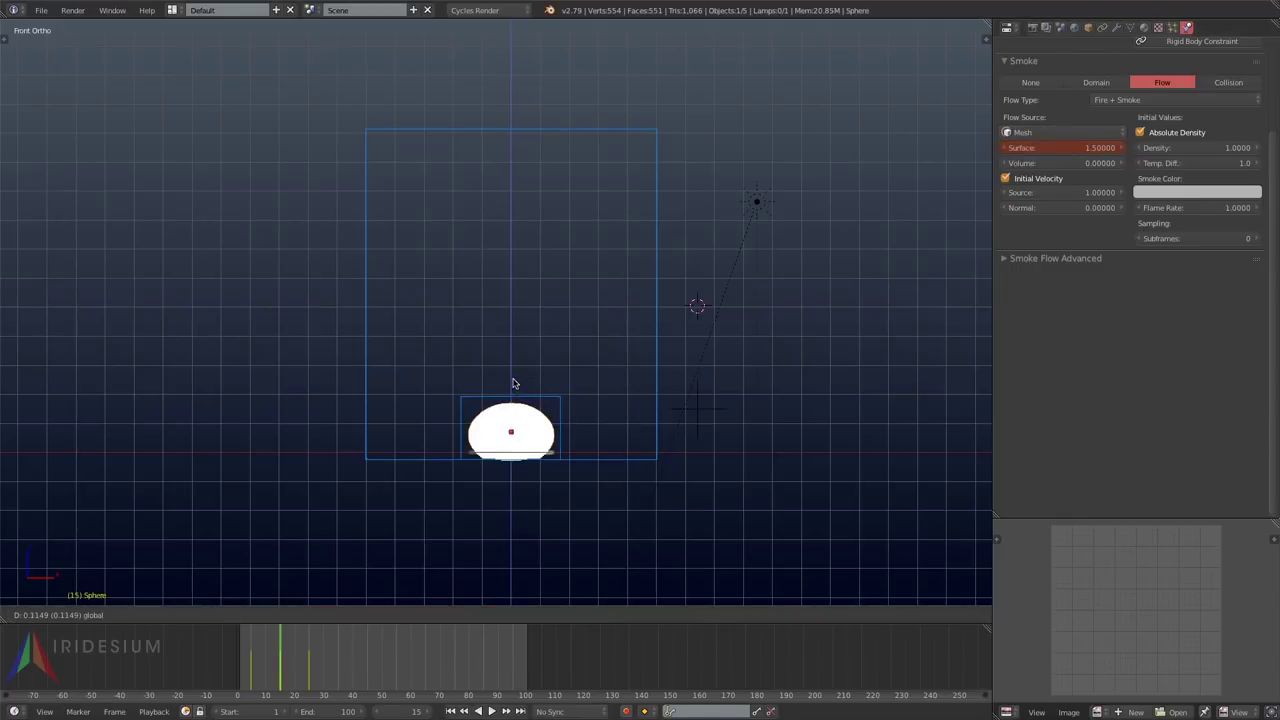
key("s")
key("shift+z")
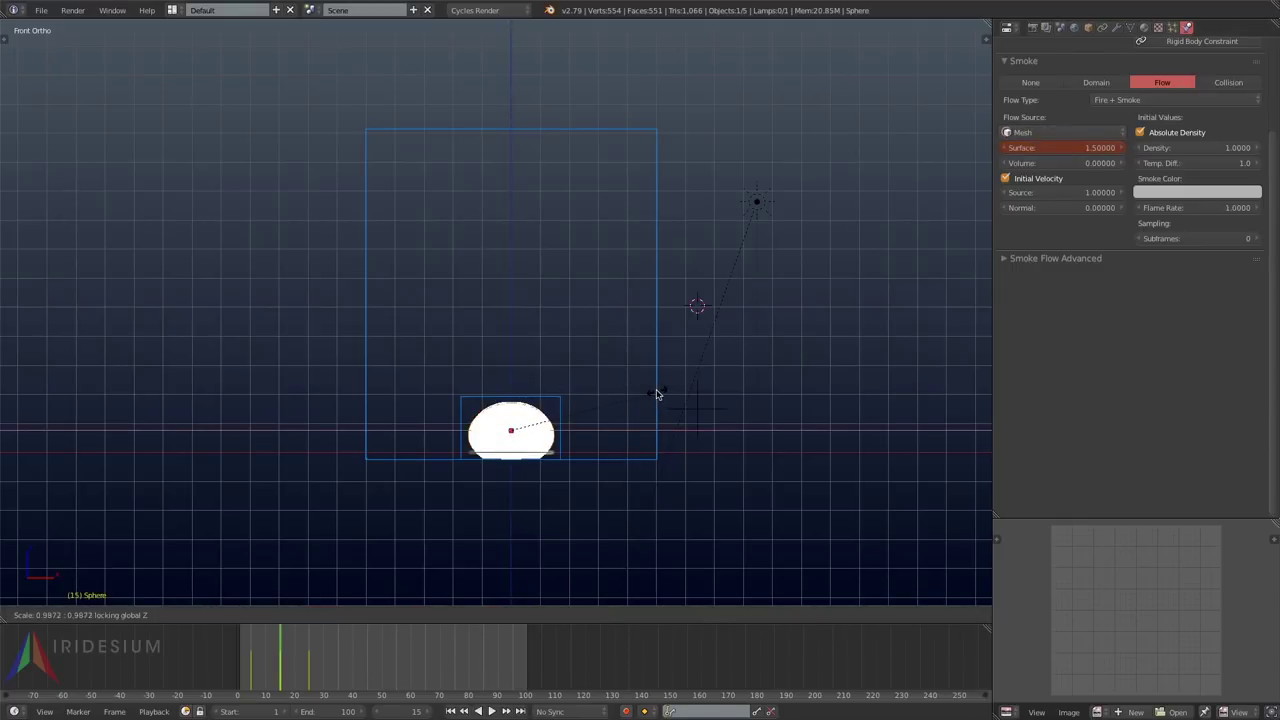
left_click(657, 394)
key("i")
left_click(519, 371)
Step: Return to frame 15, scale the sphere by about 1.07 along Z, and insert a keyframe
key("Left")
key("Left")
key("Left")
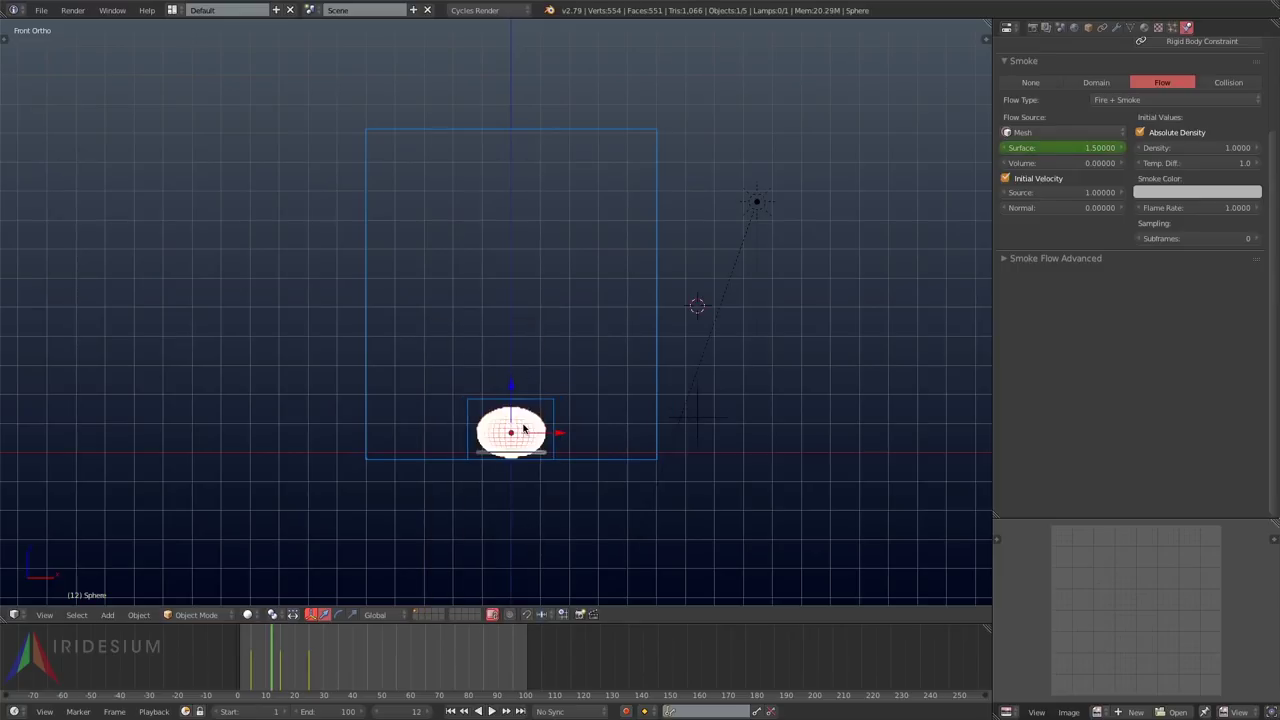
left_click(282, 654)
key("Left")
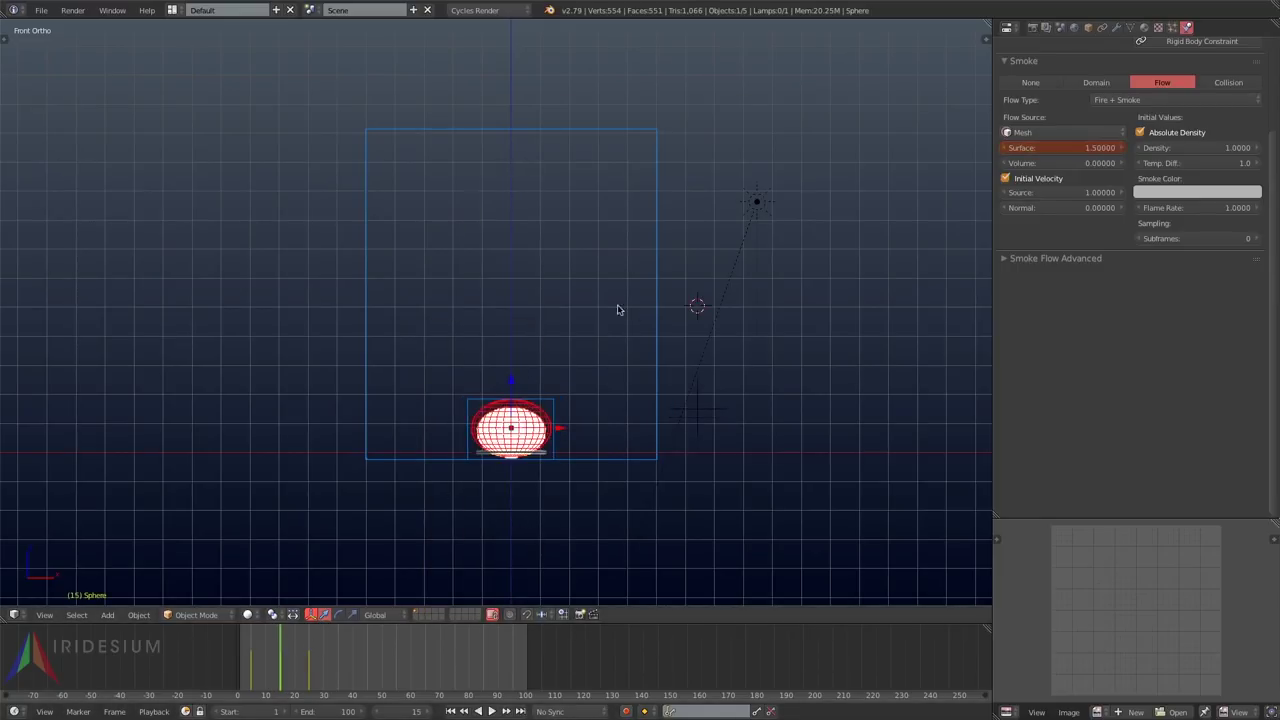
key("s")
key("z")
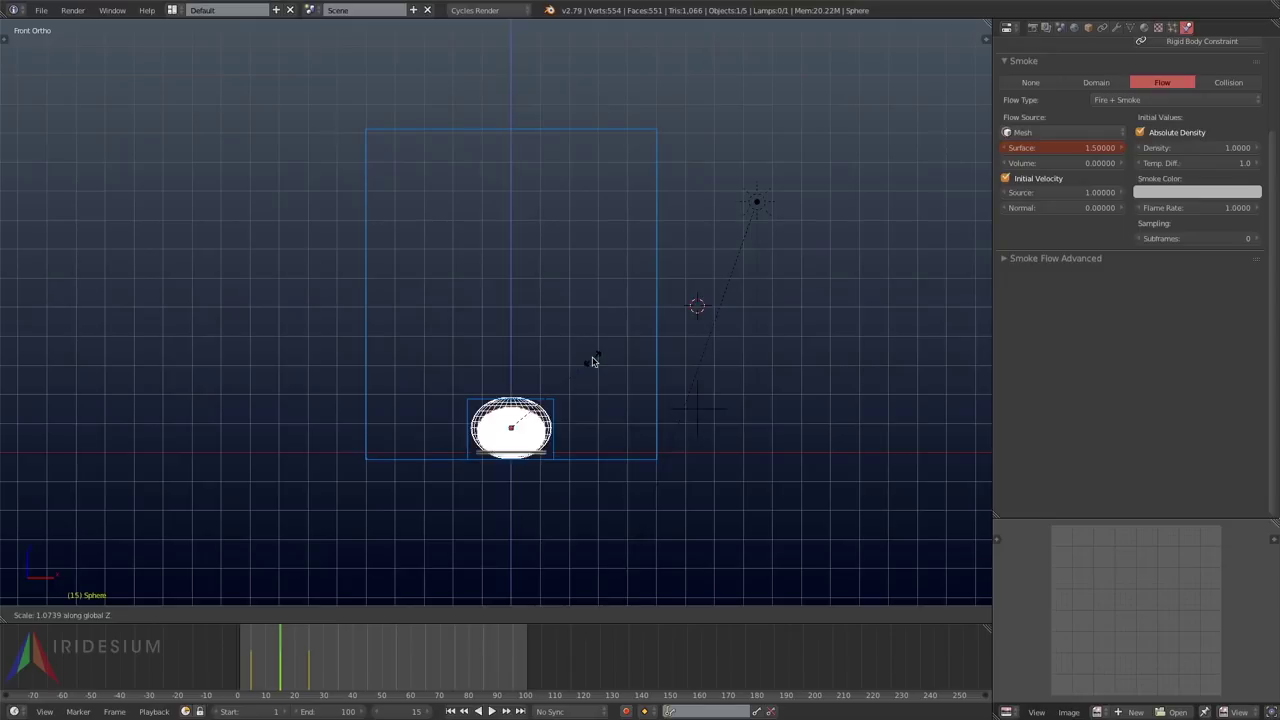
left_click(593, 361)
key("i")
left_click(561, 393)
Step: Save the blend file over the existing one and select the smoke domain
key("Down")
key("Down")
key("ctrl+s")
left_click(440, 381)
right_click(658, 311)
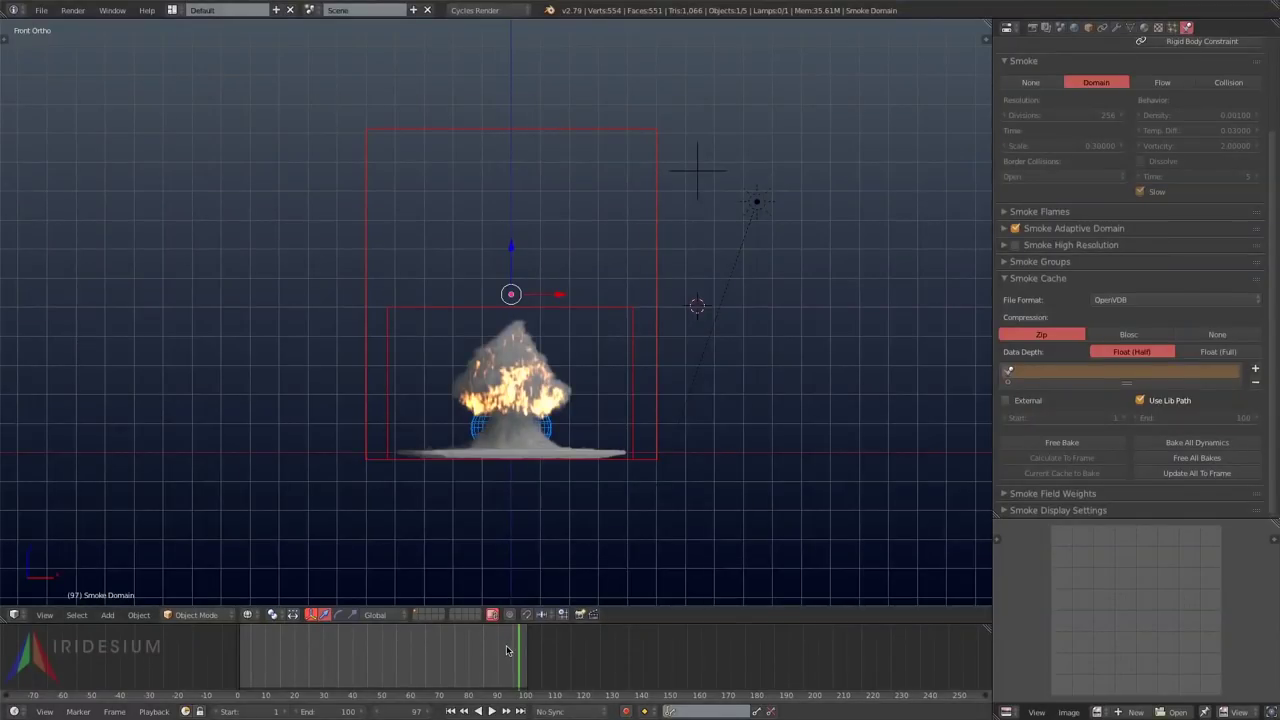
Step: Check the baked explosion from frame 70, and free the smoke bake
left_click(442, 655)
key("alt+a")
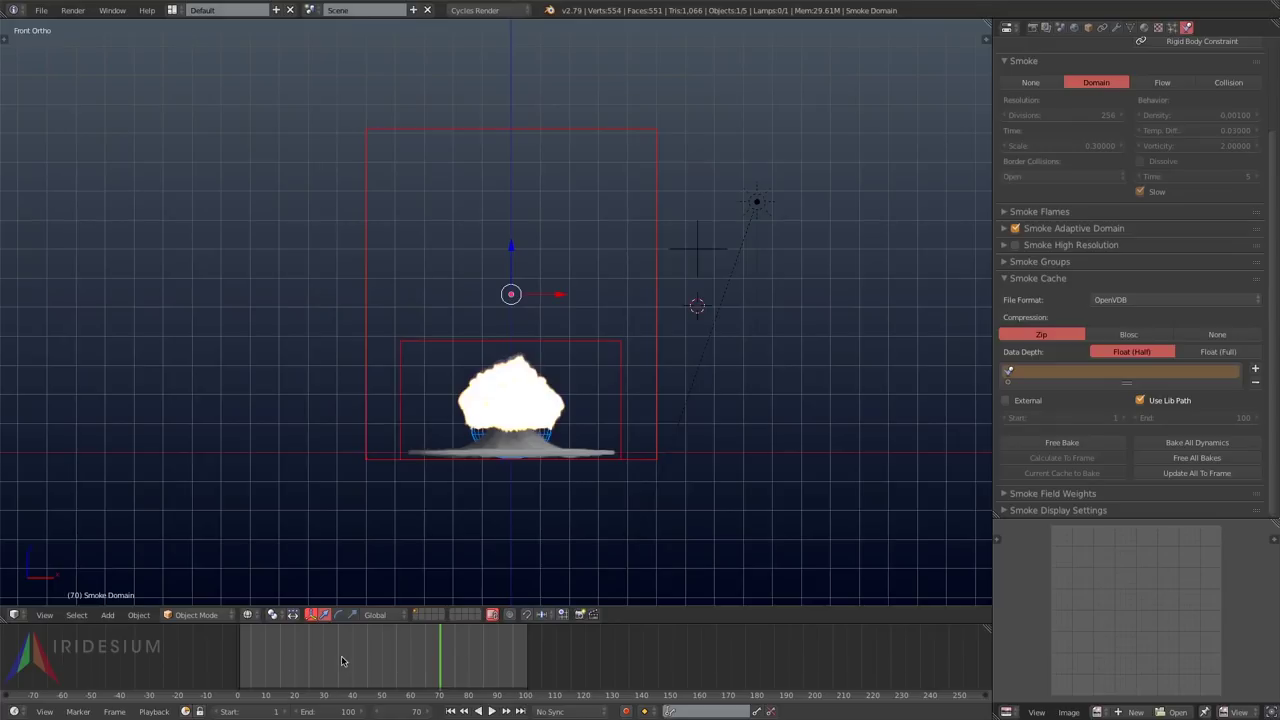
left_click(341, 661)
left_click(228, 667)
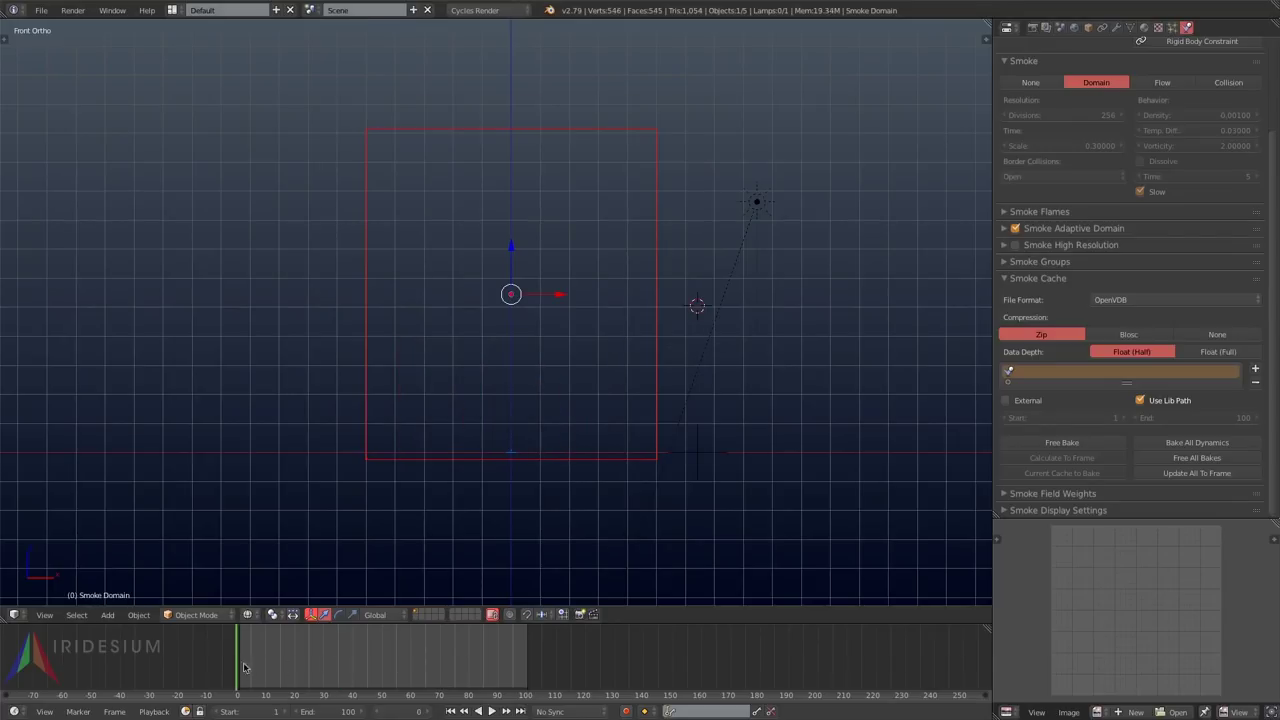
left_click(1062, 442)
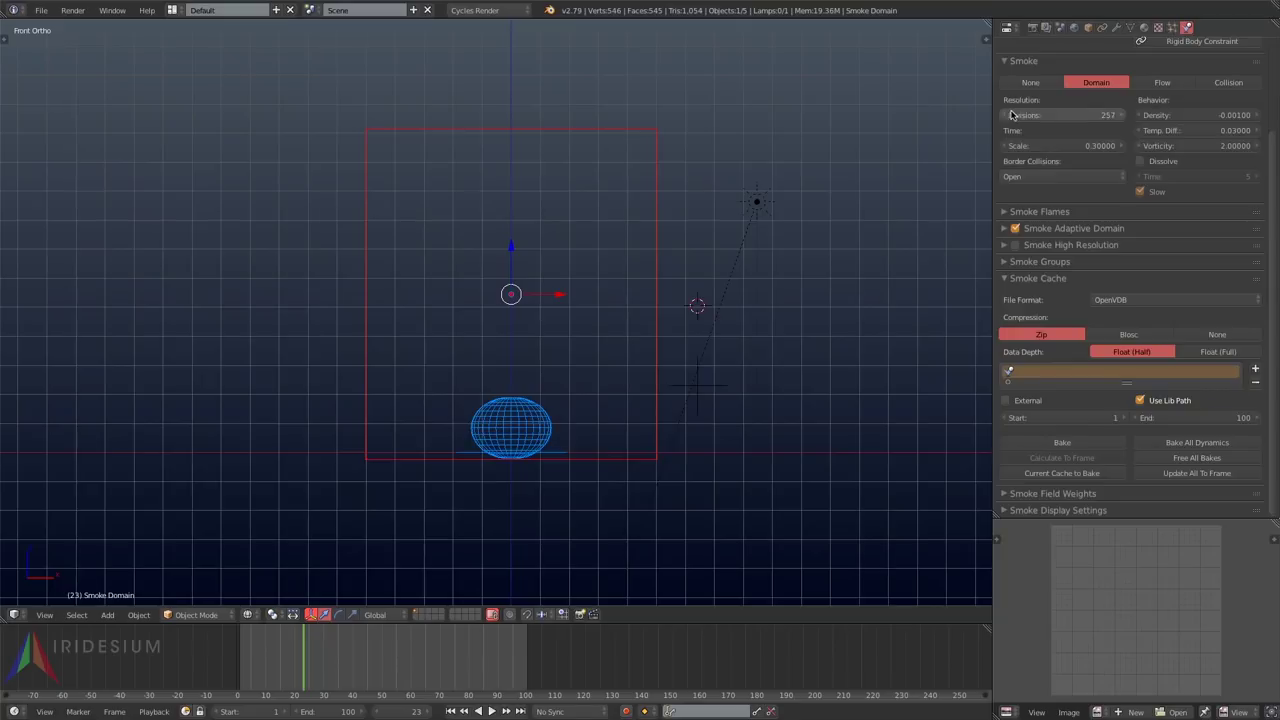
Step: At frame 15, raise the fire-and-smoke sphere until it sits just above the smoke disc, and keyframe its position
right_click(536, 422)
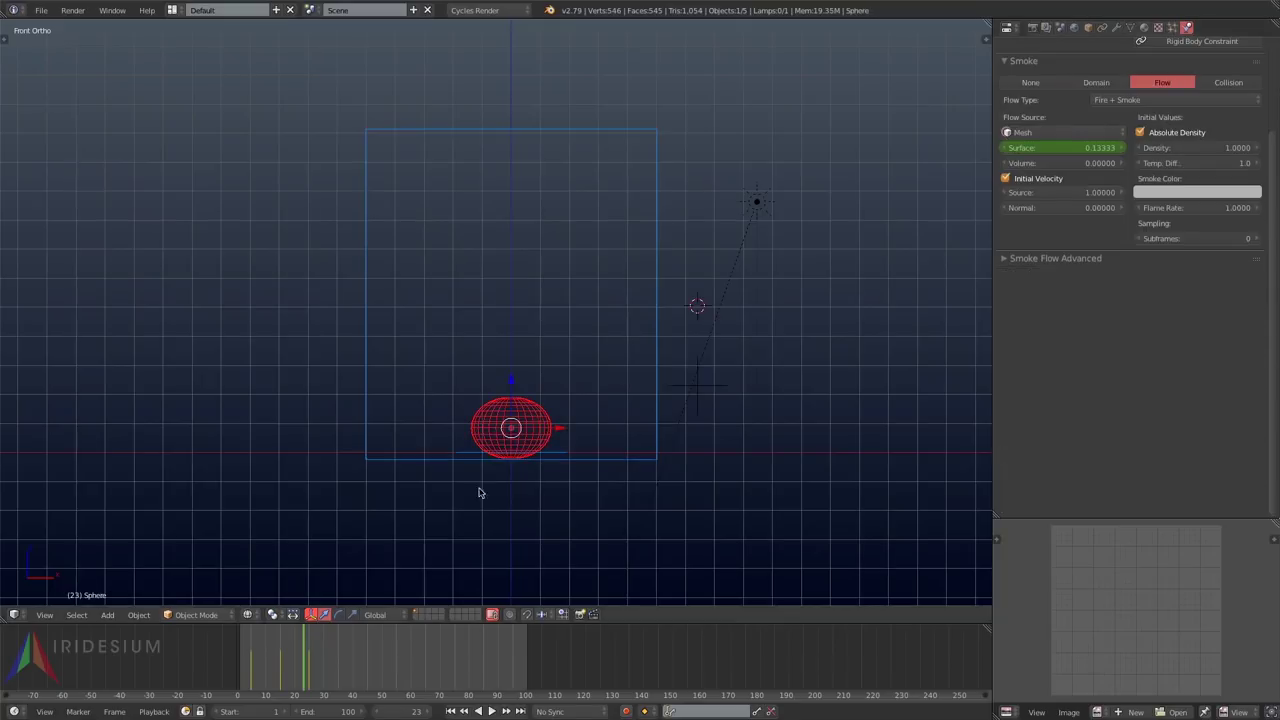
left_click(280, 667)
left_click_drag(512, 380, 513, 371)
key("i")
left_click(496, 346)
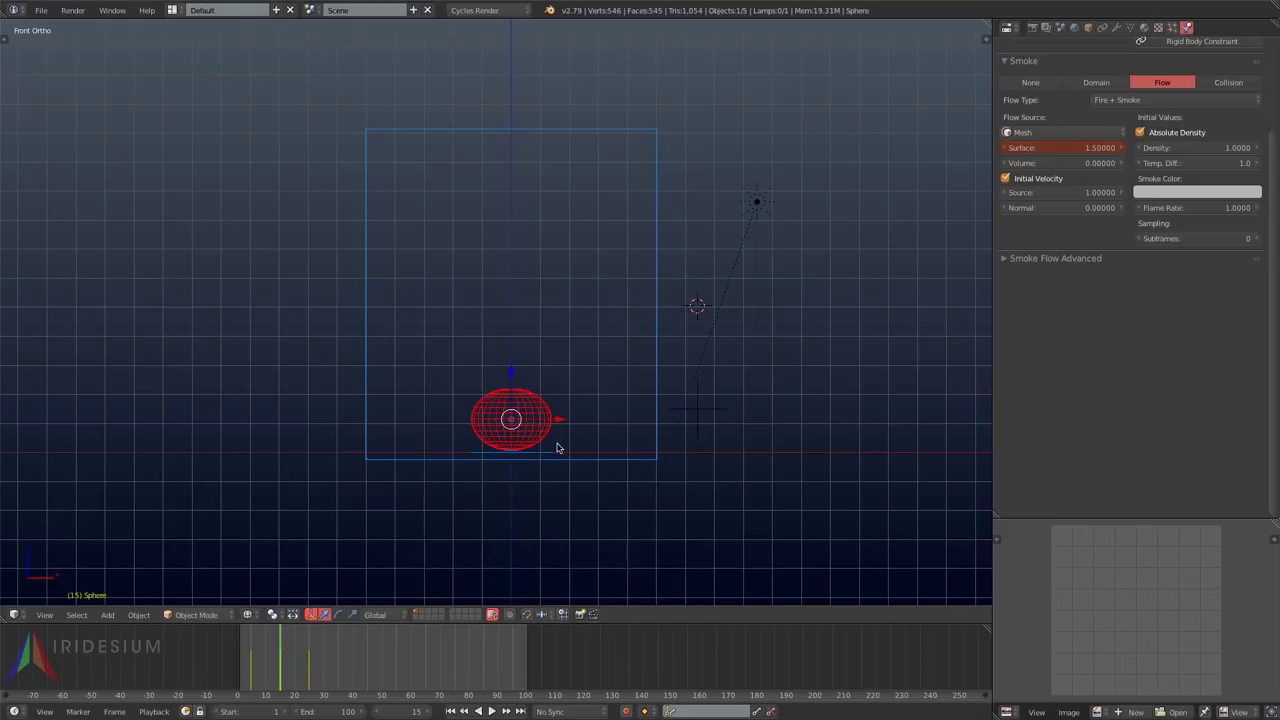
left_click_drag(507, 371, 507, 374)
key("i")
left_click(507, 374)
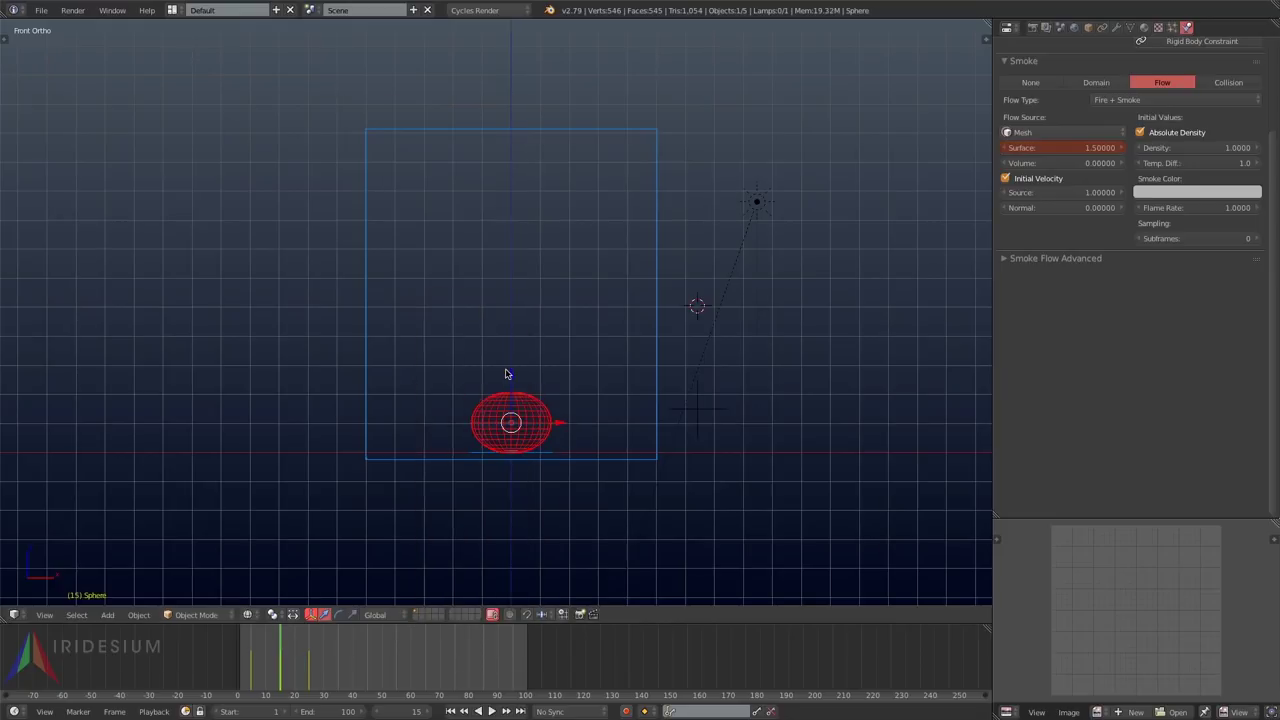
Step: Set the smoke domain's temperature difference to 0.04
right_click(659, 438)
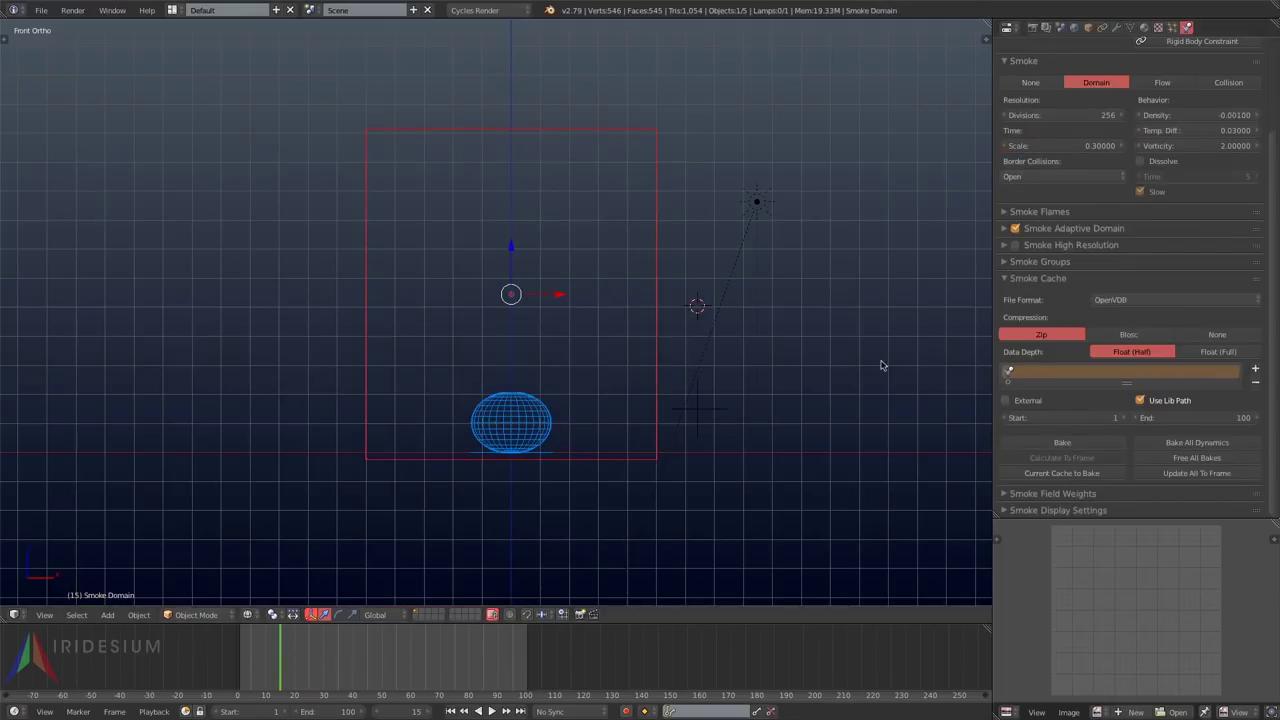
left_click(1176, 130)
type("0.0")
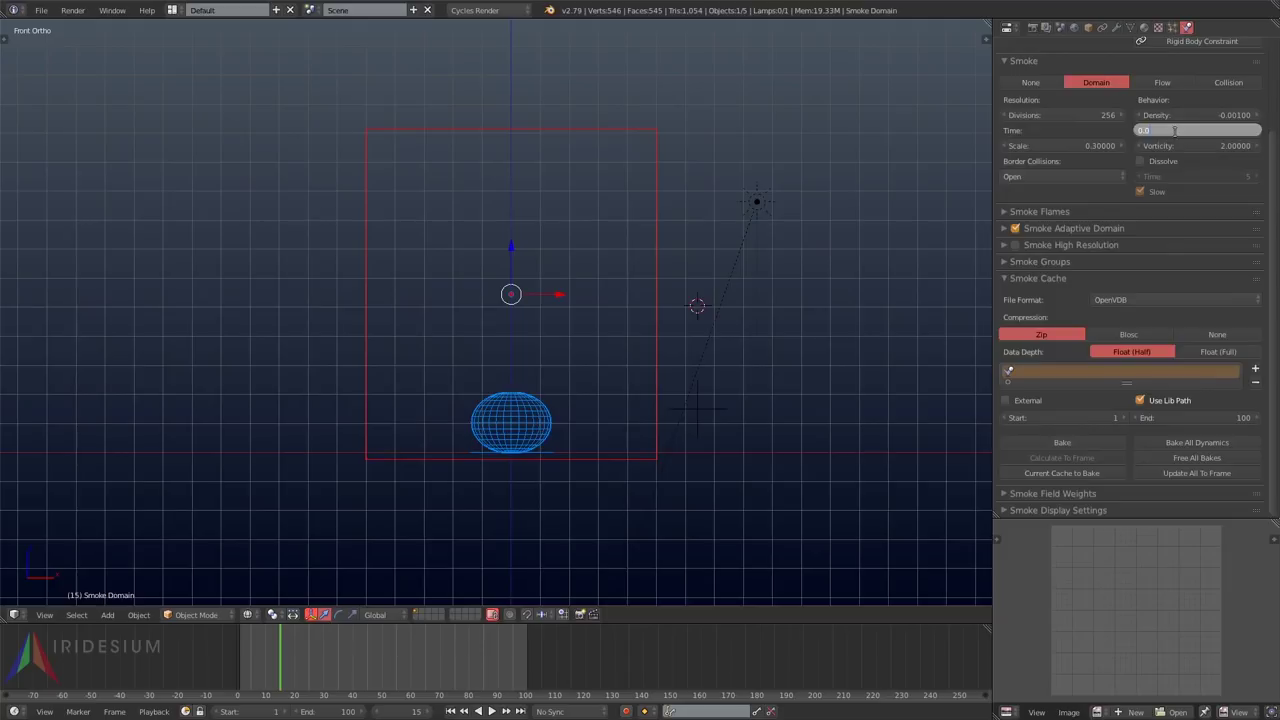
type("4")
key("Return")
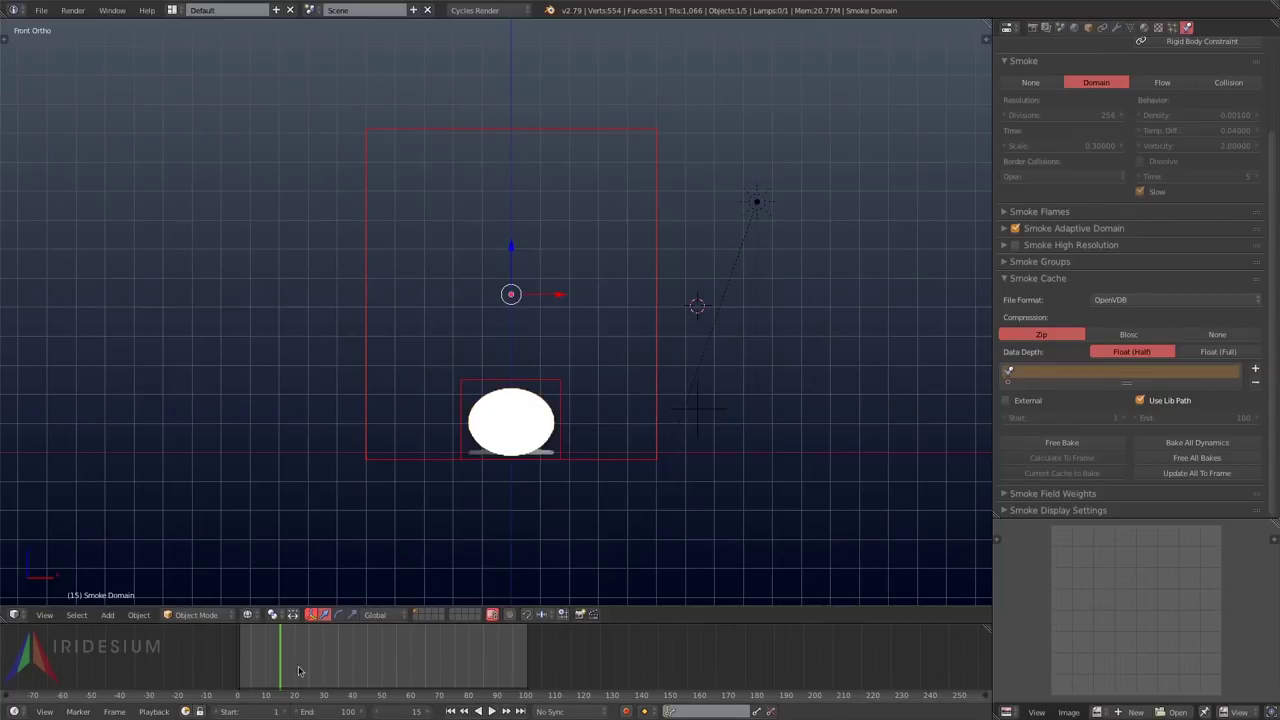
Step: Play the rebaked explosion from frame 0 and preview frame 85 in rendered shading
left_click(234, 668)
key("alt+a")
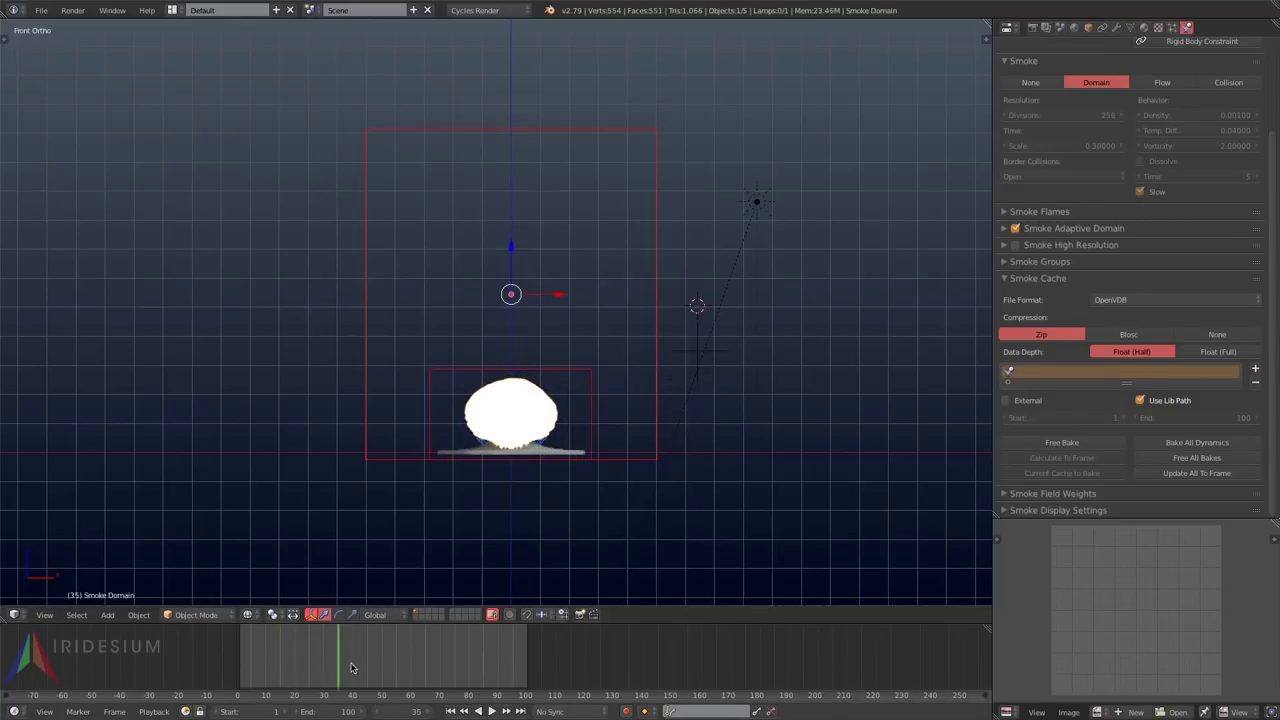
key("alt+a")
key("alt+a")
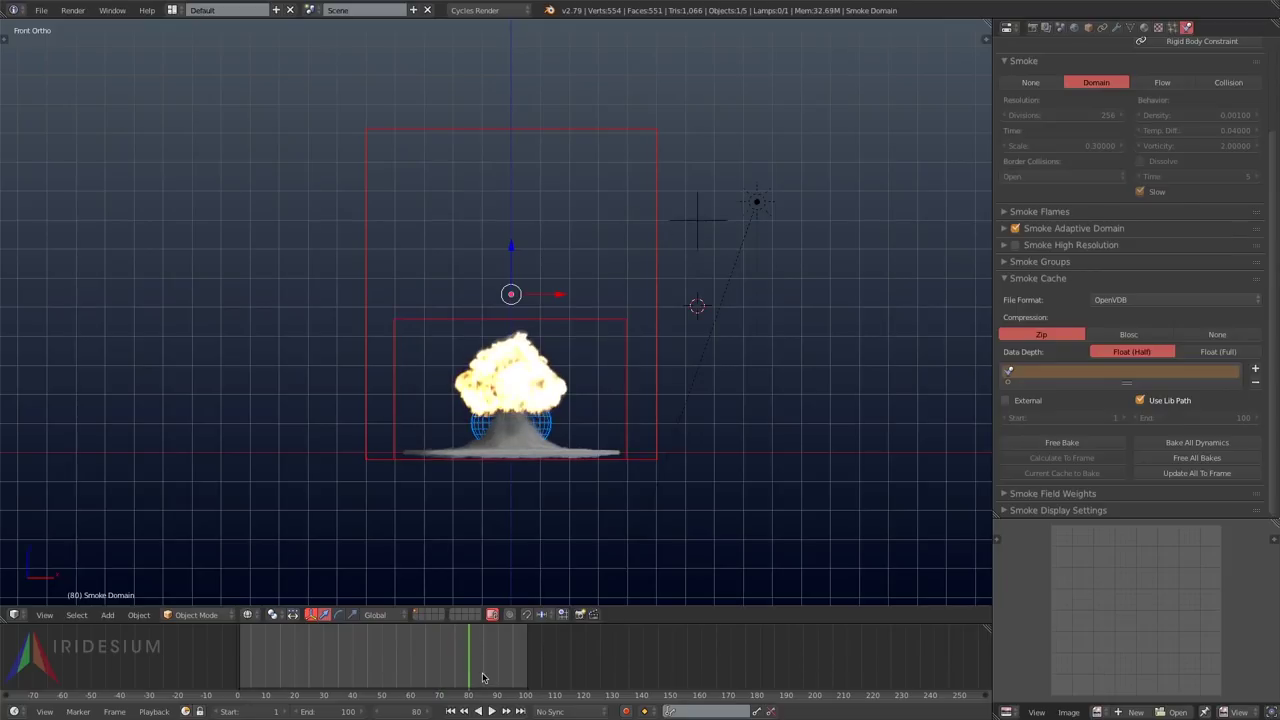
key("alt+a")
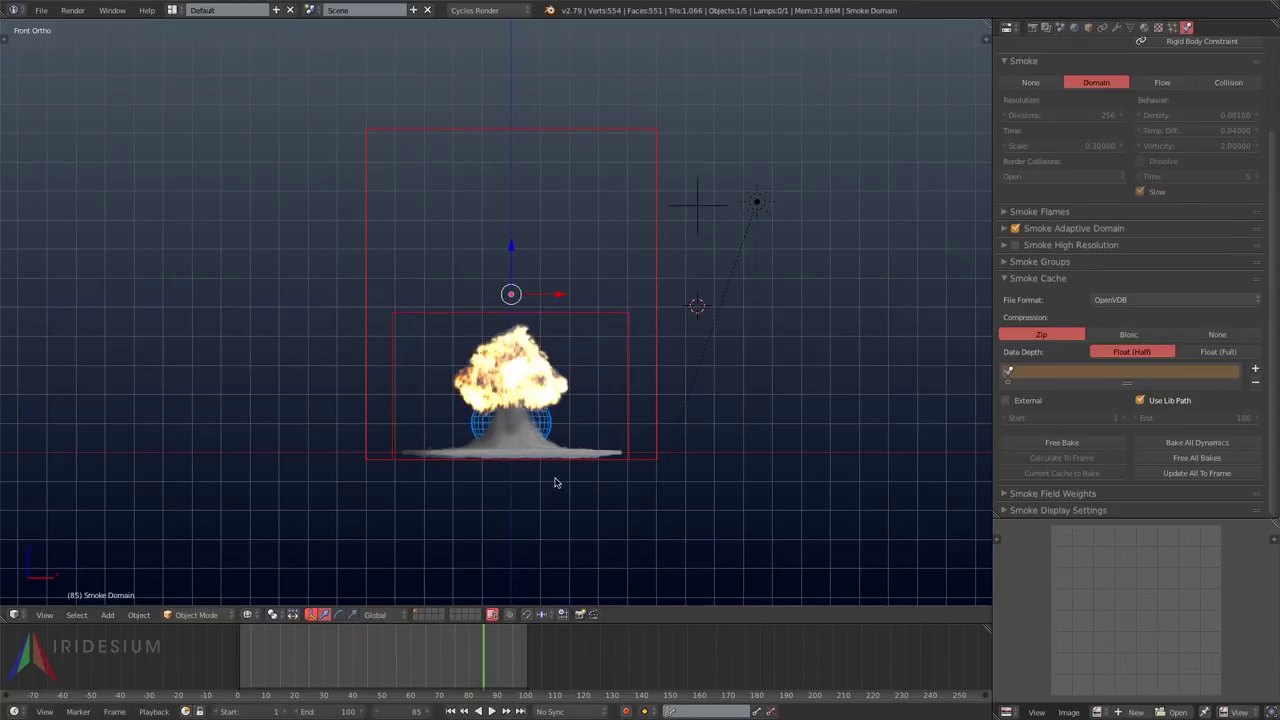
key("shift+z")
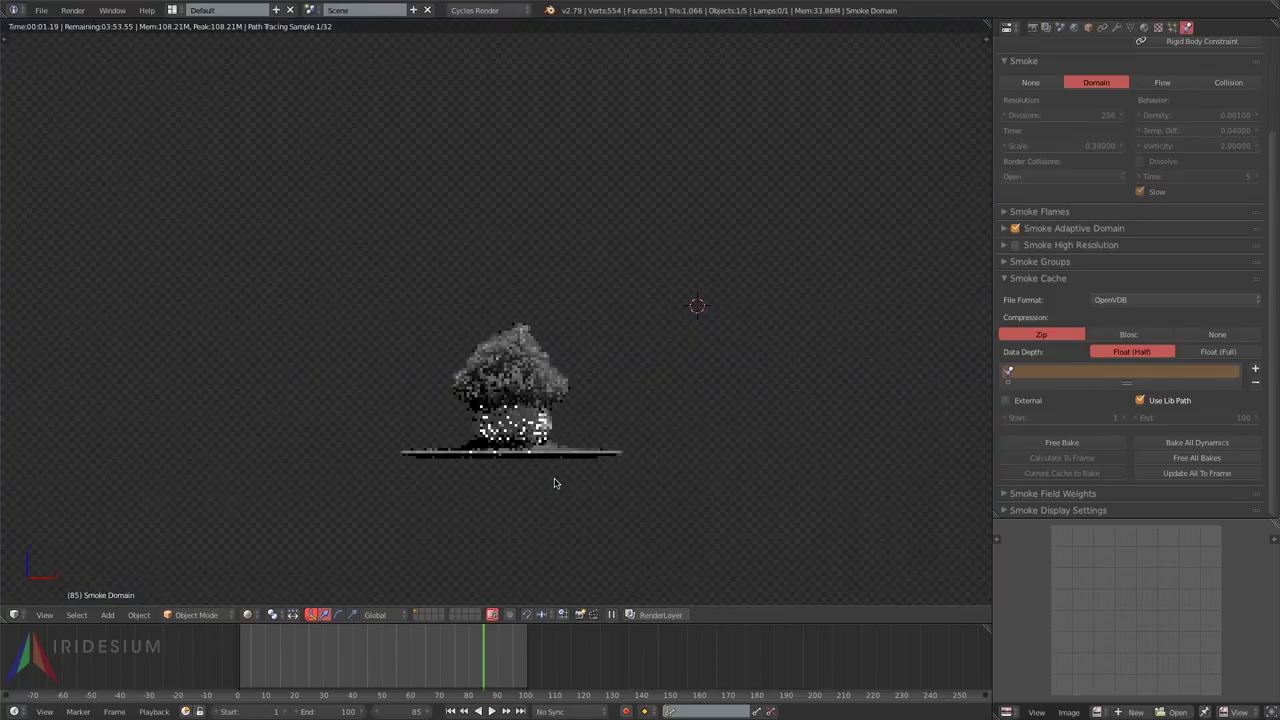
key("shift+z")
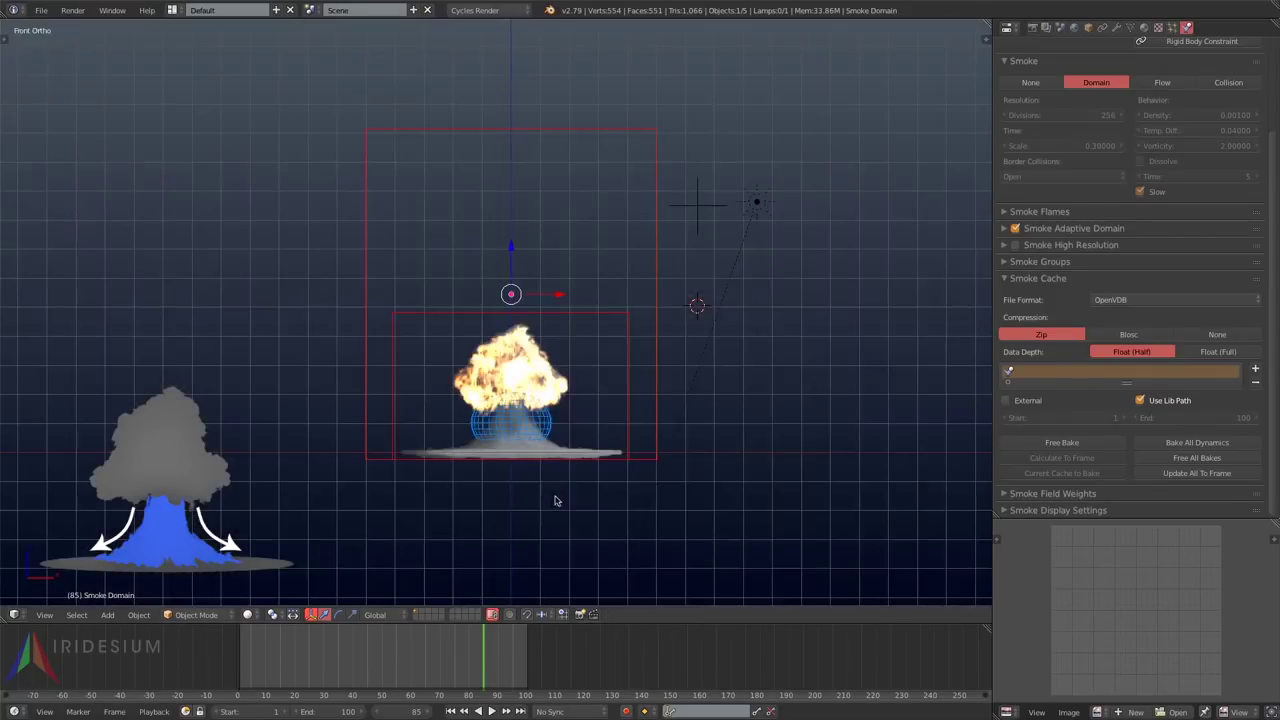
Step: Return to frame 0 and add a camera at the world origin
left_click_drag(1151, 518, 1137, 378)
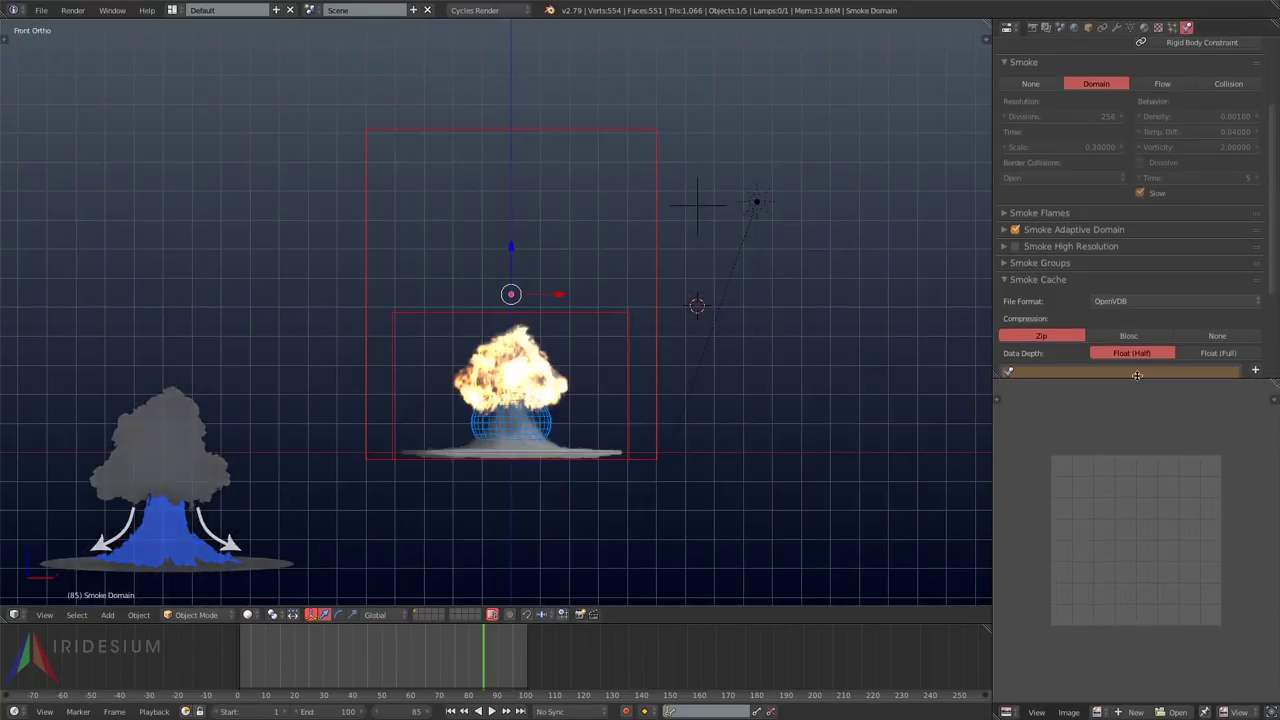
left_click(237, 660)
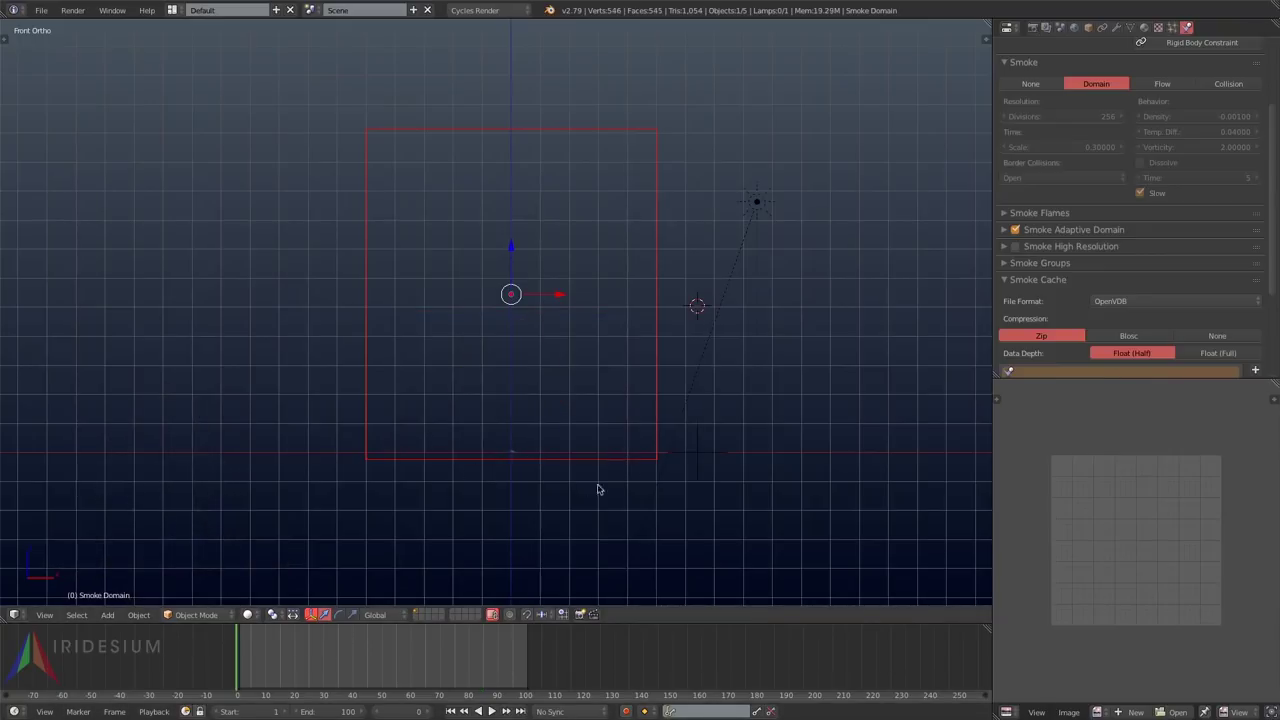
key("shift+a")
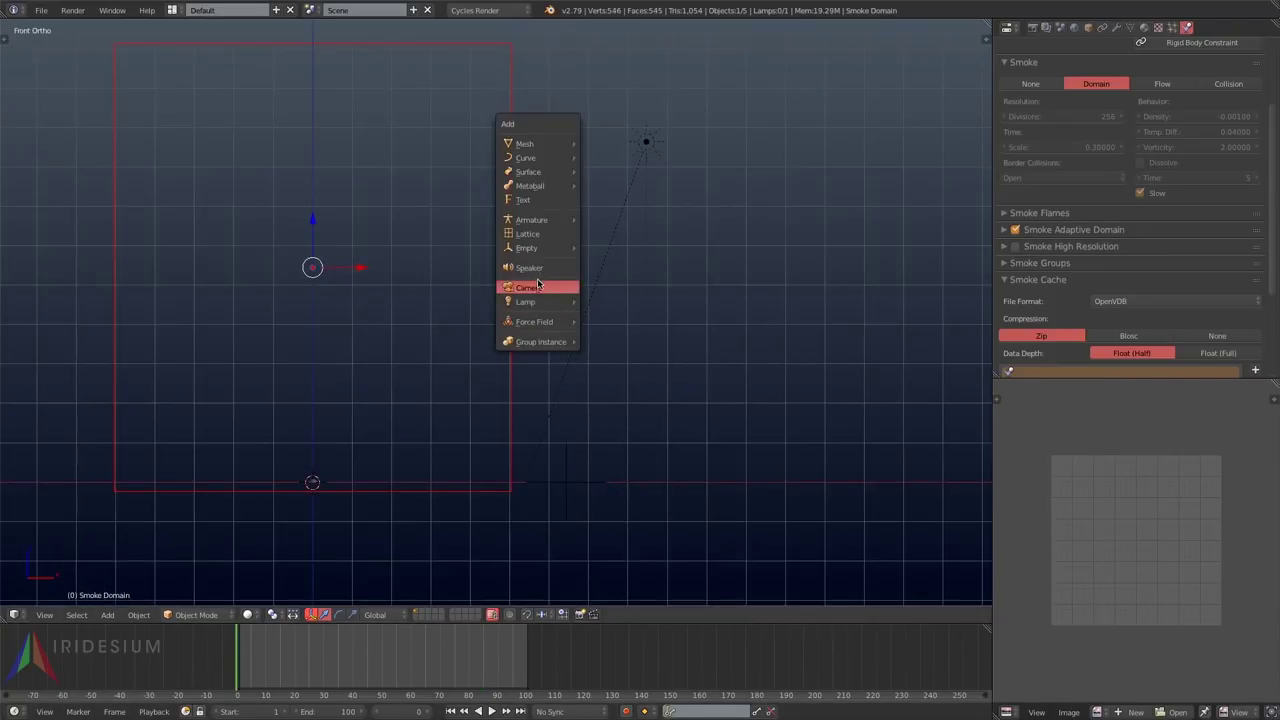
left_click(534, 286)
Step: Set the render resolution to 1024 by 1024 px
left_click(1032, 27)
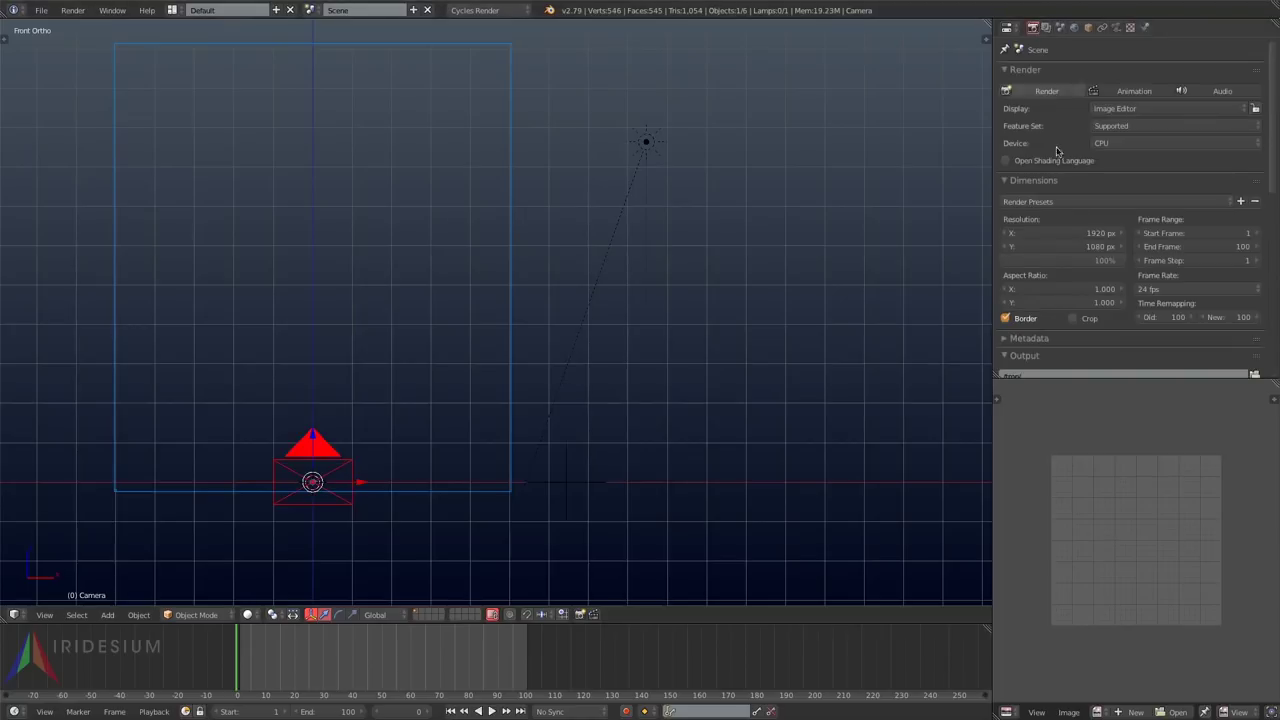
left_click(1052, 233)
type("1024")
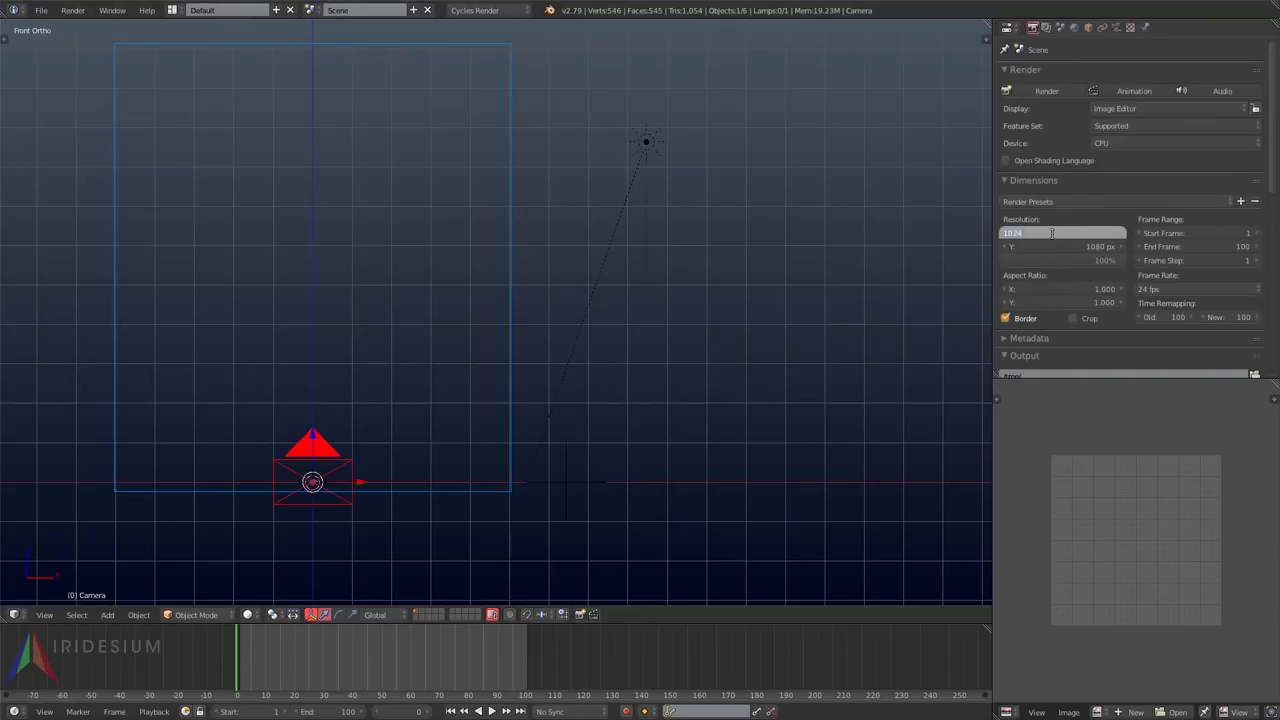
key("Tab")
type("1024")
key("Return")
Step: In the right side view, move the camera back along Y, well in front of the smoke domain
key("KP_3")
scroll(406, 503, "up", 1)
scroll(406, 503, "down", 3)
scroll(398, 503, "up", 2)
middle_click_drag(398, 503, 714, 405)
key("KP_3")
left_click_drag(817, 408, 23, 405)
scroll(508, 455, "down", 3)
middle_click_drag(484, 456, 703, 463, "shift")
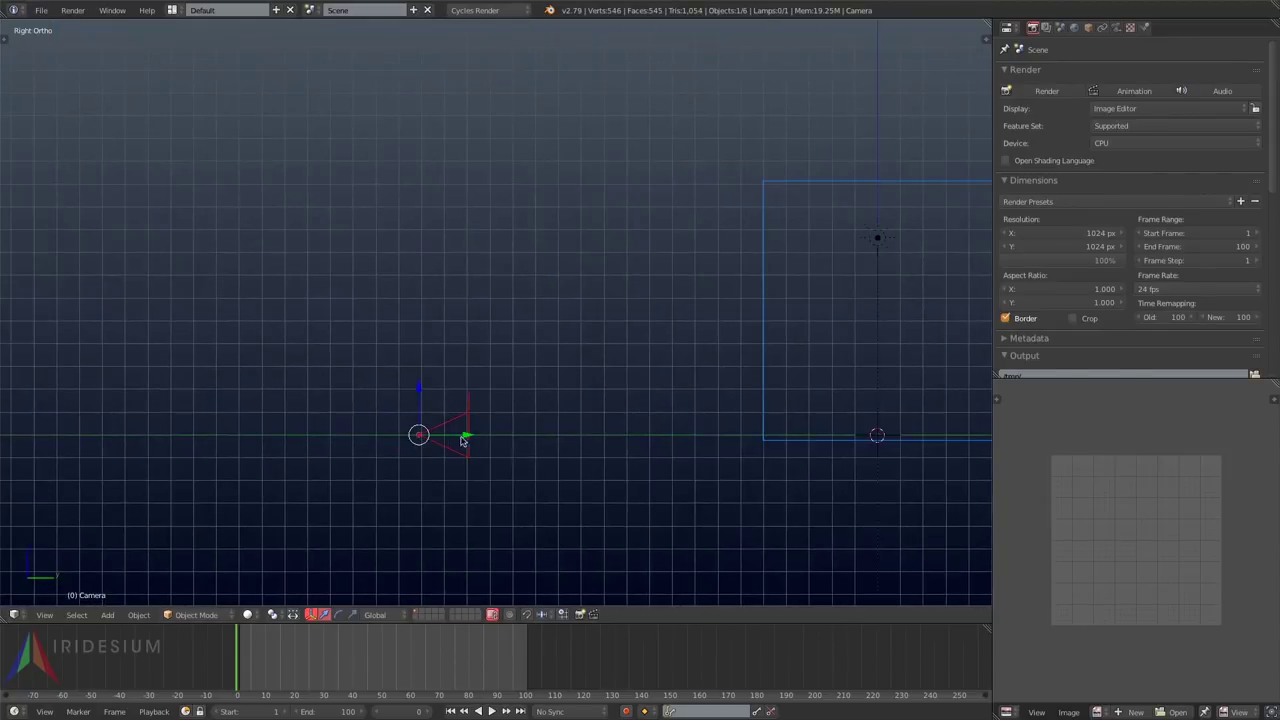
left_click_drag(440, 433, 410, 433)
Step: Tilt the camera about 2.5 degrees on its local X axis and move it about 4.7 units along Y toward the domain
key("r")
key("x")
key("x")
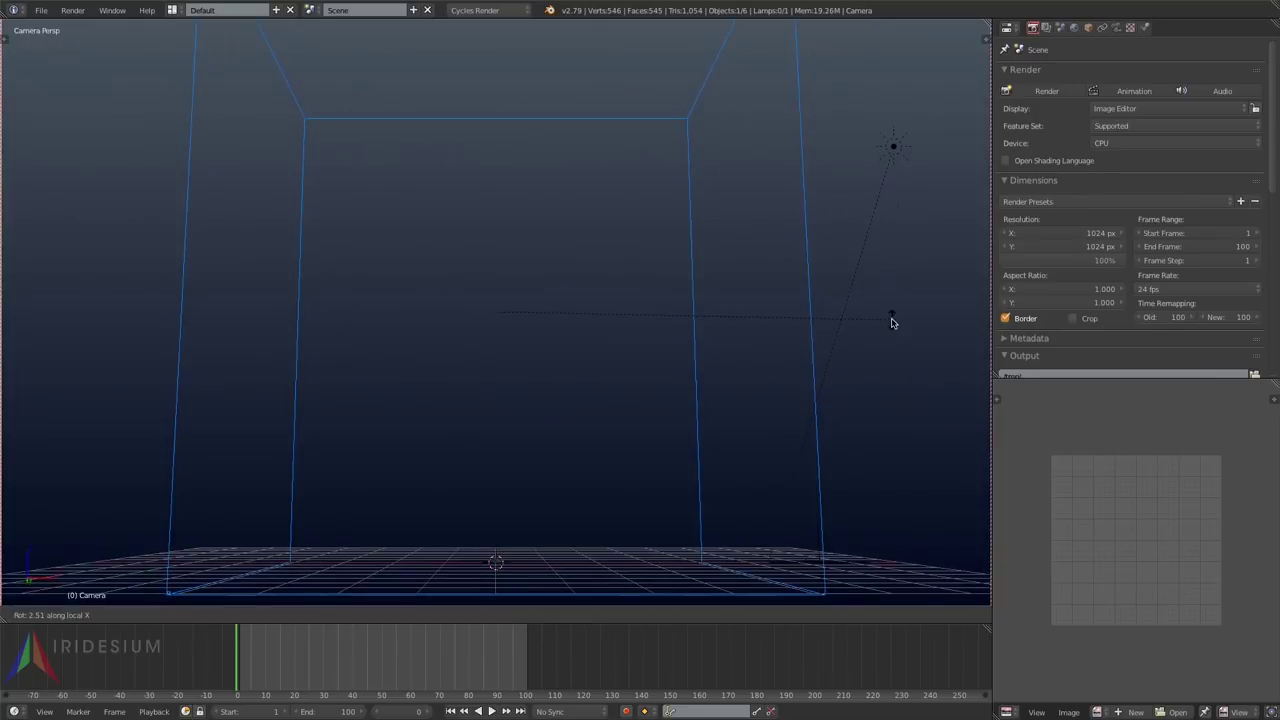
left_click(890, 324)
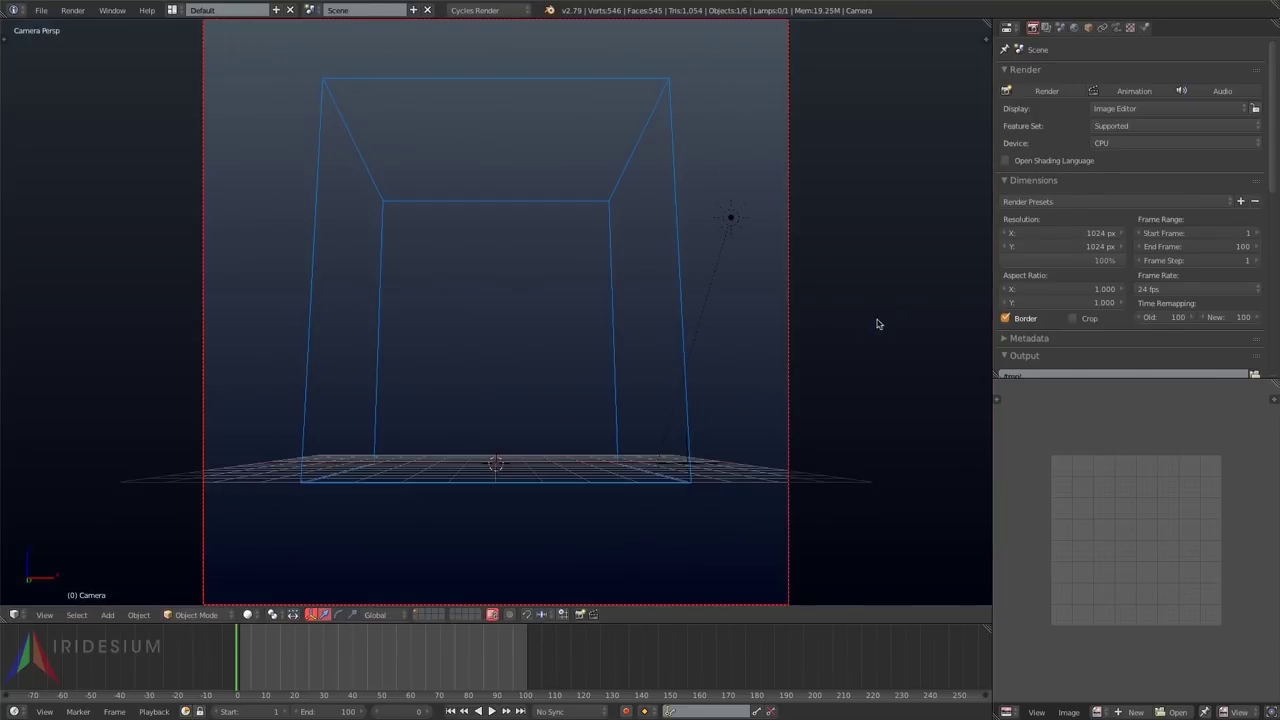
key("g")
key("y")
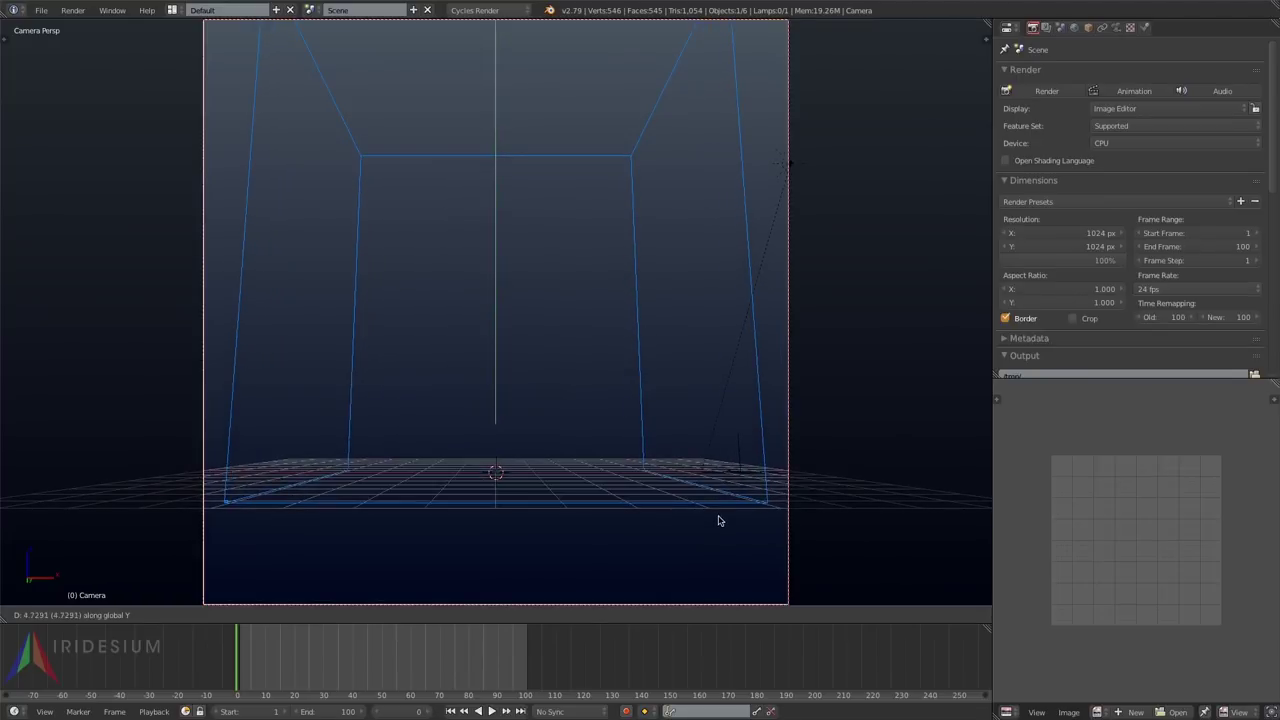
left_click(717, 517)
Step: Set the camera's focal length to 50 mm
left_click(1117, 28)
left_click(1092, 132)
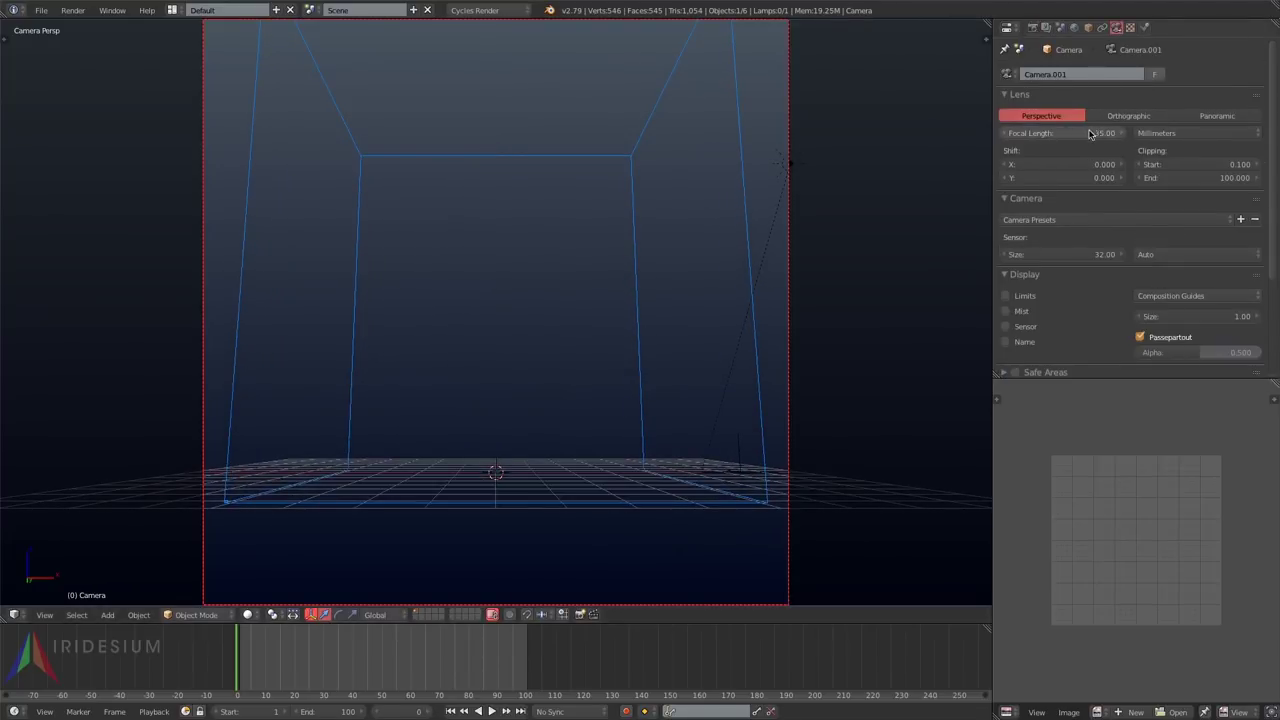
type("50")
key("Return")
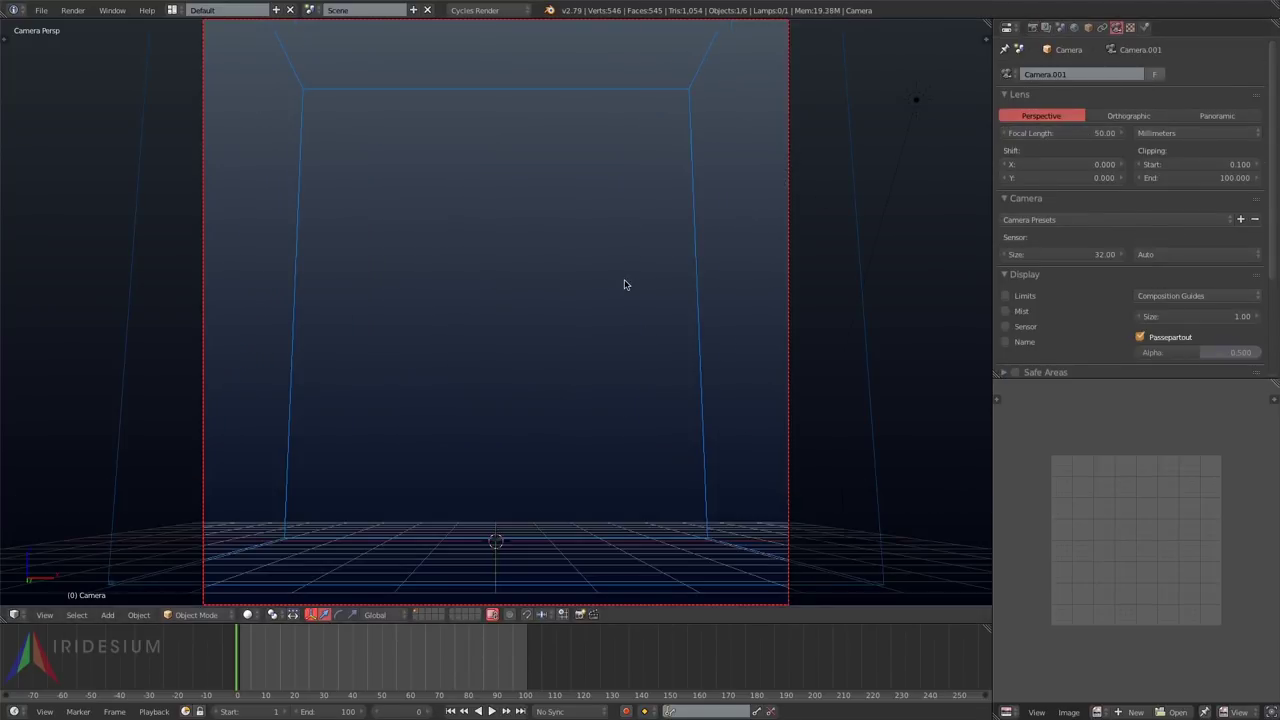
Step: Move the camera along the Y axis and tilt it about 2.8 degrees on its local X axis
key("g")
key("y")
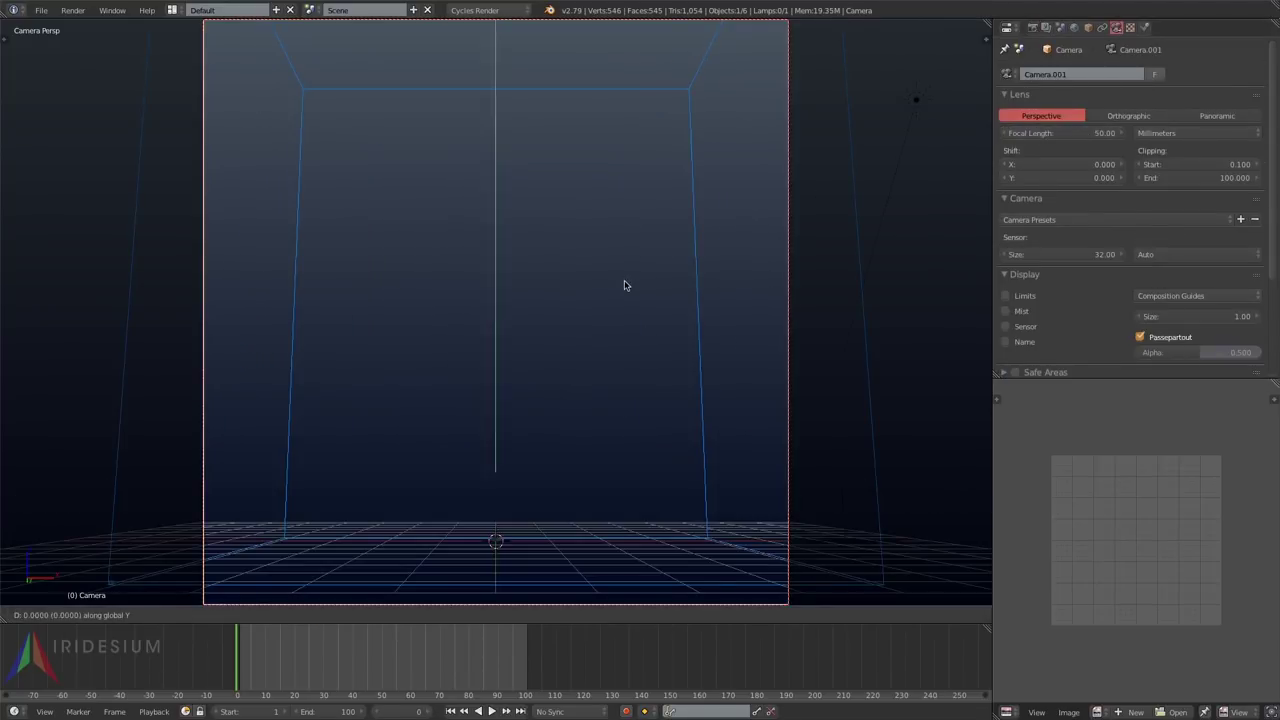
left_click(590, 190)
key("r")
key("x")
key("x")
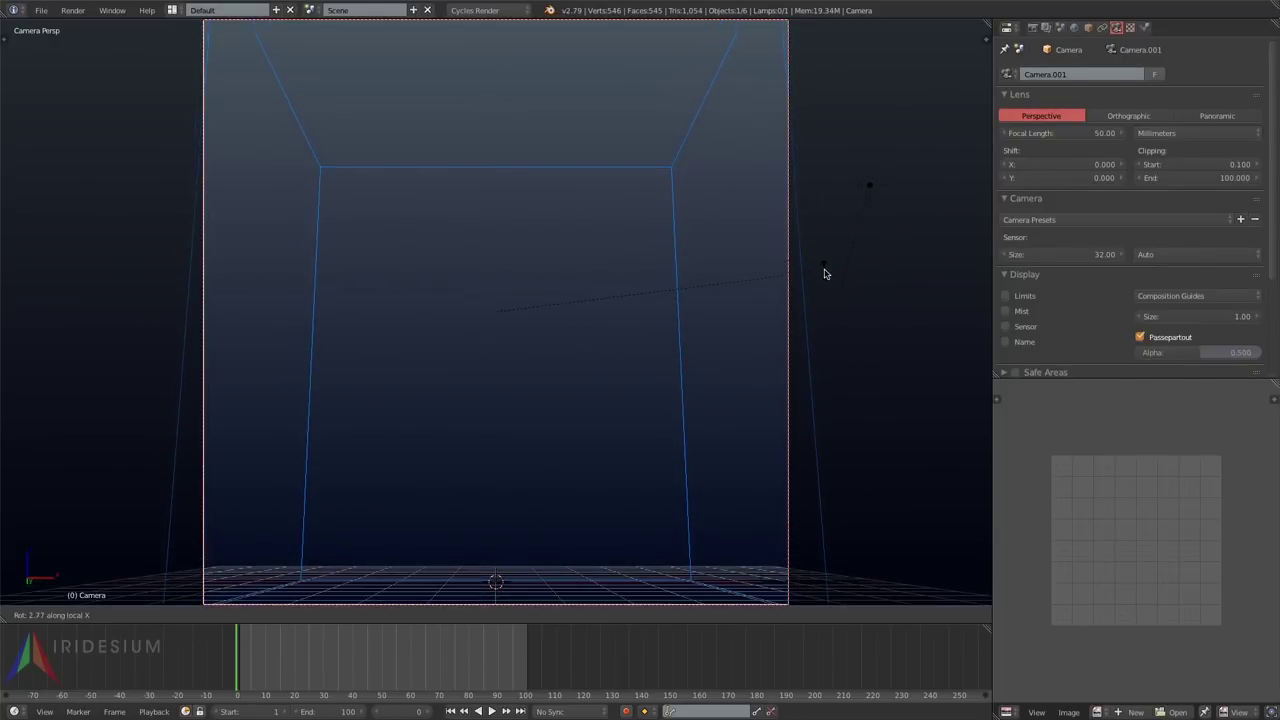
left_click(822, 261)
Step: Adjust the camera's height along Z and fine-tune its X-axis tilt so the domain's base sits near the frame's lower edge
key("g")
key("z")
left_click(850, 218)
key("g")
key("z")
key("z")
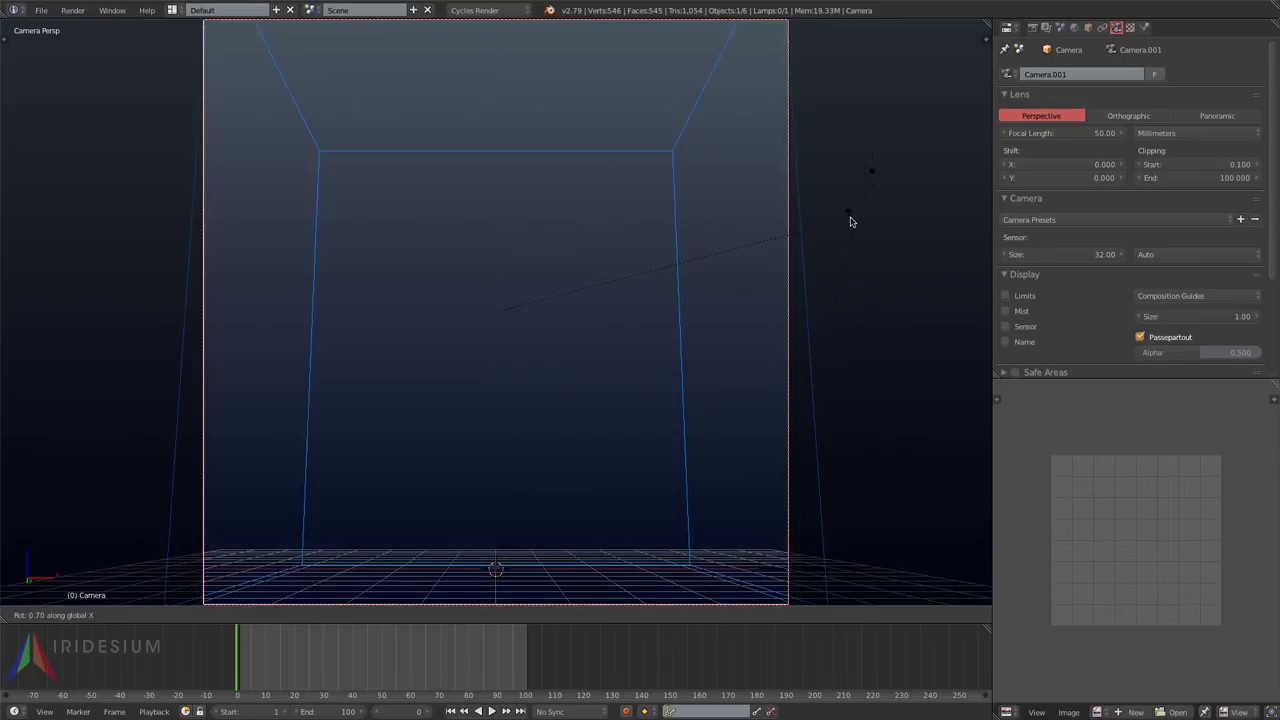
left_click(743, 313)
Step: Turn the image editor into a second 3D view with the camera view fitted to a slightly resized area, and save the file
left_click(1006, 712)
left_click(1040, 695)
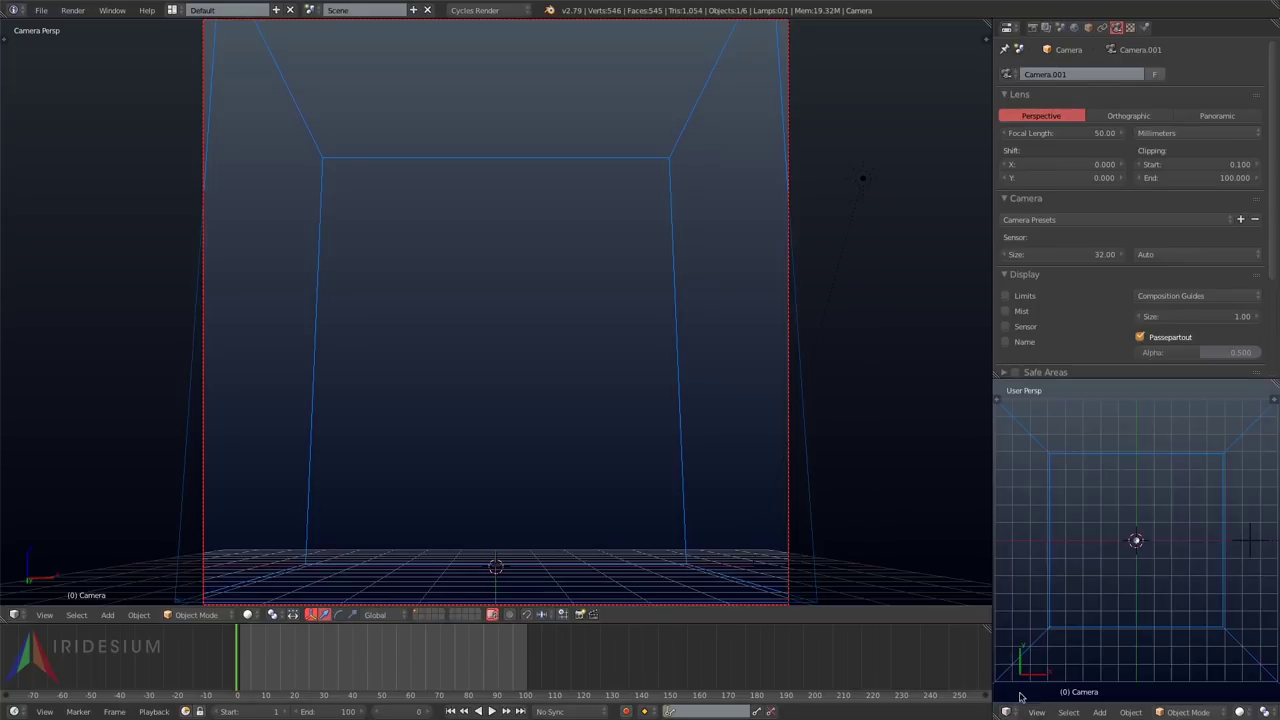
key("Home")
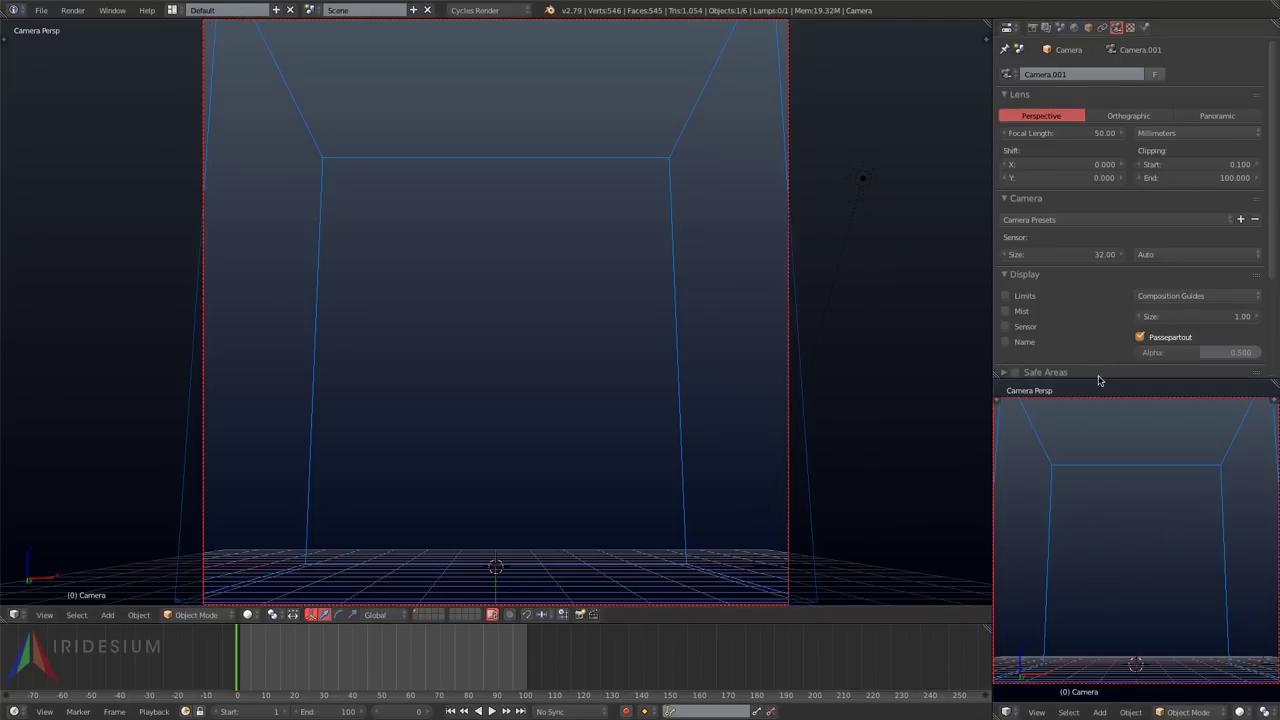
left_click_drag(1099, 380, 1102, 397)
key("Home")
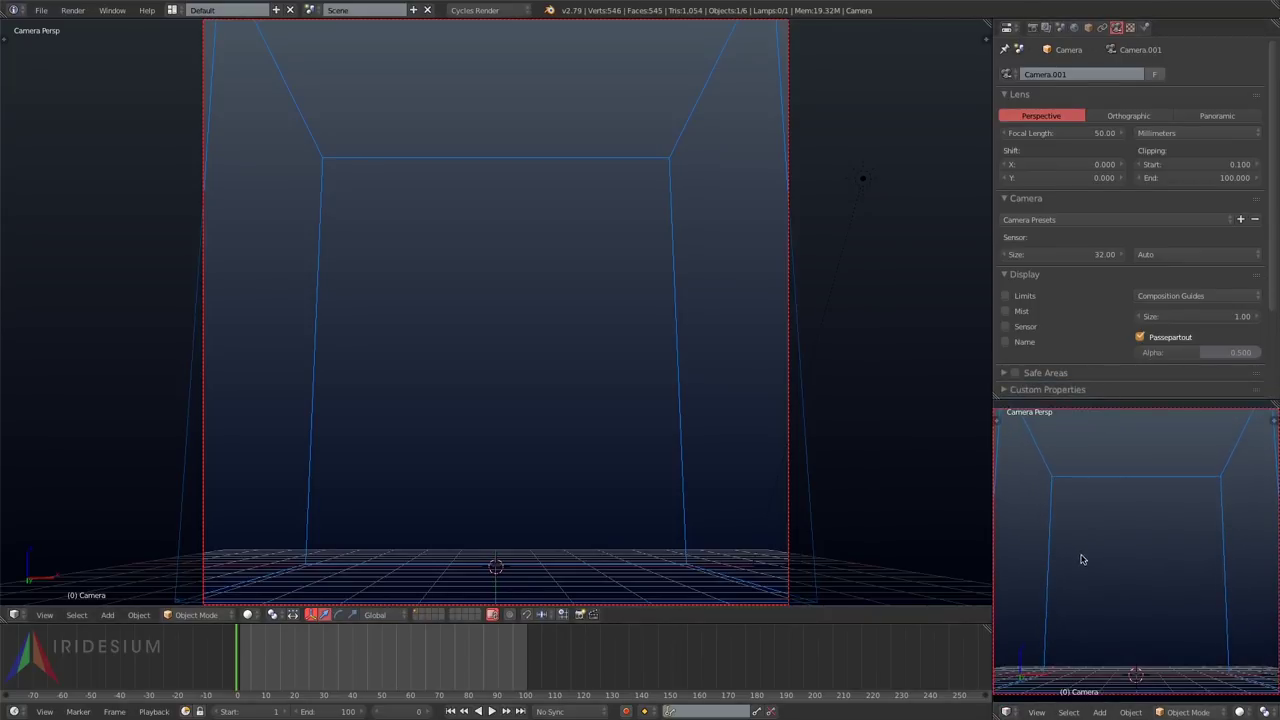
key("ctrl+s")
left_click(1101, 541)
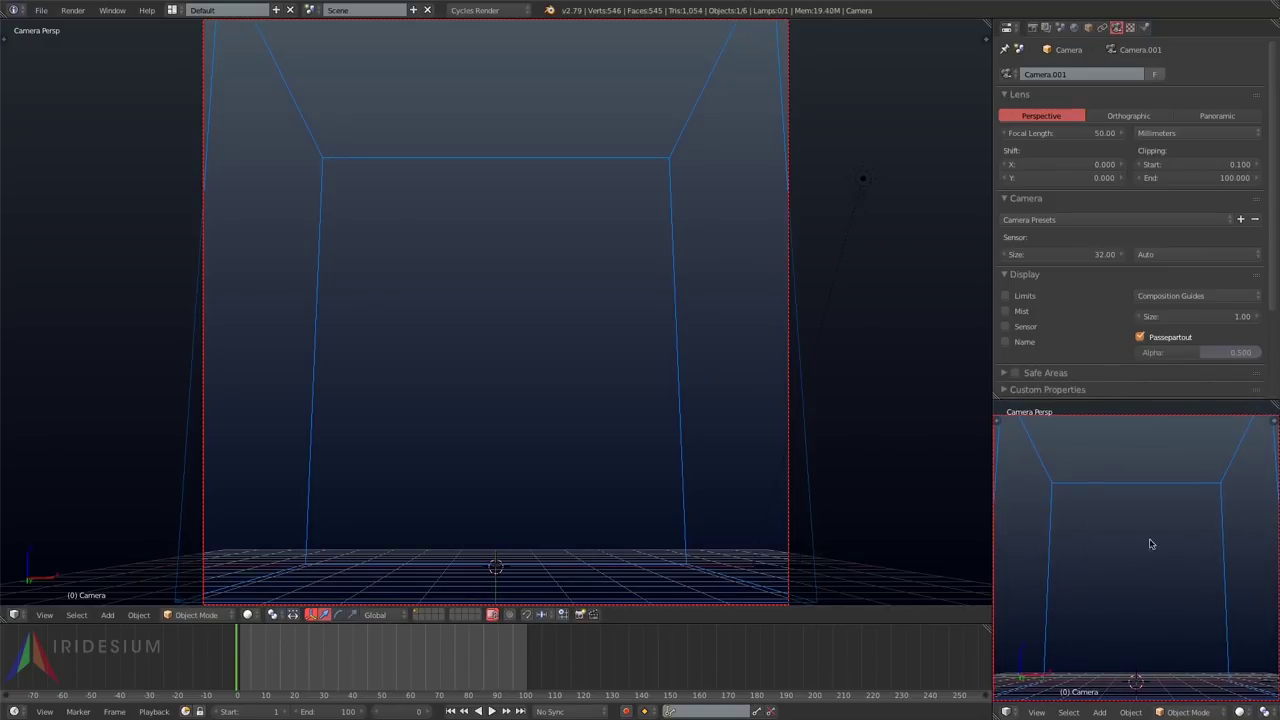
Step: Go to frame 85 of the simulation and switch the small camera view to rendered shading
left_click(455, 669)
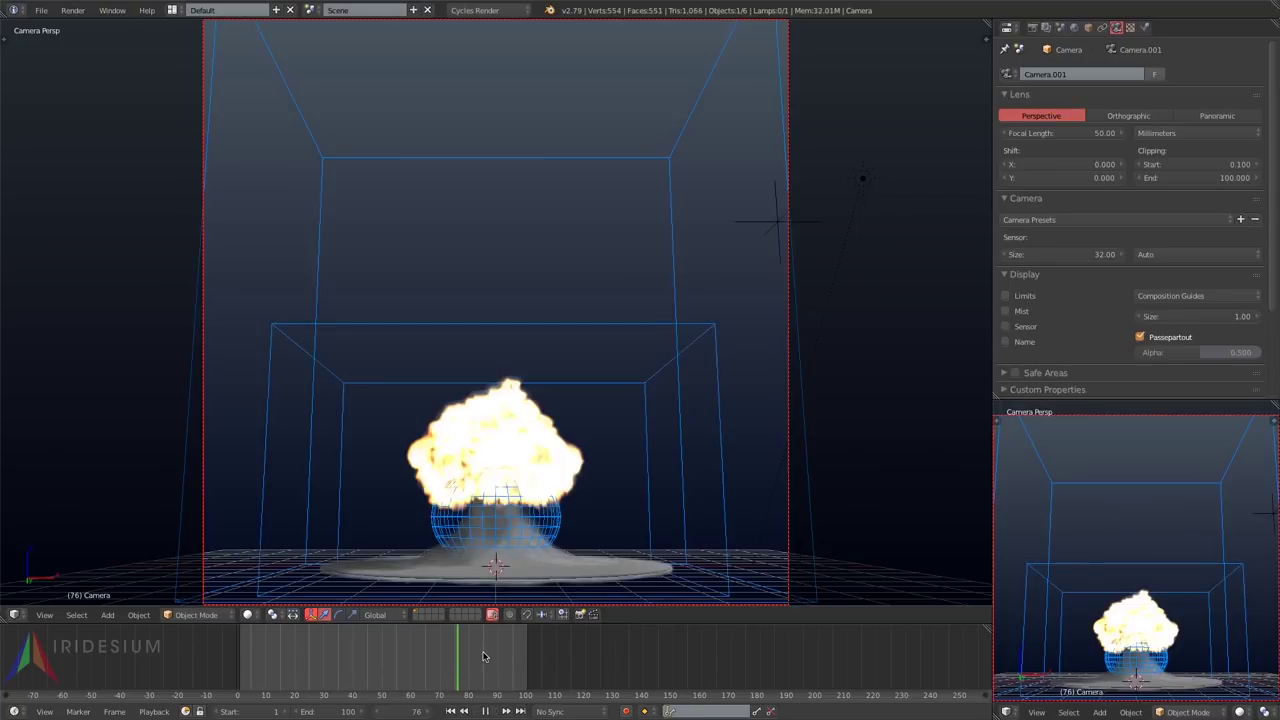
left_click(483, 657)
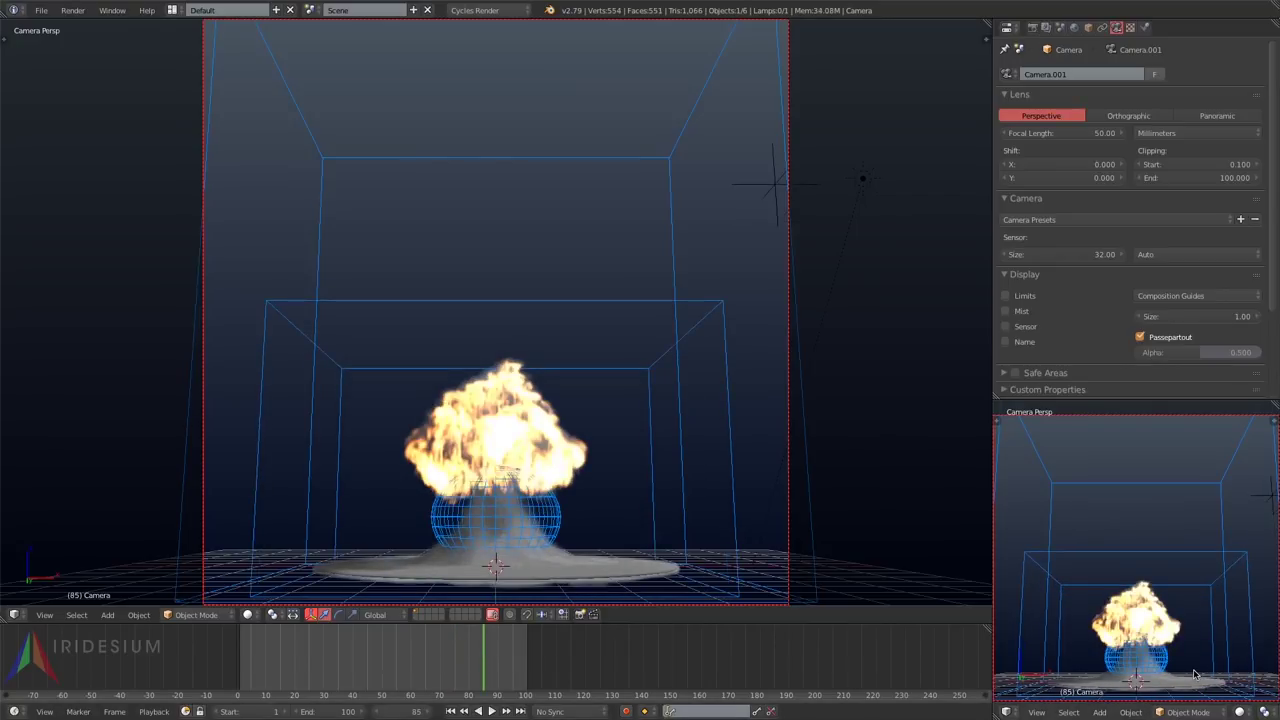
key("shift+z")
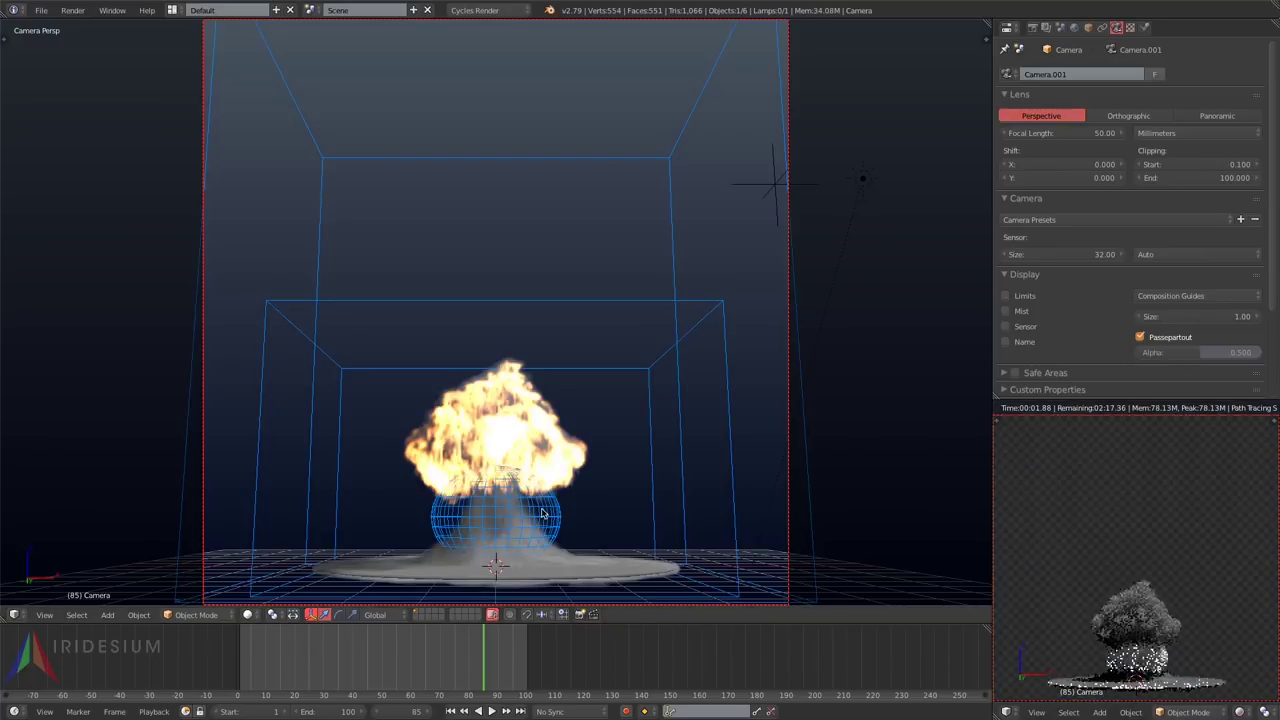
Step: Select the fire sphere and open its Cycles ray visibility settings
right_click(542, 513)
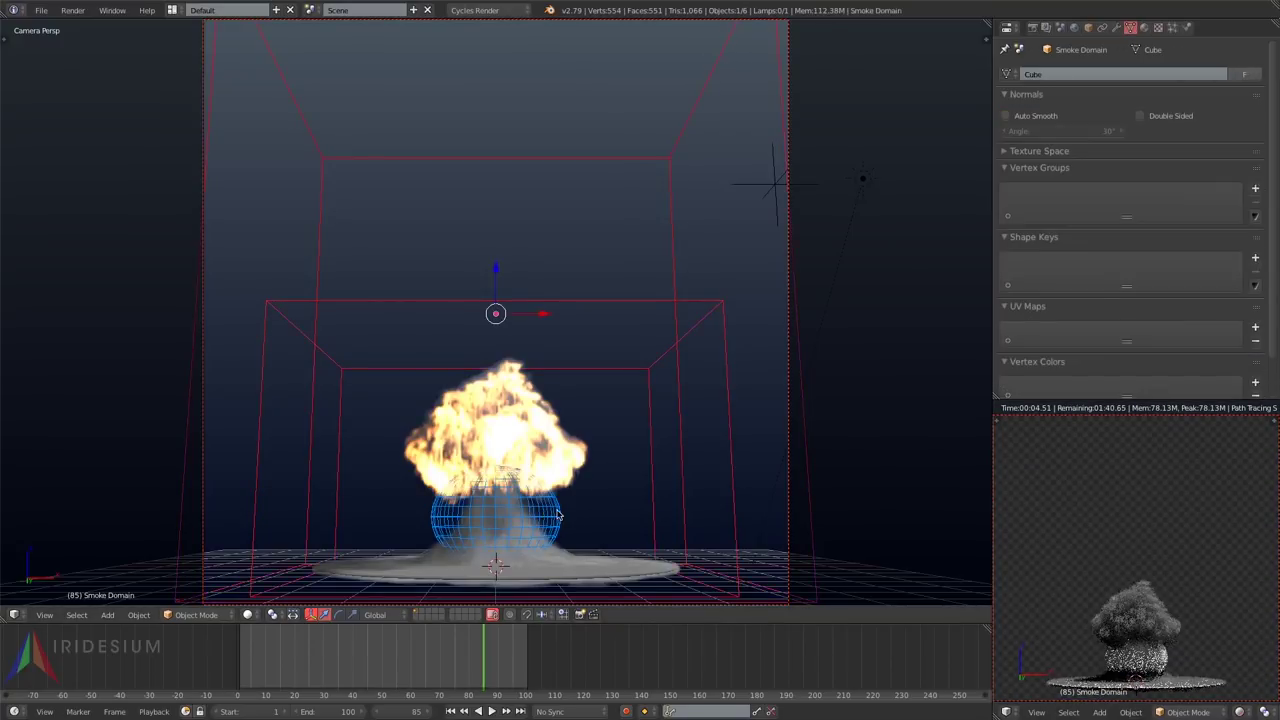
right_click(558, 514)
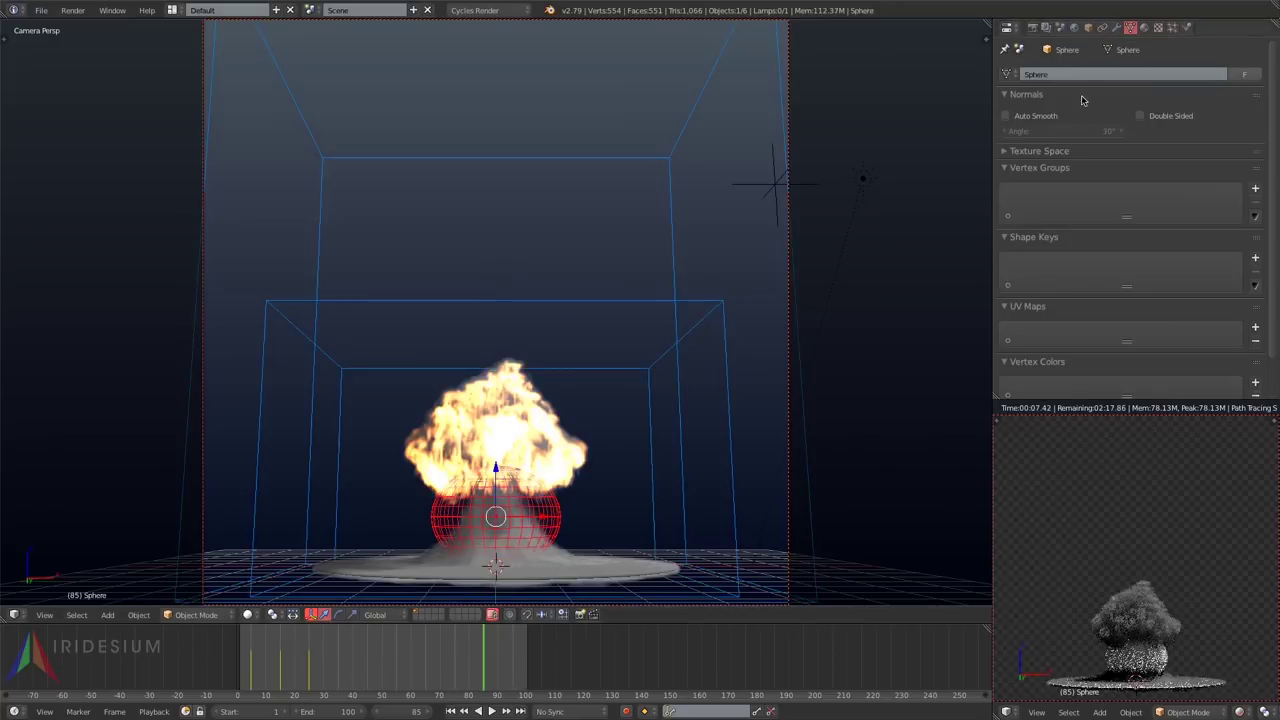
left_click(1088, 27)
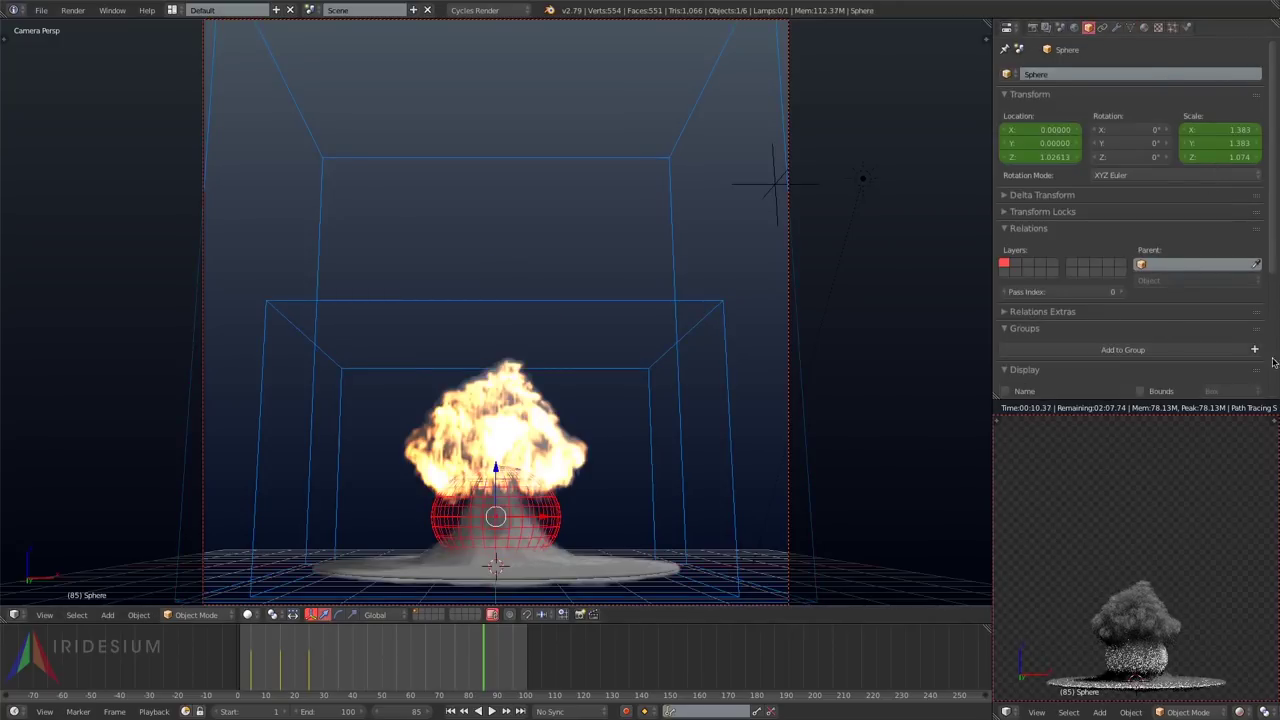
scroll(1270, 330, "down", 5)
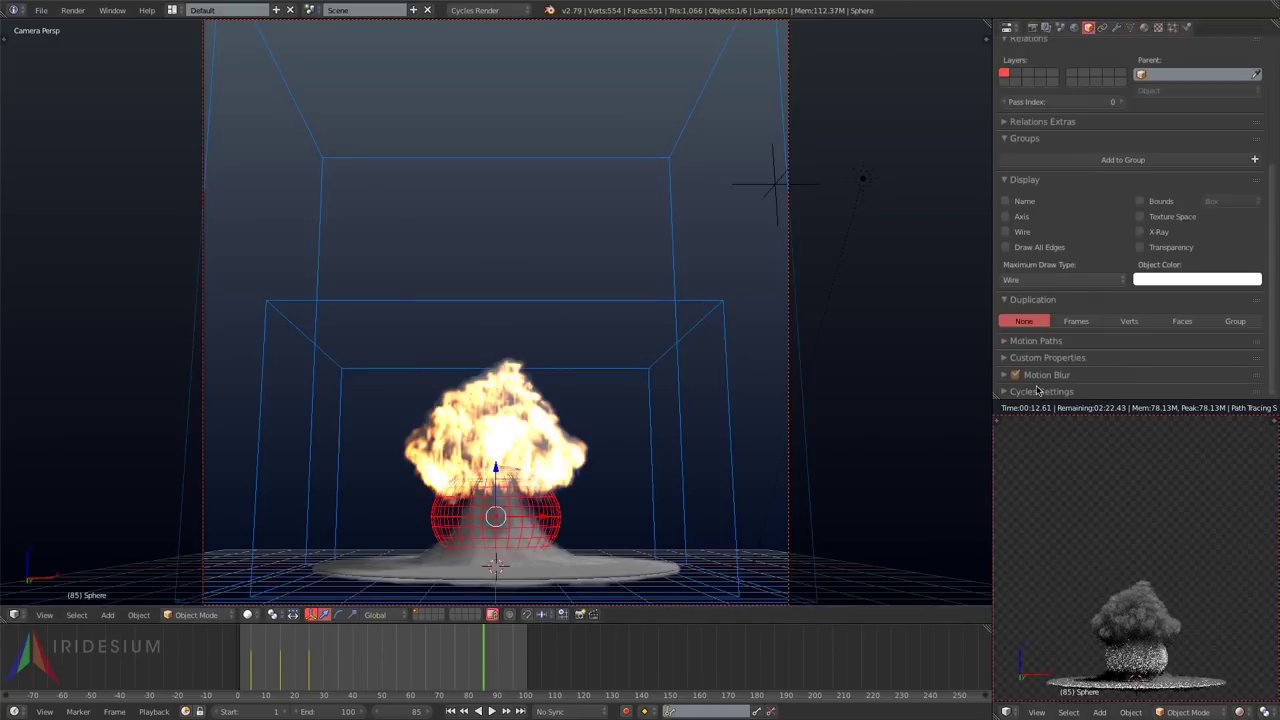
scroll(1273, 328, "down", 3)
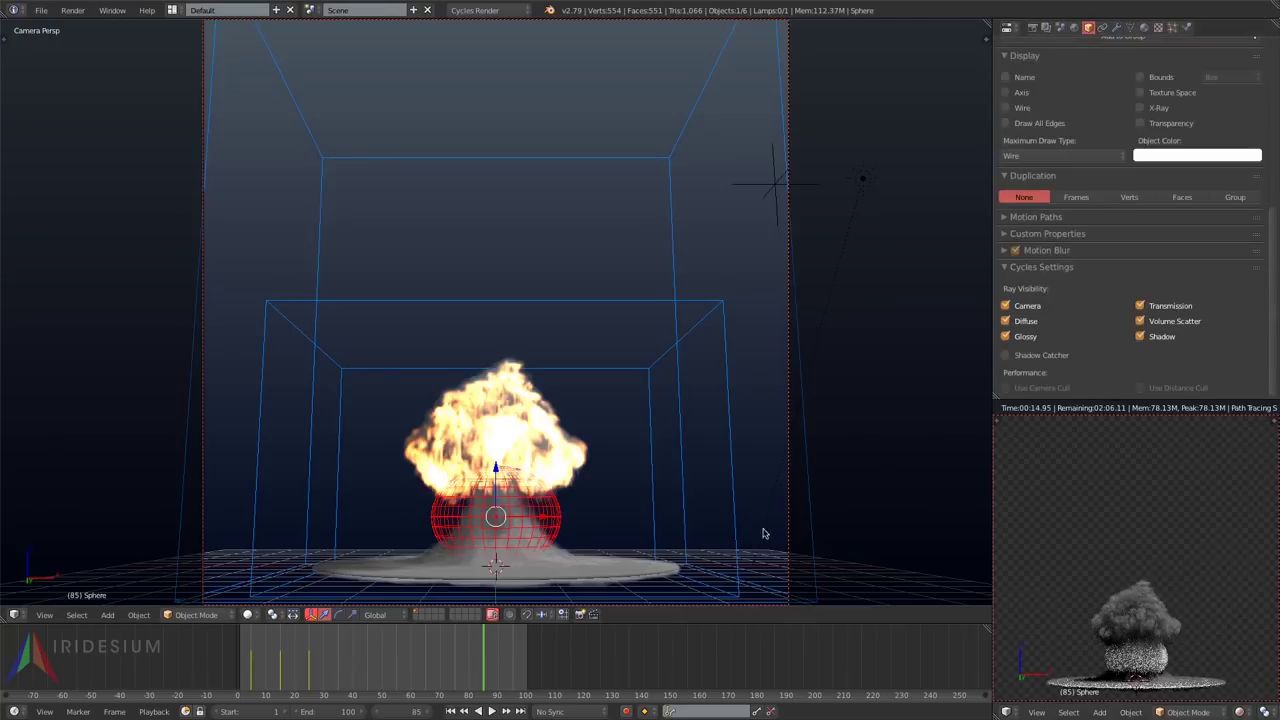
Step: Turn off camera, diffuse, glossy, transmission, volume scatter and shadow ray visibility for the smoke disc
key("shift+Left")
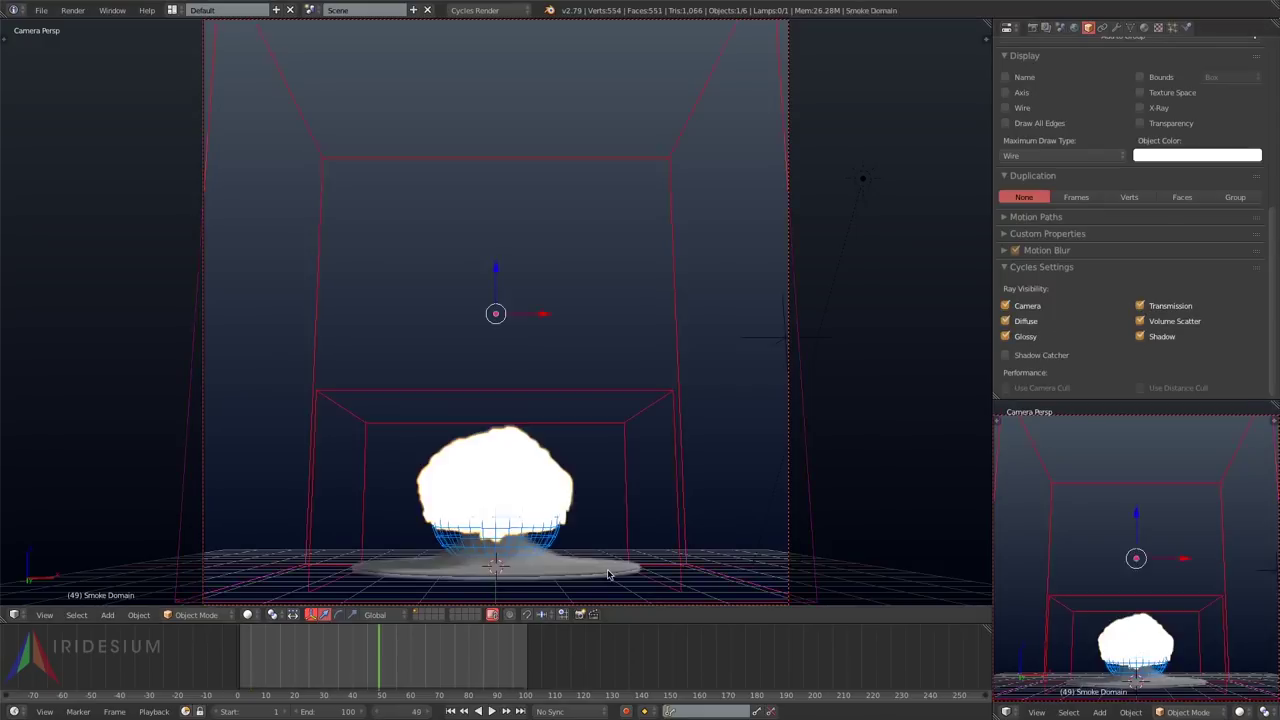
right_click(608, 575)
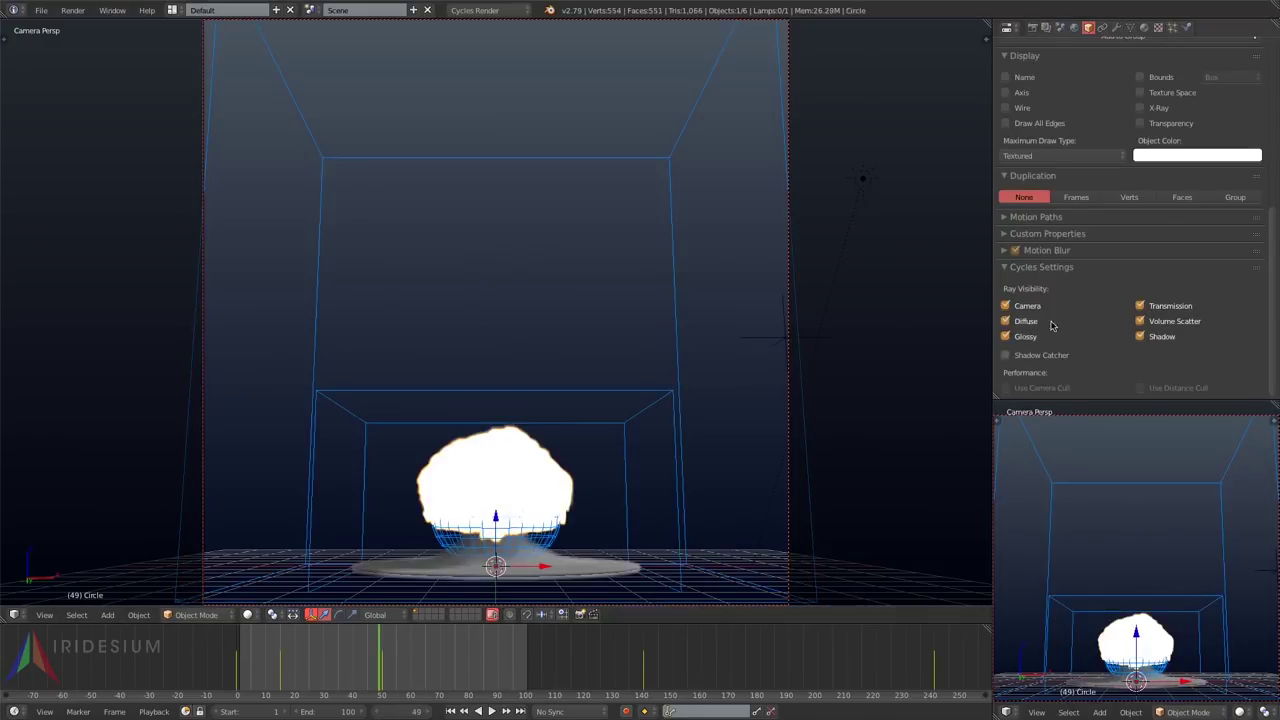
left_click(1006, 307)
left_click(1006, 322)
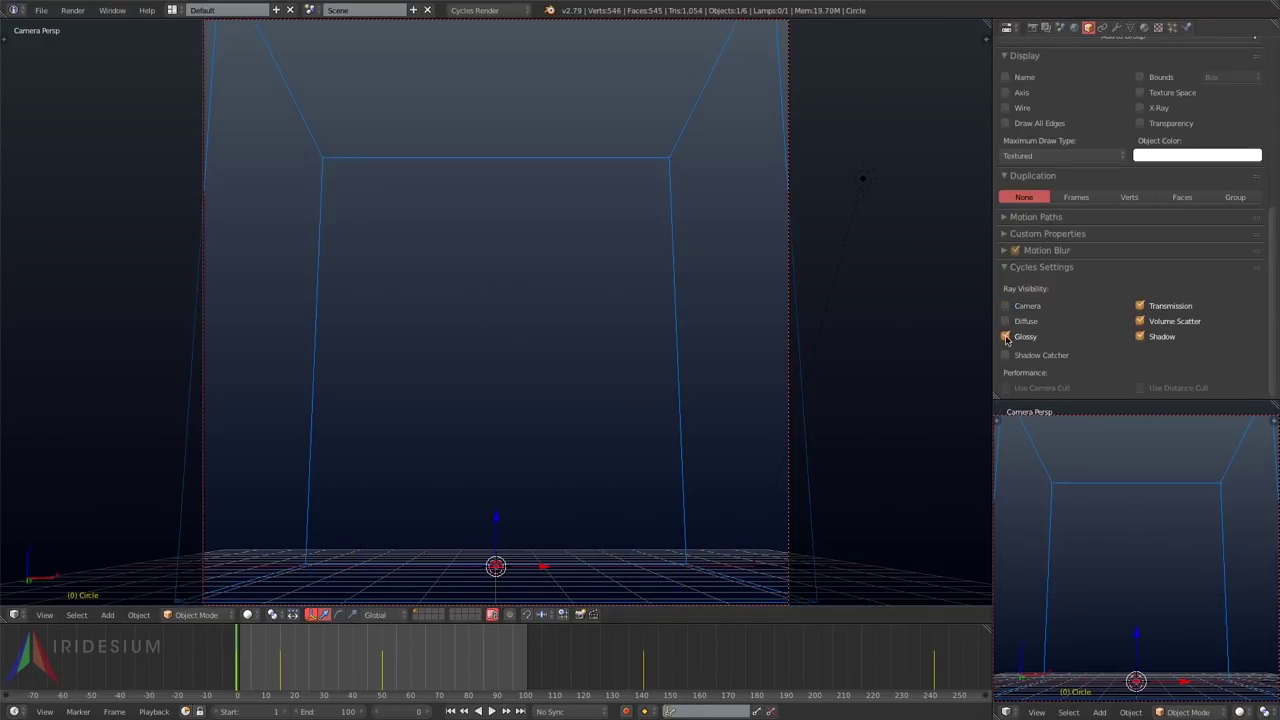
left_click(1006, 337)
left_click_drag(1140, 337, 1140, 305)
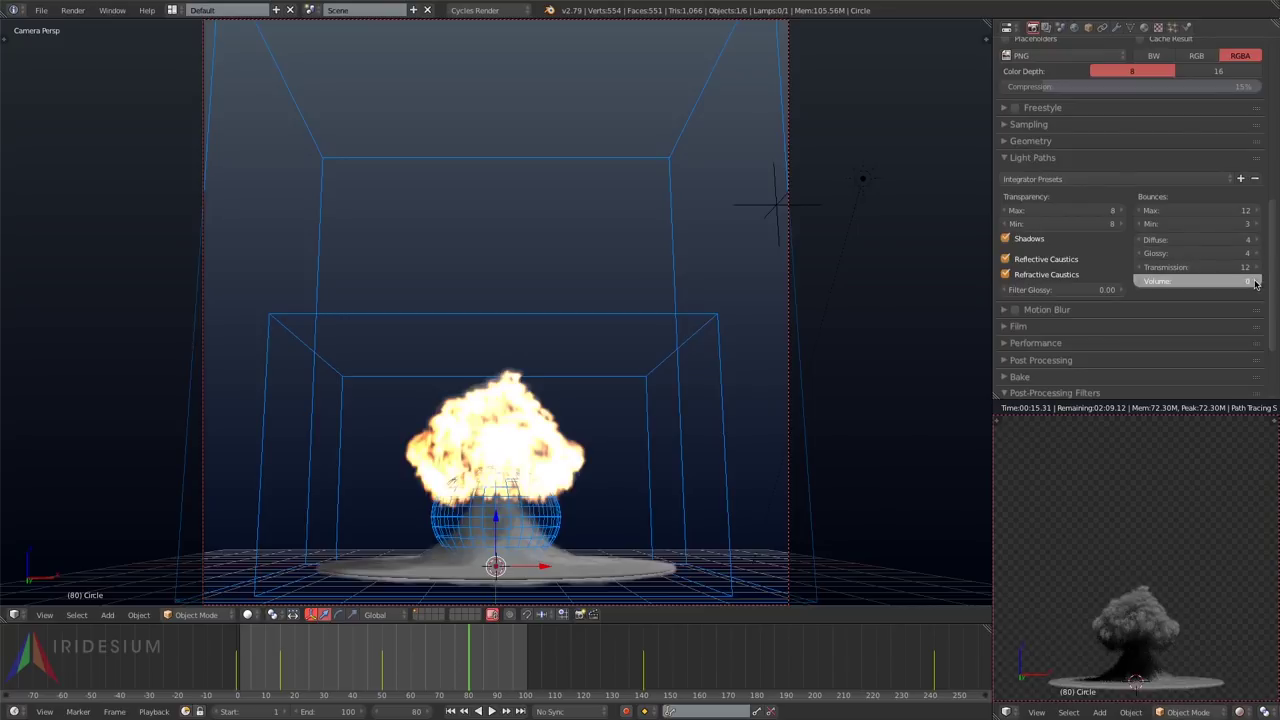
Step: Set the render's light path bounces to 2 for volume, 2 for transmission, 0 for glossy and 2 for diffuse
left_click(1256, 284)
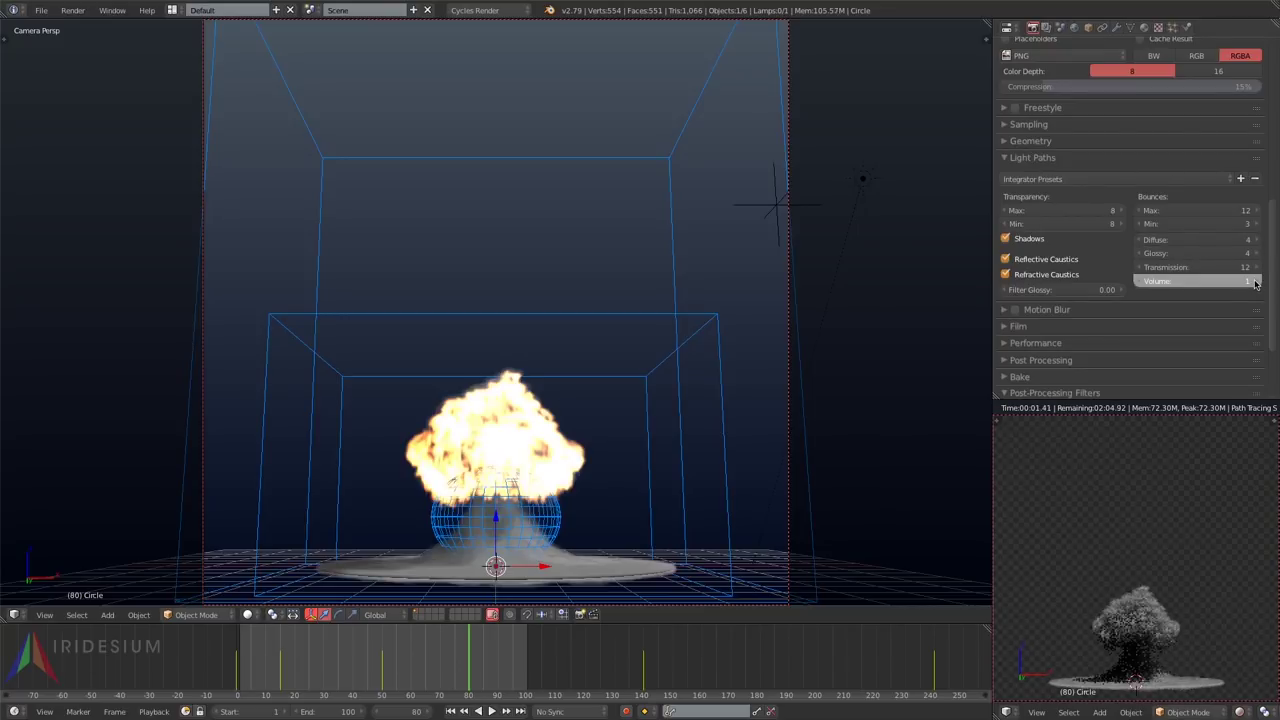
left_click(1256, 284)
left_click(1201, 267)
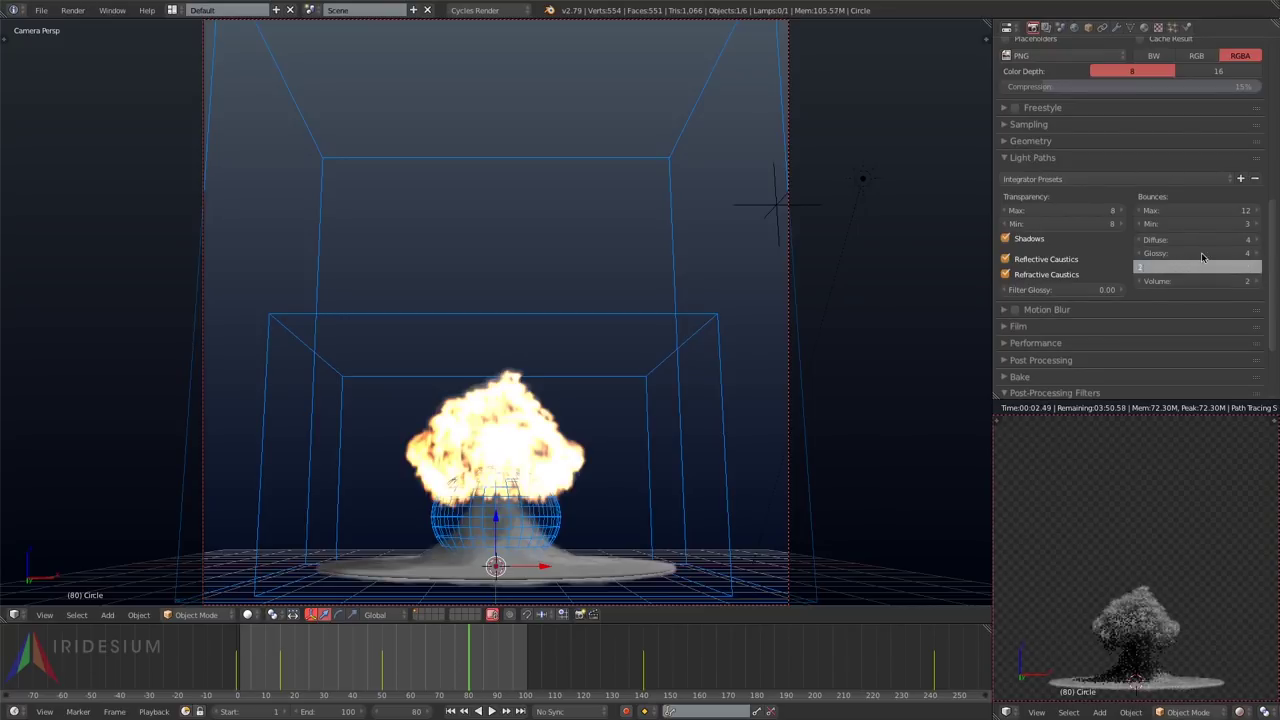
key("Return")
left_click(1182, 257)
type("0")
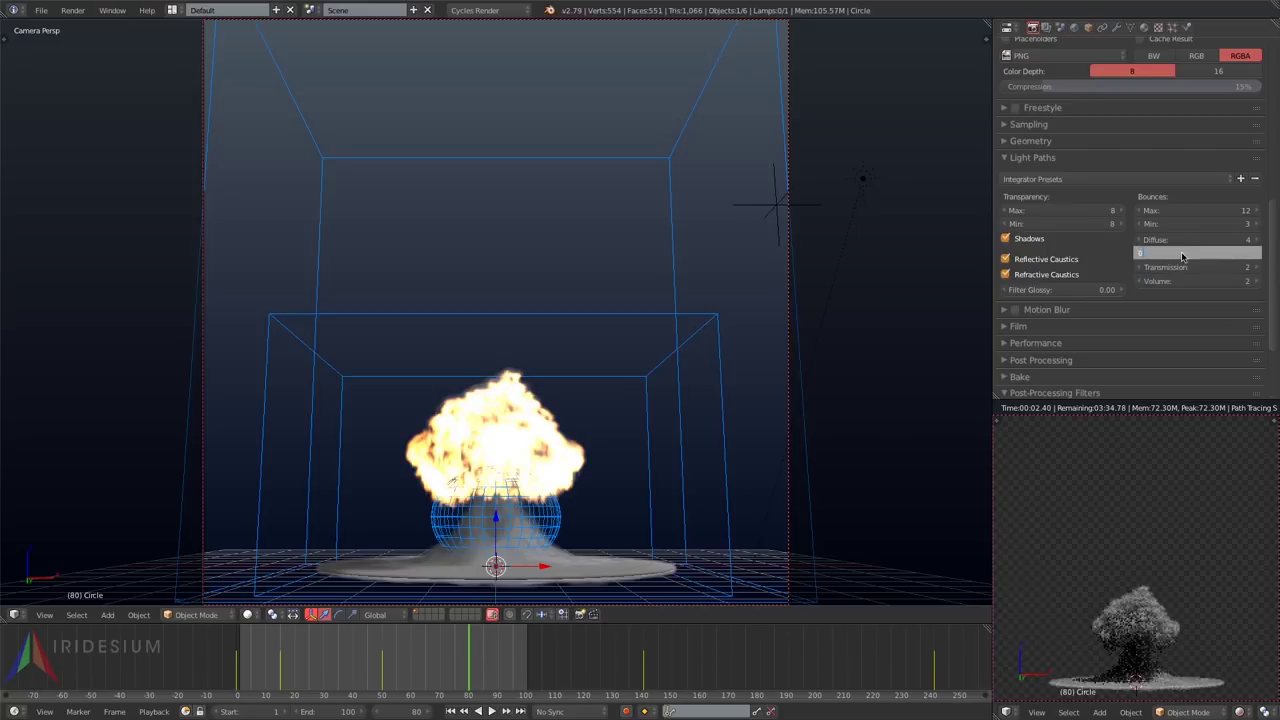
key("Return")
left_click(1181, 239)
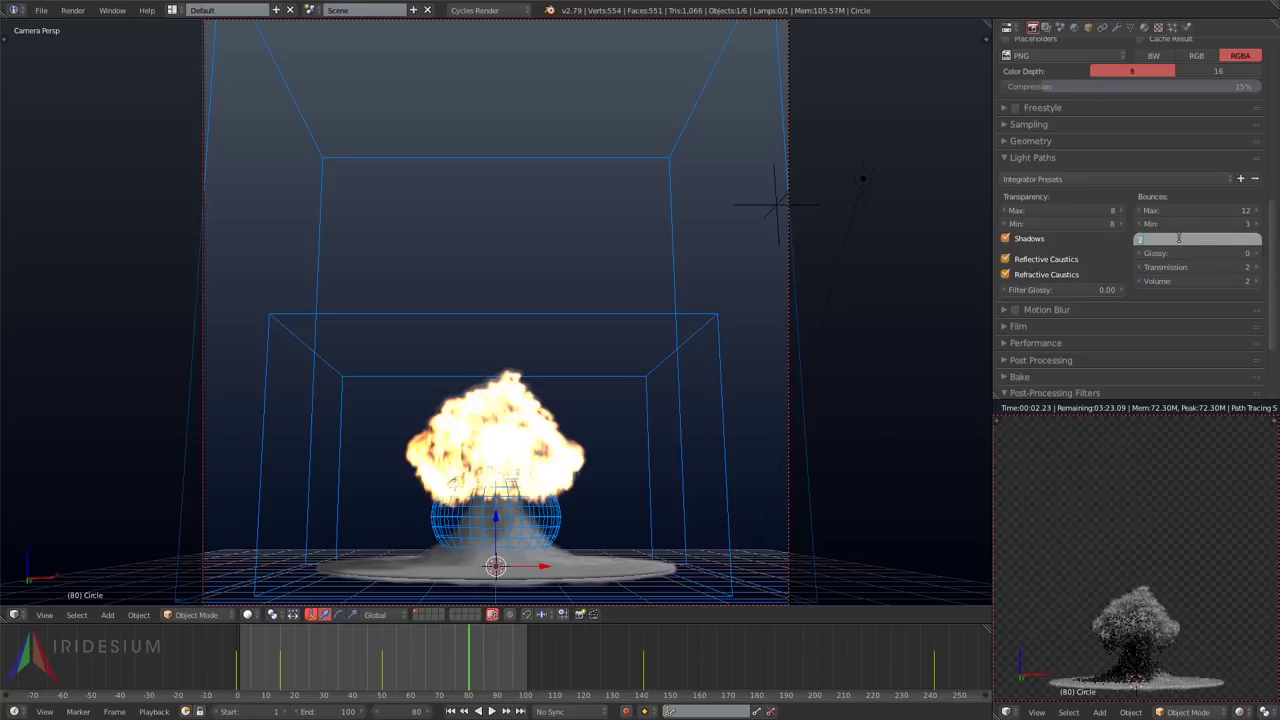
type("2")
key("Return")
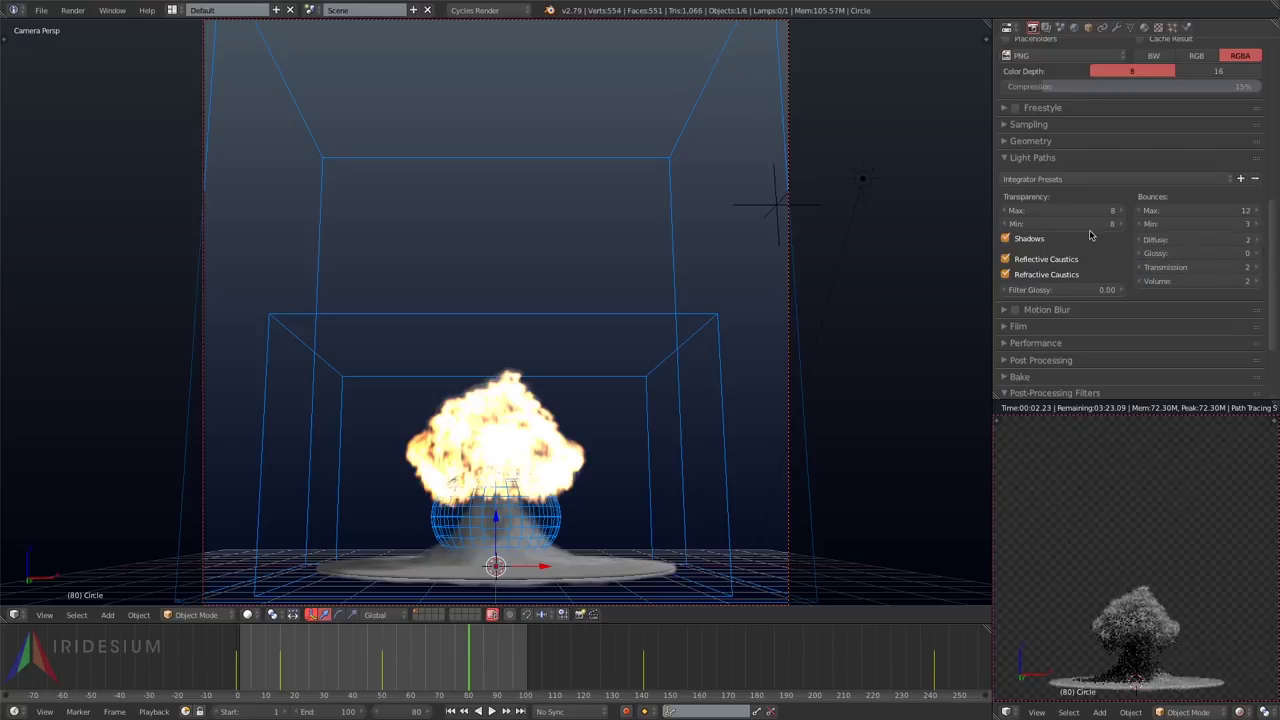
Step: Disable reflective and refractive caustics, and set the overall light bounces to a maximum of 2 and a minimum of 0
left_click(1006, 273)
left_click(1005, 259)
left_click(1194, 223)
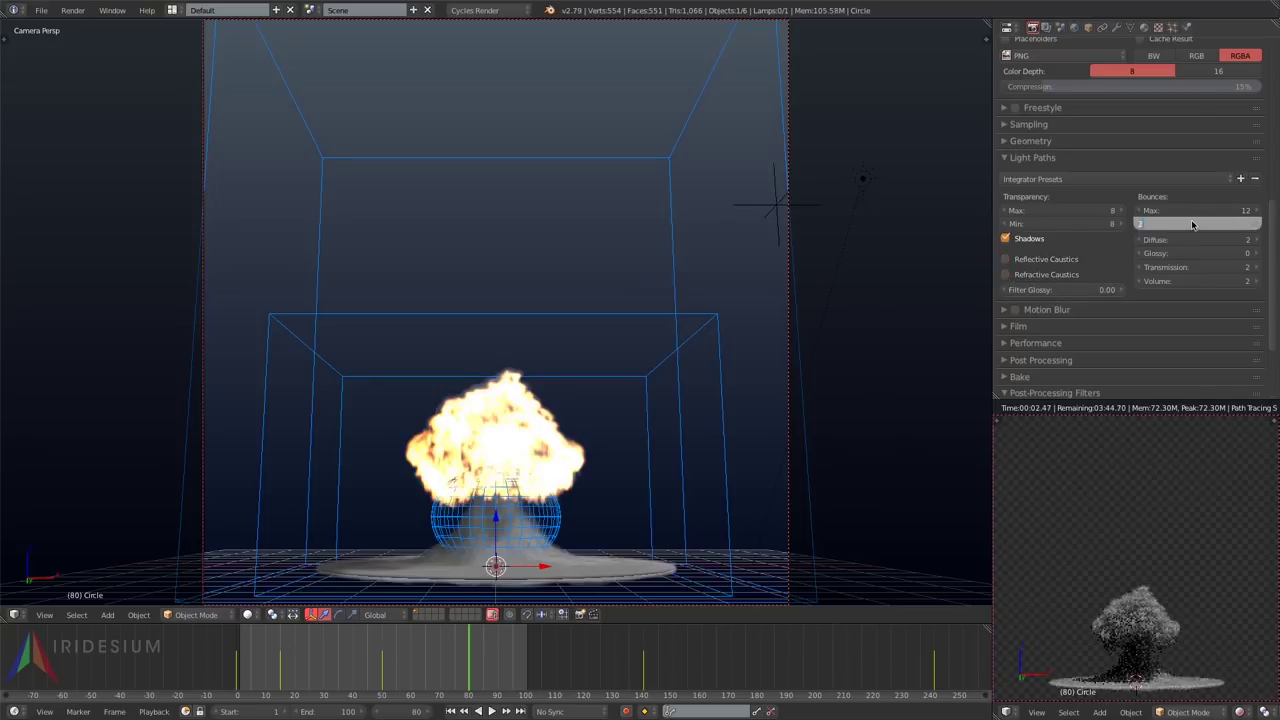
type("2")
key("Return")
left_click(1191, 211)
type("2")
key("Return")
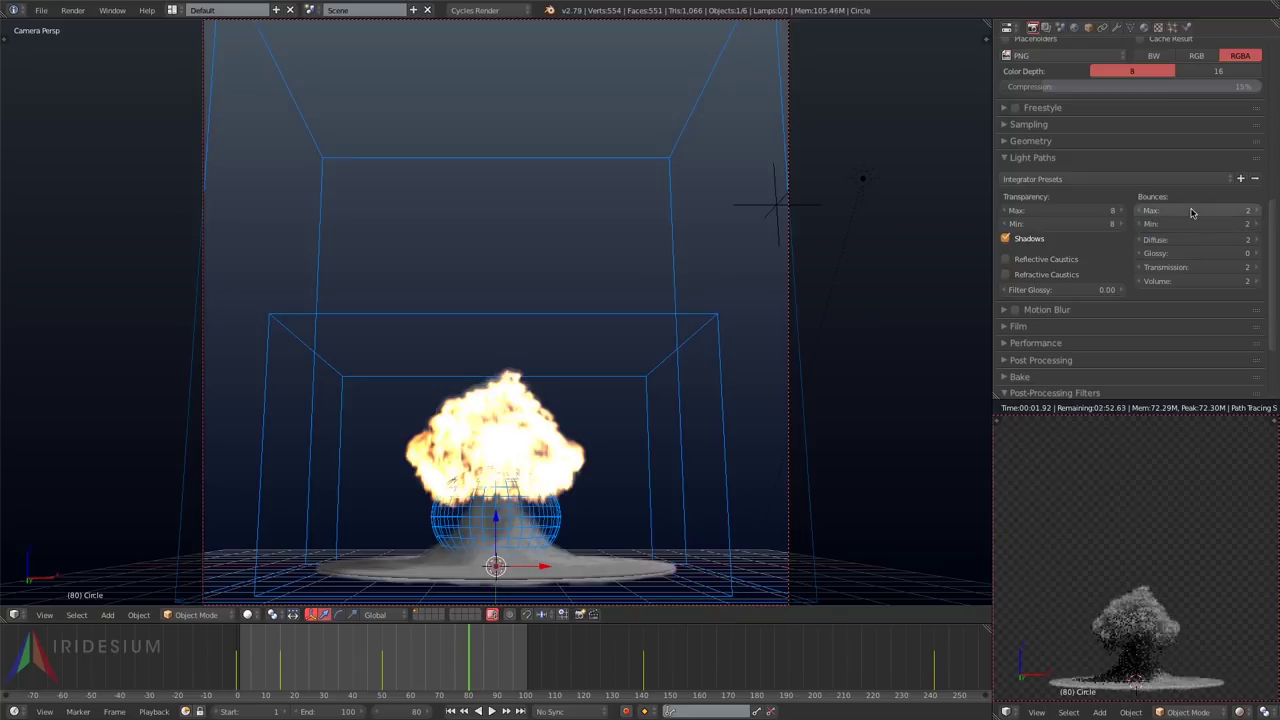
left_click(1174, 223)
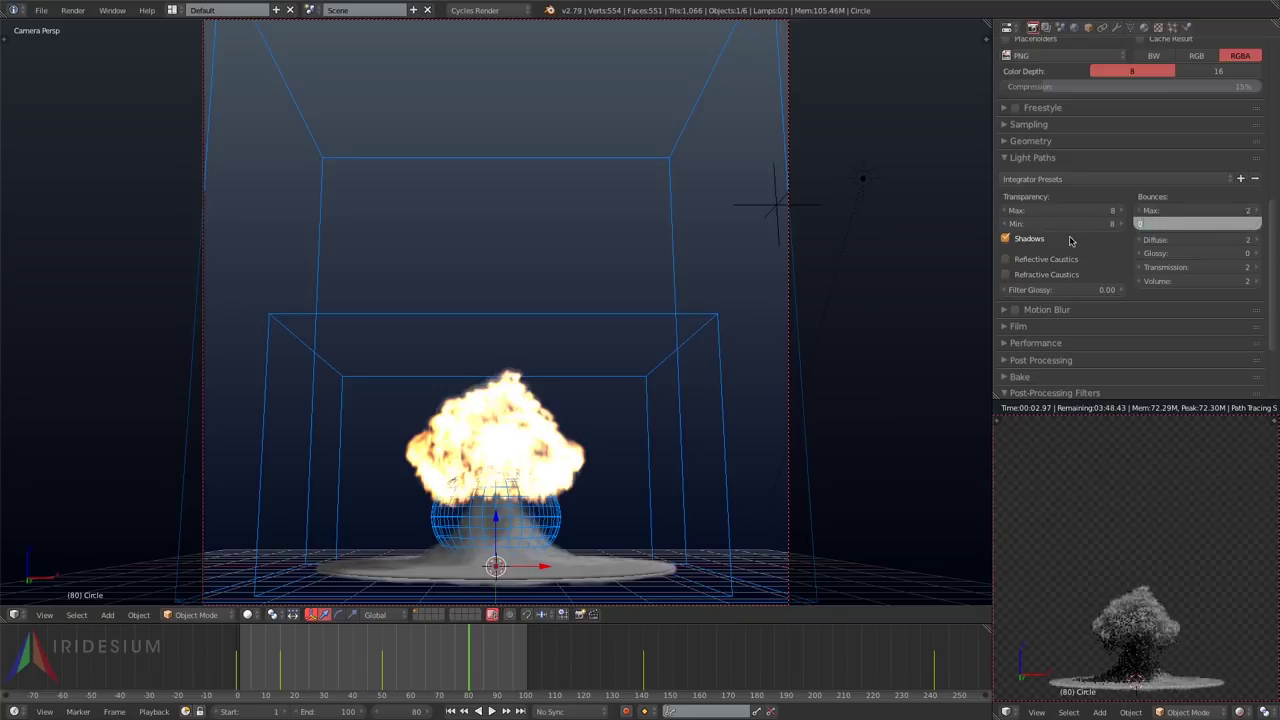
key("Return")
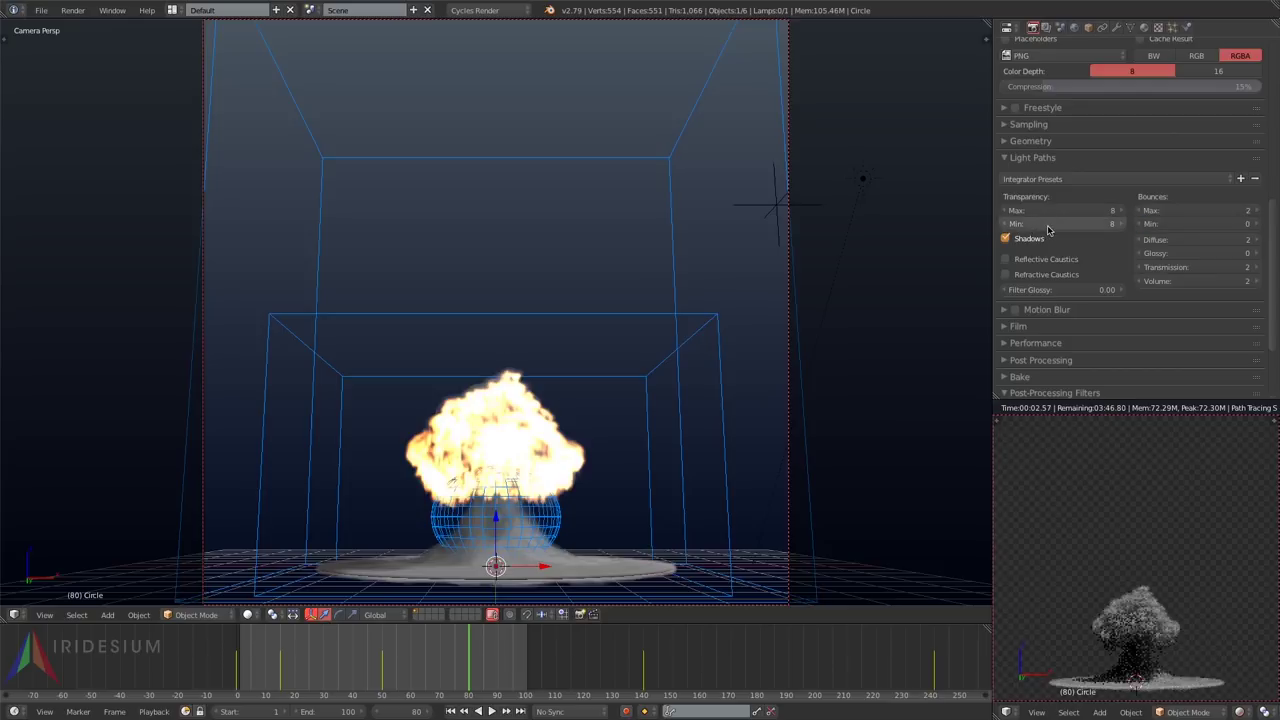
Step: Set the maximum transparency bounces to 32 and collapse the light path settings
left_click(1046, 210)
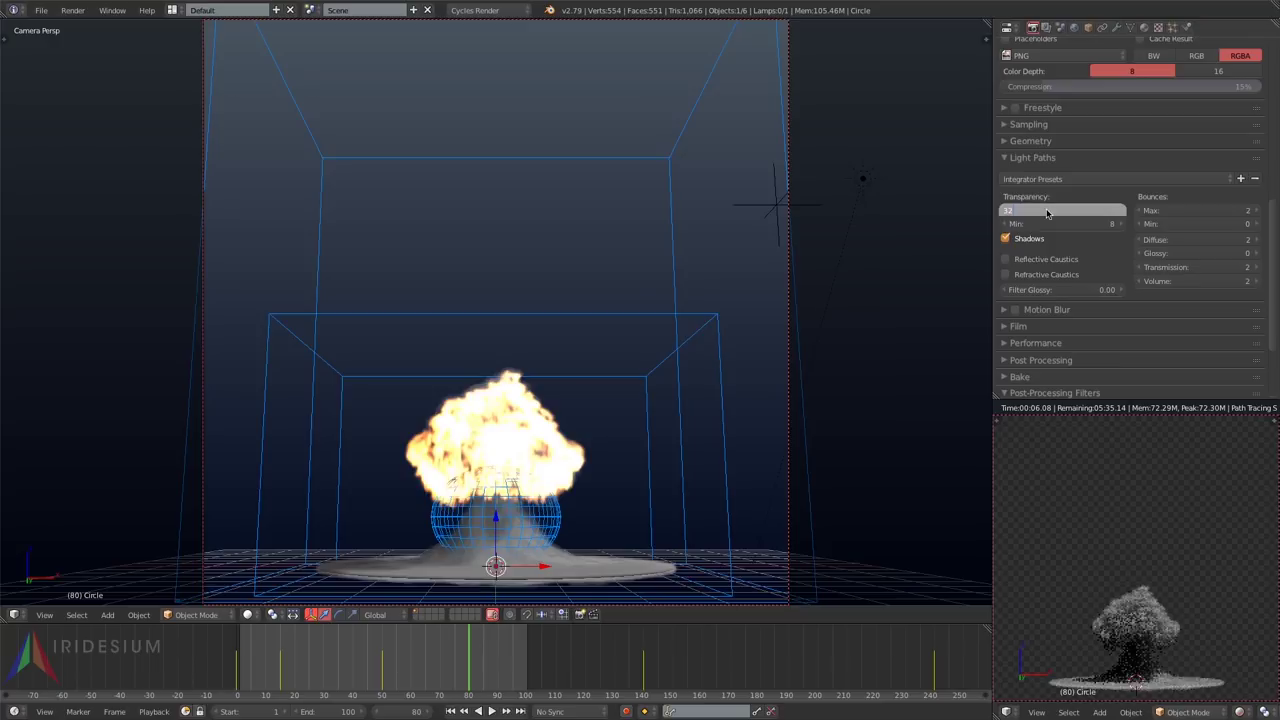
key("Return")
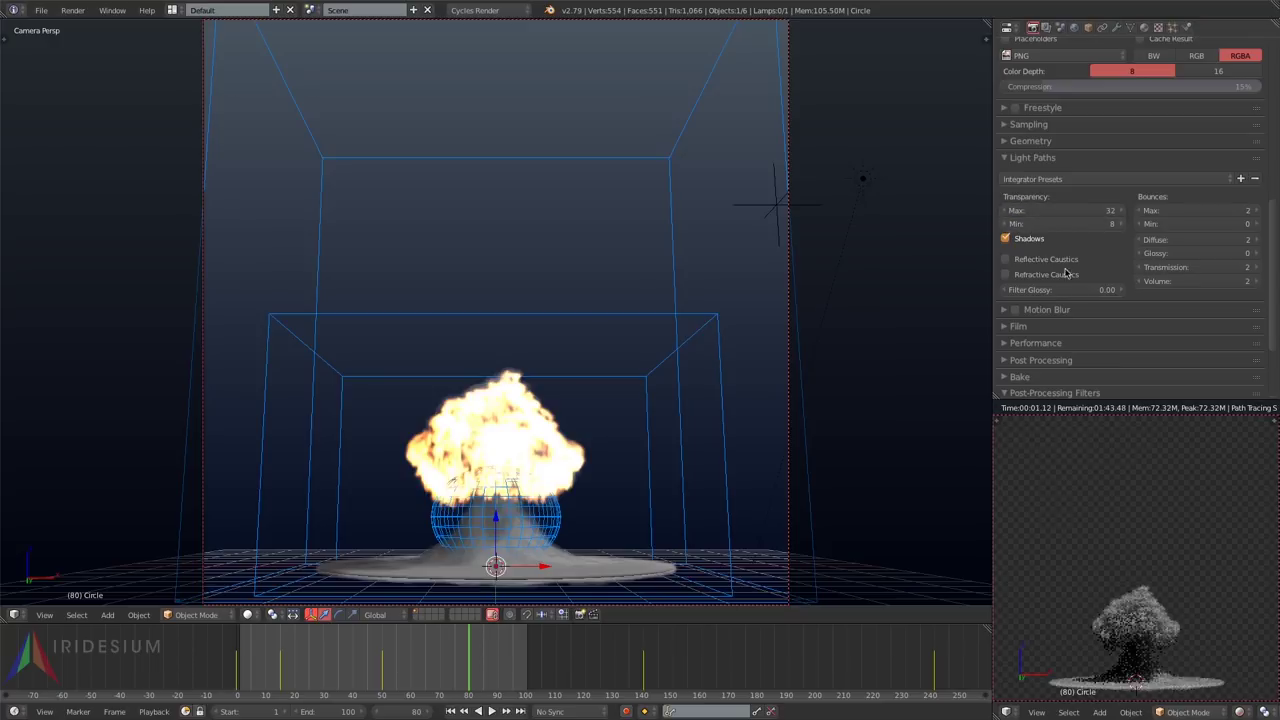
left_click(1033, 157)
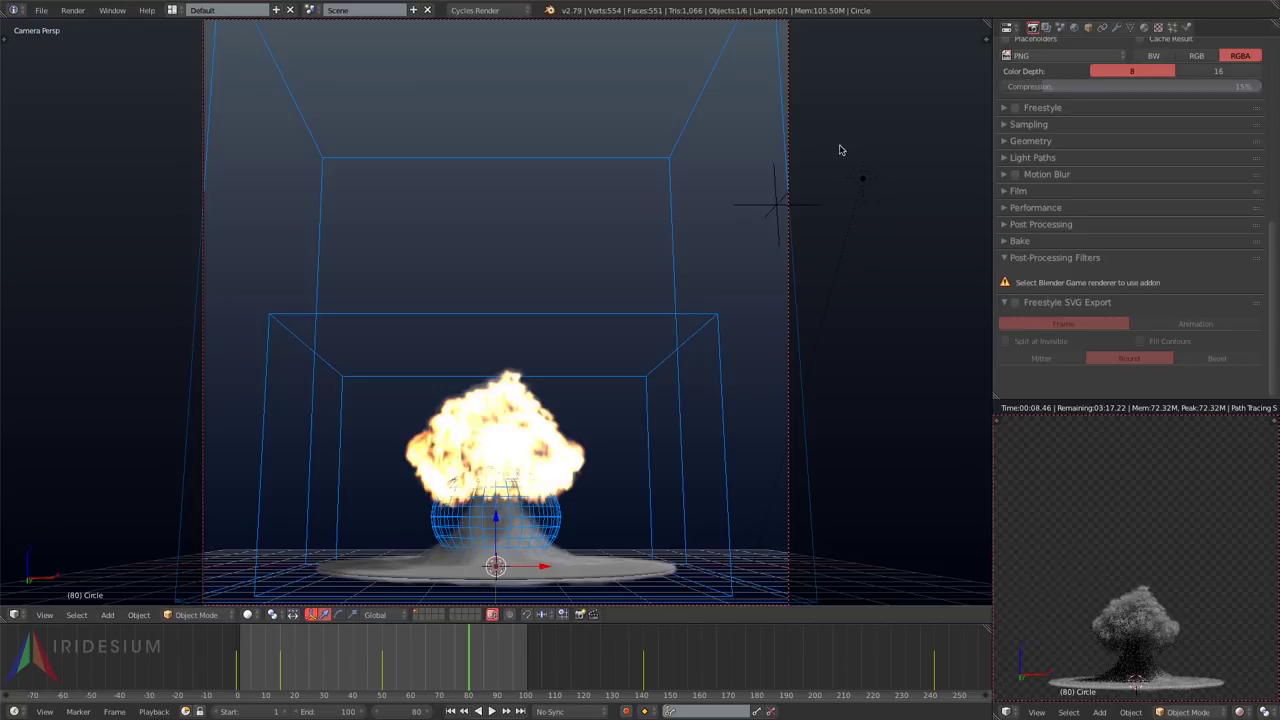
Step: Turn the main 3D view into a node editor showing the smoke domain's material nodes
left_click(17, 613)
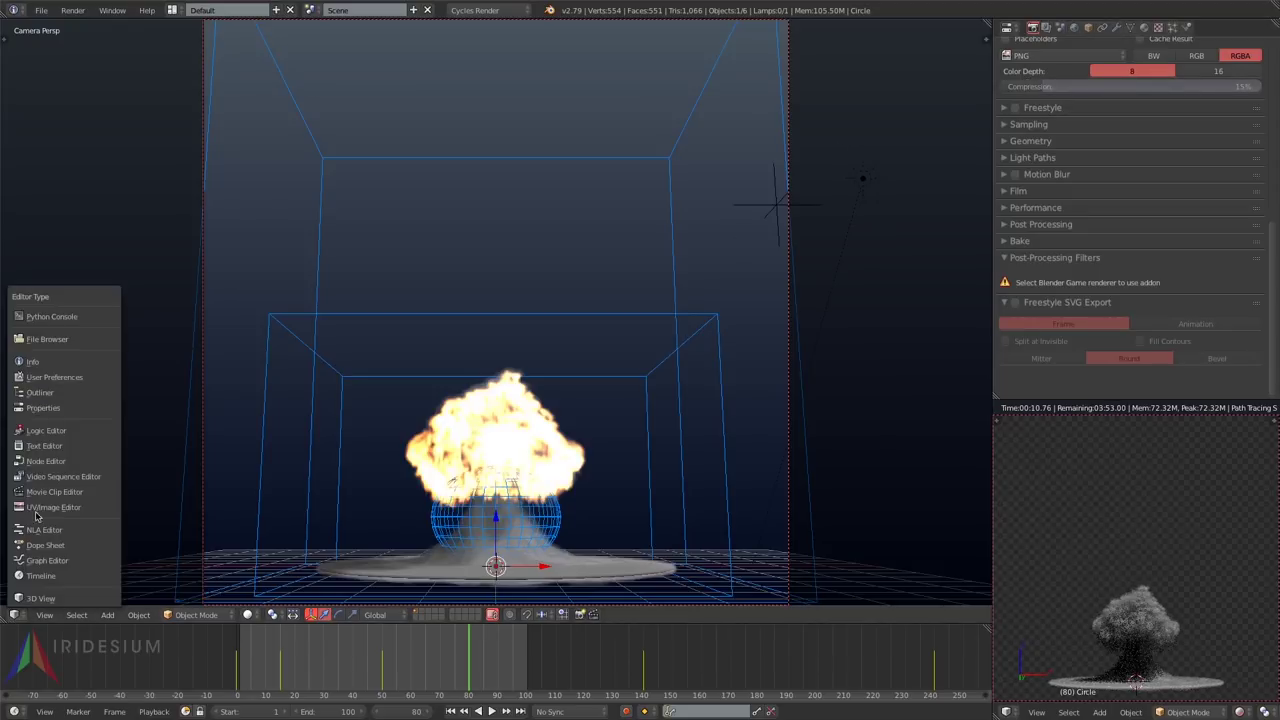
left_click(33, 460)
right_click(1110, 585)
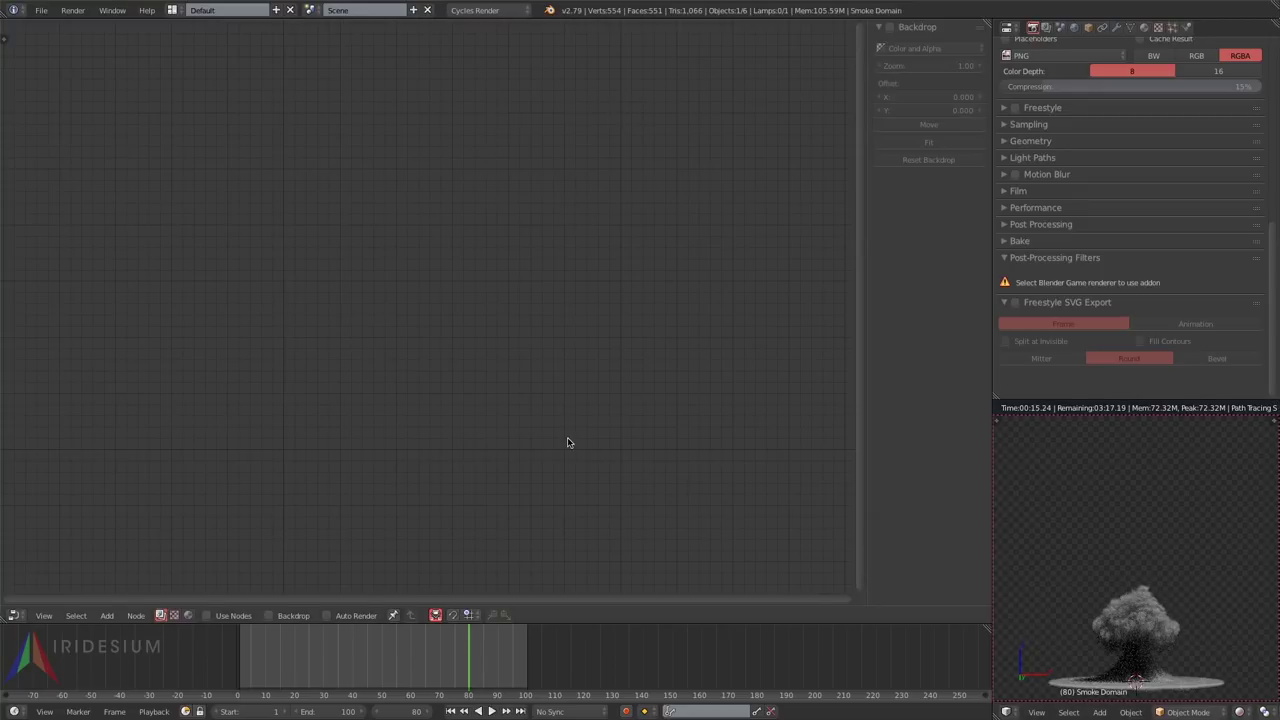
left_click(188, 615)
key("Home")
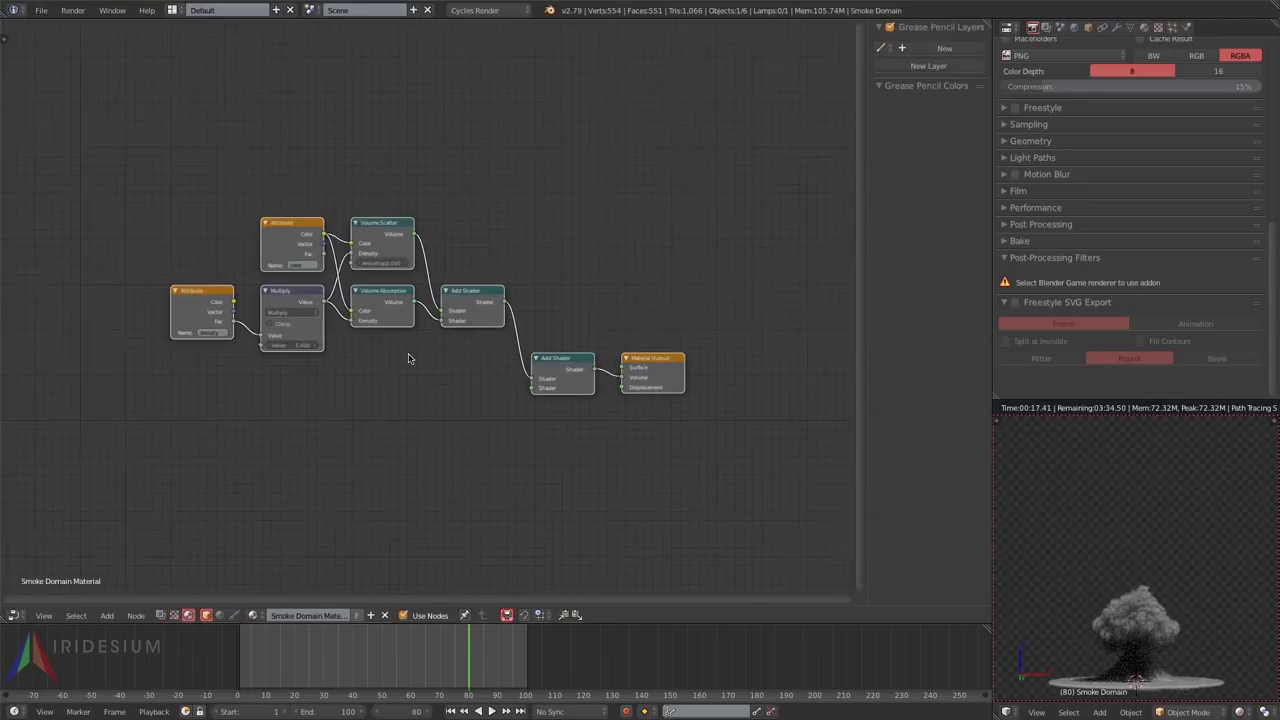
middle_click_drag(497, 395, 621, 338)
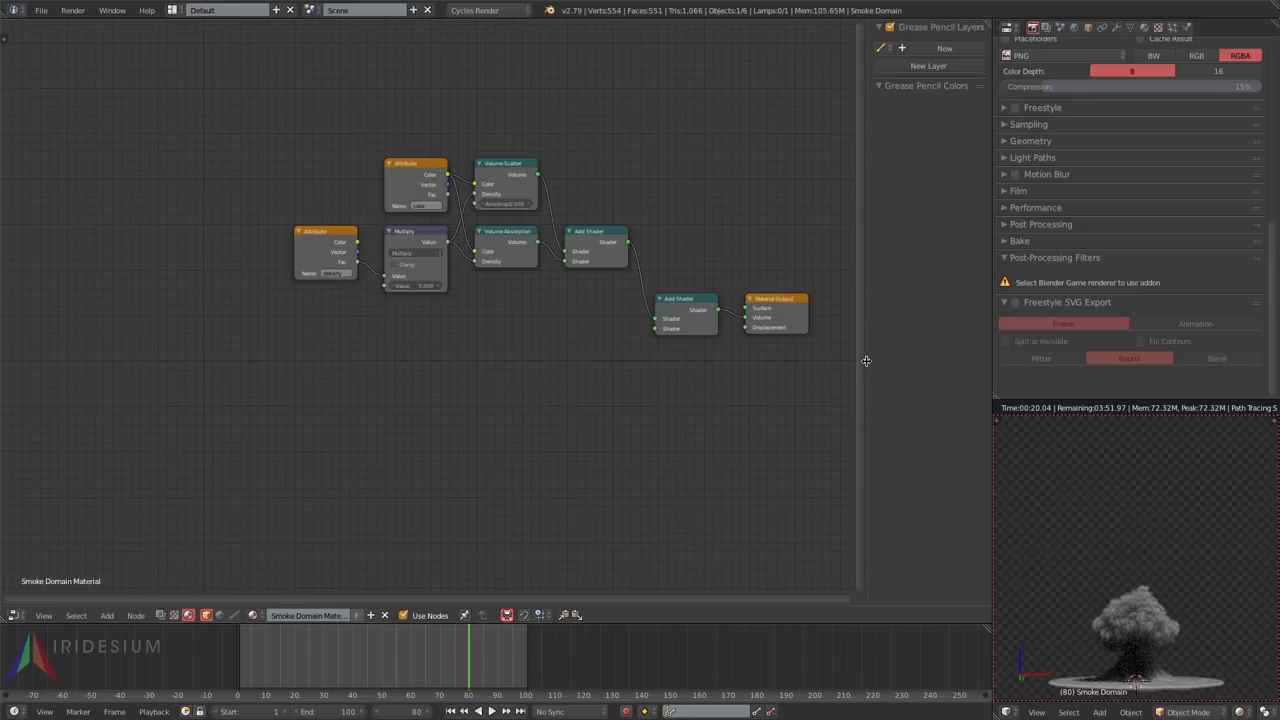
Step: Hide the node editor's side region and add an Emission shader linked to the free input of the final Add Shader
left_click_drag(866, 361, 1001, 374)
scroll(500, 331, "up", 2)
key("shift+a")
mouse_move(471, 371)
left_click(560, 525)
left_click(450, 381)
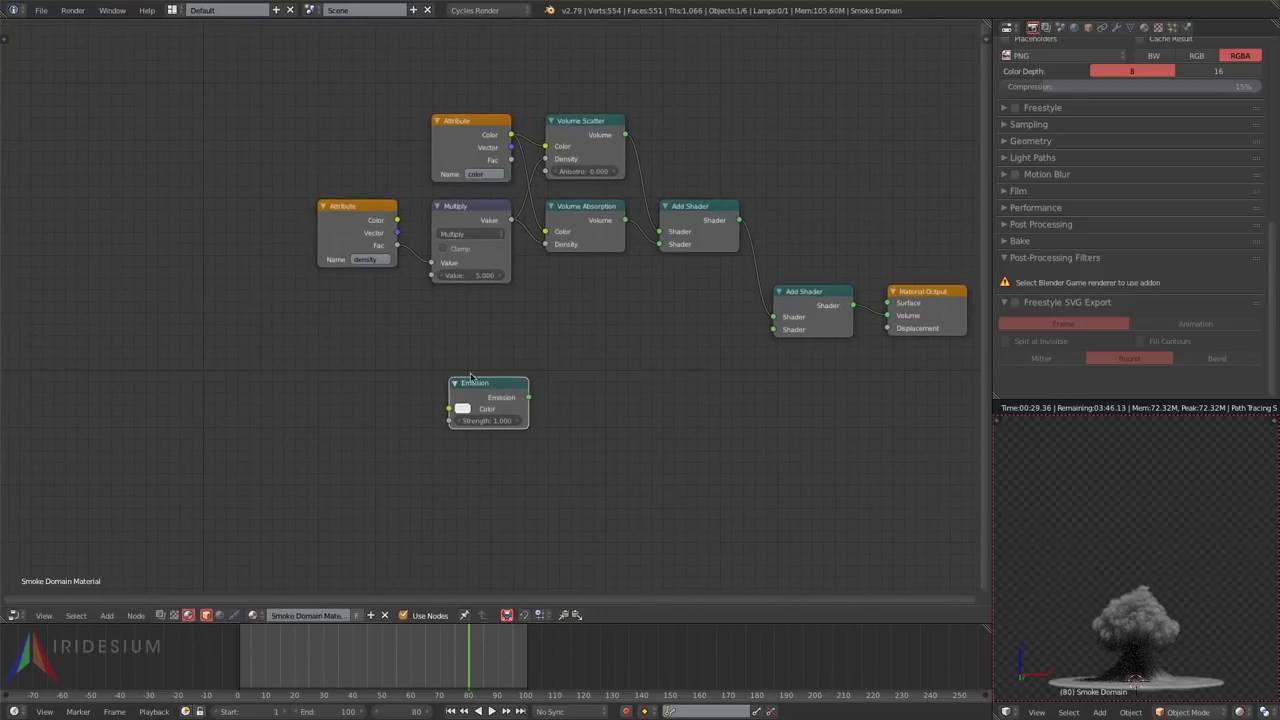
left_click_drag(528, 397, 771, 328)
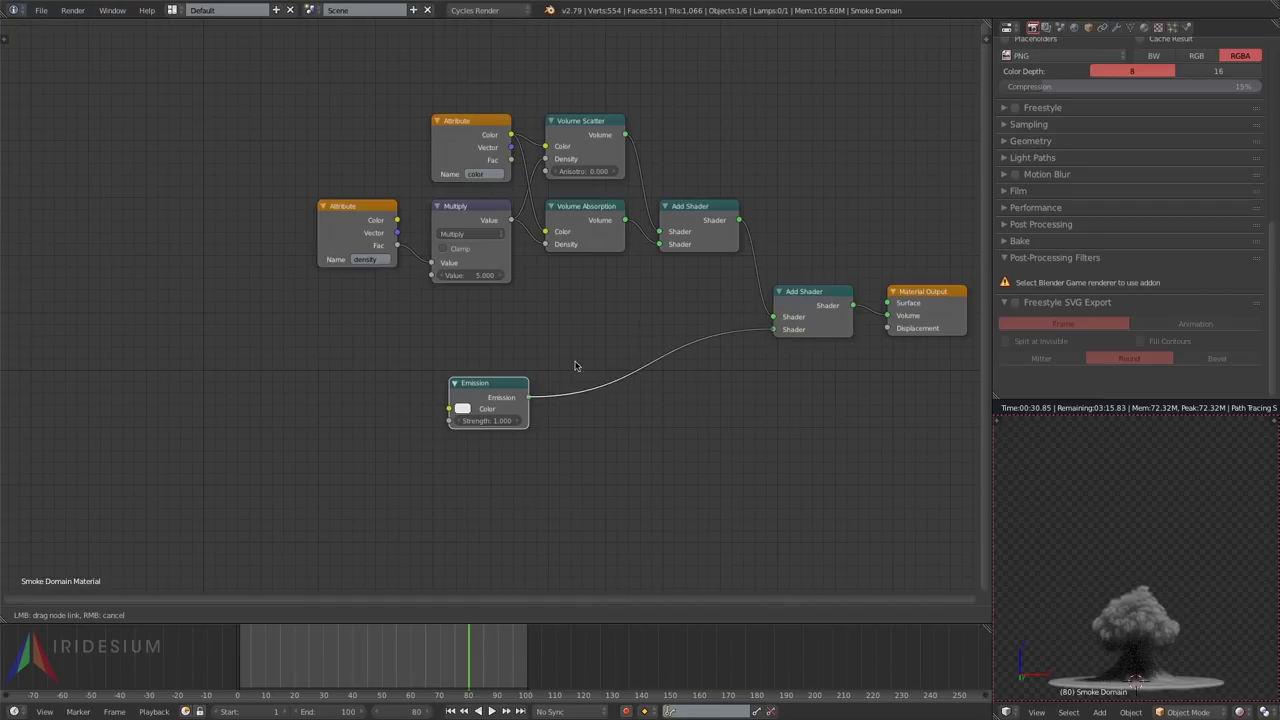
Step: Duplicate the density Attribute node, link its Color to the Emission colour, and rename its attribute to flame
left_click(337, 220)
key("shift+d")
left_click(320, 330)
left_click_drag(316, 326, 456, 410)
left_click(286, 366)
type("flame")
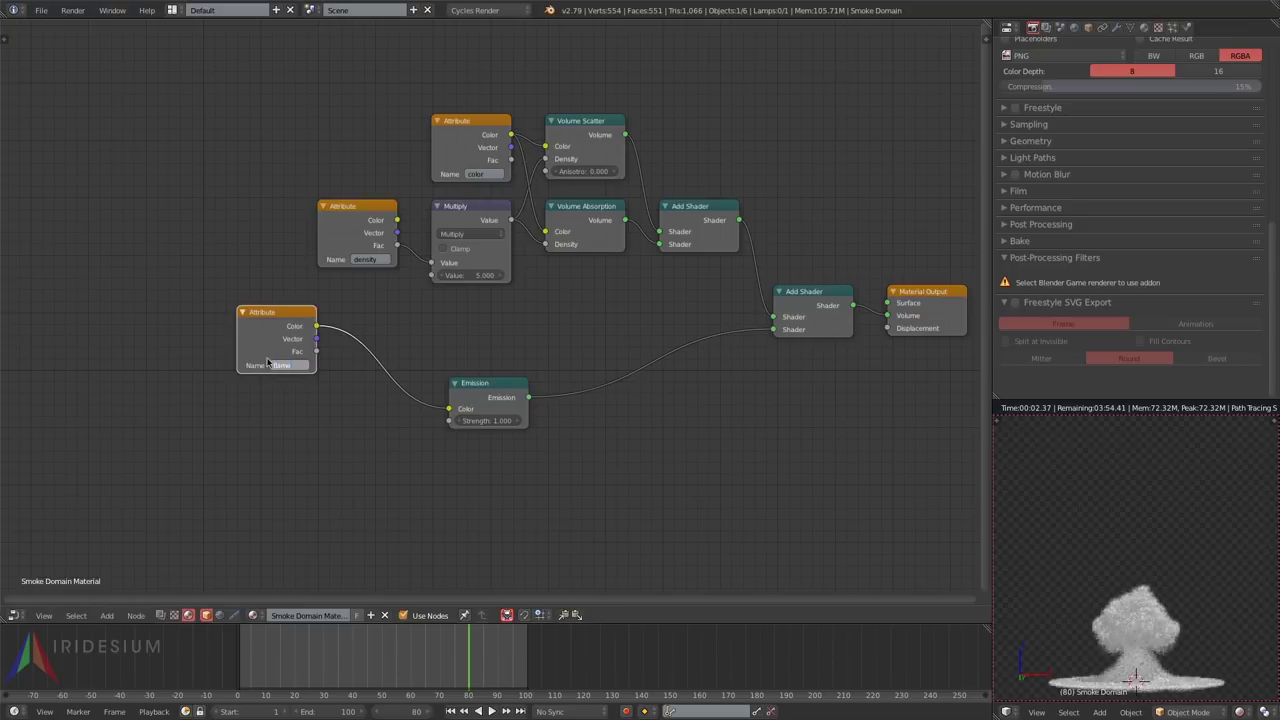
key("Return")
left_click_drag(284, 347, 195, 366)
Step: Move the density Attribute node away and insert a Bright/Contrast node between it and the Multiply node
left_click(360, 210)
key("g")
left_click(199, 248)
key("shift+a")
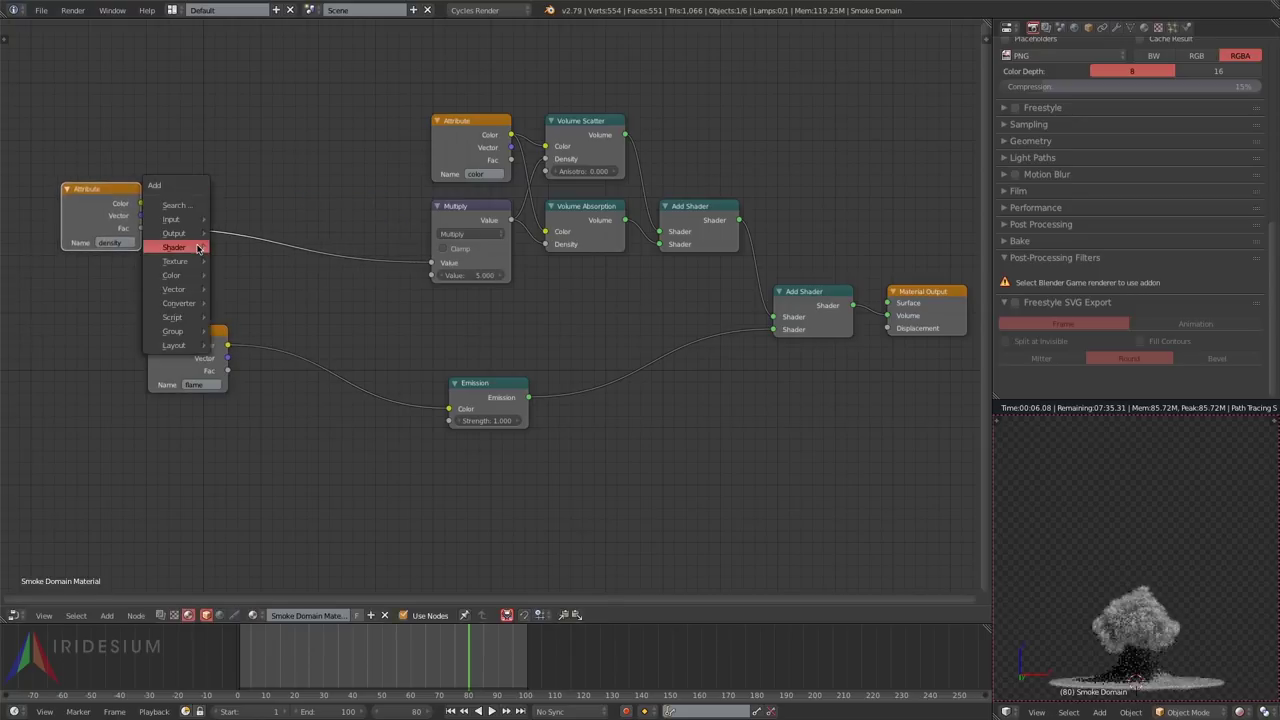
mouse_move(181, 304)
mouse_move(175, 275)
left_click(250, 276)
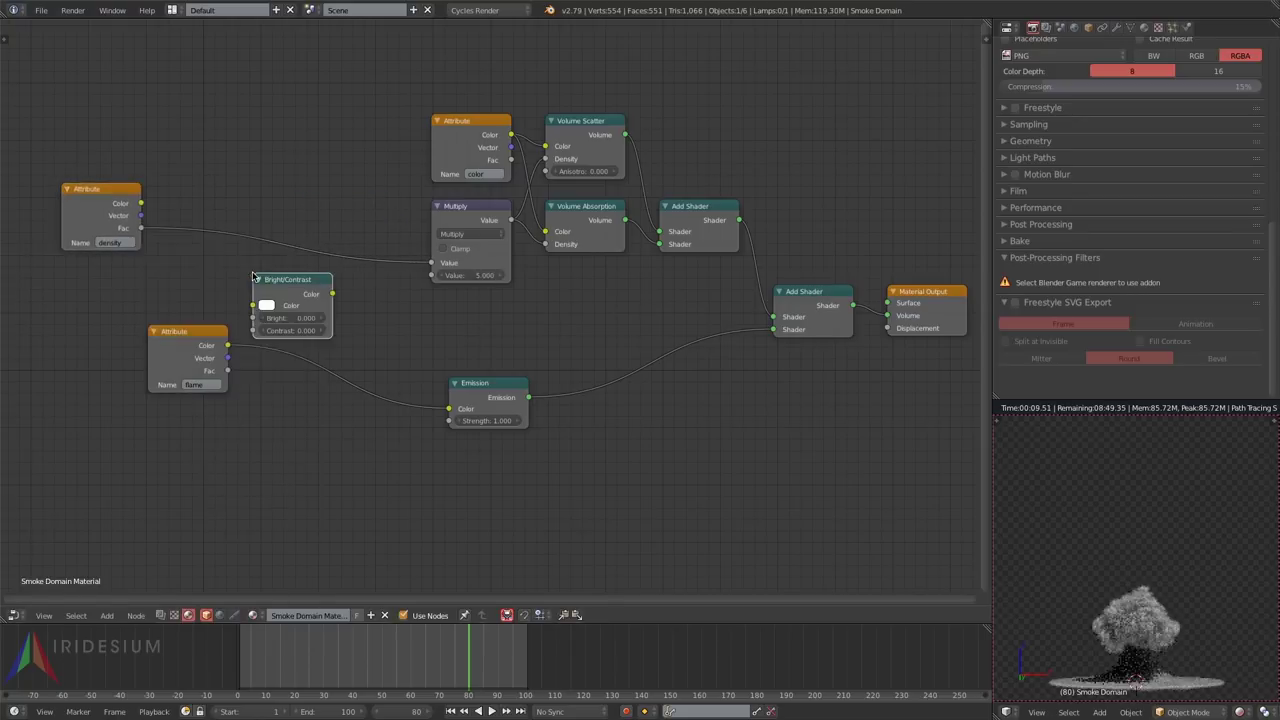
left_click(180, 216)
Step: Set the Bright/Contrast node's contrast to 0.4 and its brightness to 0.1
left_click(228, 268)
key("BackSpace")
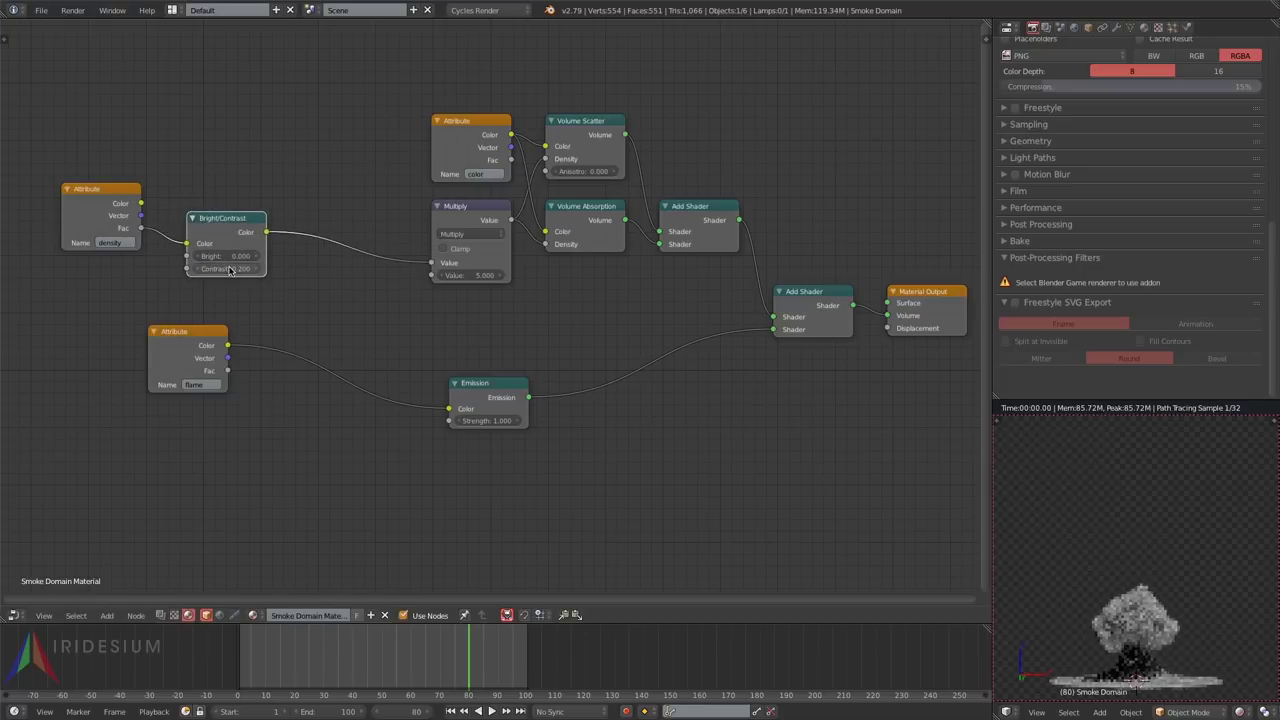
left_click(229, 270)
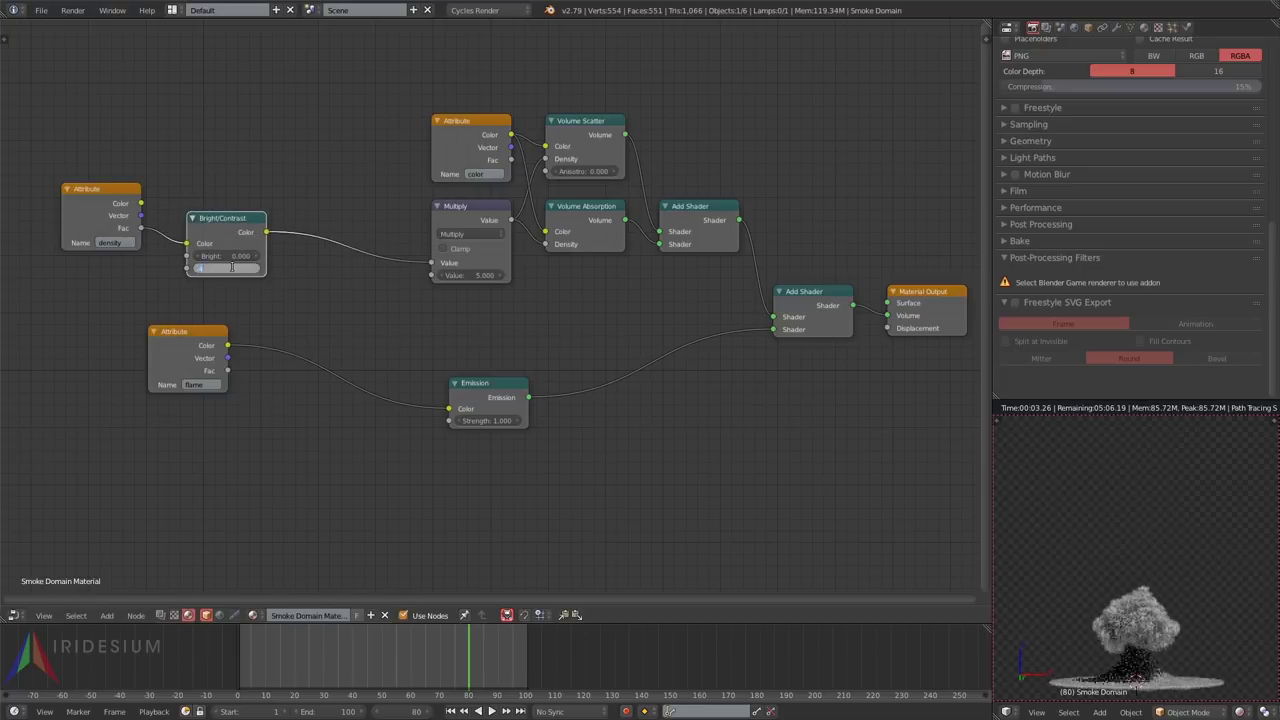
type(".4")
key("Return")
left_click(219, 256)
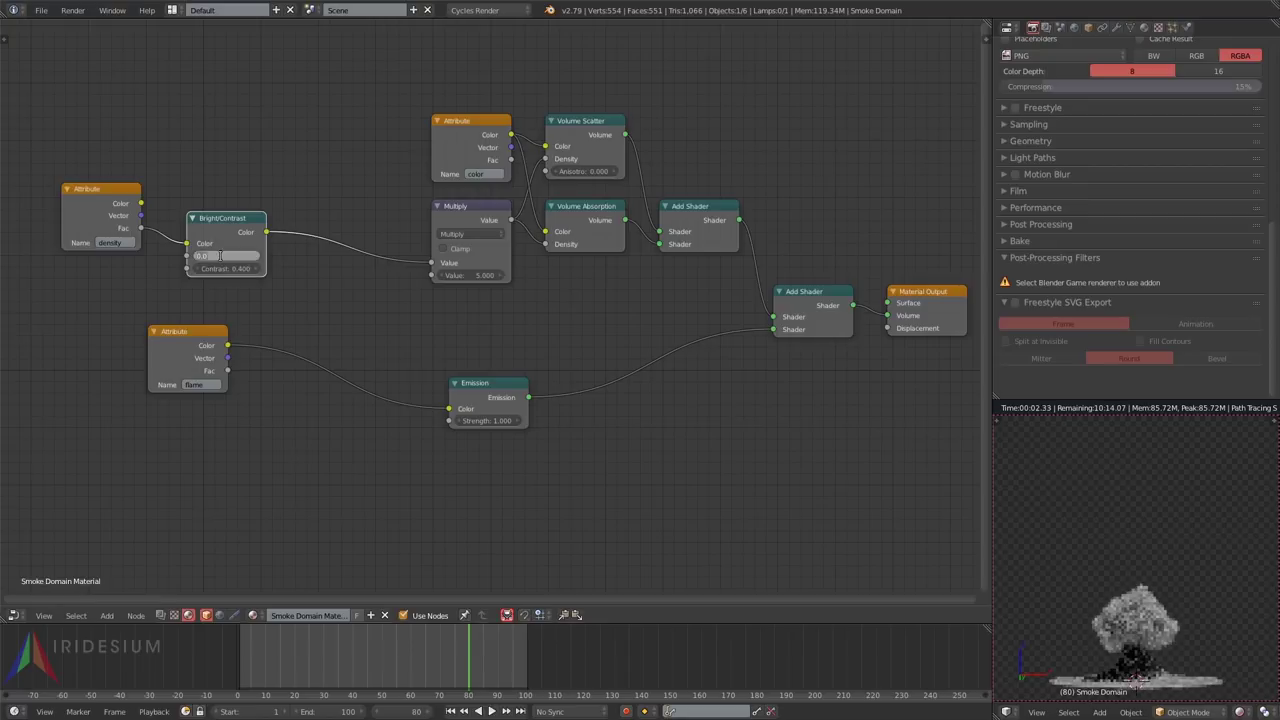
type(".1")
key("Return")
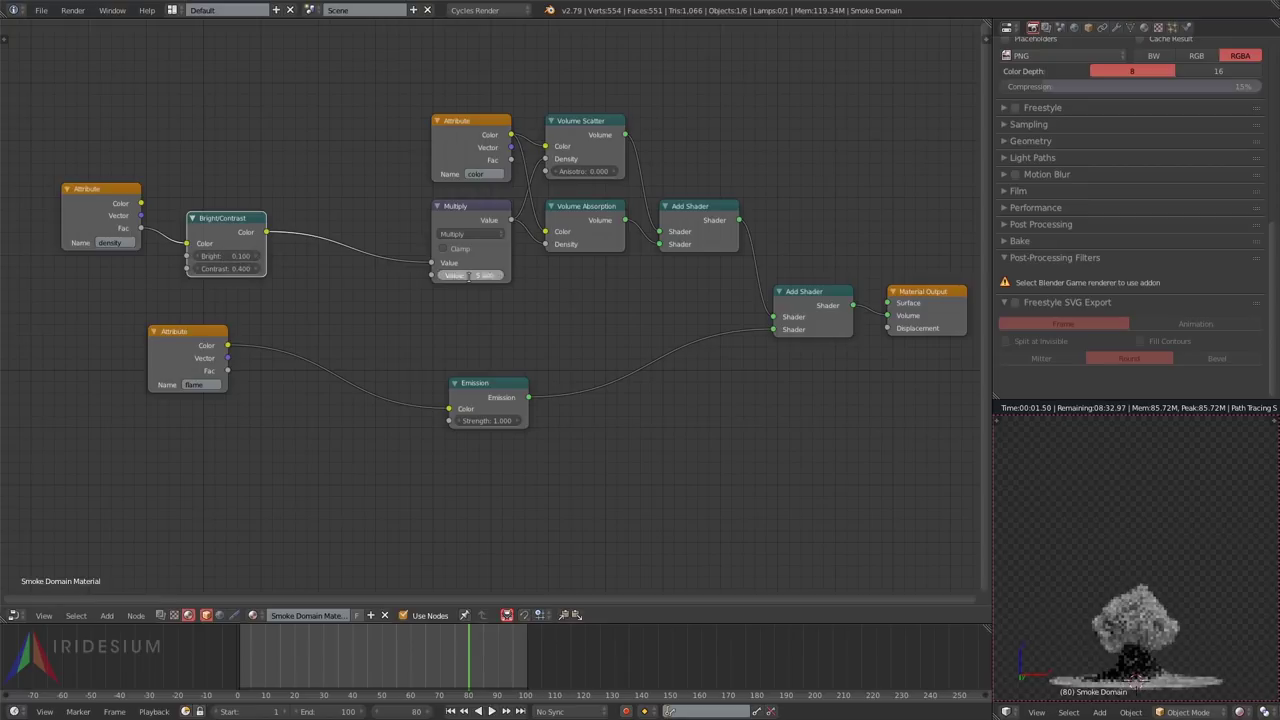
Step: Try a value of 10 in the density Multiply node, and set it to 40
left_click(461, 273)
type("10")
key("Return")
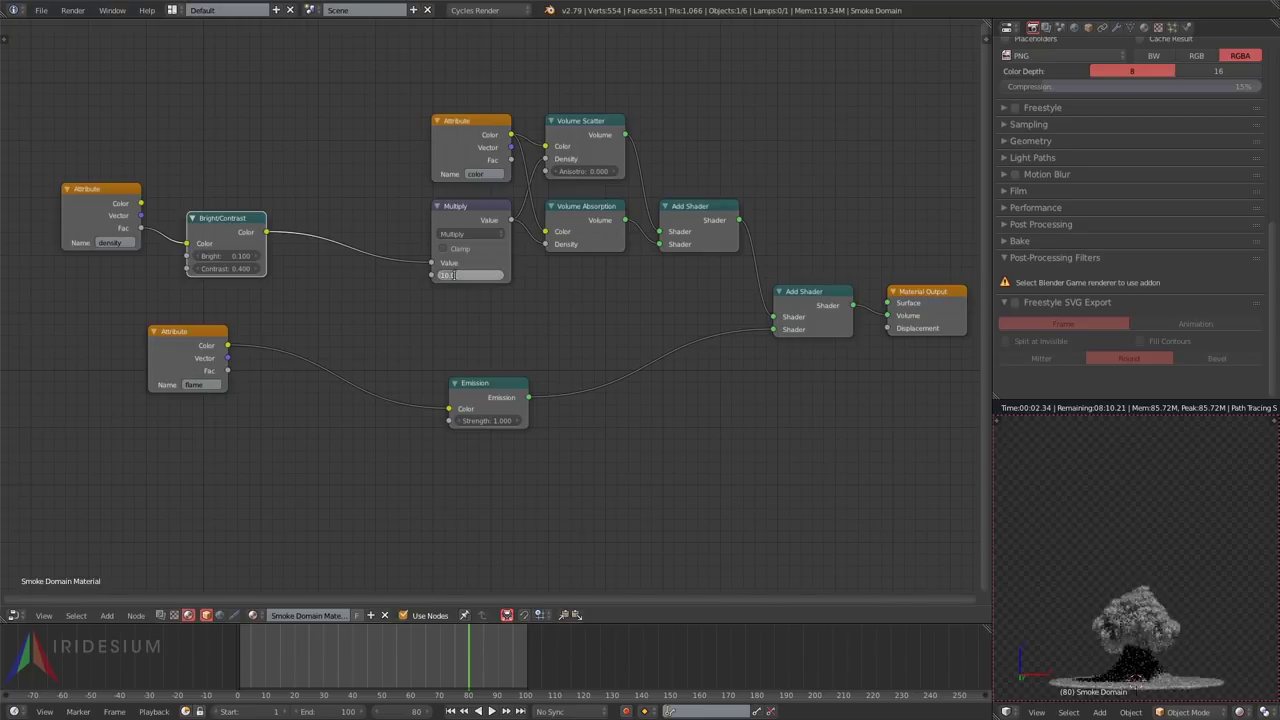
left_click(453, 275)
type("40")
key("Return")
Step: Set the Emission shader's strength to 25
key("shift+a")
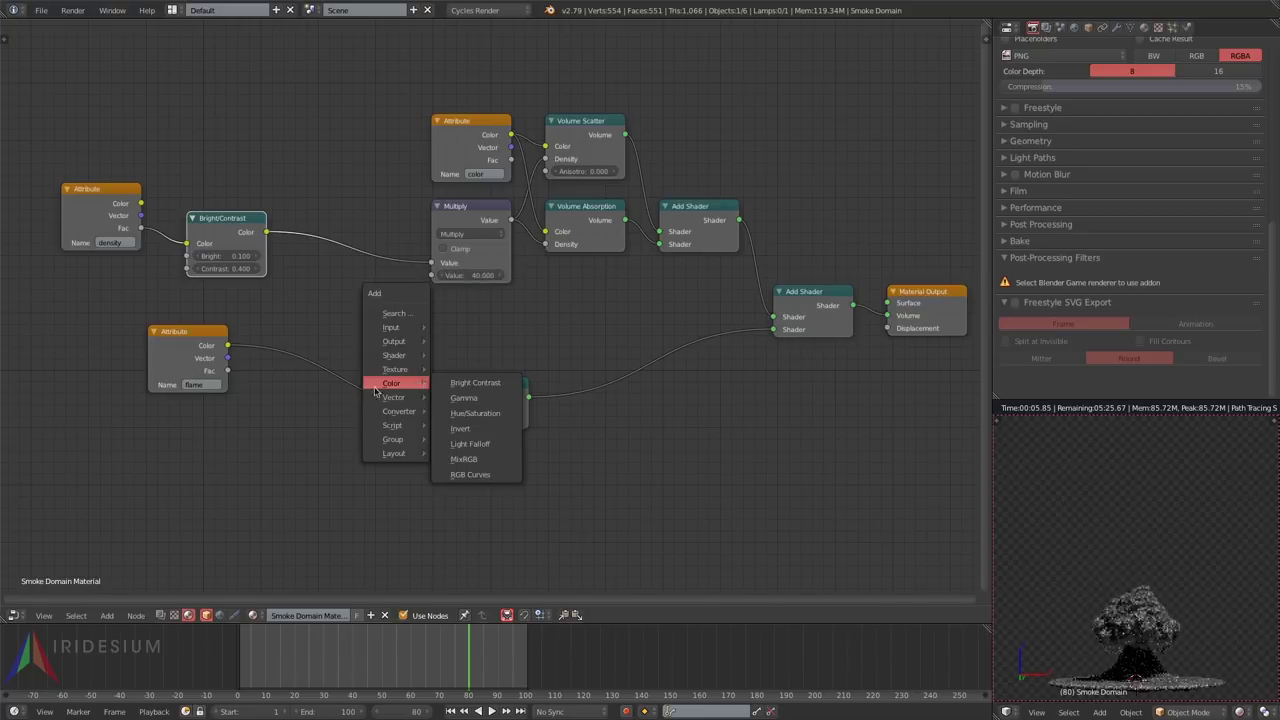
left_click(494, 421)
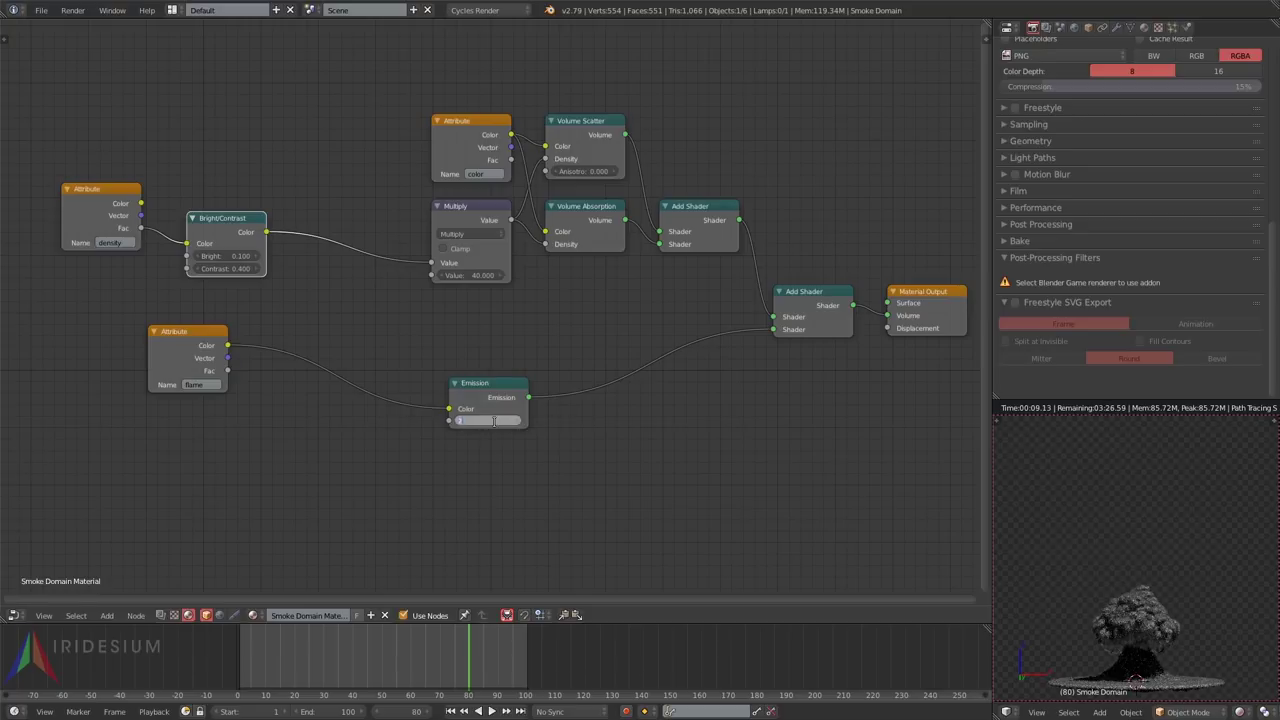
type("25")
key("Return")
Step: Insert a ColorRamp node between the flame Attribute and the Emission shader's colour input
key("shift+a")
mouse_move(251, 406)
left_click(335, 425)
left_click(296, 379)
Step: Add a stop at position 0.5 on the flame ColorRamp and colour it bright orange-red
scroll(345, 425, "up", 2)
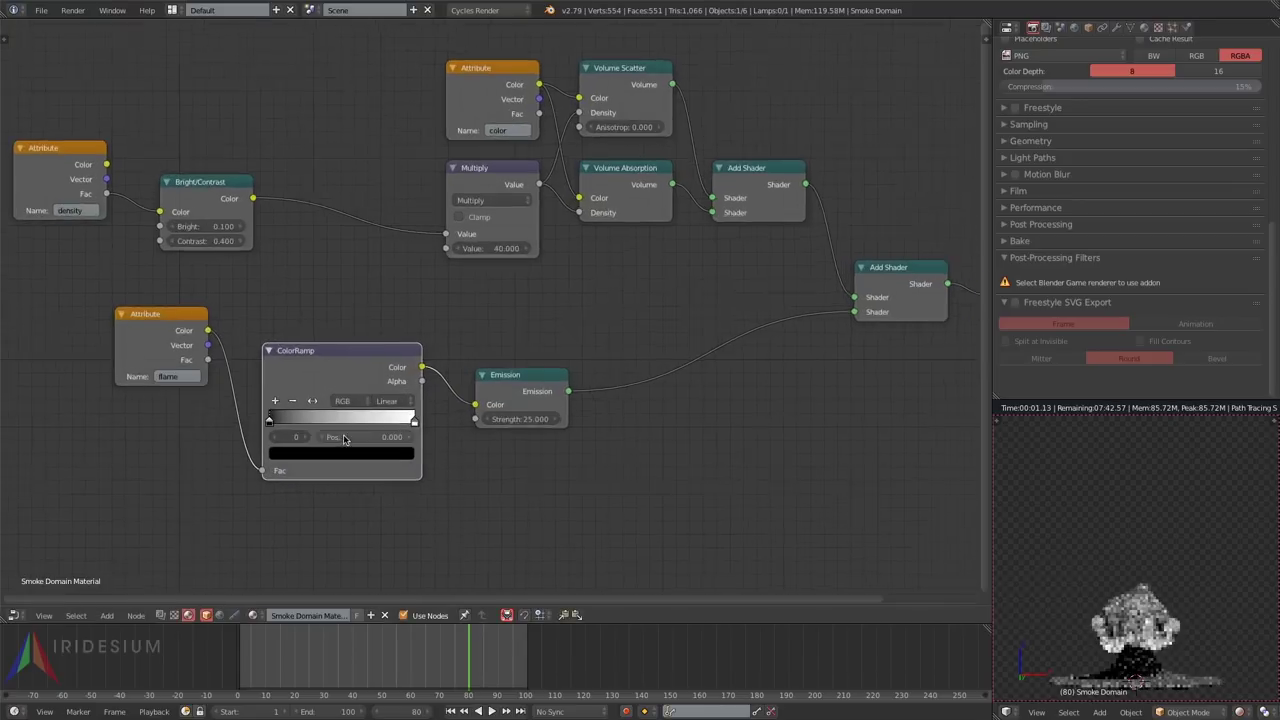
left_click(263, 395)
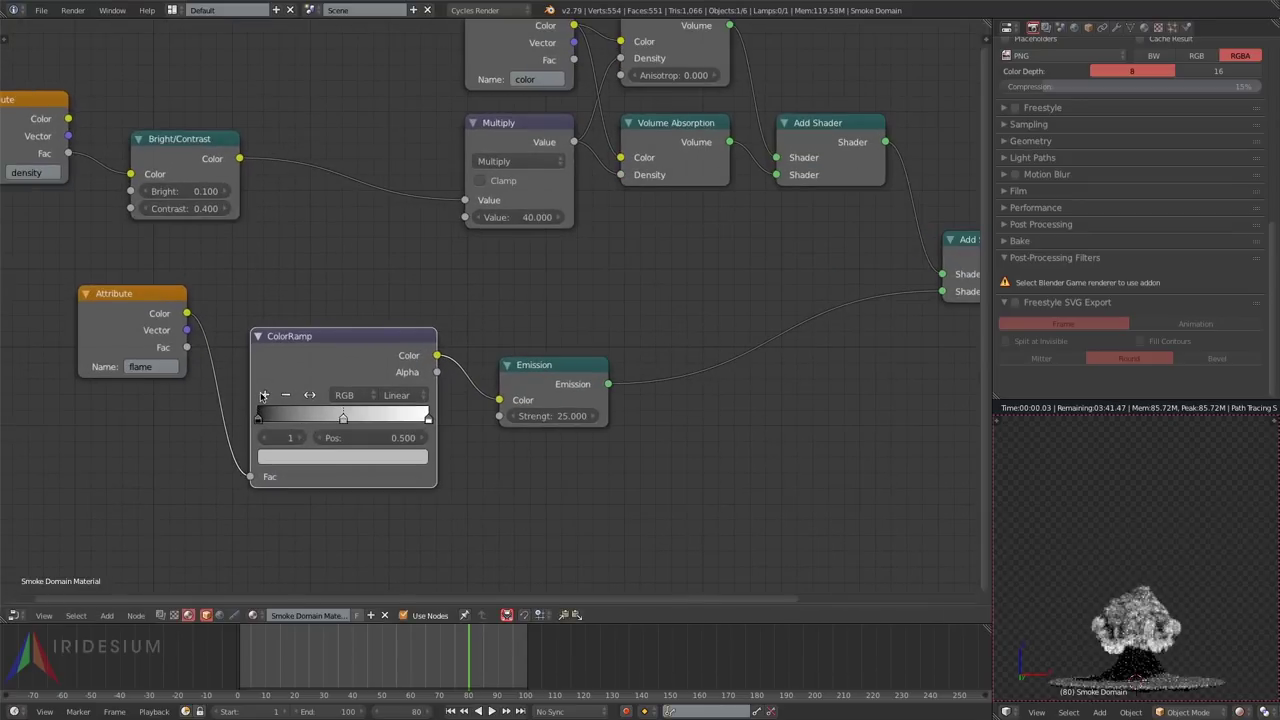
left_click(334, 456)
left_click_drag(324, 288, 314, 333)
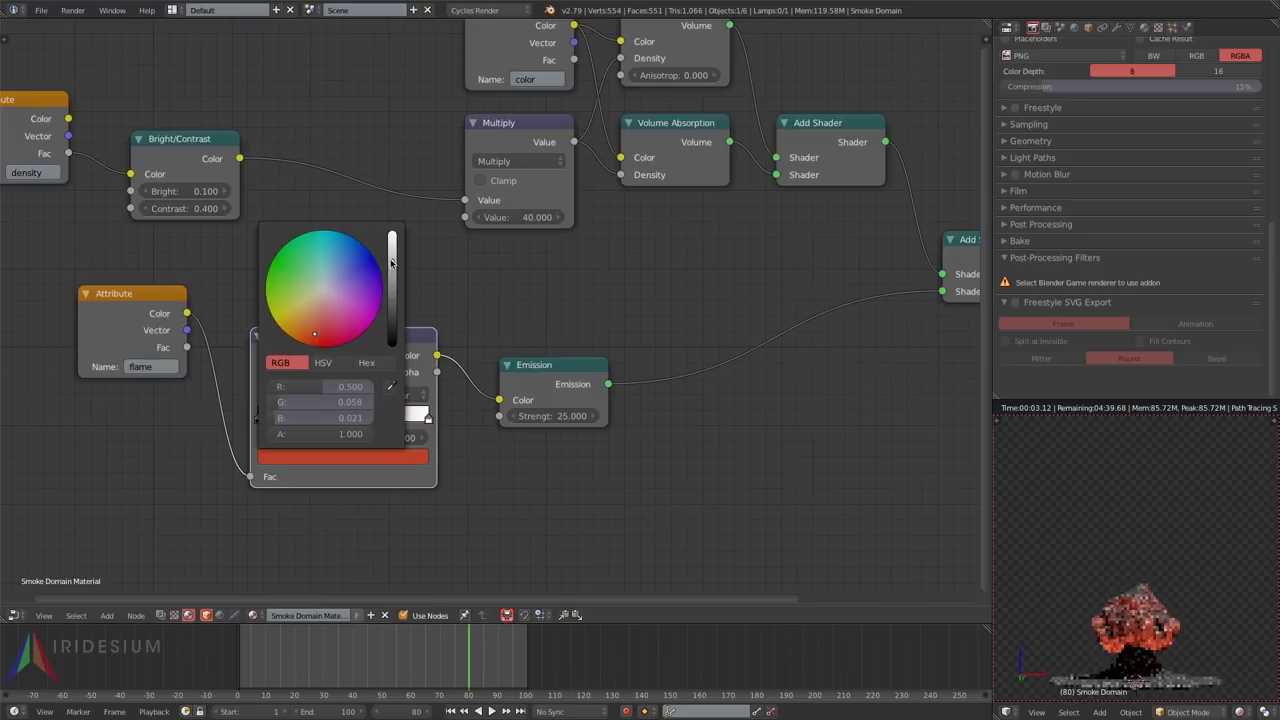
left_click_drag(391, 260, 394, 230)
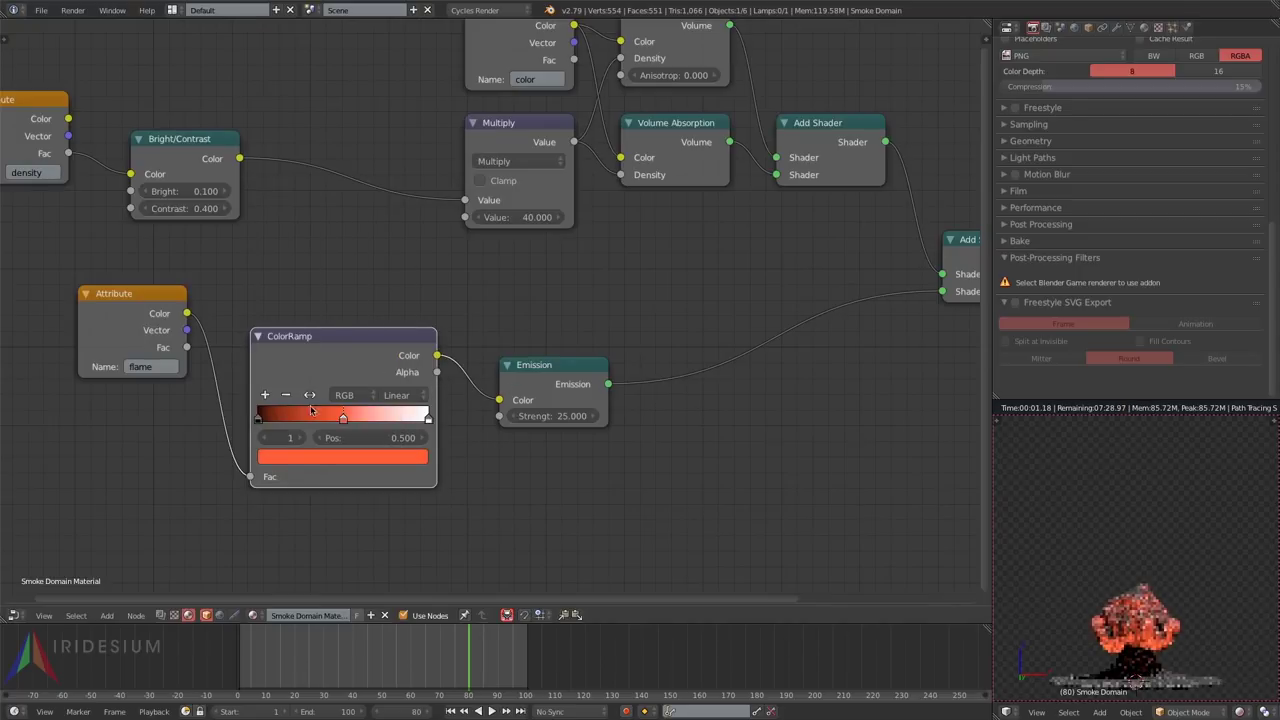
Step: Add a darker red stop between the black and orange-red stops of the flame ColorRamp
left_click(265, 395)
left_click(340, 456)
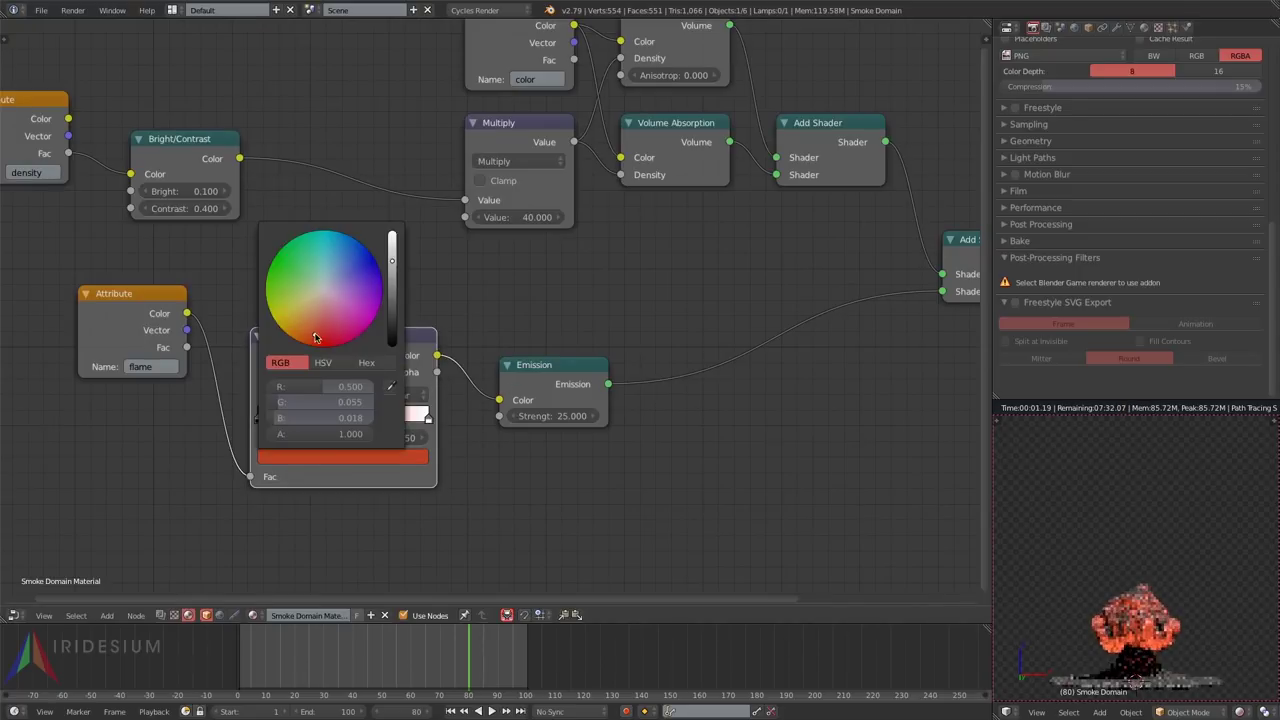
left_click_drag(395, 281, 392, 234)
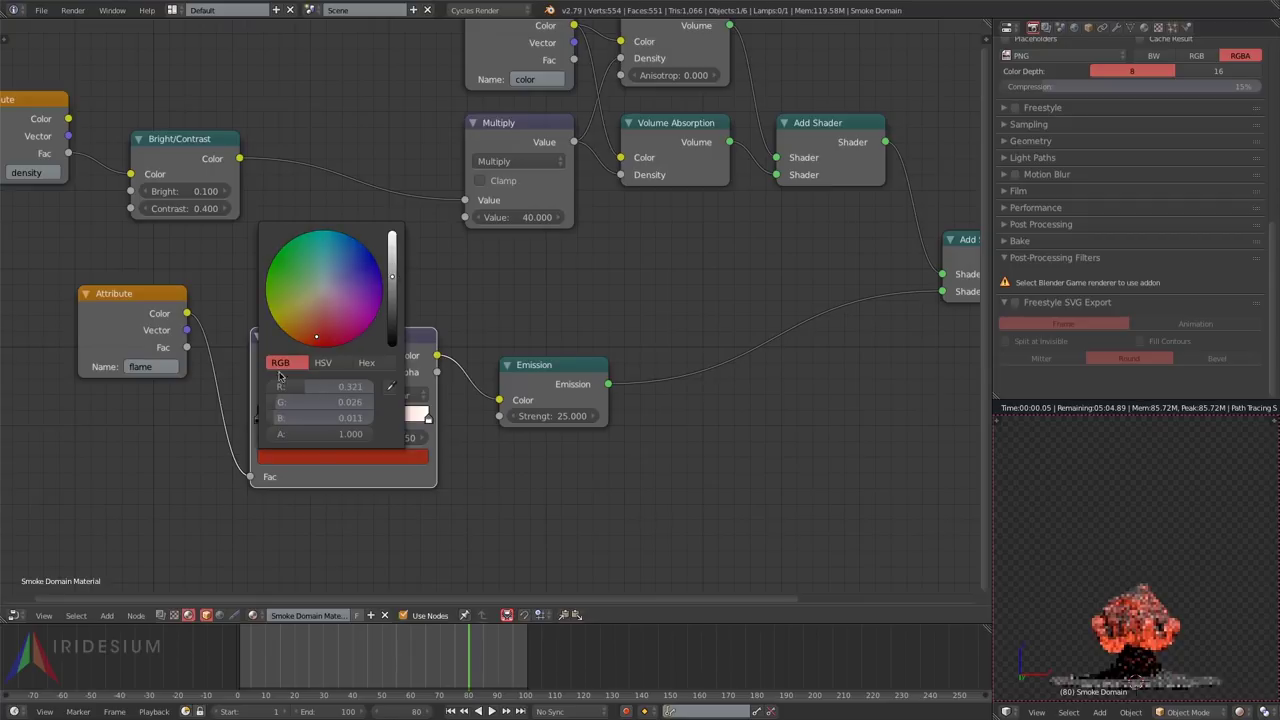
left_click(347, 455)
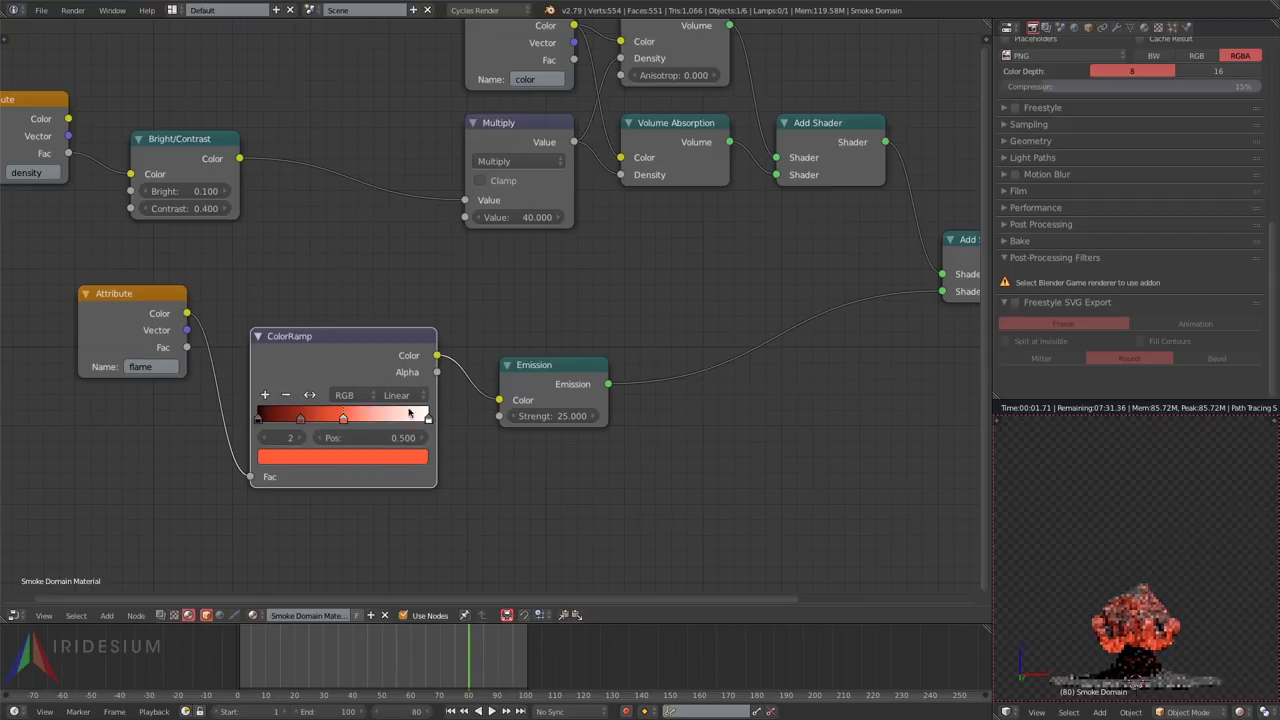
Step: Add another stop to the flame ColorRamp, colour it pale yellow and place it at position 0.829
left_click(265, 394)
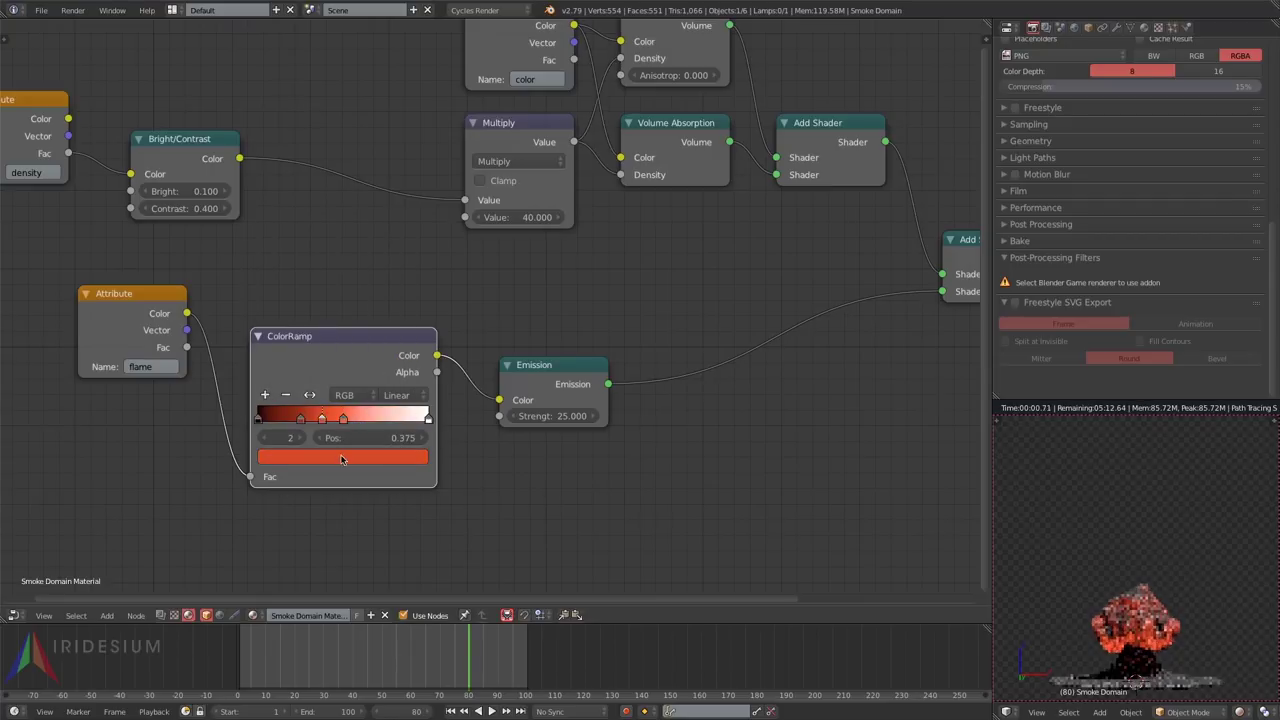
left_click(340, 456)
left_click(310, 305)
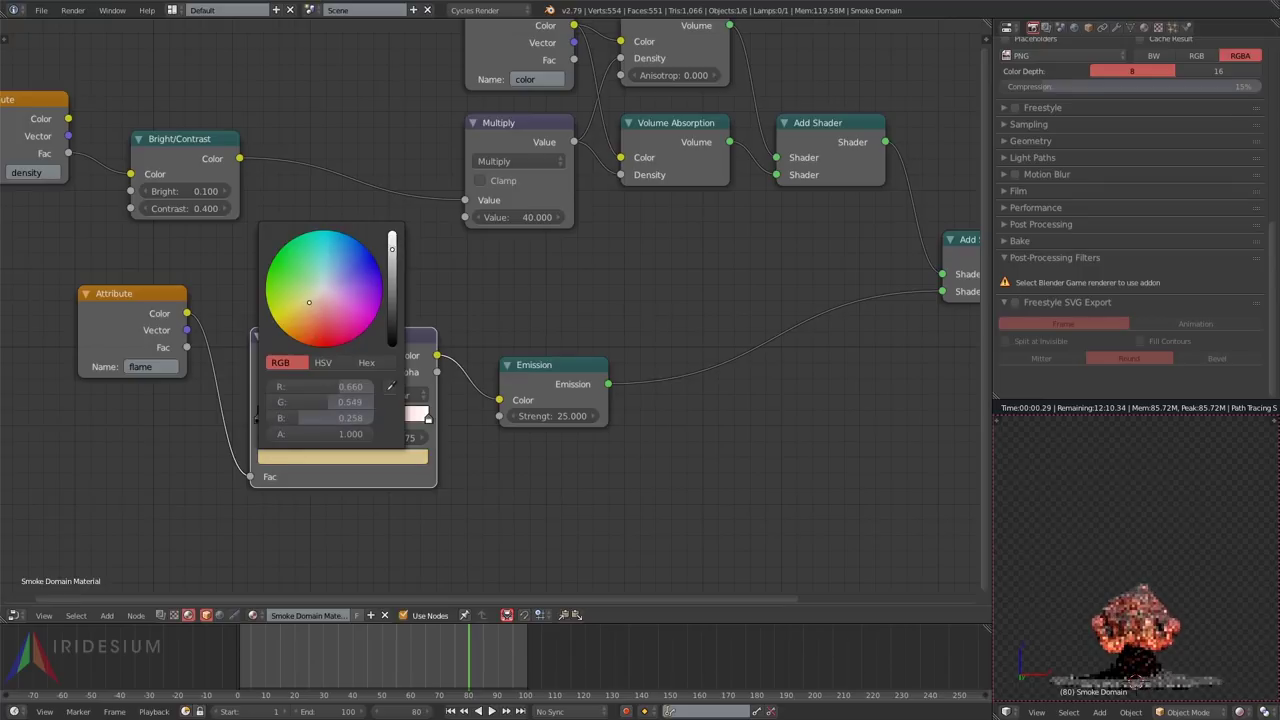
left_click(401, 416)
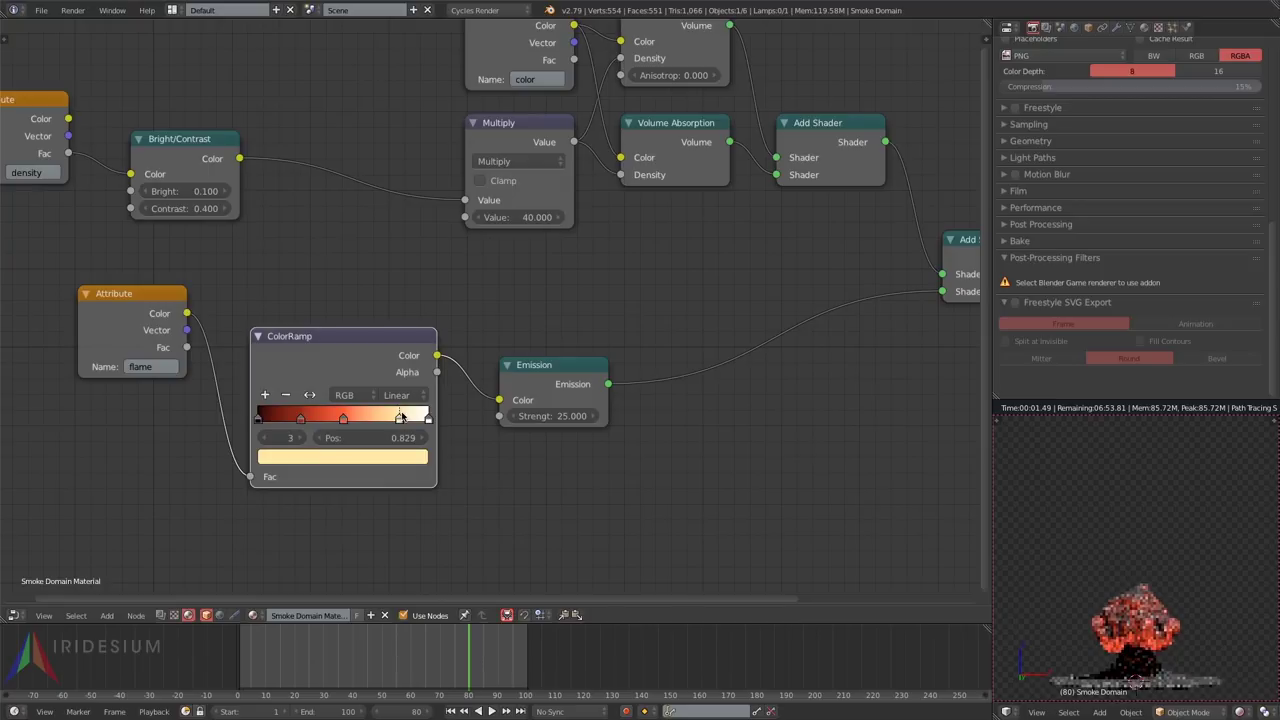
Step: Try an Emission strength of 10, and set it to 30
middle_click_drag(604, 450, 471, 432)
left_click(440, 399)
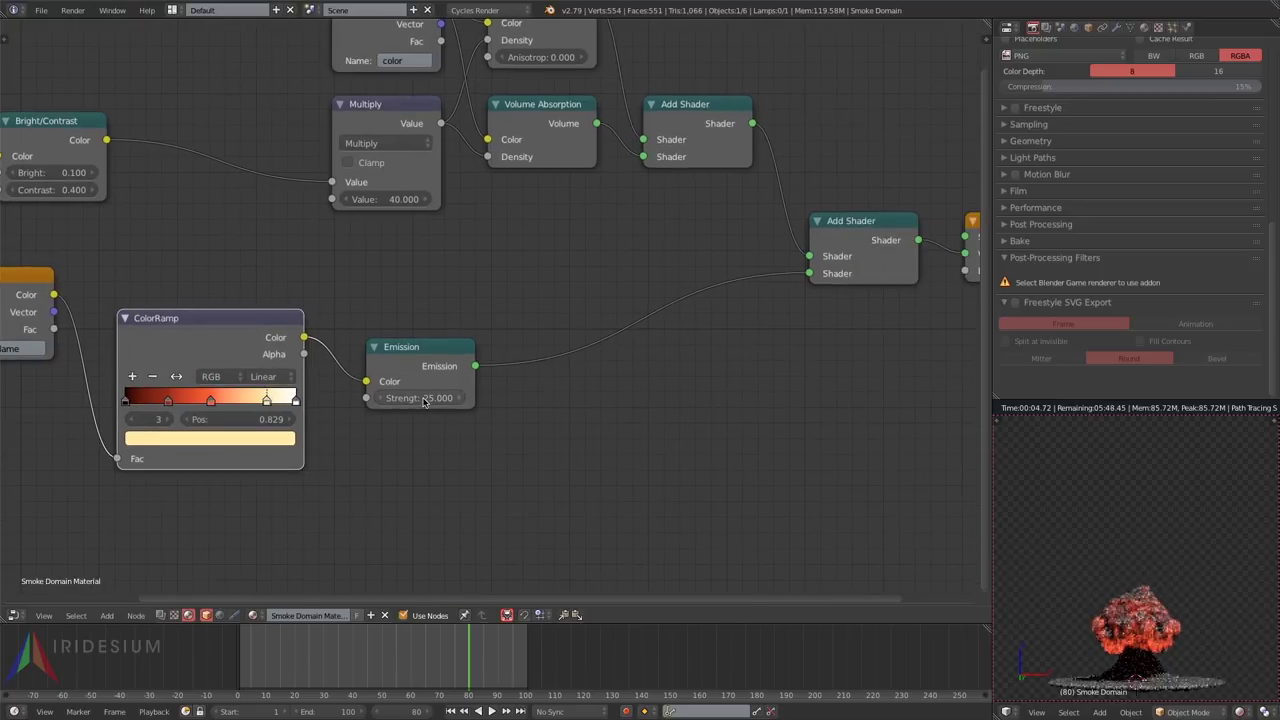
type("10")
key("Return")
left_click(421, 396)
type("30")
key("Return")
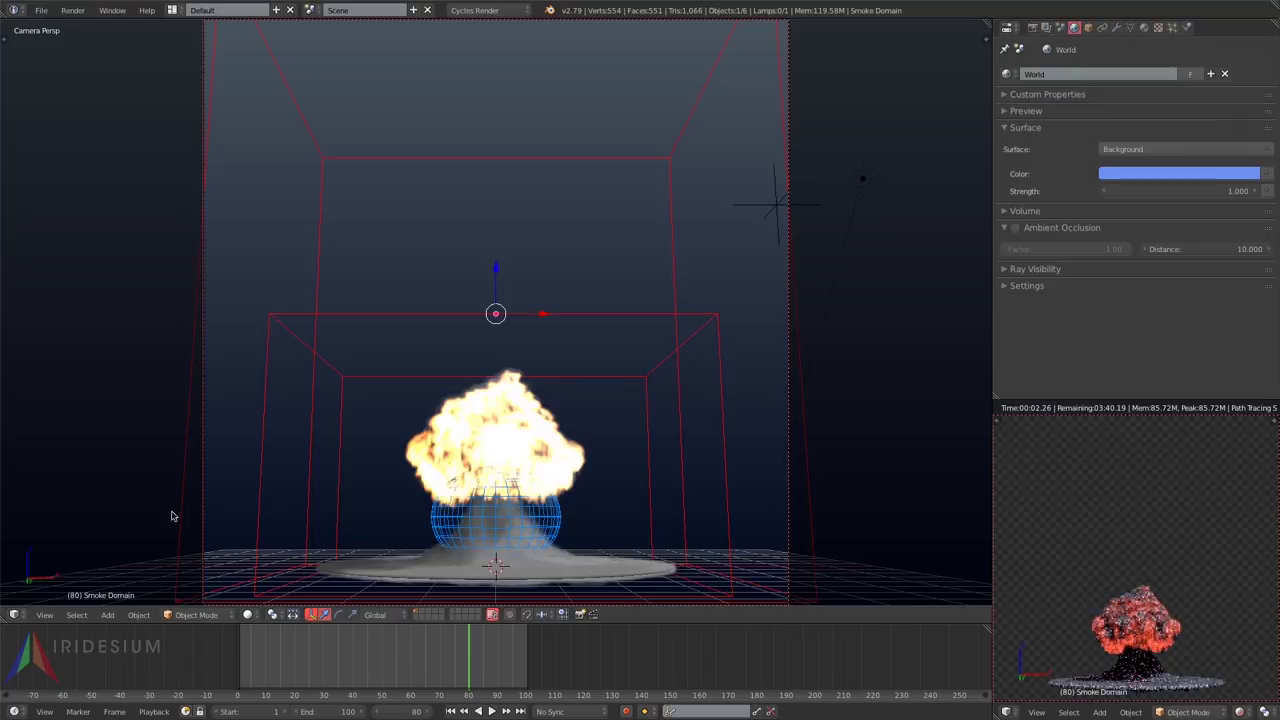
Step: Turn the main 3D view back into the node editor showing the smoke domain's material
left_click(20, 617)
left_click(56, 464)
middle_click_drag(442, 381, 620, 562)
Step: Move the color Attribute node away, merge its outgoing links at a reroute point and insert an RGB Curves node before it
right_click_drag(645, 259, 366, 203)
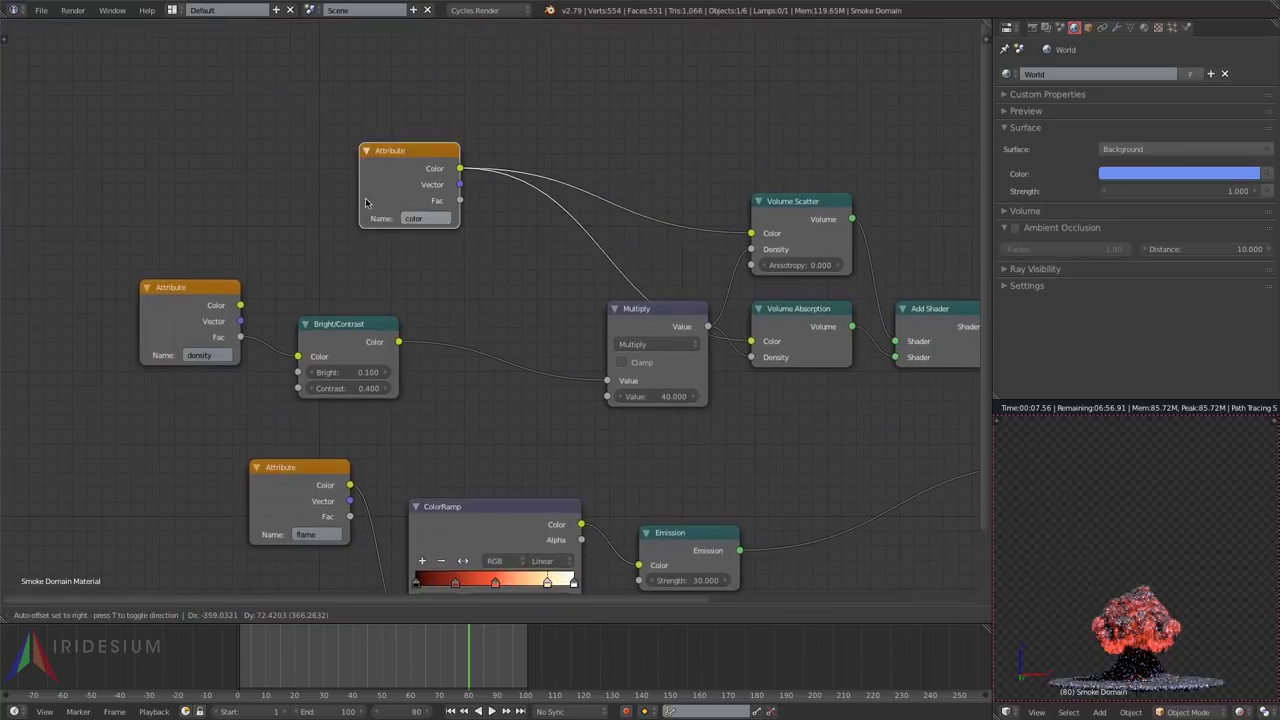
left_click_drag(365, 203, 270, 176)
right_click_drag(655, 192, 655, 195, "shift")
key("shift+a")
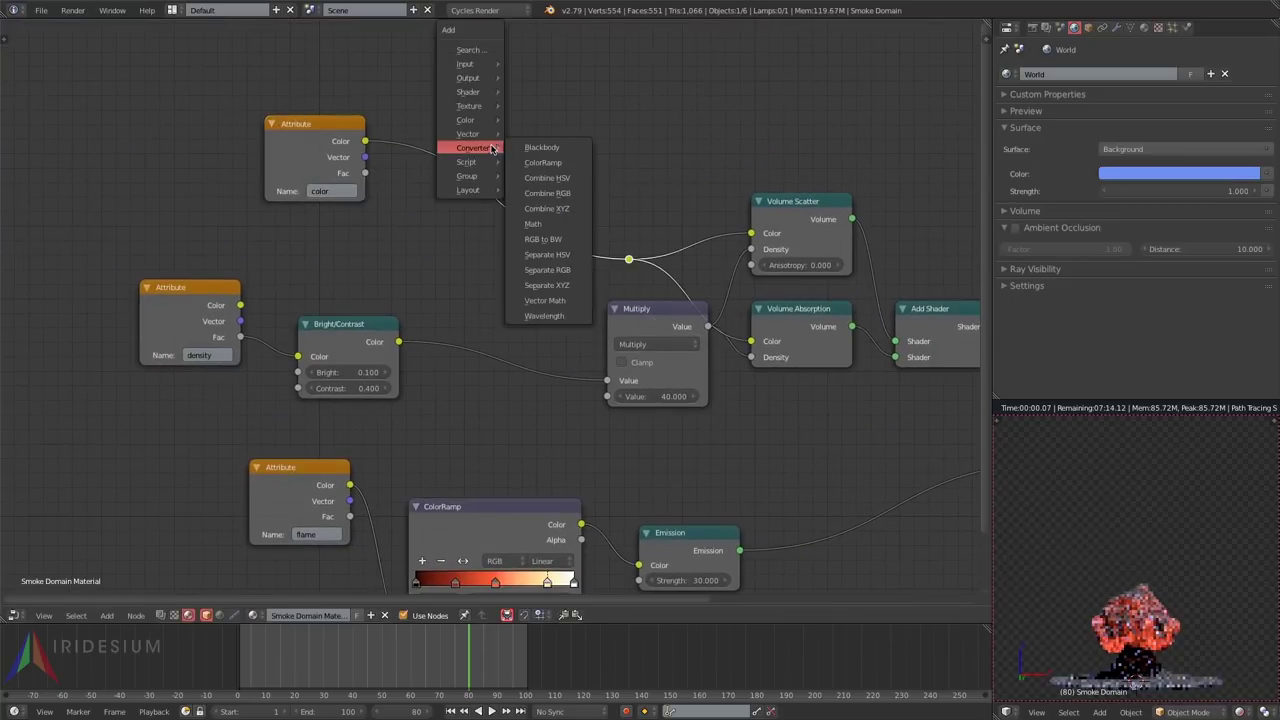
mouse_move(479, 165)
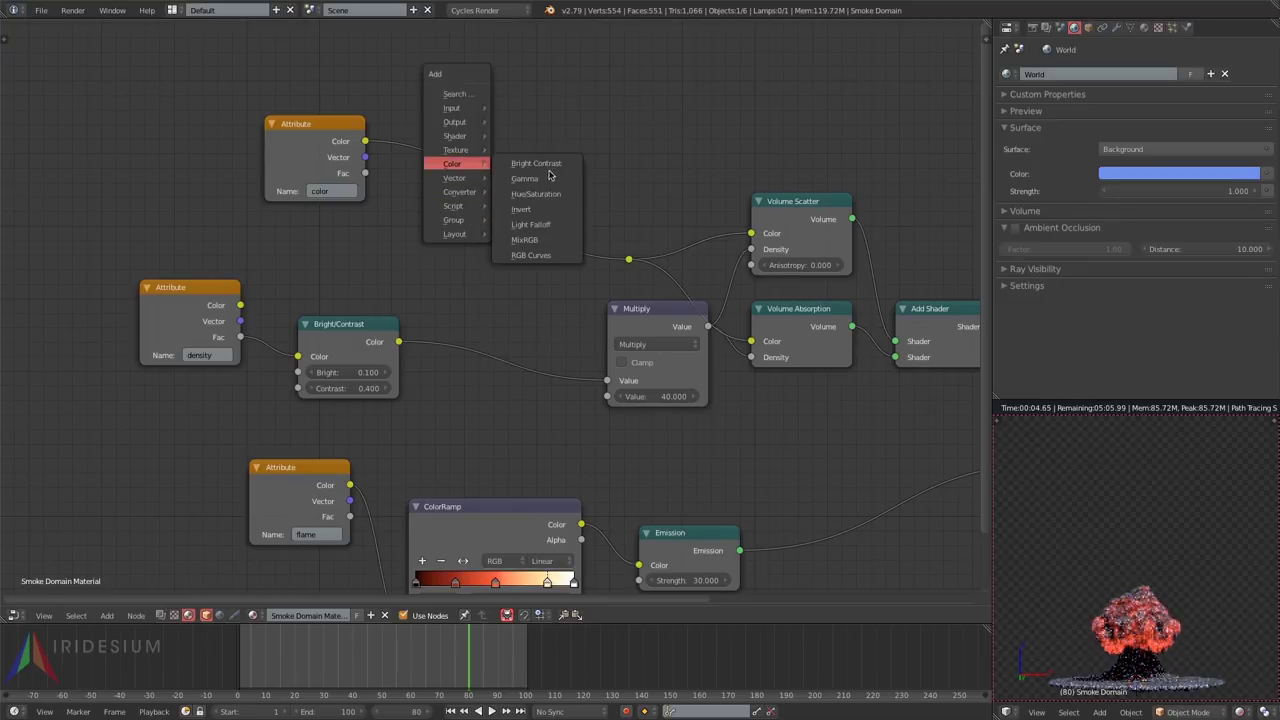
left_click(531, 255)
left_click(422, 107)
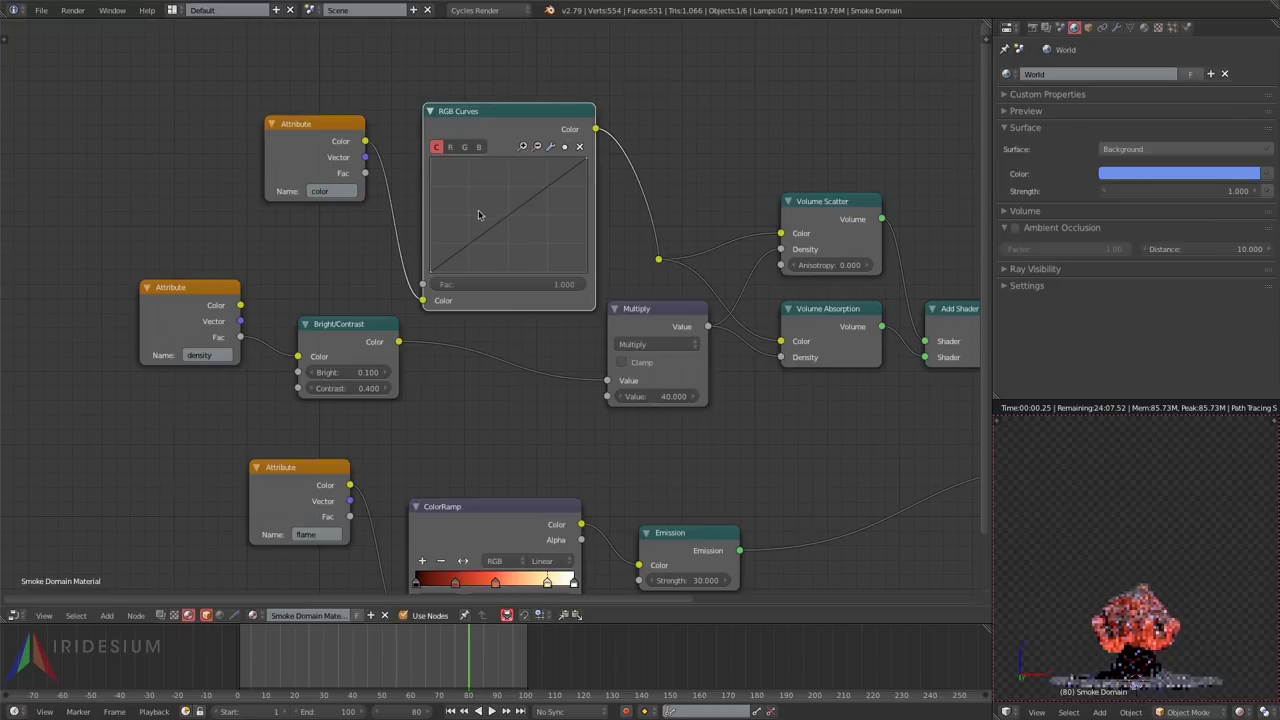
Step: Raise the RGB Curves midpoints to about 0.44, 0.60 for red, 0.46, 0.54 for green and 0.45, 0.57 for the combined curve
left_click_drag(509, 214, 500, 204)
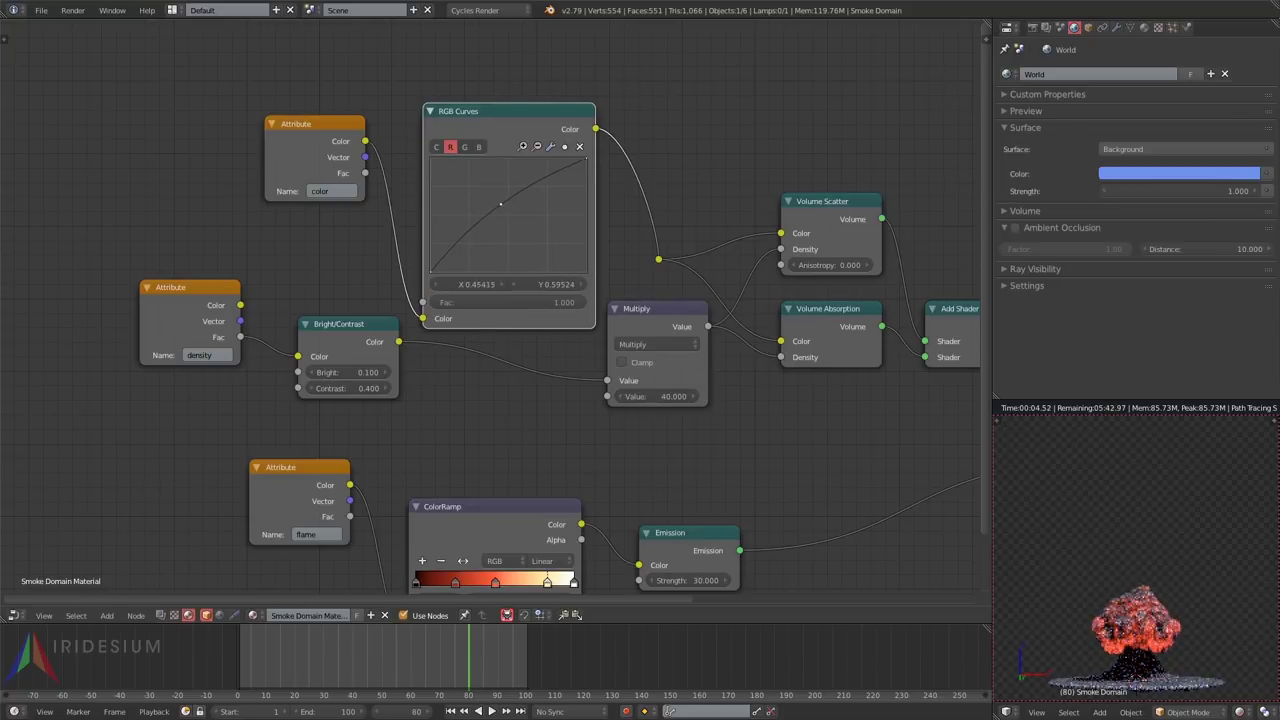
left_click(464, 148)
left_click_drag(509, 218, 502, 212)
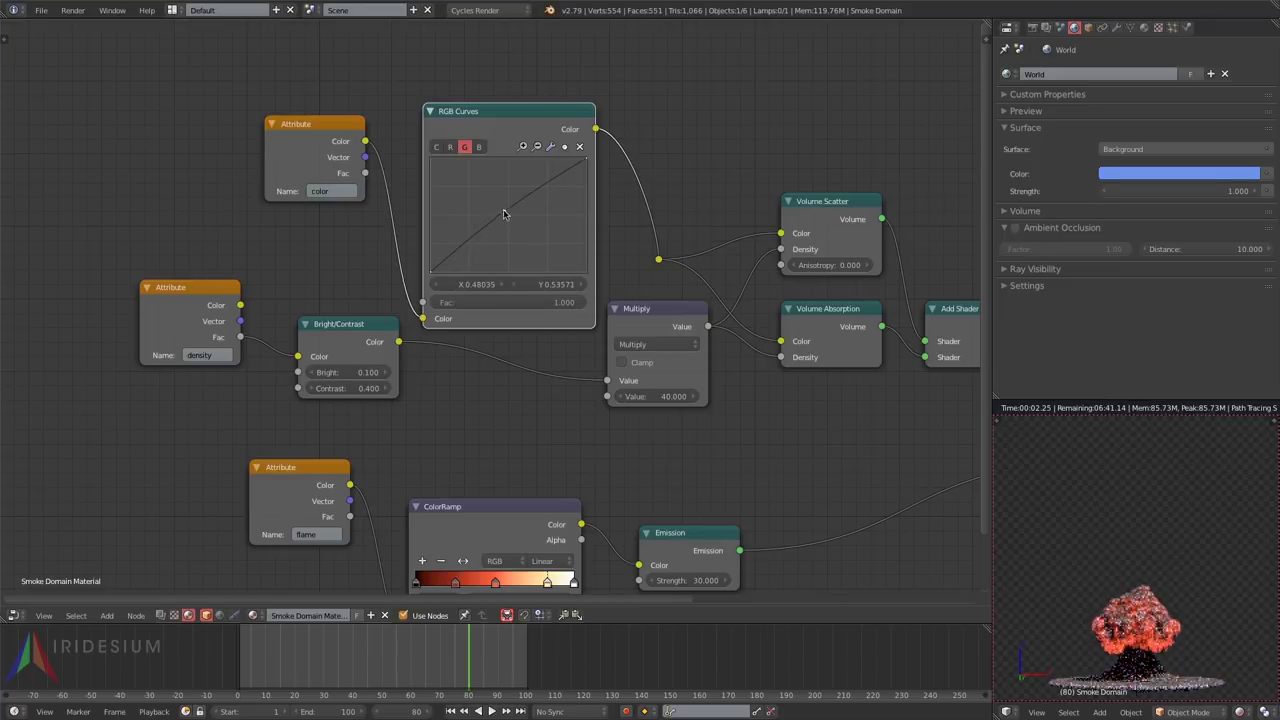
left_click(436, 147)
left_click_drag(508, 218, 501, 208)
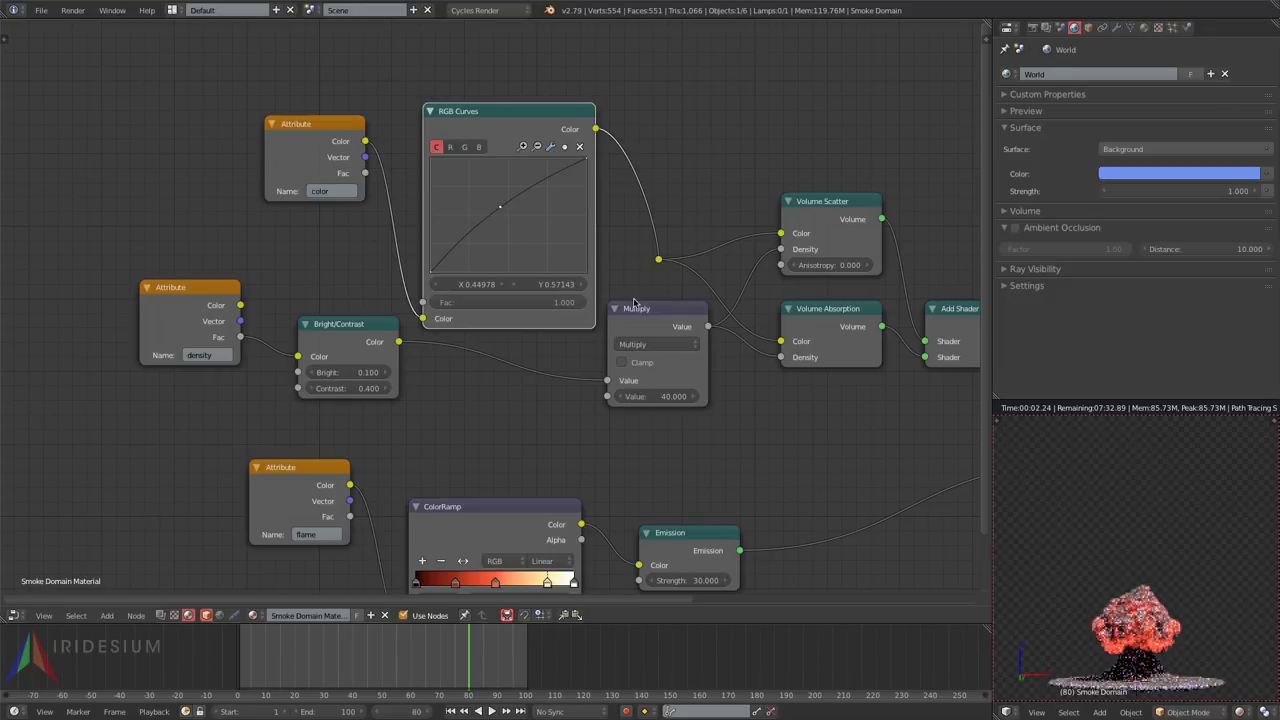
left_click(450, 147)
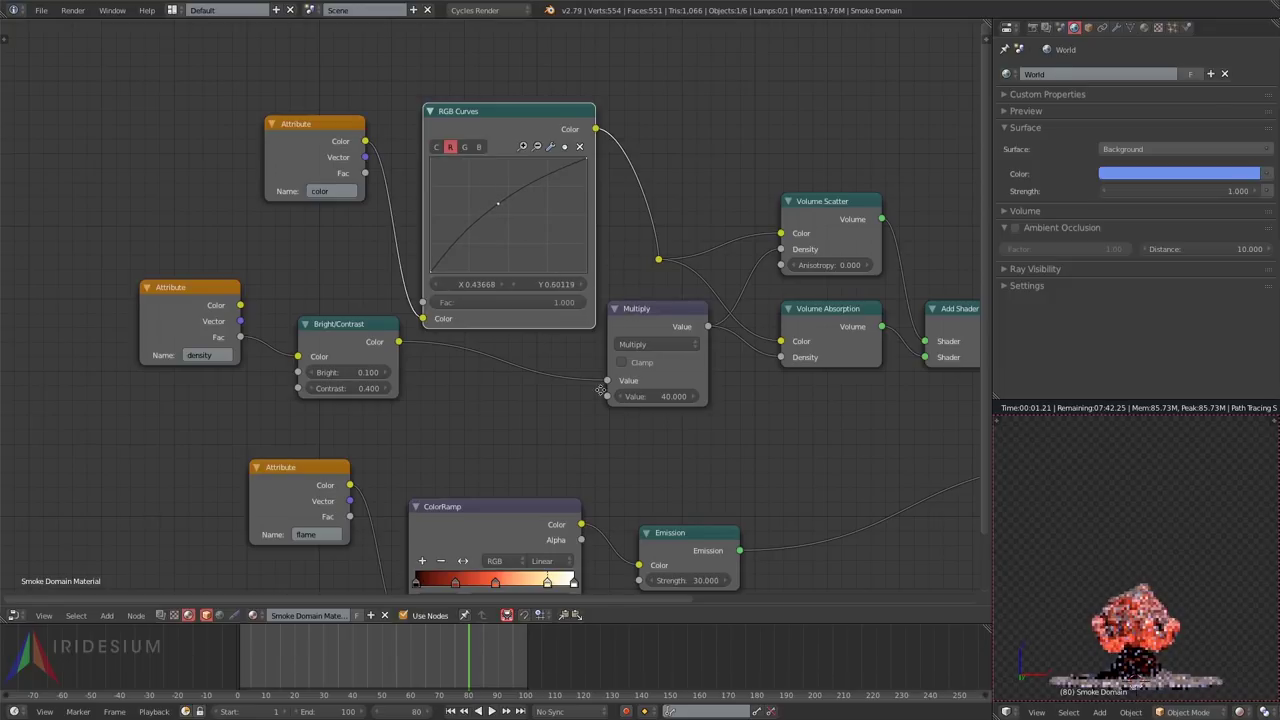
Step: Move the flame ColorRamp's white stop to 0.930 and insert a ColorRamp between the density Bright/Contrast and Multiply nodes
middle_click_drag(596, 386, 493, 257)
middle_click_drag(708, 371, 815, 379)
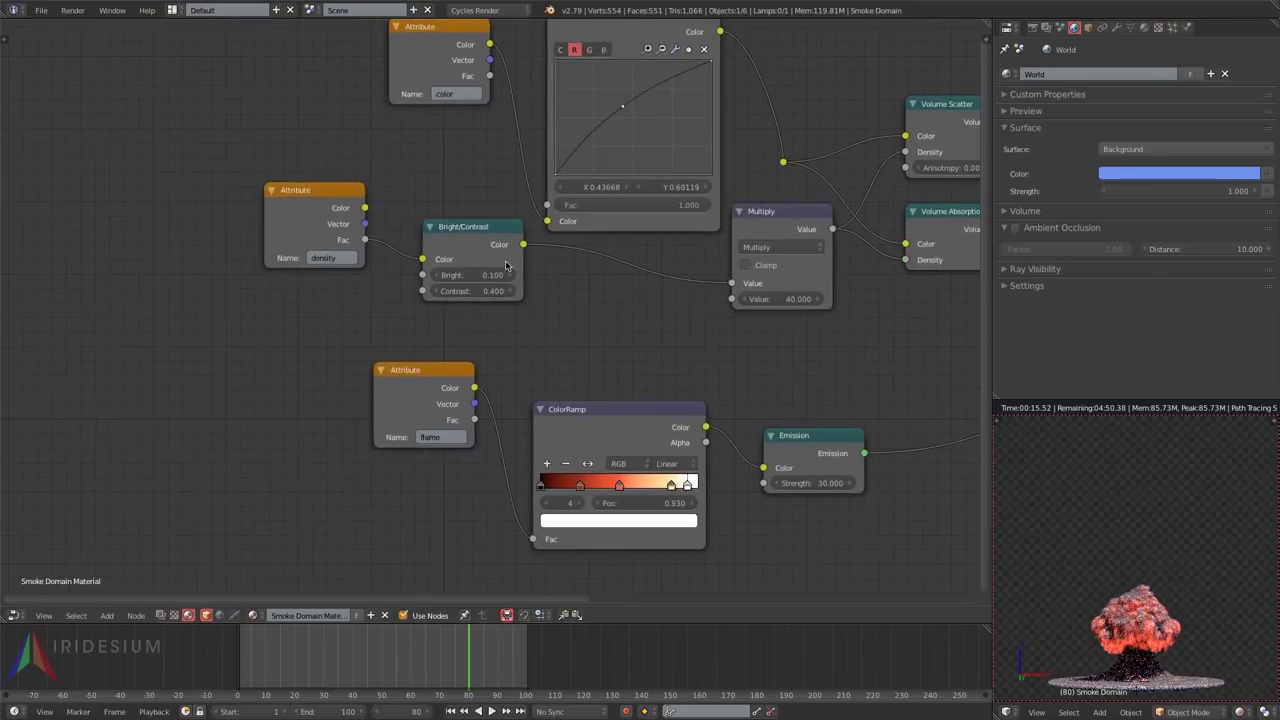
key("shift+a")
mouse_move(495, 288)
left_click(555, 308)
left_click(505, 238)
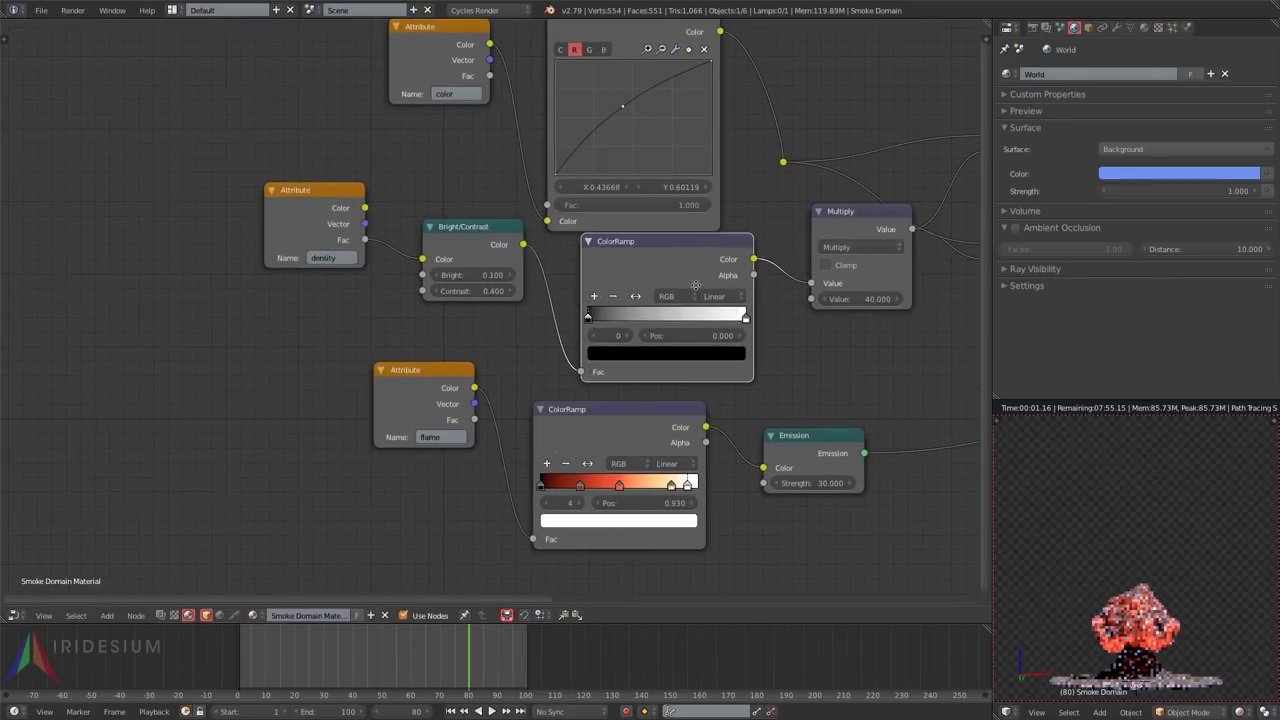
Step: Shift the density ColorRamp's black stop slightly inward and add a stop at position 0.524
scroll(715, 287, "up", 2)
scroll(515, 320, "down", 1)
left_click_drag(516, 320, 522, 312)
left_click(522, 297)
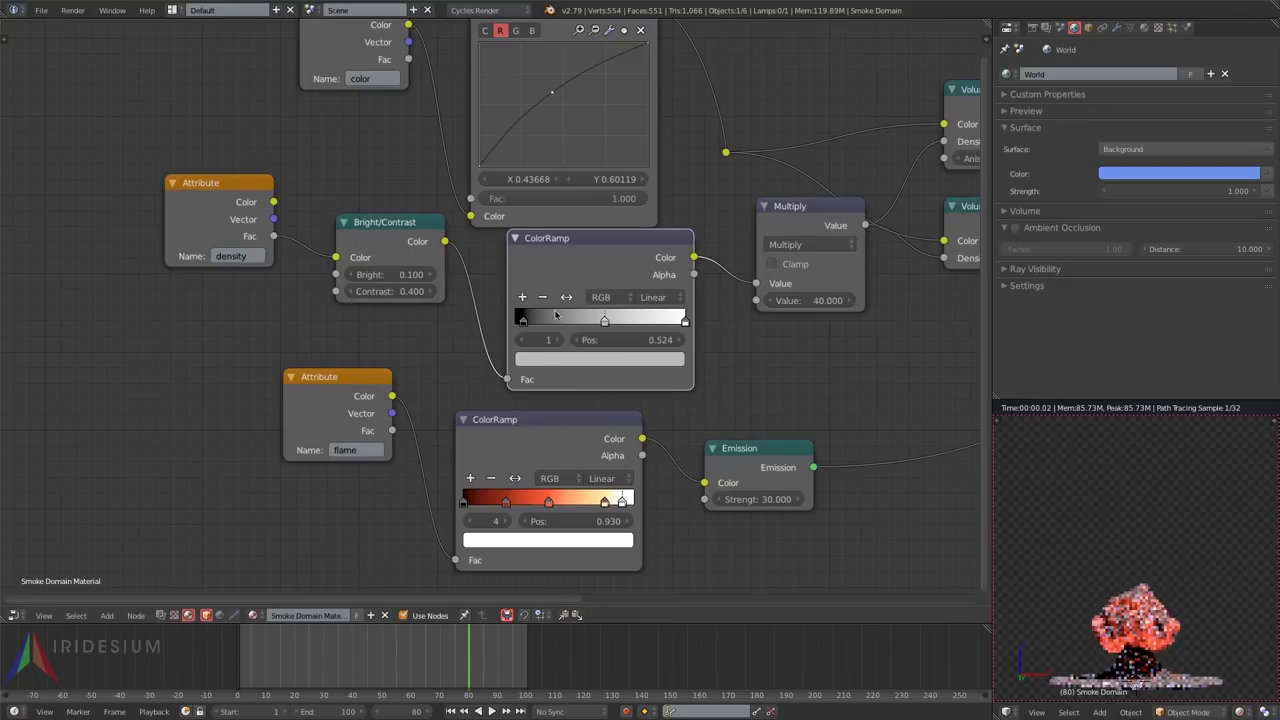
Step: Darken the density ColorRamp's middle stop to dark grey and place it at 0.092, with the black stop at 0.057
left_click(593, 359)
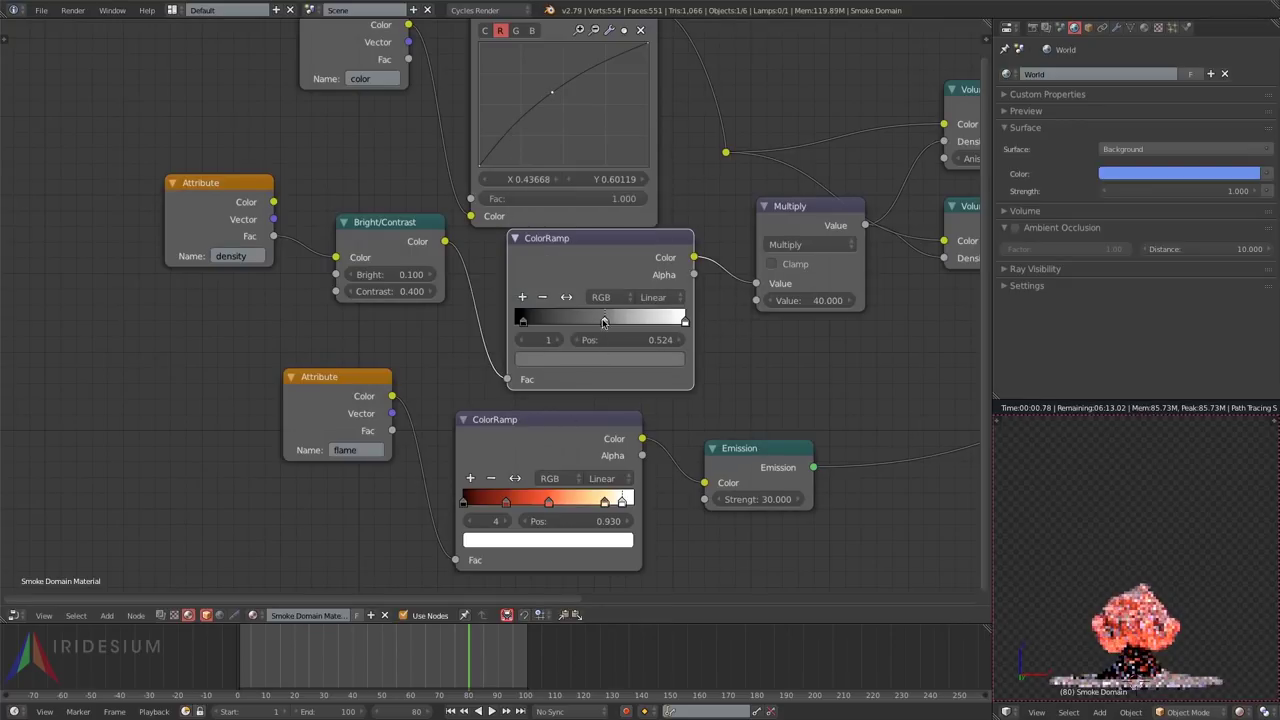
left_click(524, 320)
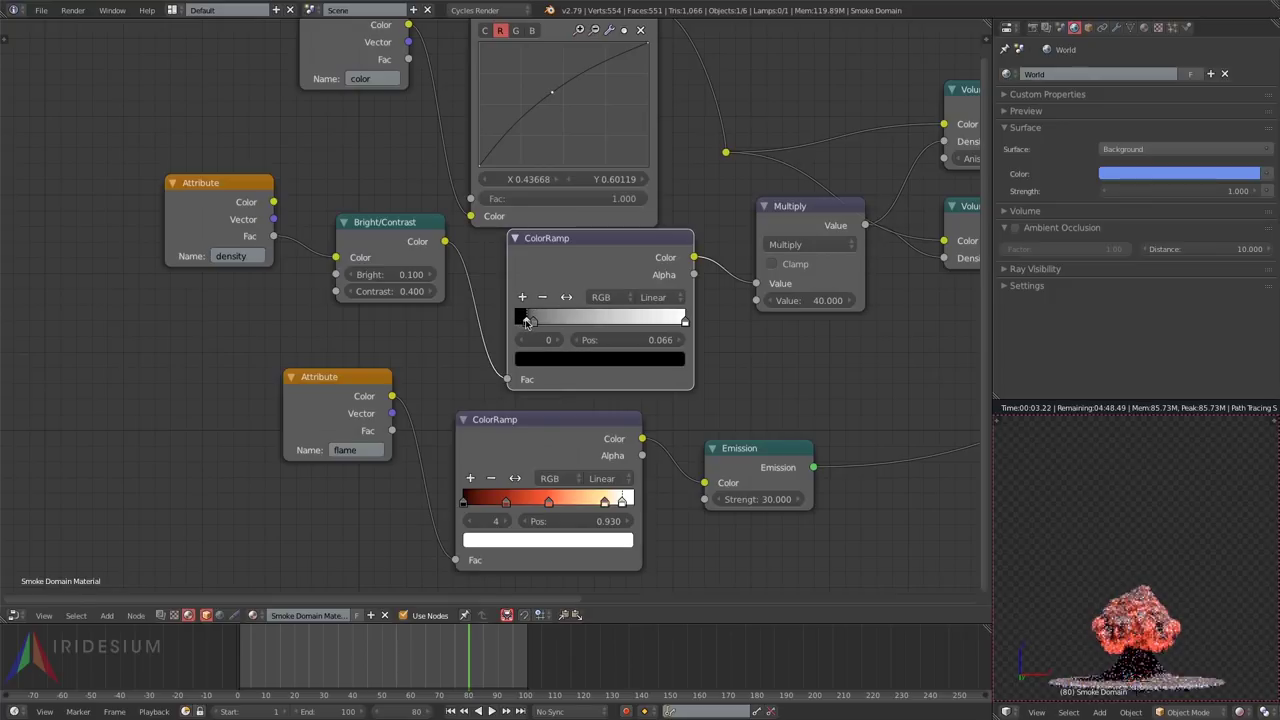
left_click(533, 321)
left_click(548, 361)
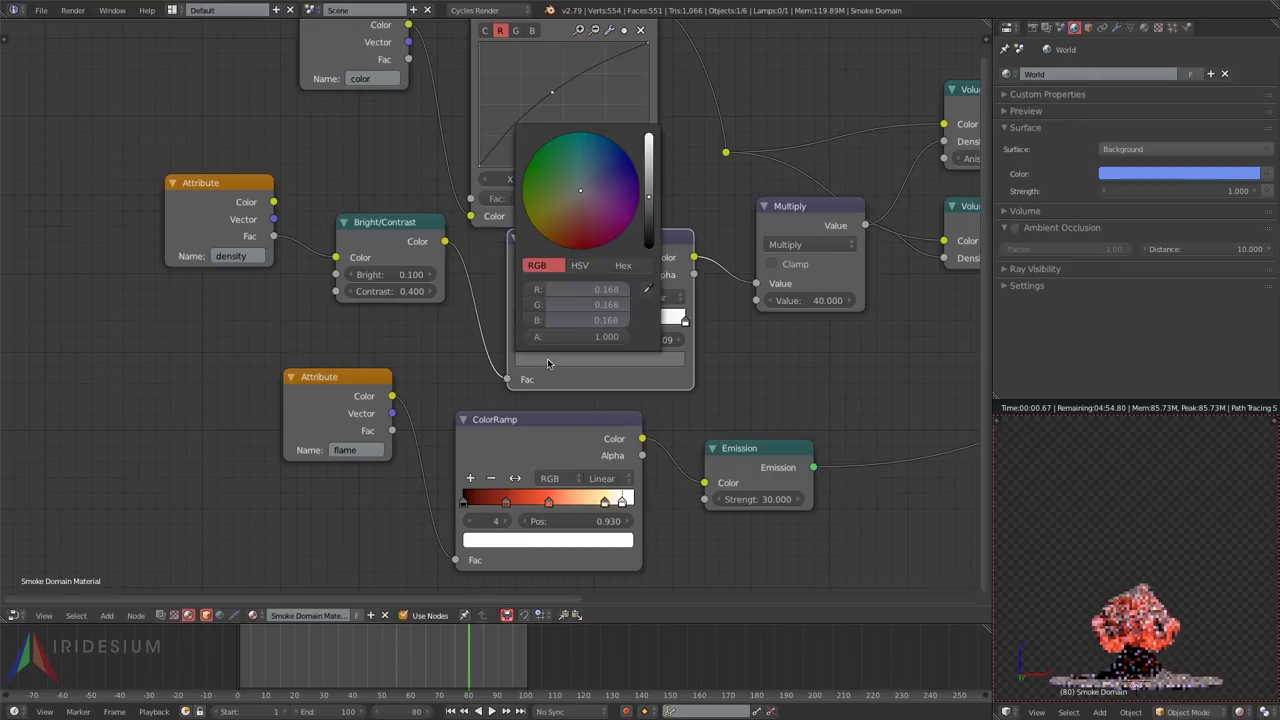
left_click_drag(648, 208, 650, 216)
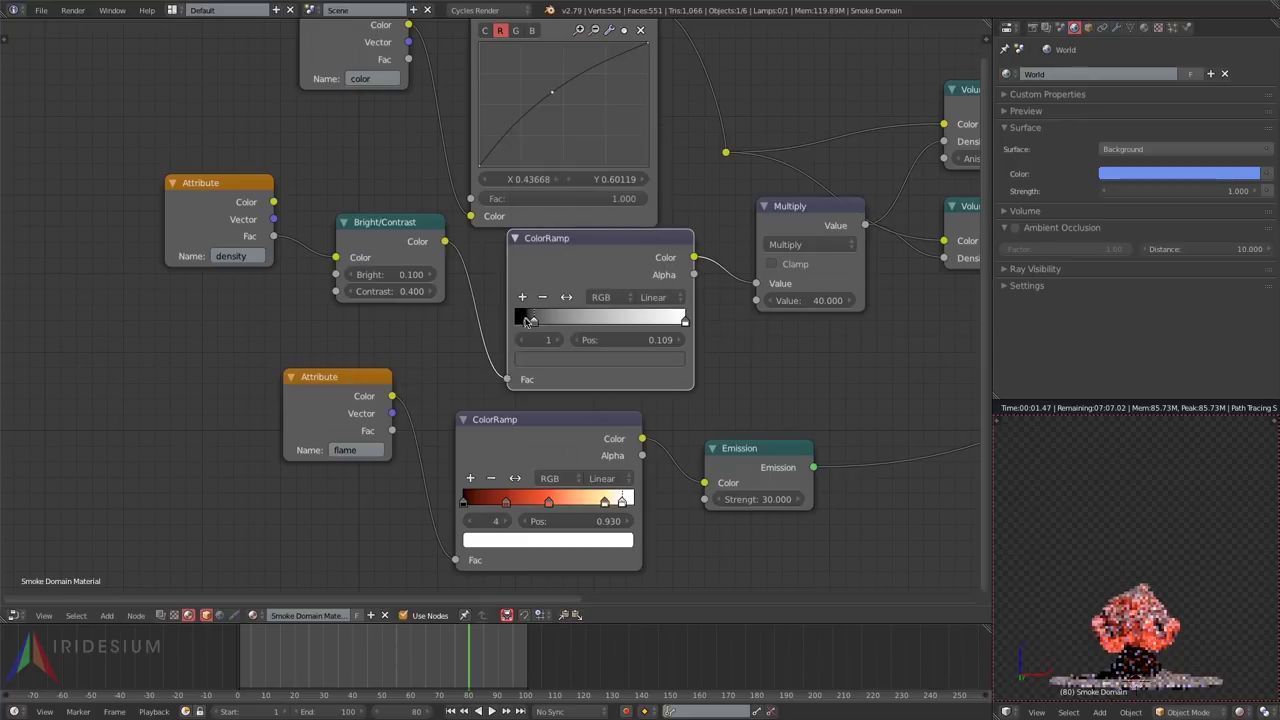
left_click(525, 320)
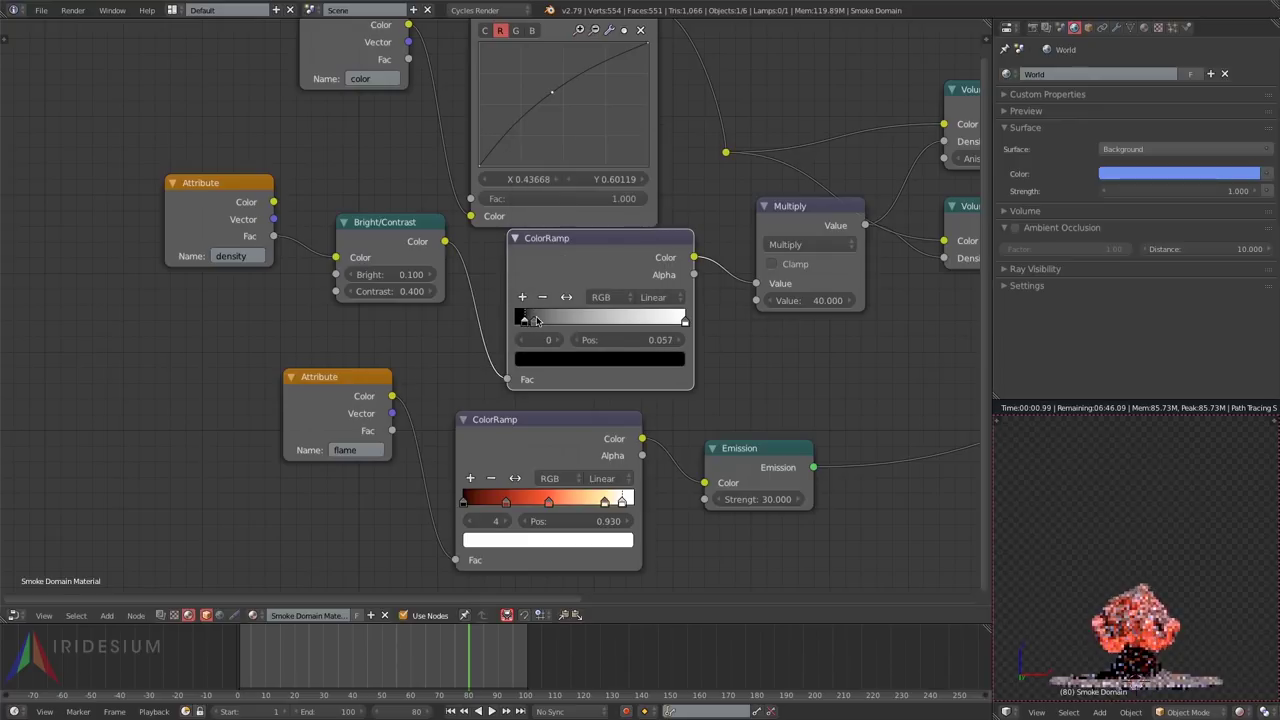
left_click(533, 320)
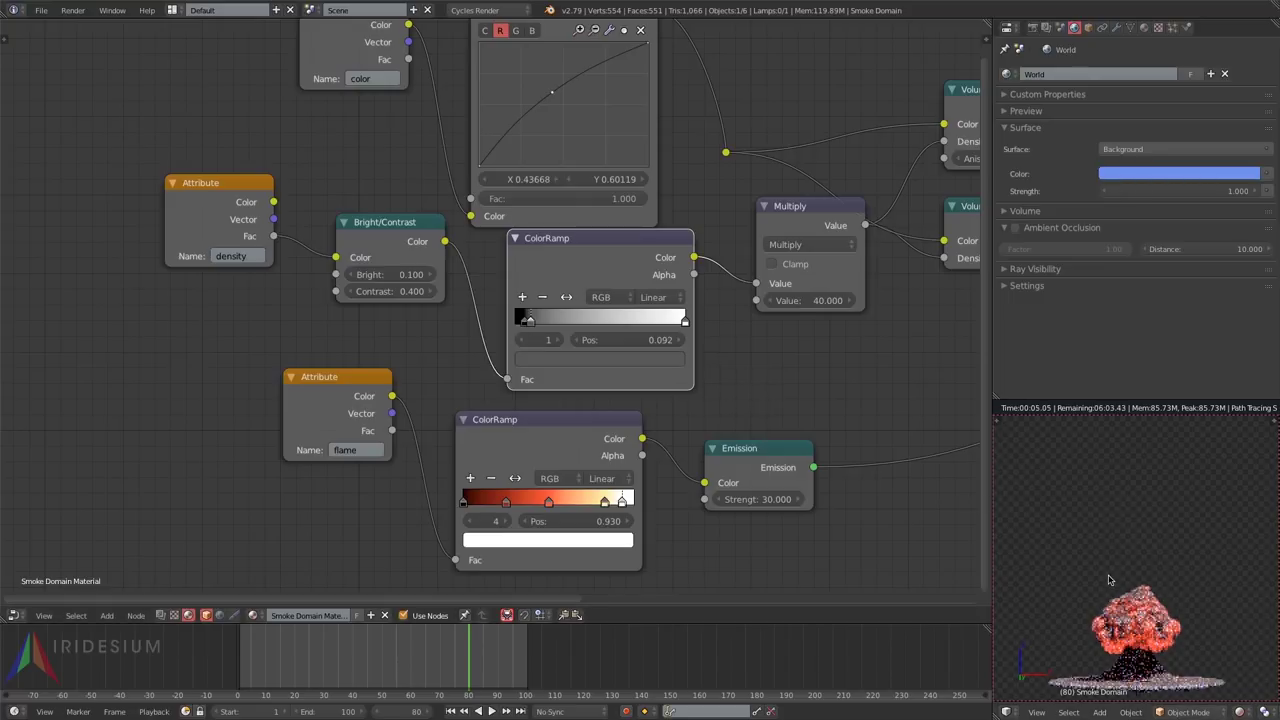
Step: Switch off the rendered preview and set the flame ColorRamp's stop at position 0.500 to RGB 1.000, 0.217, 0.114
key("shift+z")
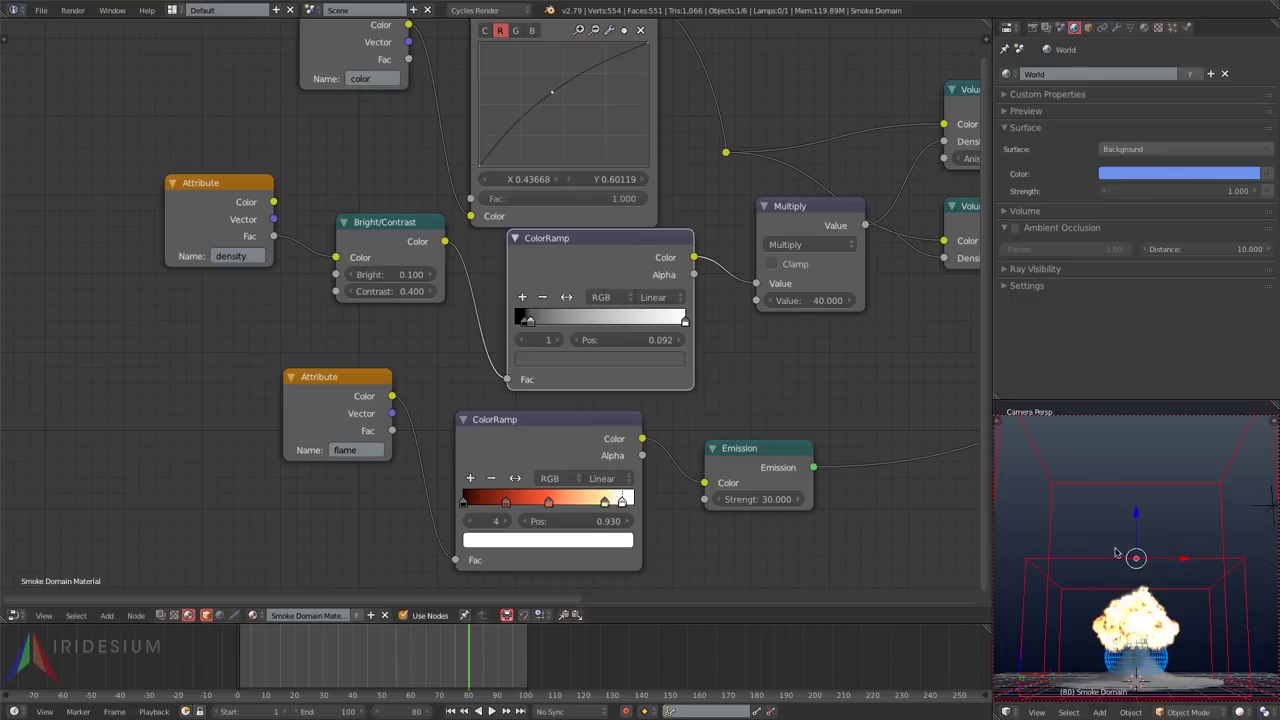
left_click(505, 502)
left_click(533, 545)
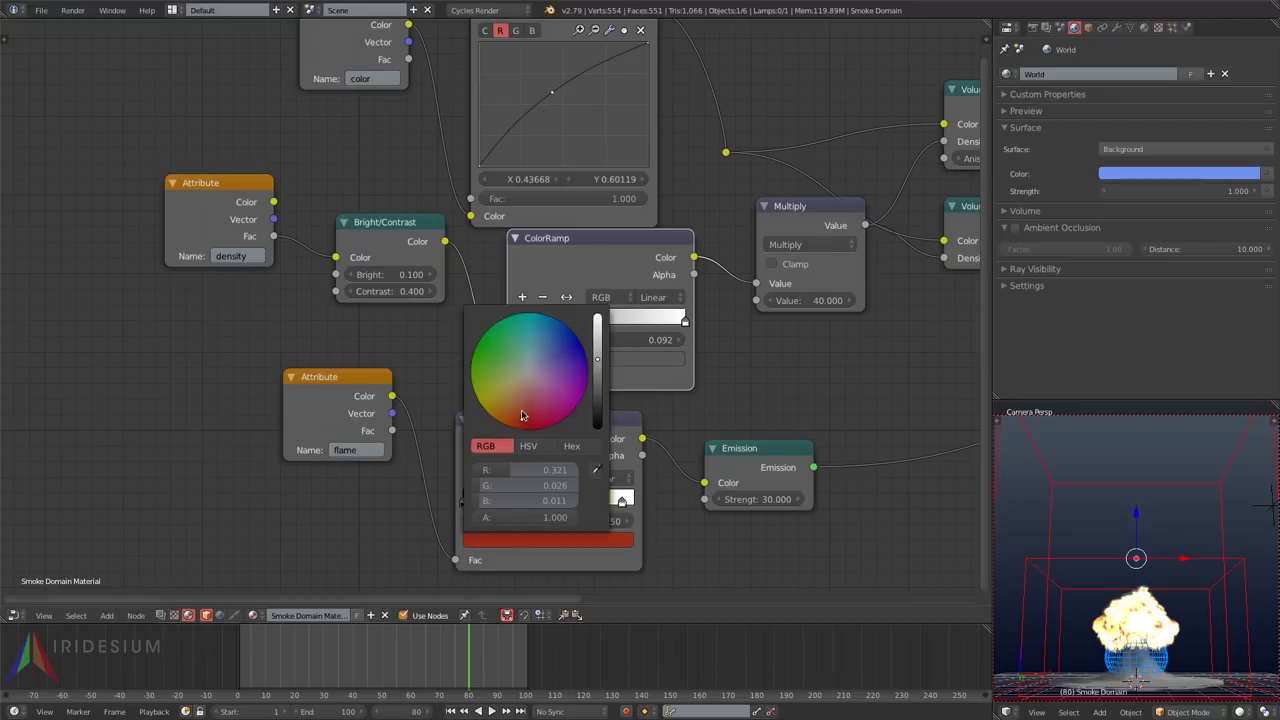
left_click(547, 503)
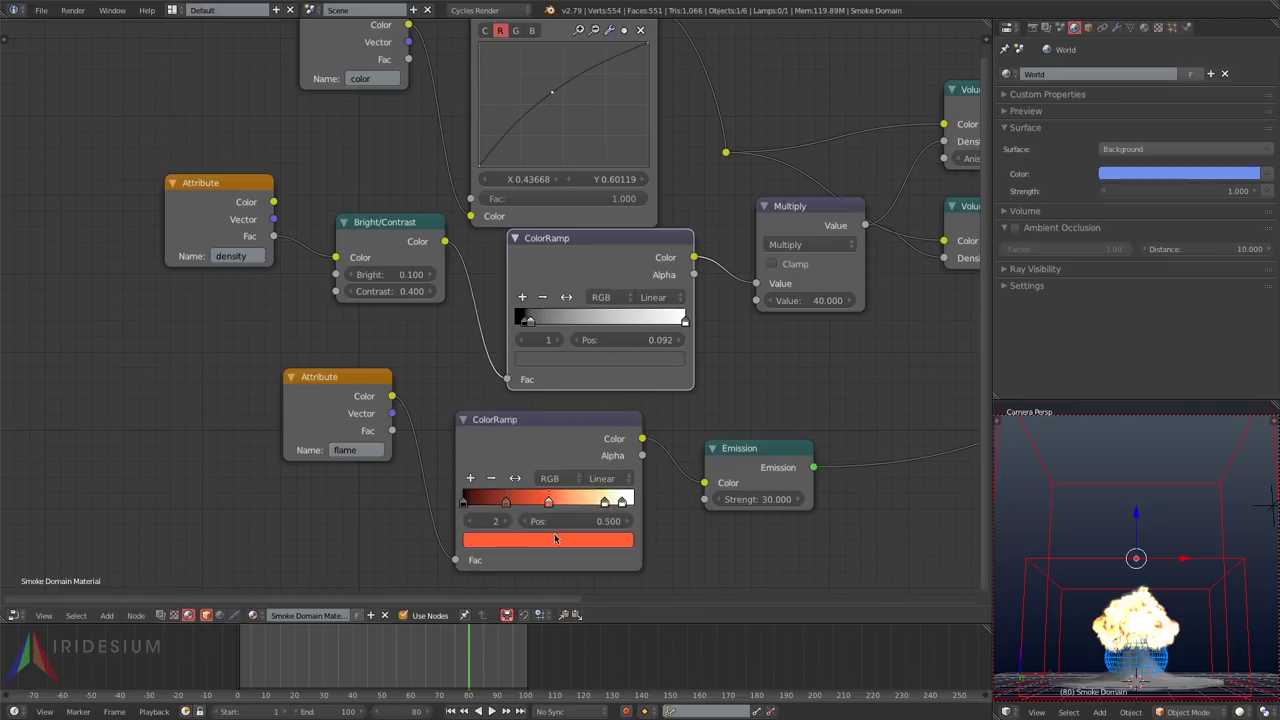
left_click(555, 535)
left_click_drag(521, 412, 523, 405)
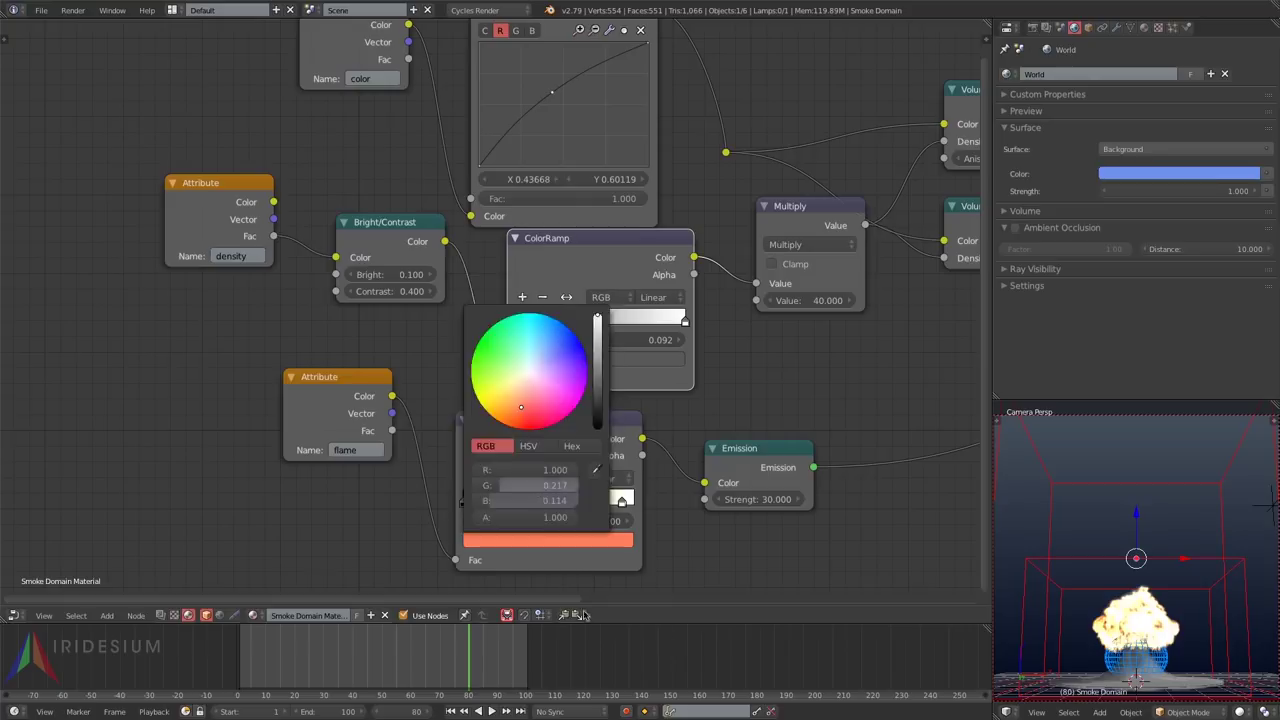
key("shift+z")
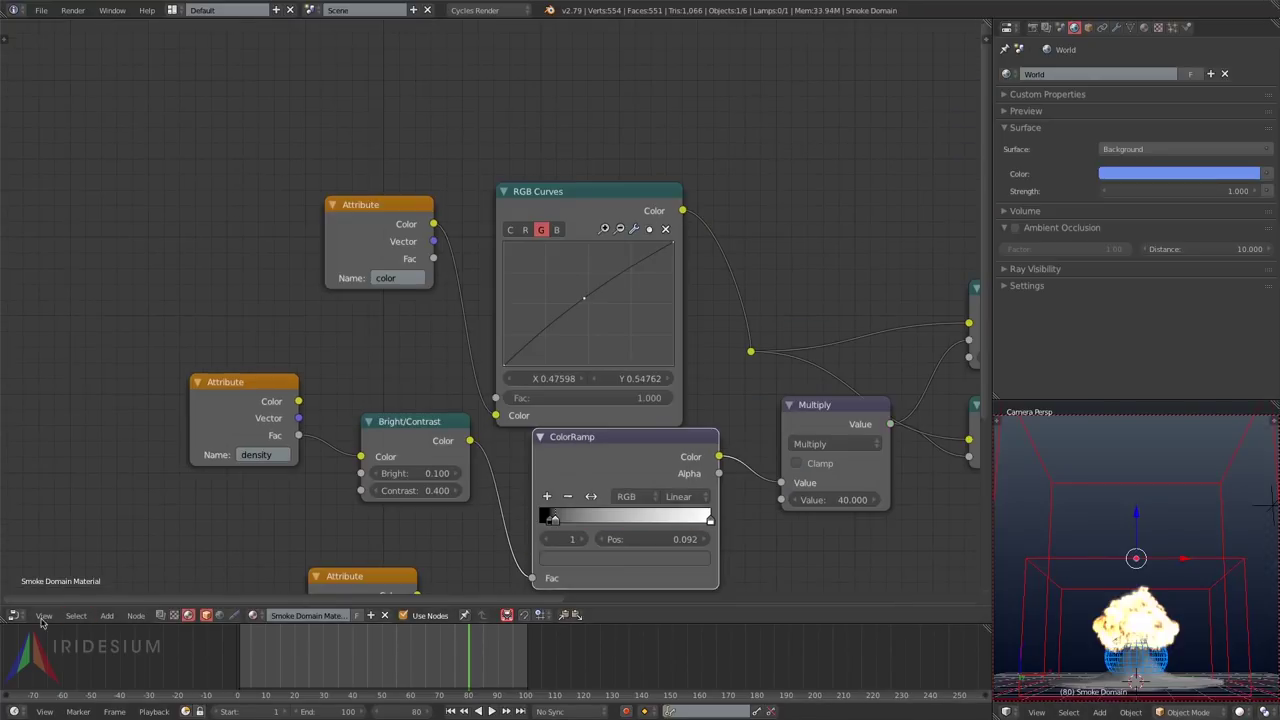
Step: Change the main node editing area to the UV/Image Editor
left_click(14, 615)
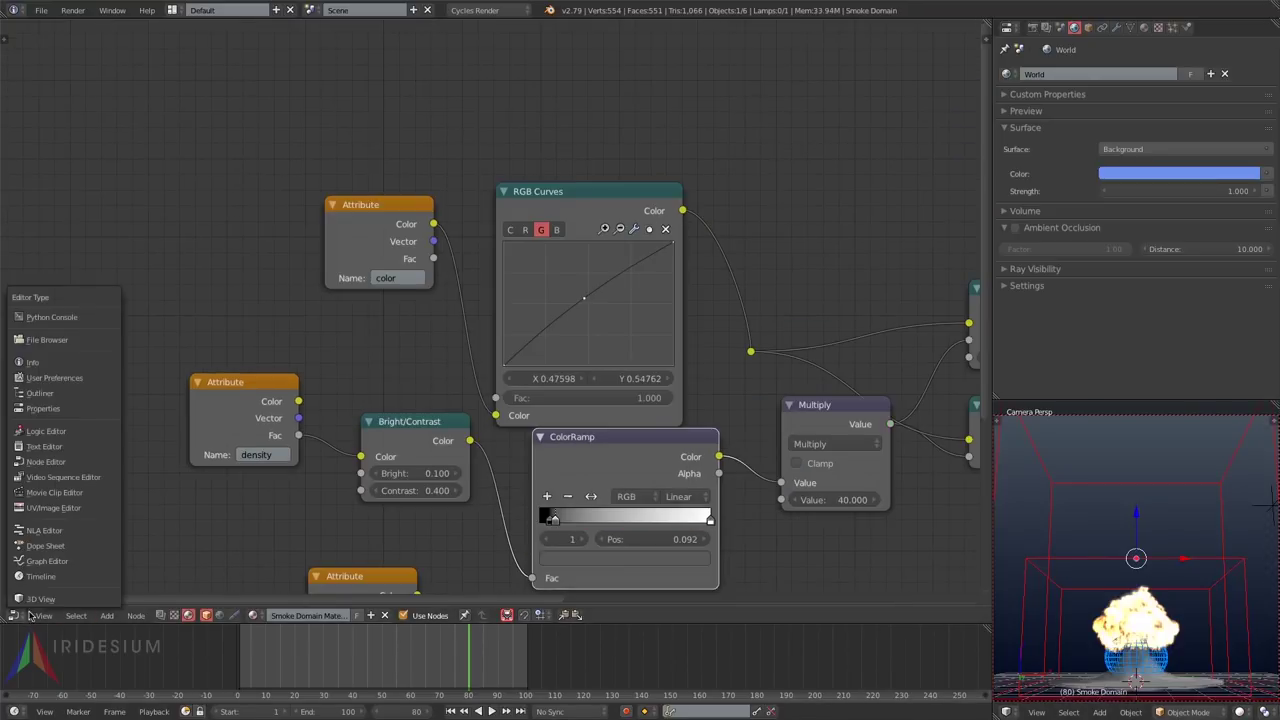
left_click(40, 596)
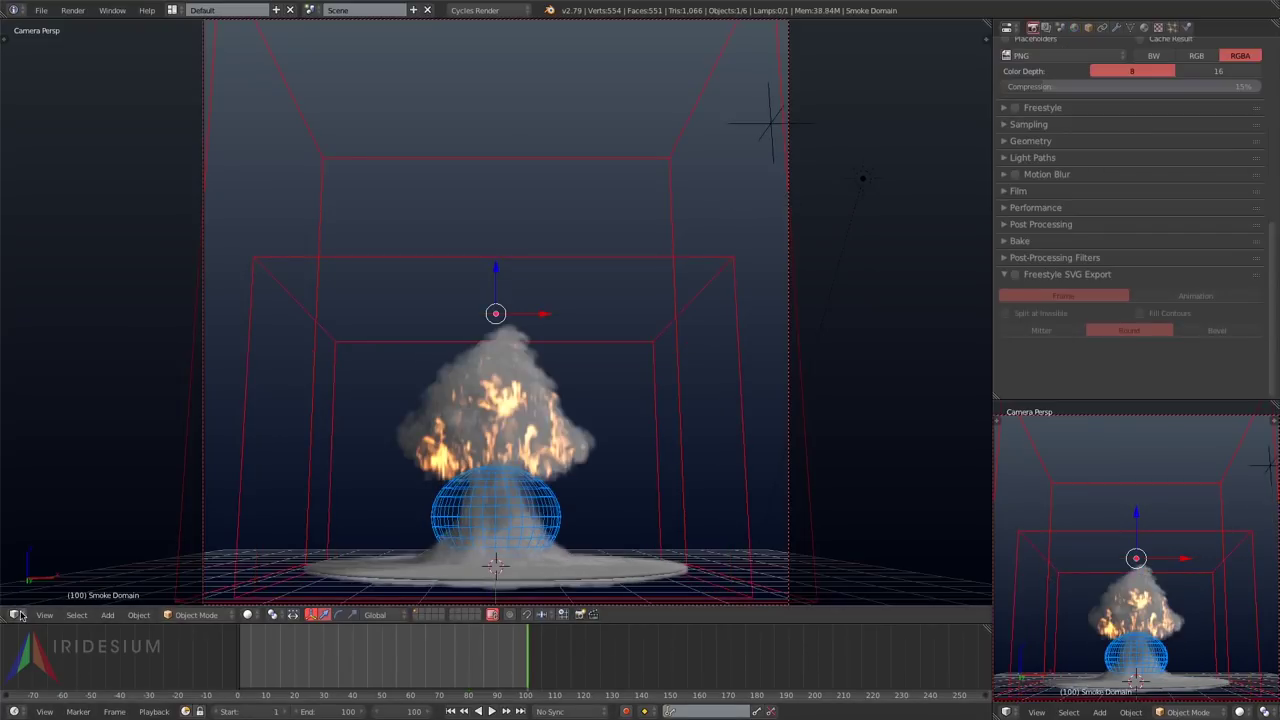
left_click(16, 615)
left_click(63, 506)
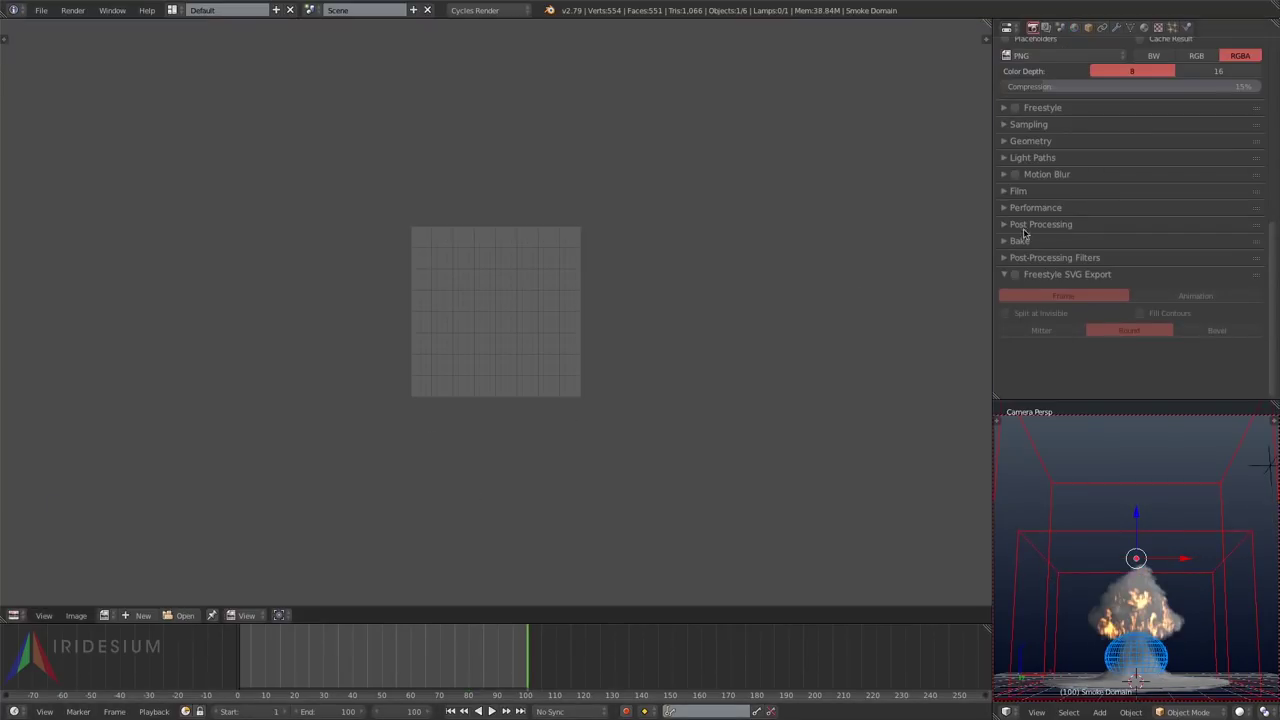
Step: Expand the Sampling settings, render frame 100, switch to the next render slot and return to the normal screen layout
left_click(1022, 124)
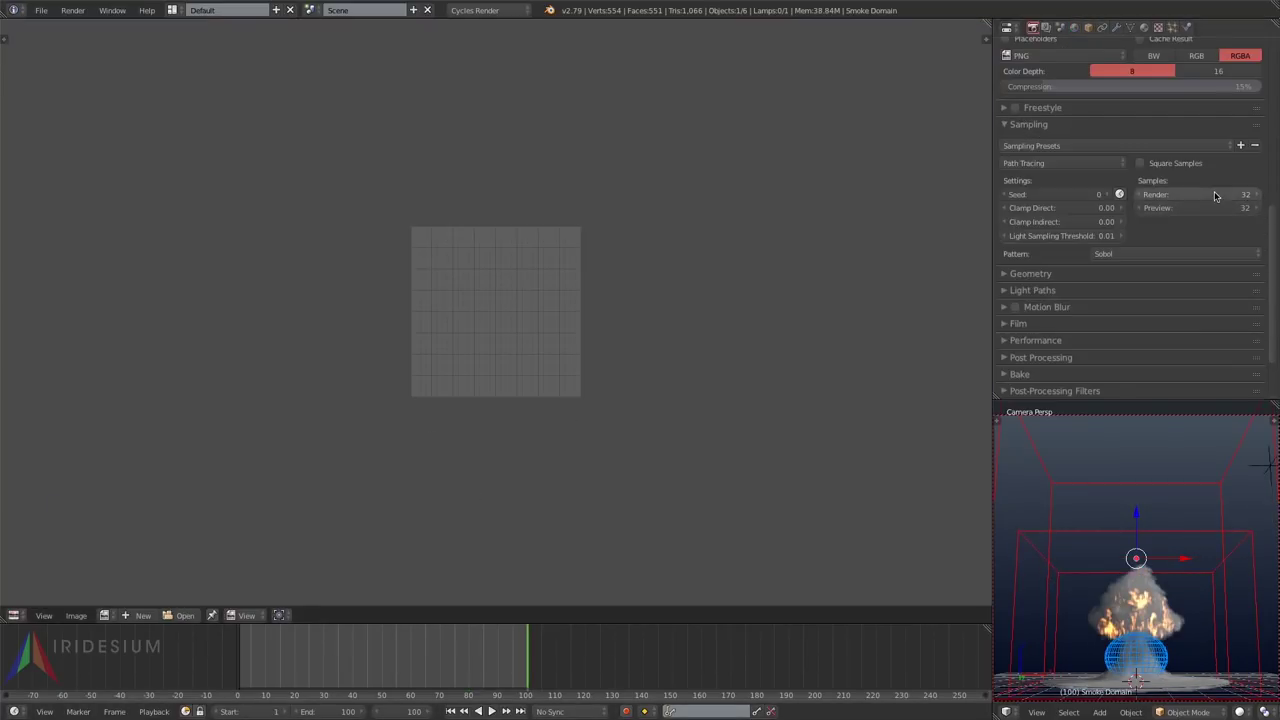
scroll(1134, 206, "up", 8)
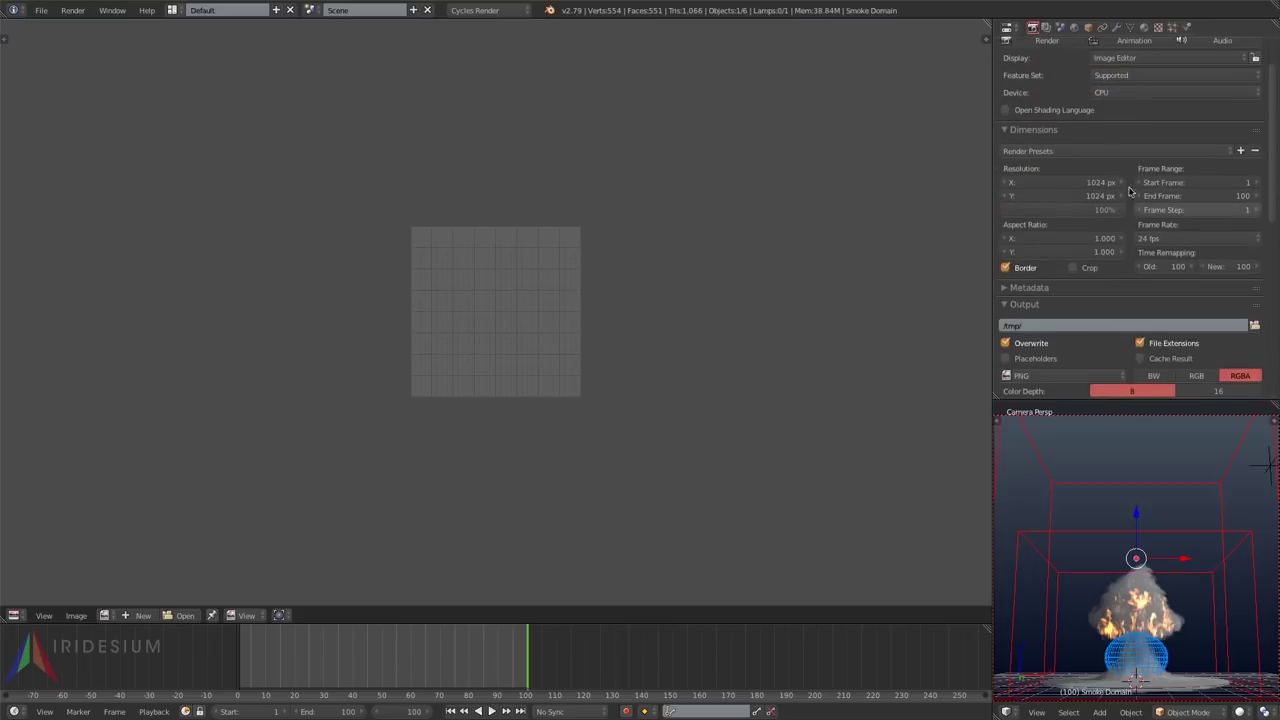
left_click(1034, 38)
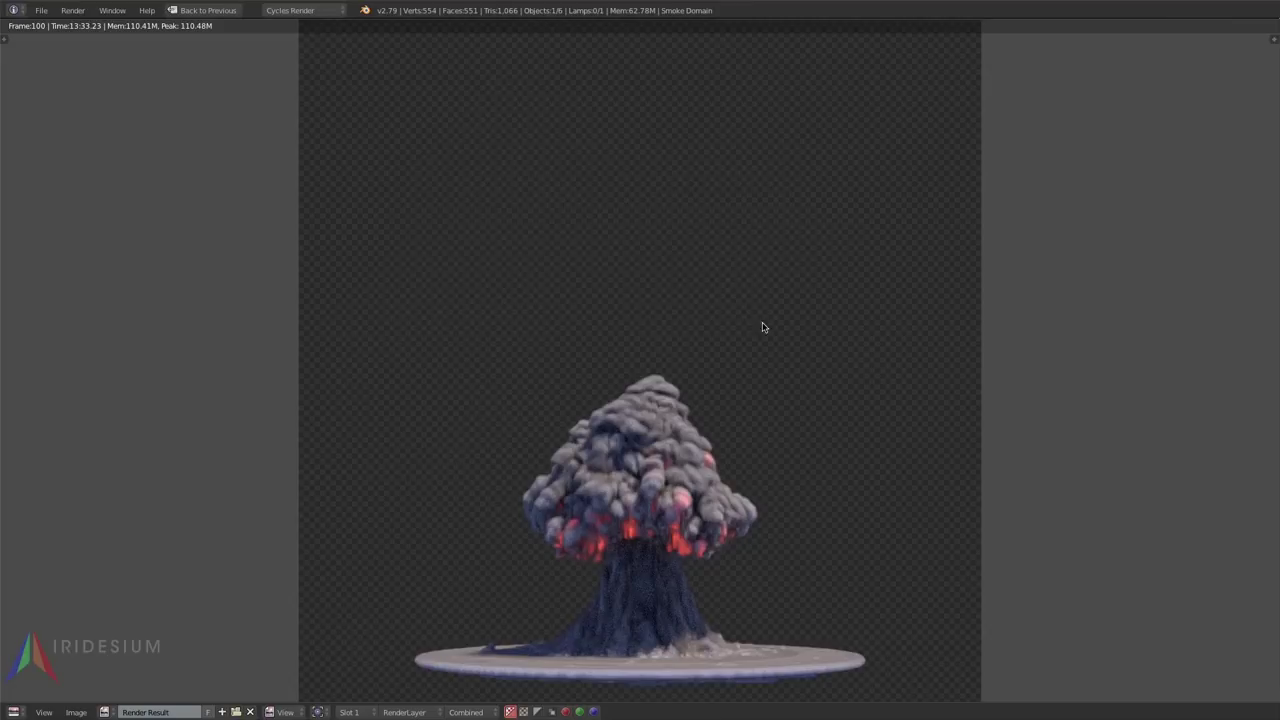
key("j")
key("ctrl+Up")
Step: Return the main area to the Node Editor and add a Math node above the smoke shaders' Add Shader node
left_click(19, 615)
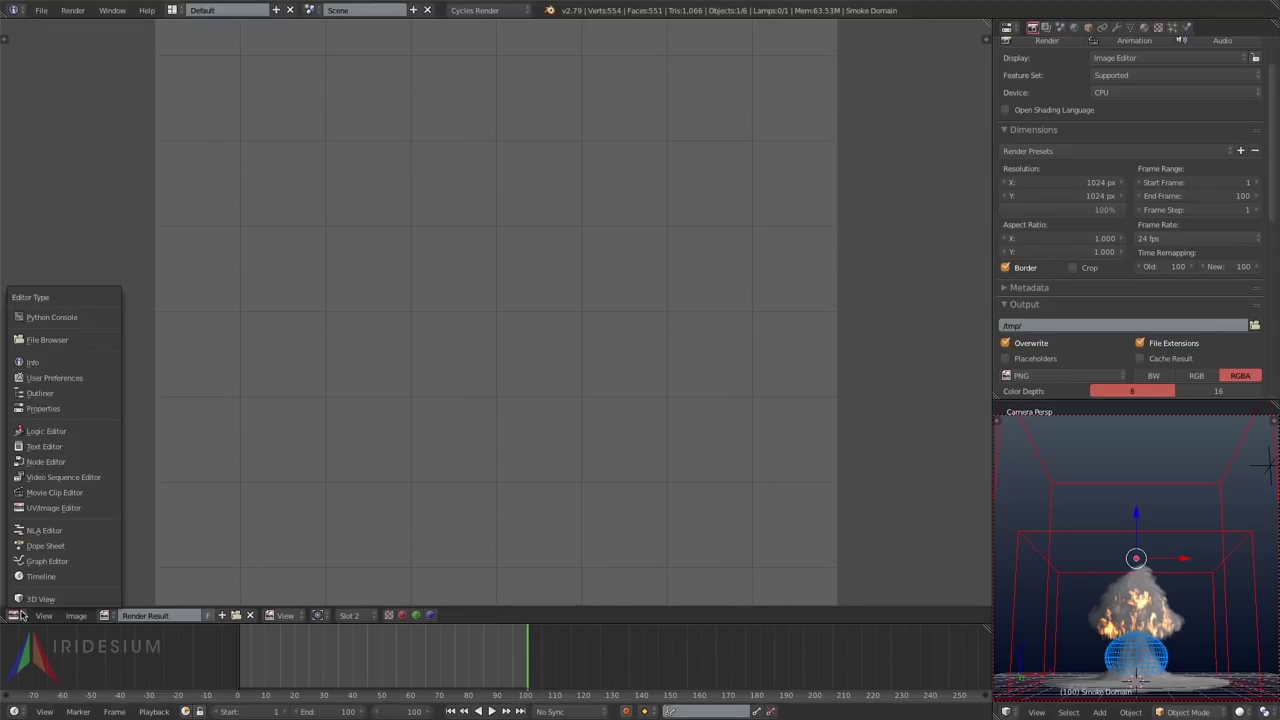
left_click(30, 598)
key("shift+a")
mouse_move(600, 383)
left_click(691, 460)
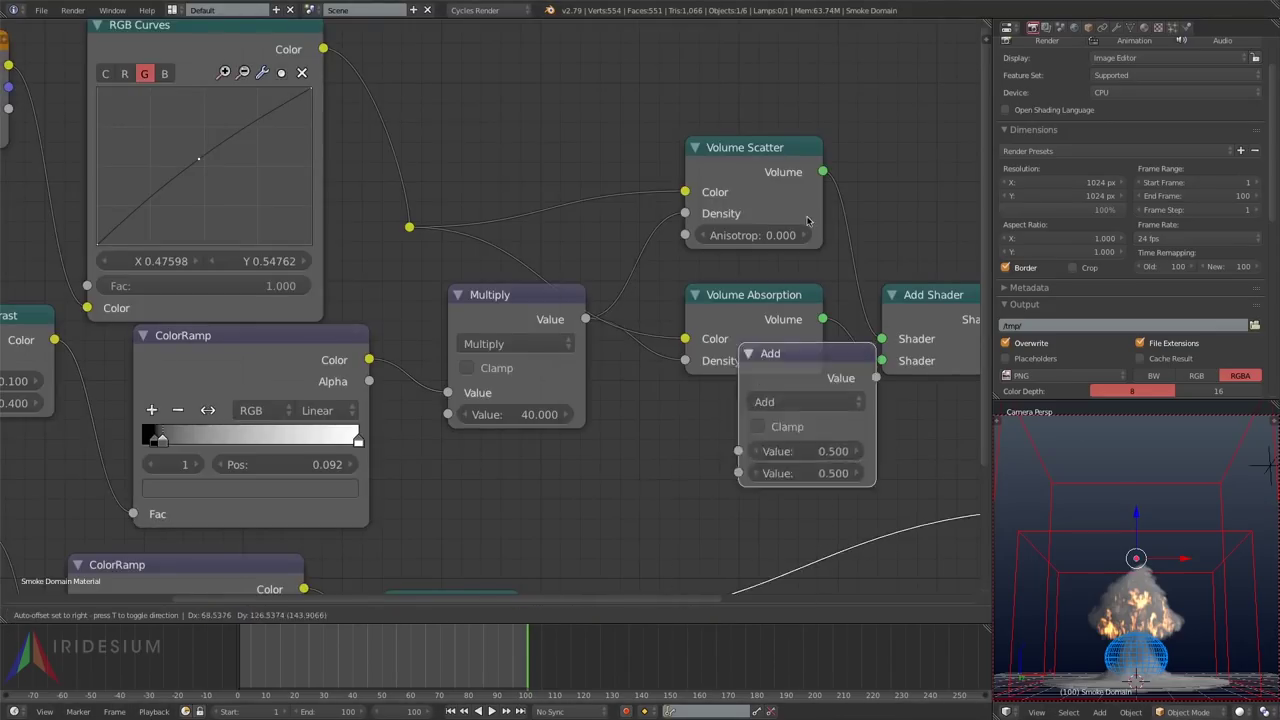
left_click(909, 66)
scroll(787, 238, "down", 1)
middle_click_drag(785, 238, 508, 214)
key("g")
left_click(581, 211)
middle_click_drag(664, 216, 556, 221)
Step: Insert a Mix Shader on the link between the two Add Shader nodes
key("shift+a")
mouse_move(613, 184)
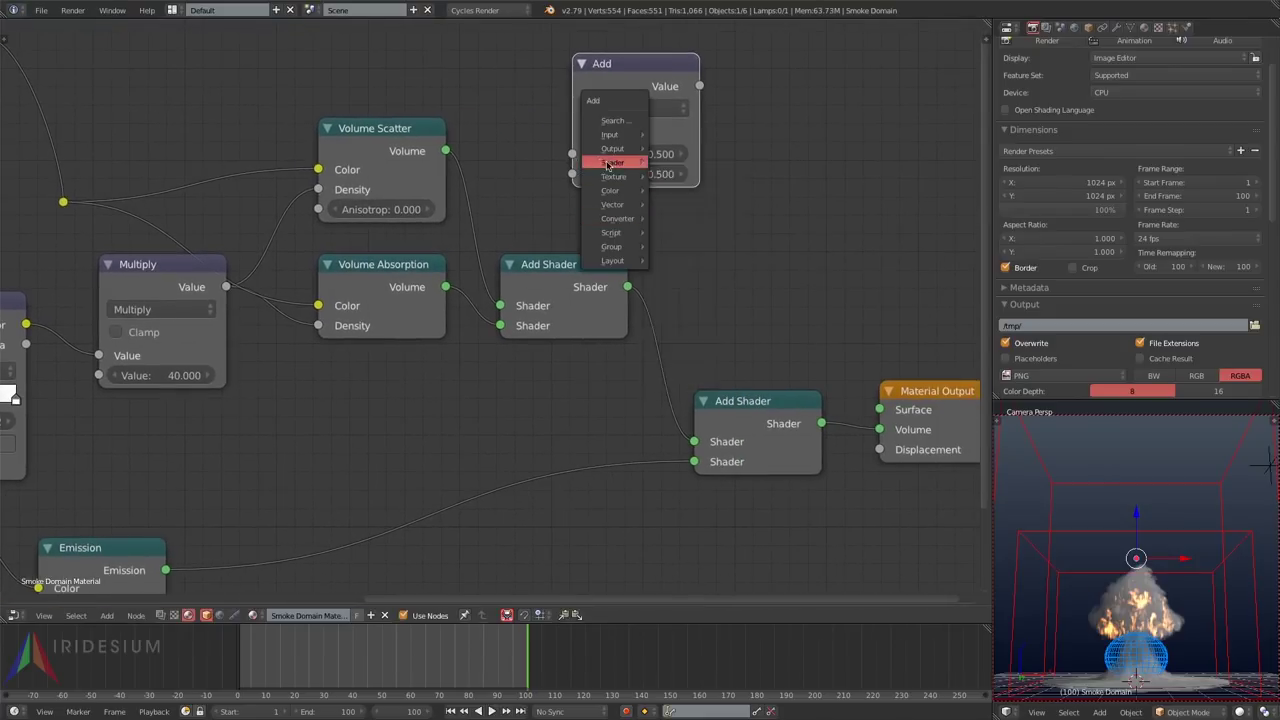
mouse_move(613, 162)
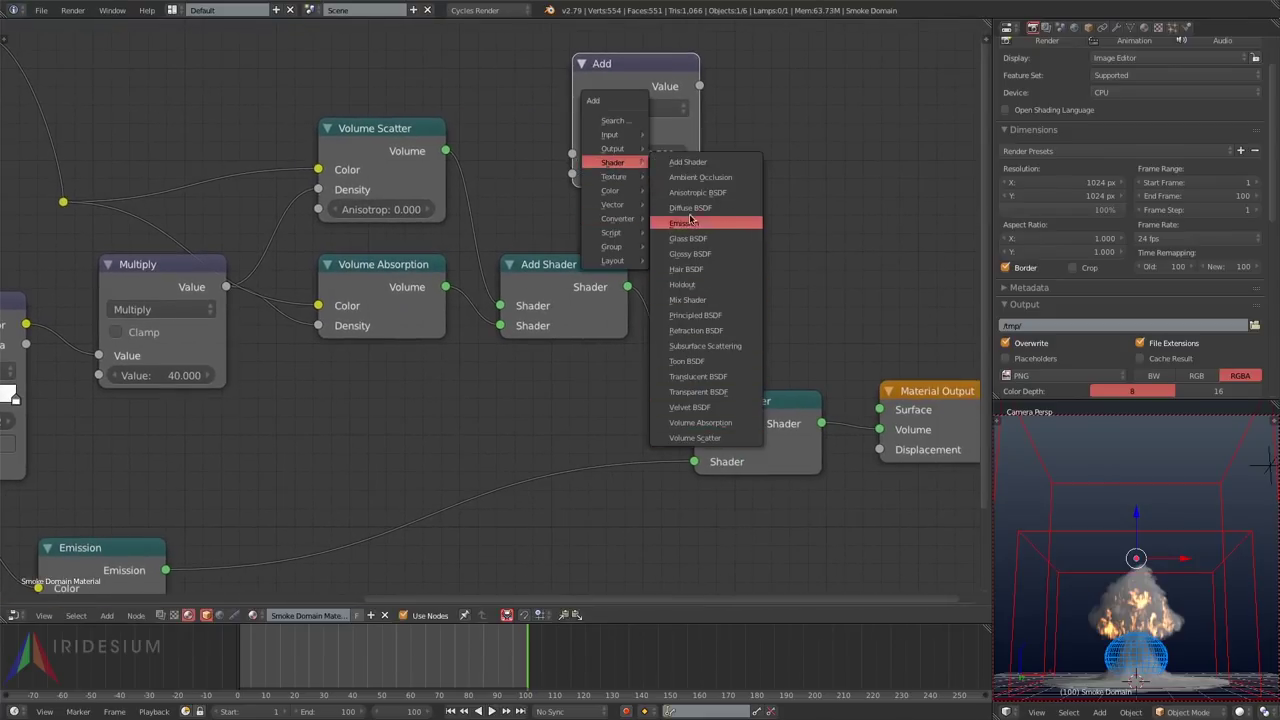
left_click(689, 297)
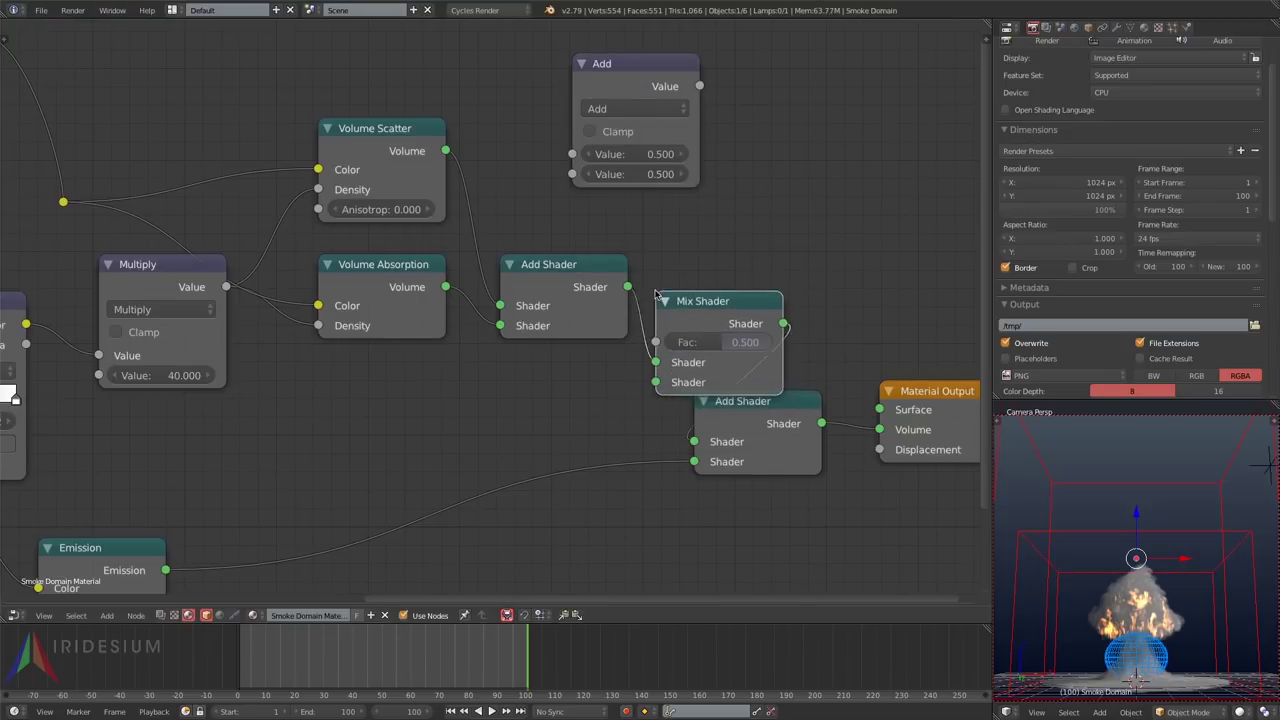
left_click(717, 316)
Step: Link the Math node's Value to the Mix Shader's Fac and place the Math node below Volume Absorption
left_click_drag(697, 86, 700, 342)
middle_click_drag(608, 67, 674, 99)
left_click_drag(674, 99, 428, 416)
Step: Add a Holdout shader, connect it to the Mix Shader's second shader input and turn on the rendered preview
key("shift+a")
mouse_move(655, 126)
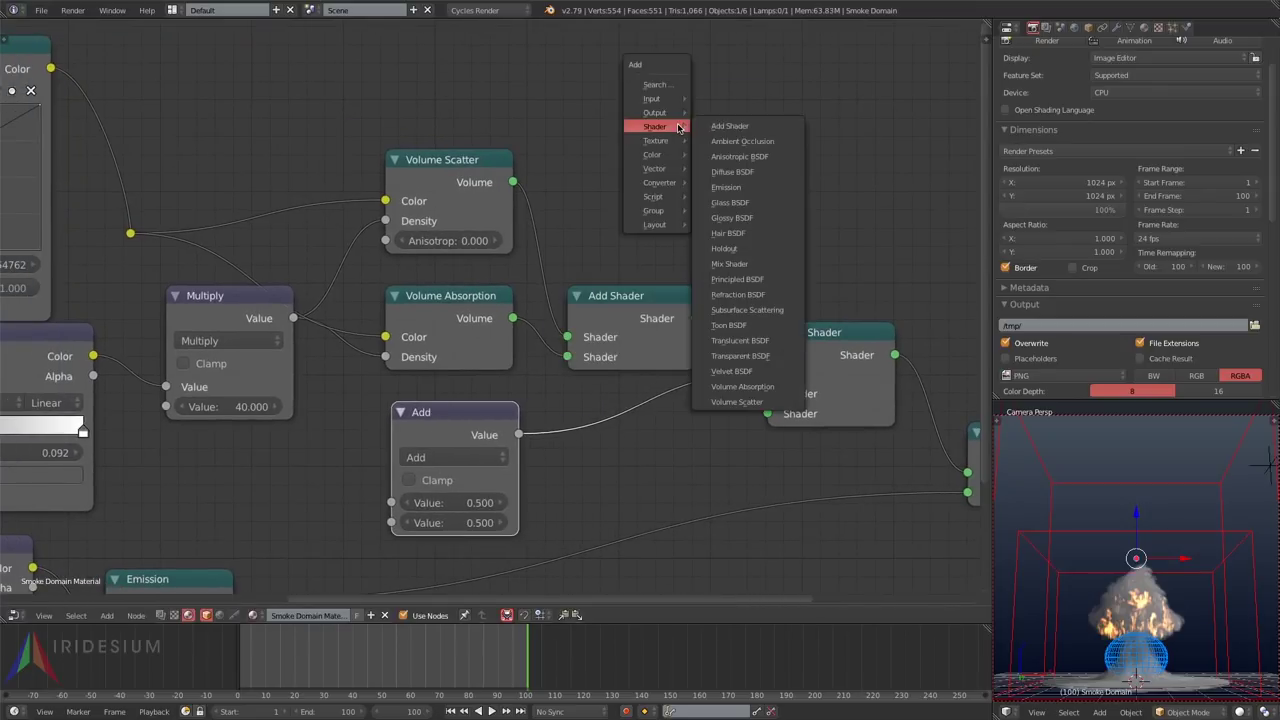
left_click(724, 248)
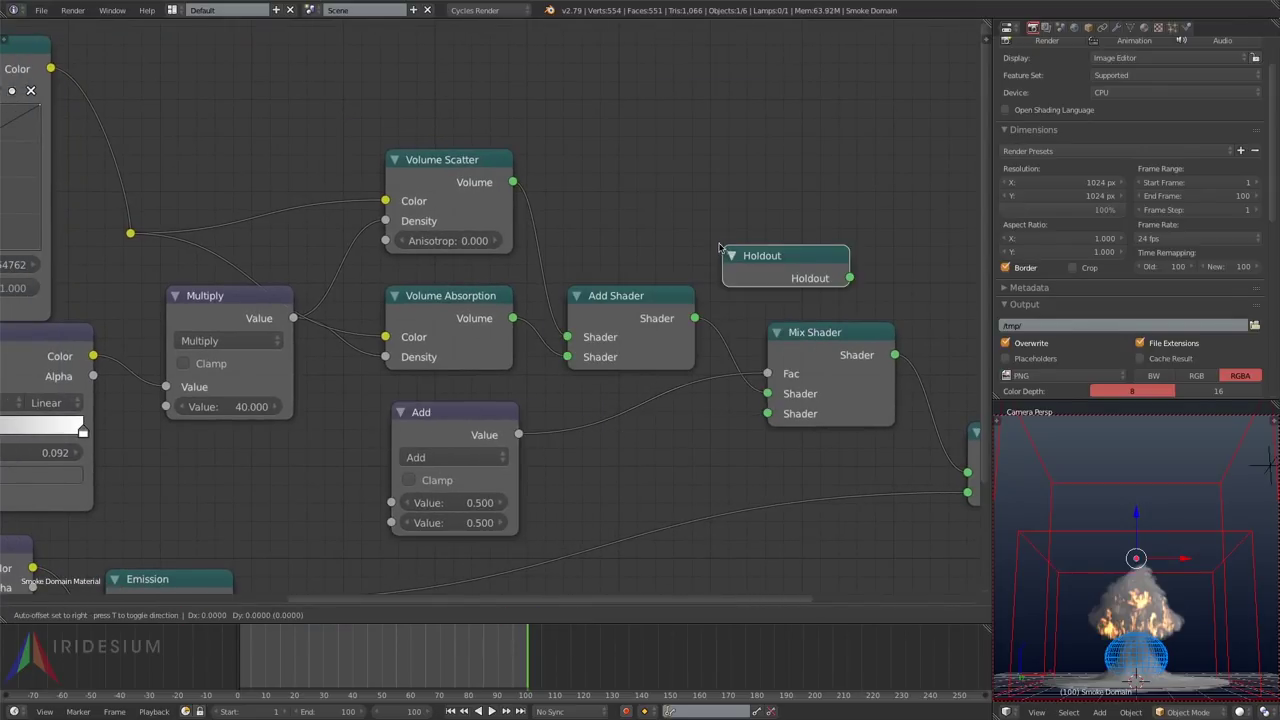
left_click(692, 214)
left_click_drag(702, 227, 767, 413)
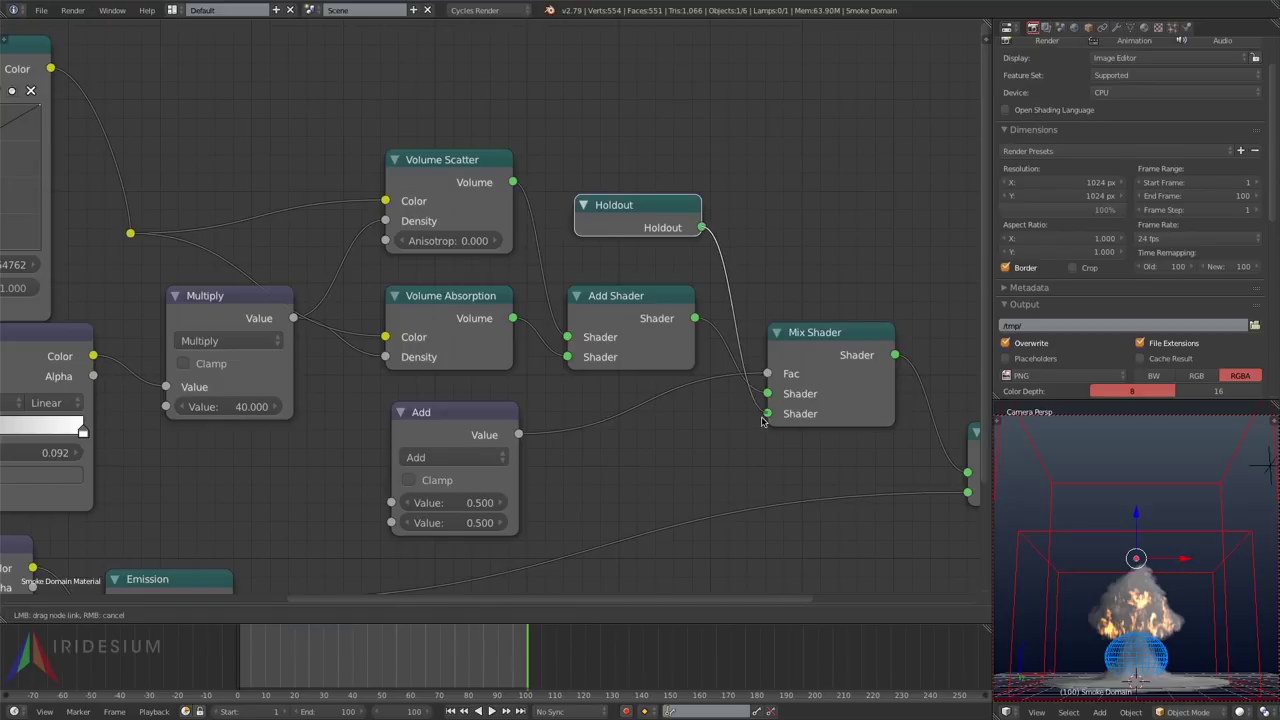
key("shift+z")
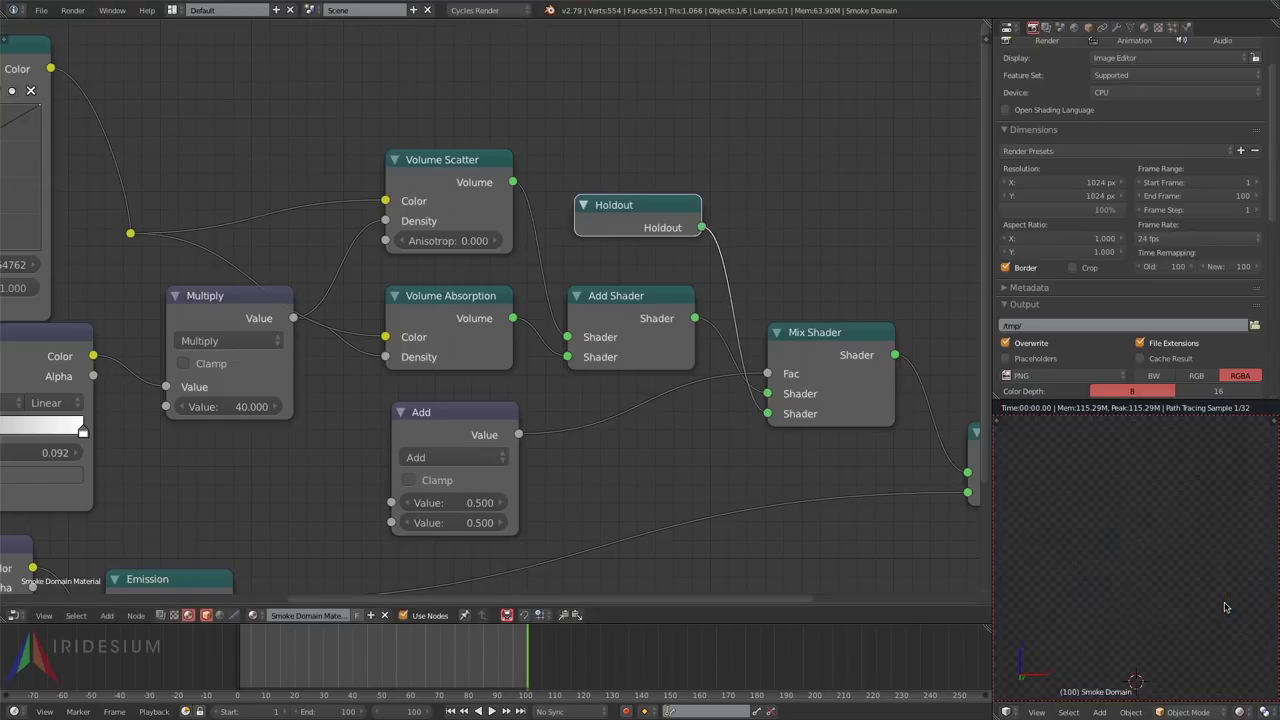
Step: Set the Math node's operation to Greater Than
scroll(699, 411, "down", 1)
middle_click_drag(699, 411, 939, 348)
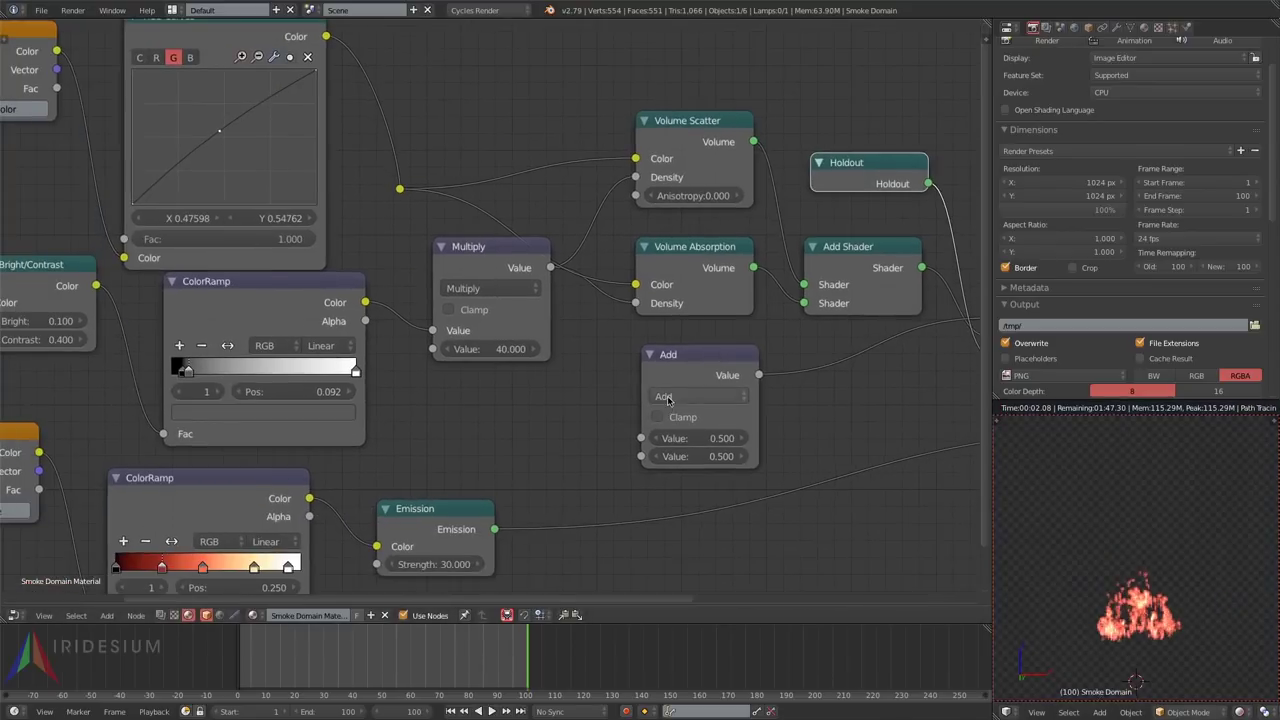
left_click(700, 396)
left_click(687, 80)
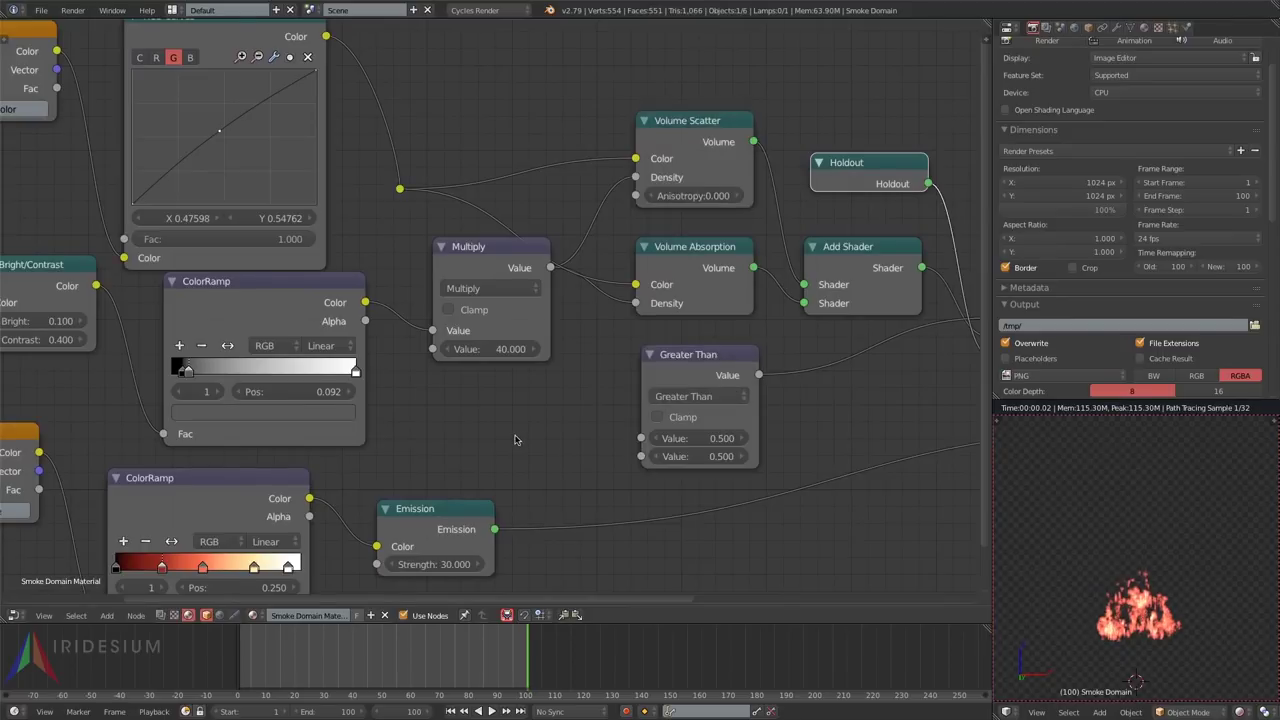
Step: Connect the density Attribute's Fac output to the Greater Than node's first Value input
middle_click_drag(514, 443, 649, 390)
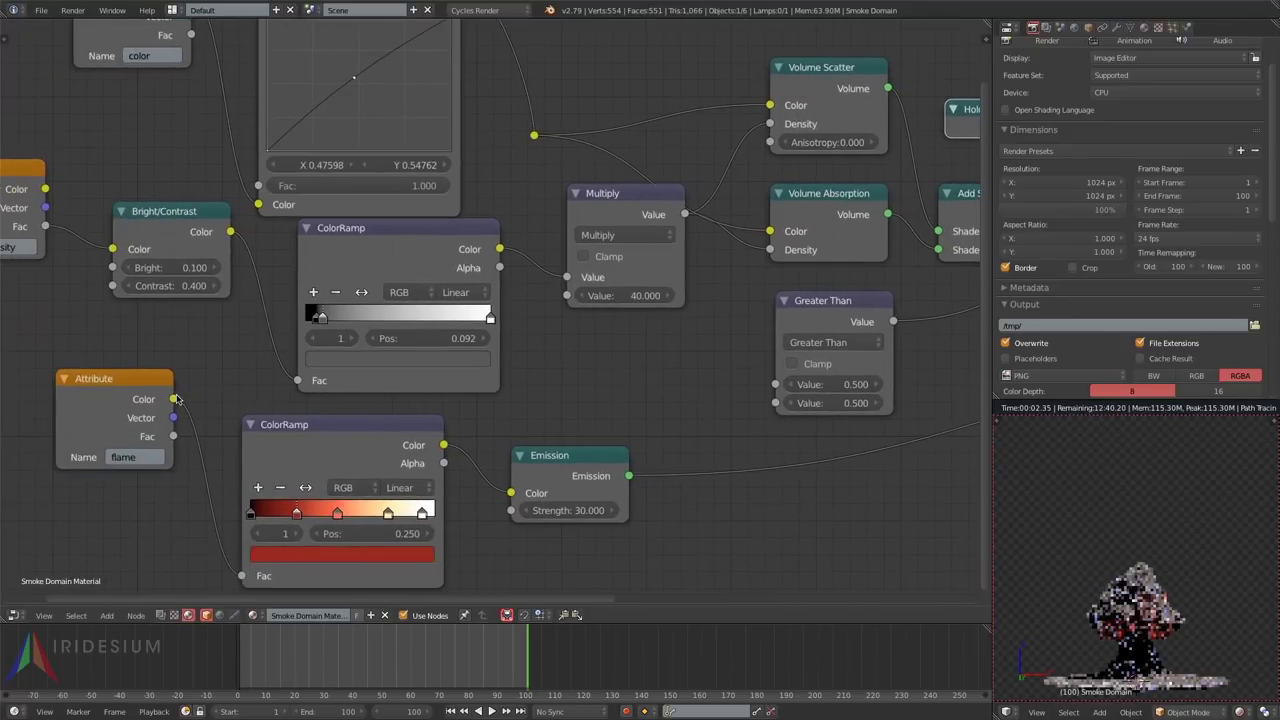
left_click_drag(173, 437, 188, 324)
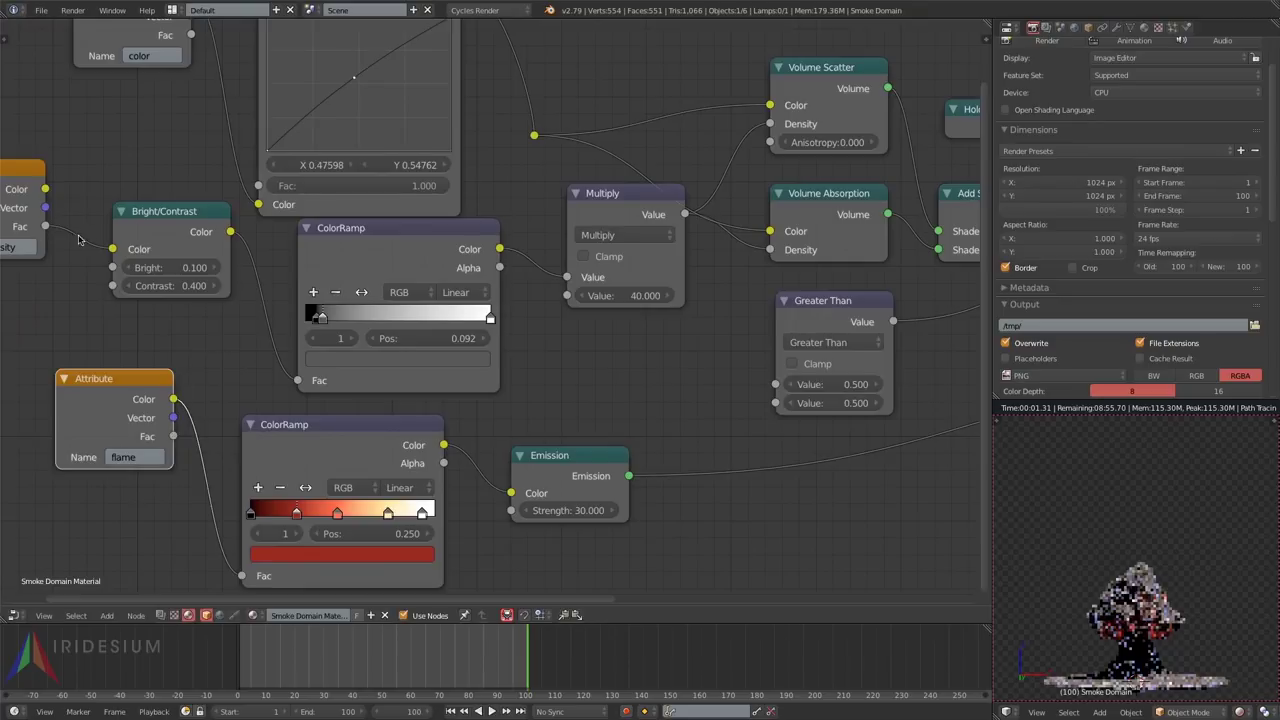
middle_click_drag(78, 239, 158, 245)
left_click_drag(124, 232, 855, 390)
Step: Set the Greater Than threshold to 0.1 and swap the Mix Shader's two shader inputs so Holdout comes first
middle_click_drag(984, 428, 570, 439)
scroll(500, 437, "up", 2)
left_click(483, 413)
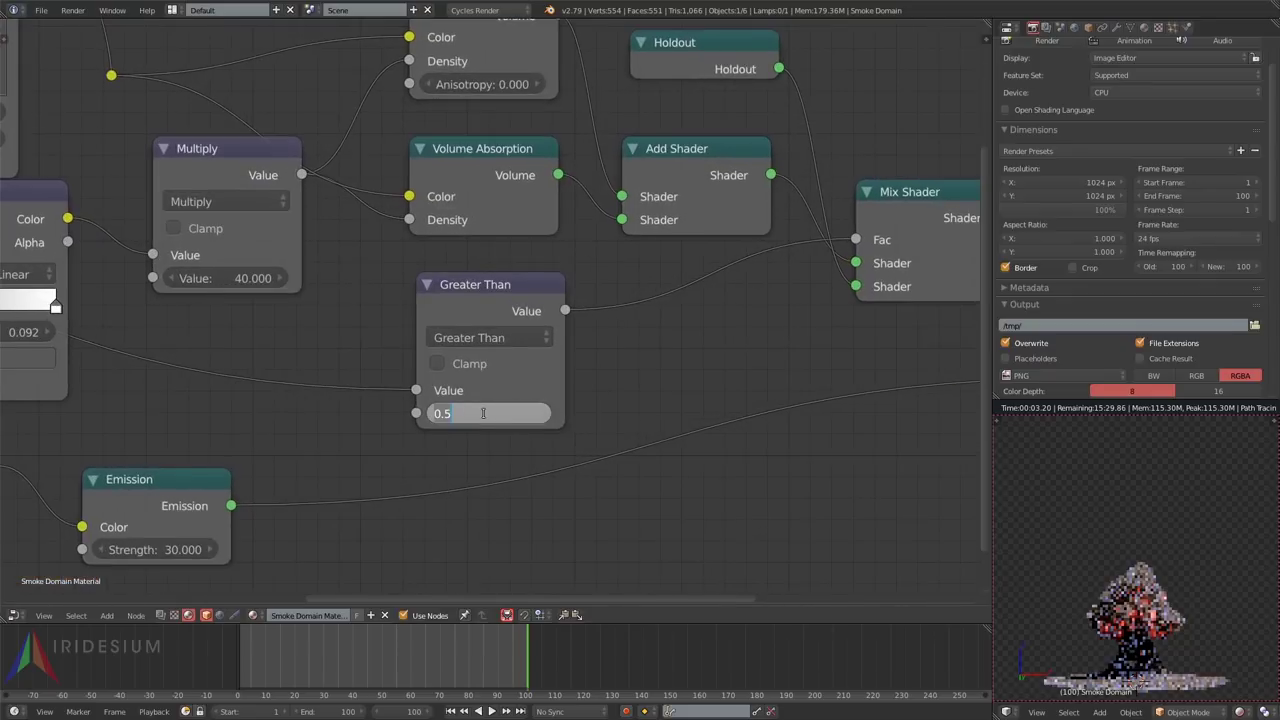
type(".1")
key("Return")
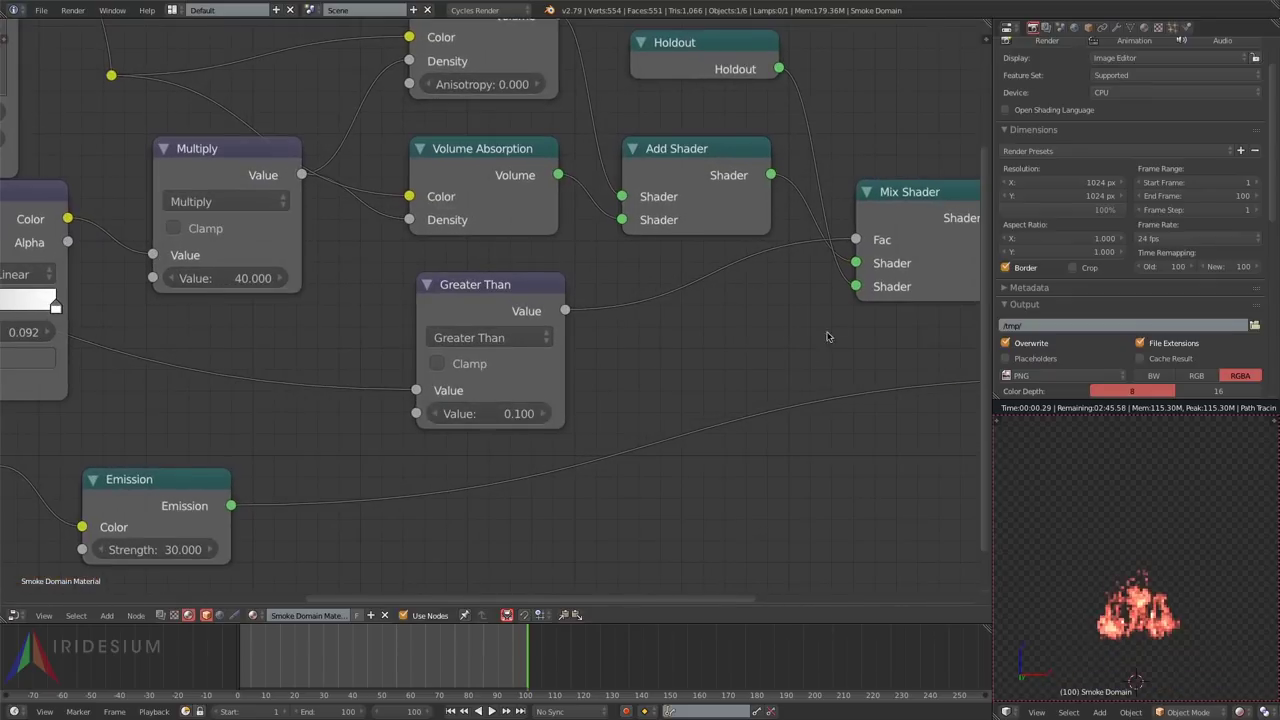
middle_click_drag(829, 334, 758, 349)
mouse_move(780, 308)
left_mouse_down()
mouse_move(751, 321)
mouse_move(780, 283)
left_mouse_up()
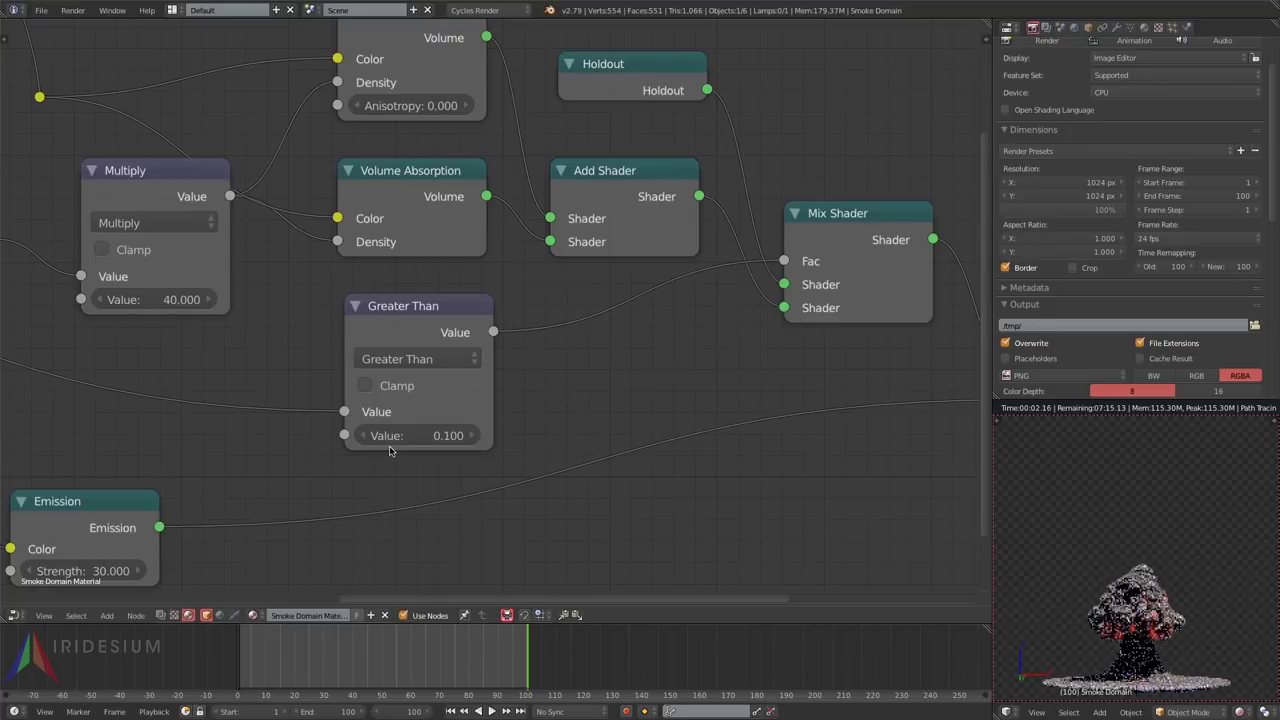
Step: Shift the black stop on the density ColorRamp slightly inward
scroll(595, 497, "down", 1)
scroll(530, 494, "down", 1)
middle_click_drag(515, 489, 674, 264)
middle_click_drag(483, 386, 811, 594)
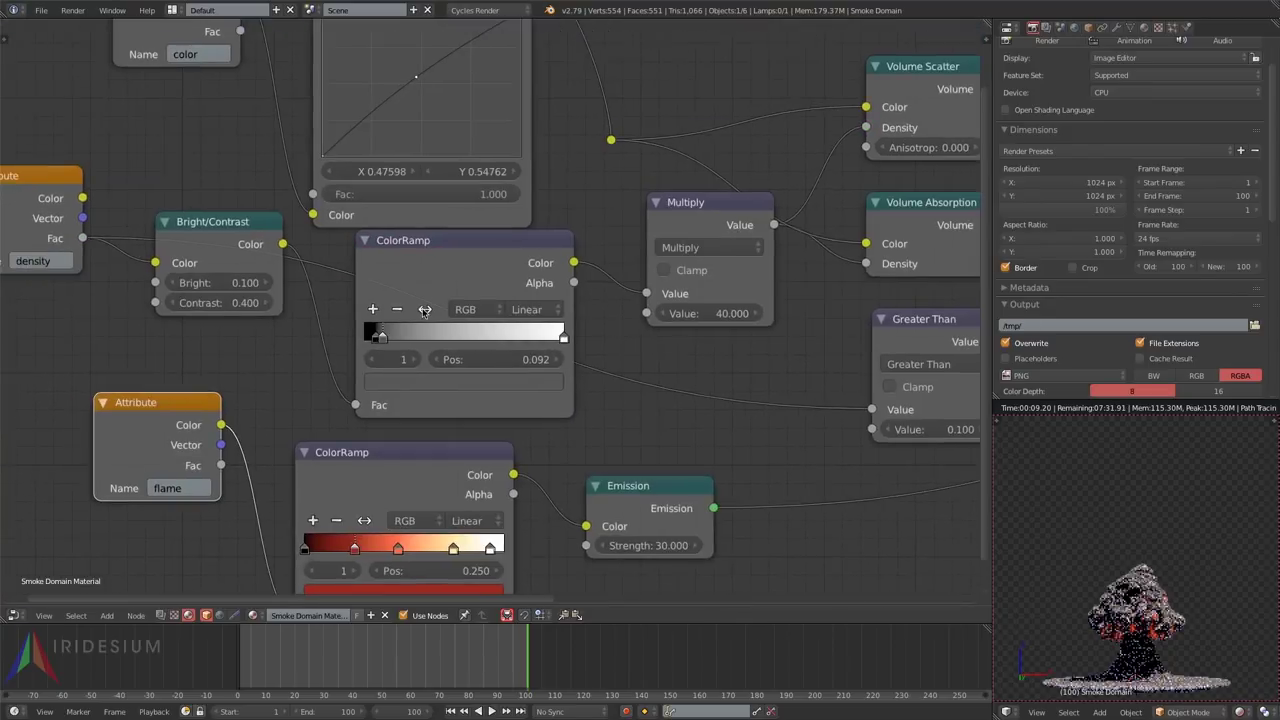
scroll(392, 312, "up", 3)
left_click(368, 344)
left_click_drag(368, 344, 372, 344)
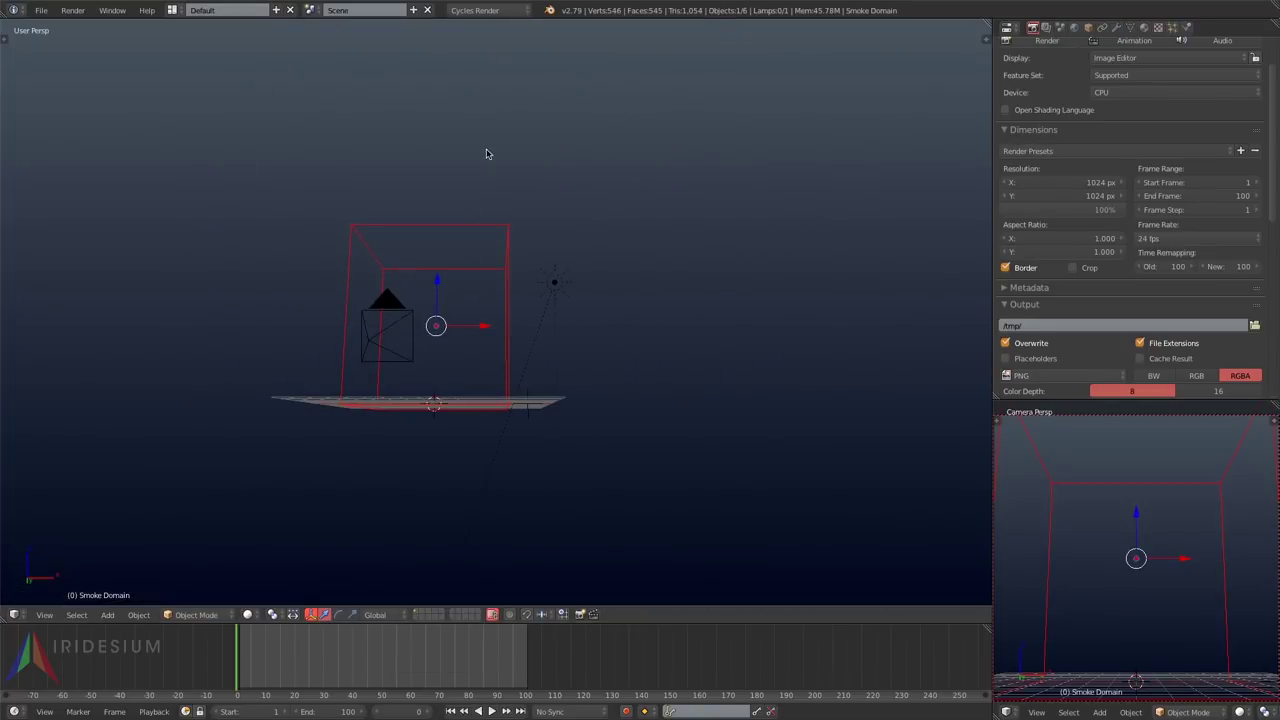
Step: Add a plane at the base of the smoke domain and scale it by 8 to form a ground
key("shift+a")
mouse_move(486, 152)
left_click(530, 149)
key("KP_1")
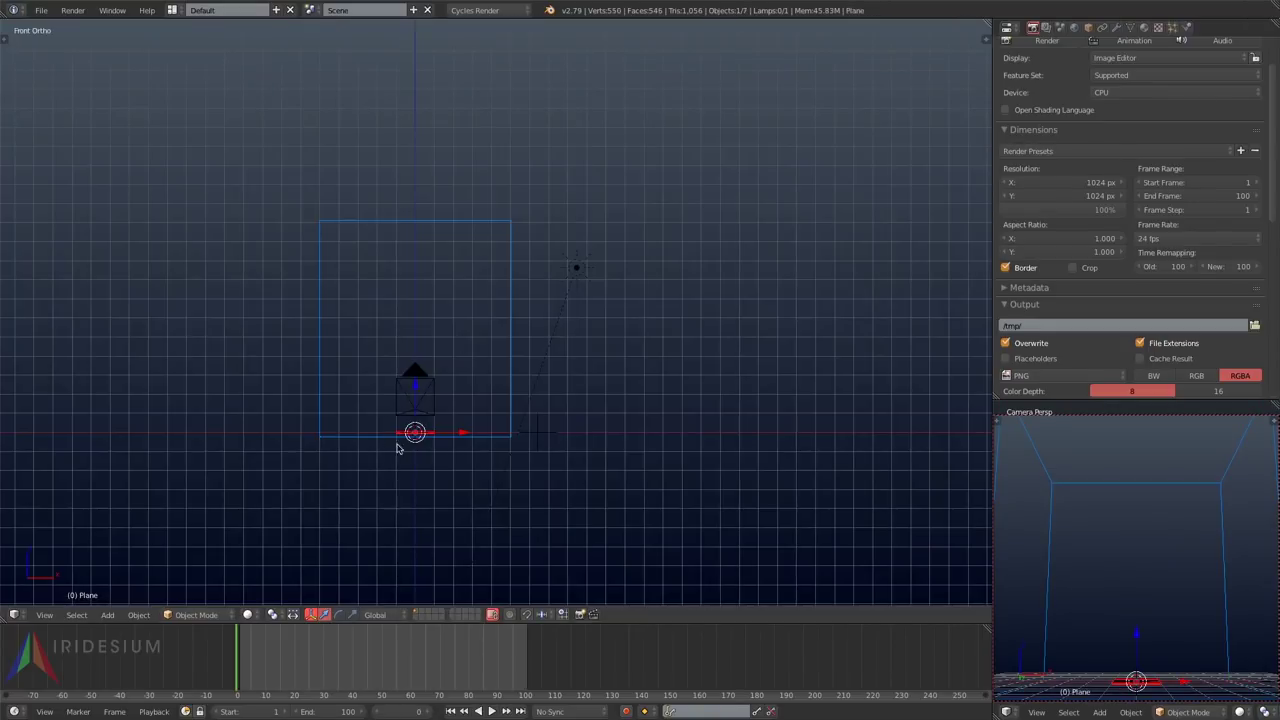
type("s8")
key("Return")
scroll(416, 442, "up", 4)
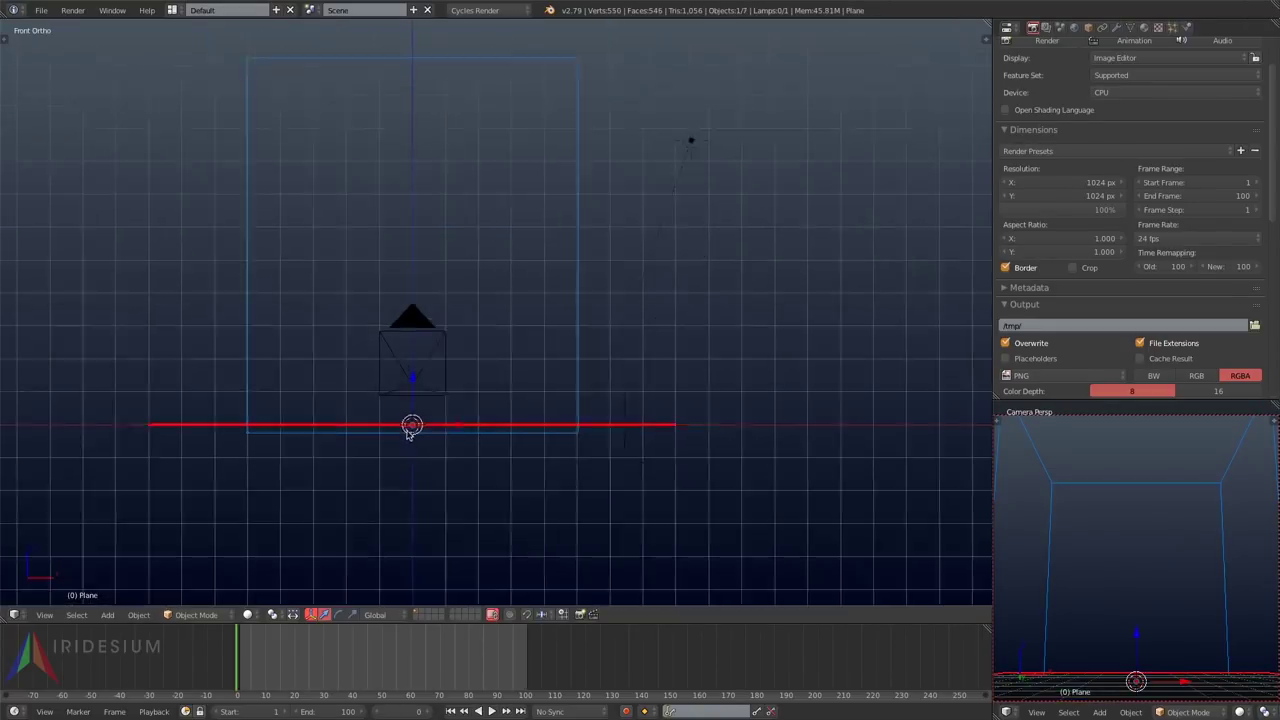
Step: Give the ground plane a new material with a Holdout surface shader
scroll(408, 433, "up", 3)
left_click(1144, 27)
left_click(1110, 121)
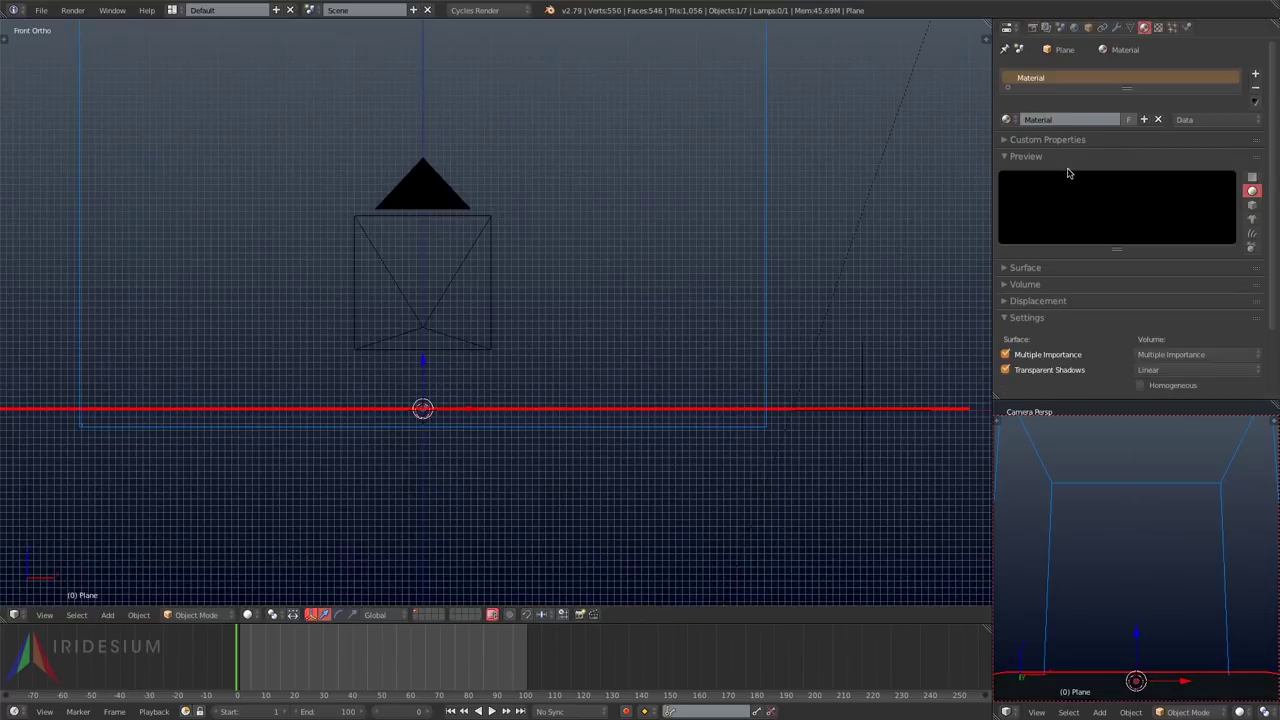
left_click(1040, 267)
left_click(1254, 291)
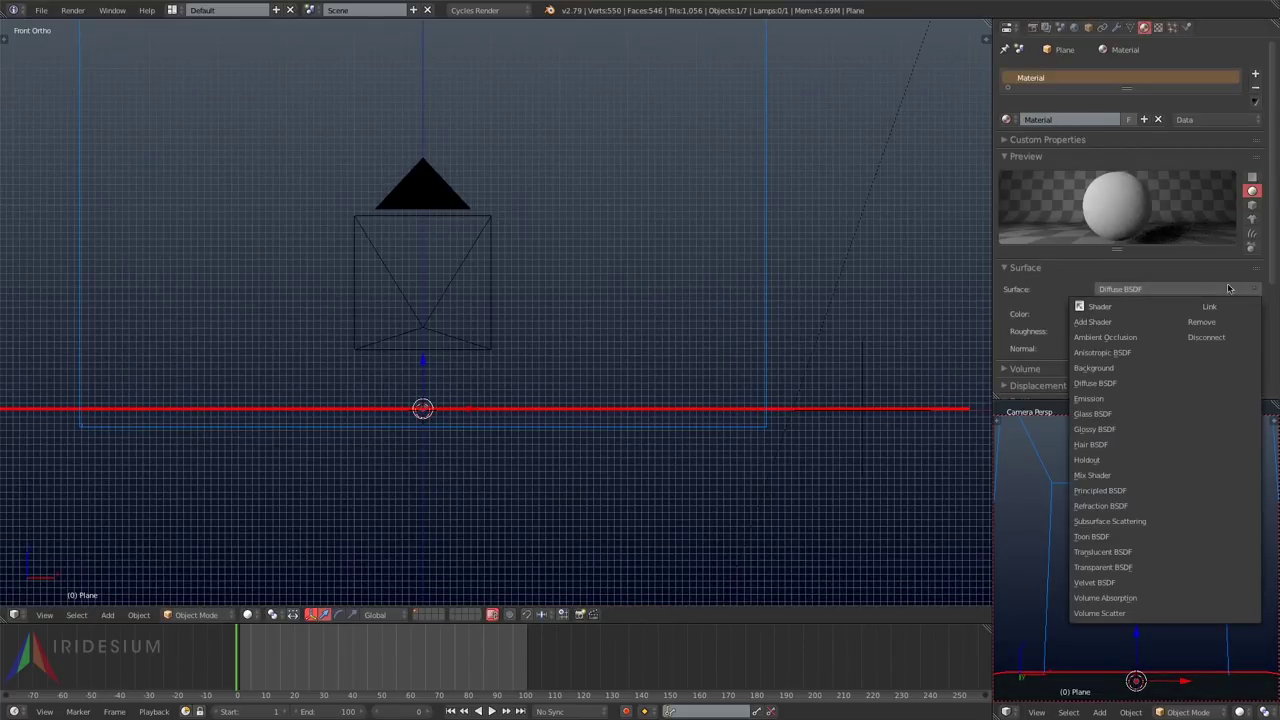
left_click(1078, 459)
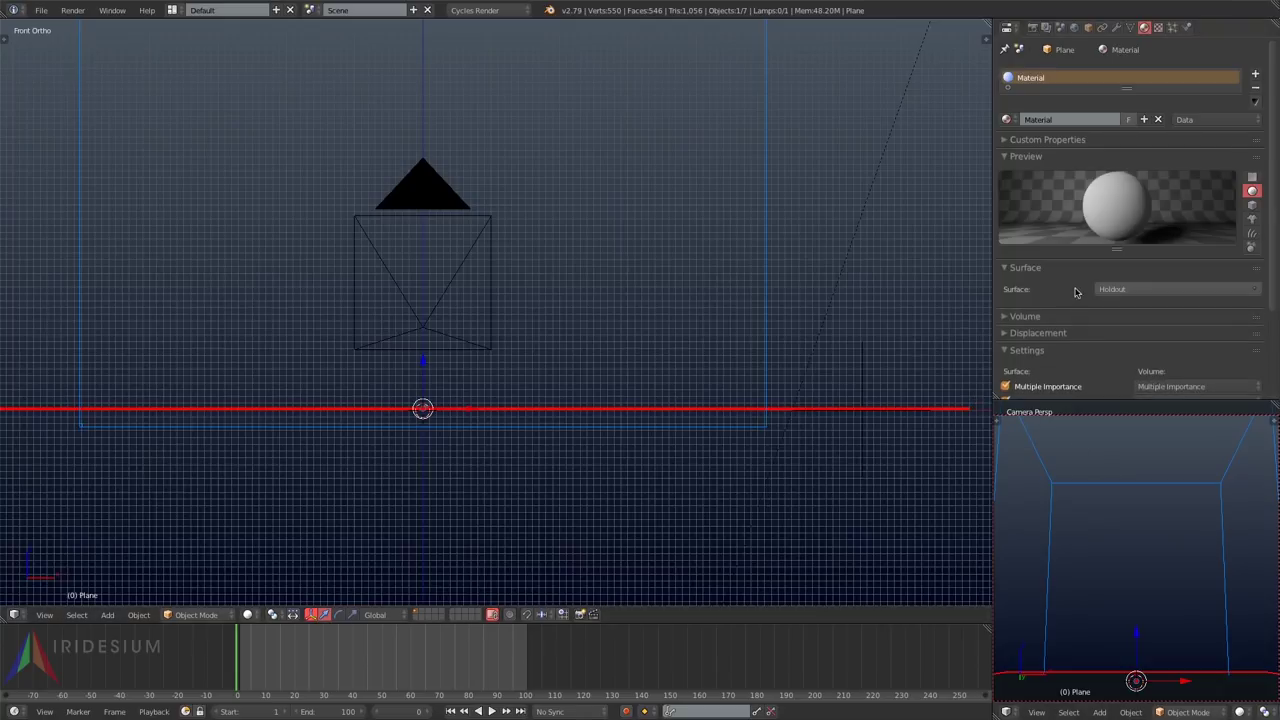
Step: Play back the smoke simulation from the camera view
key("KP_0")
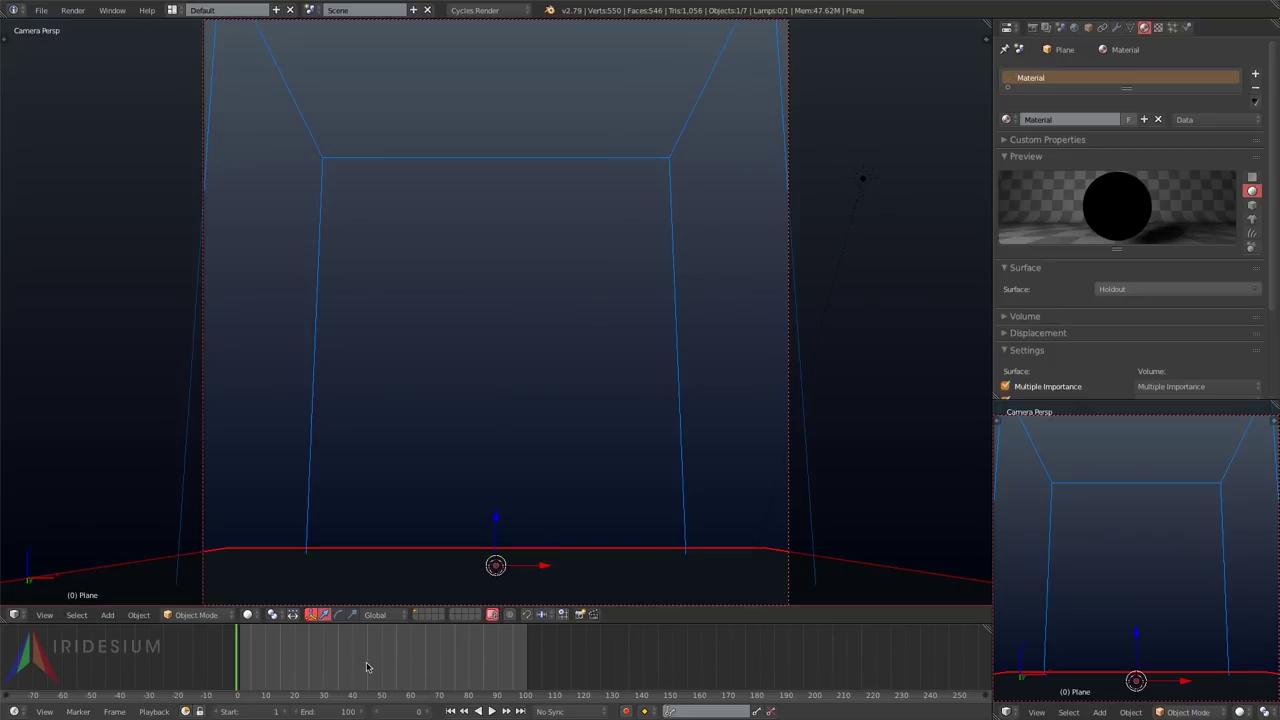
key("alt+a")
key("alt+a")
key("shift+z")
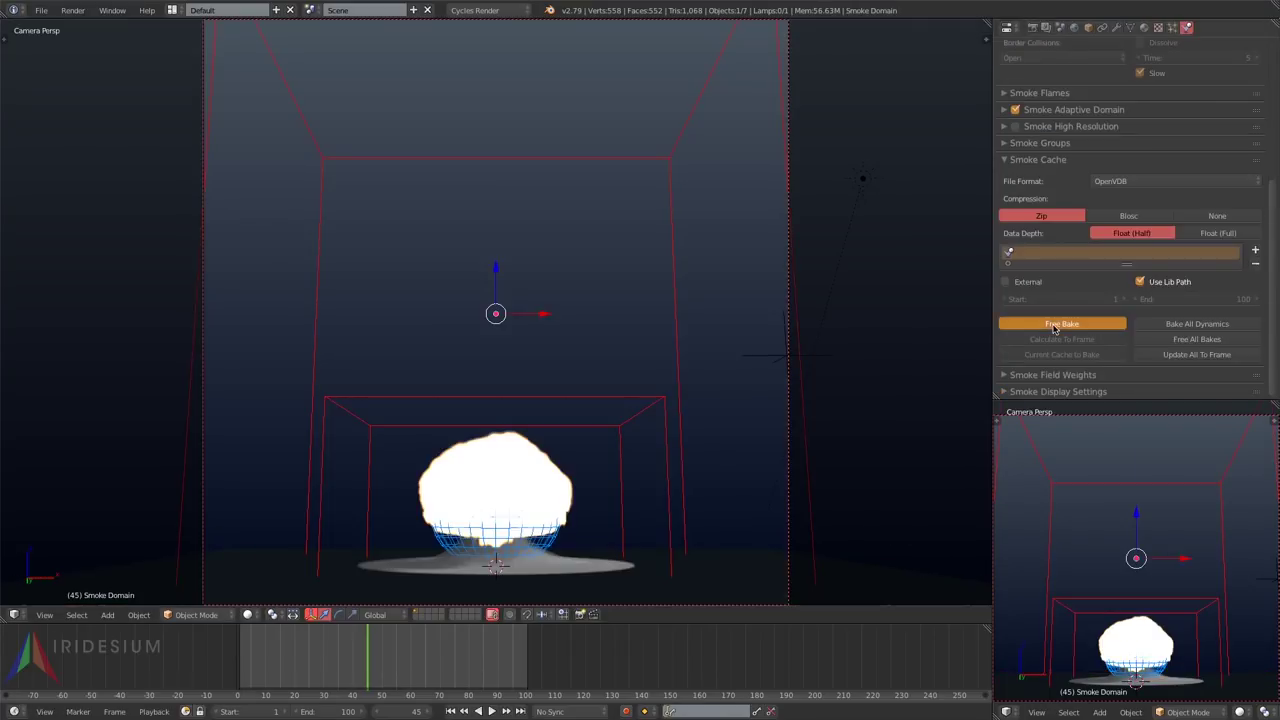
Step: Free the smoke domain's bake and enable Smoke High Resolution
scroll(1265, 357, "up", 5)
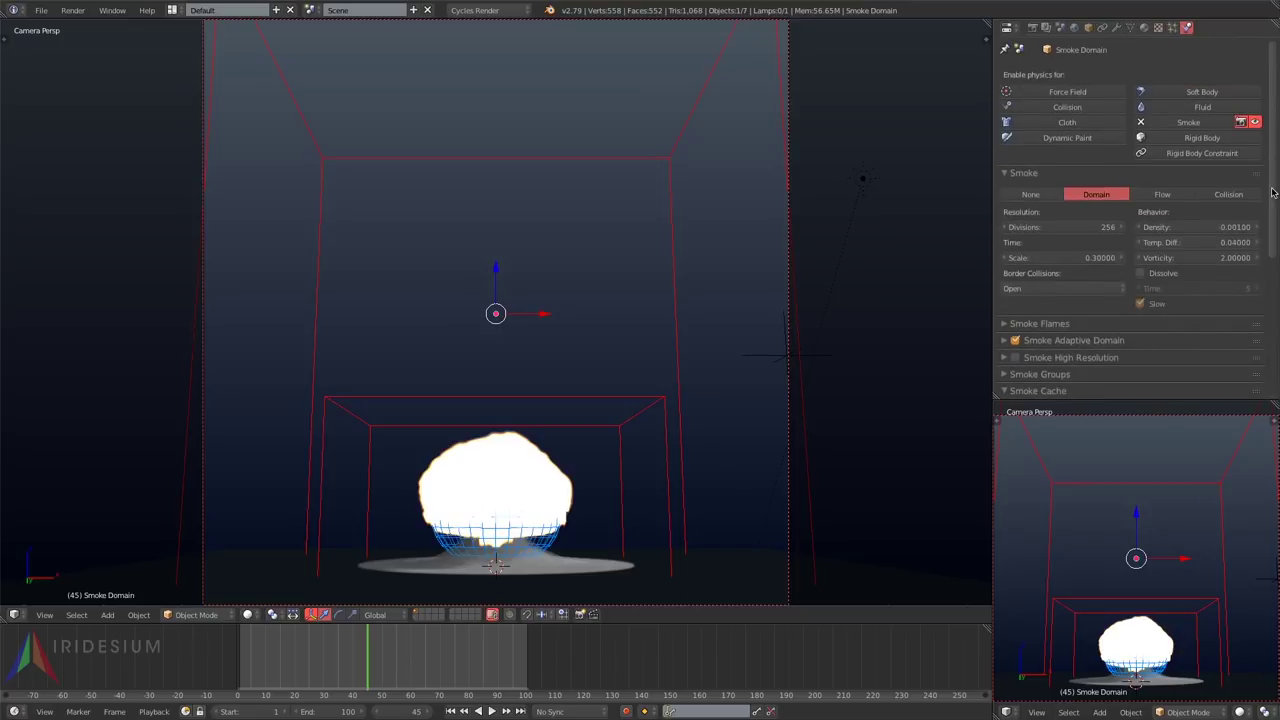
left_click(1006, 358)
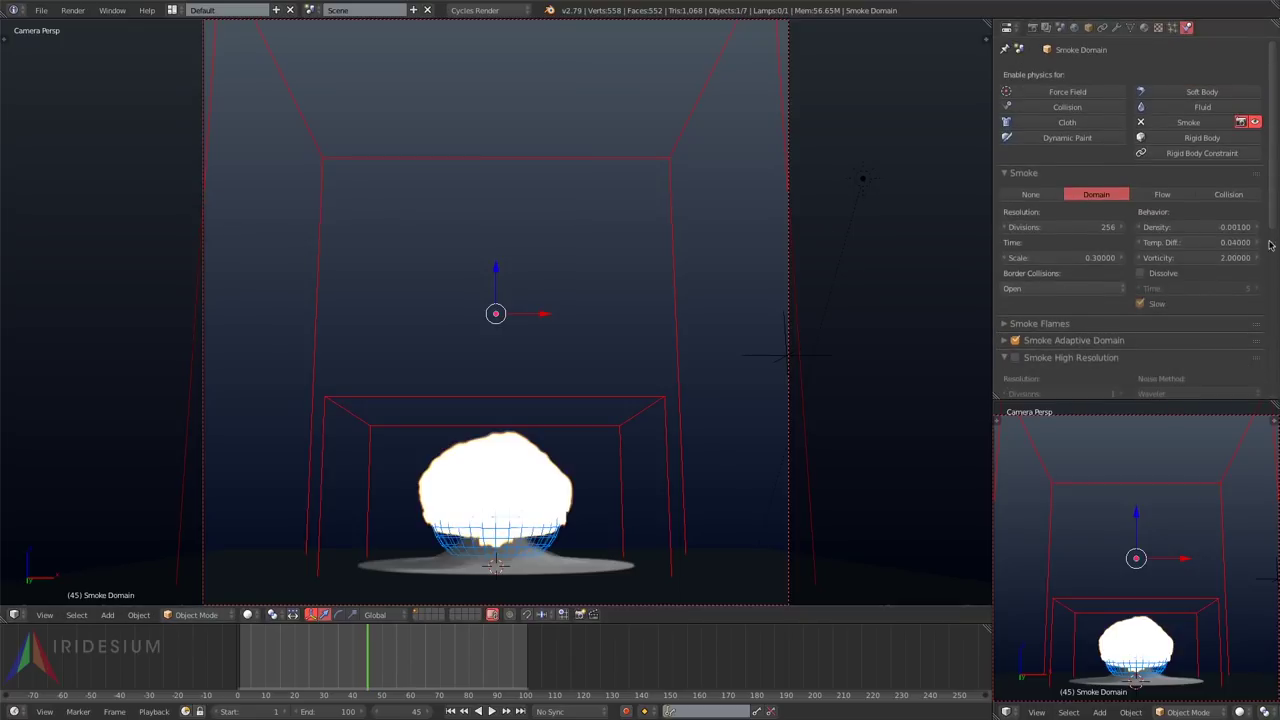
scroll(1268, 292, "down", 4)
scroll(1267, 294, "down", 1)
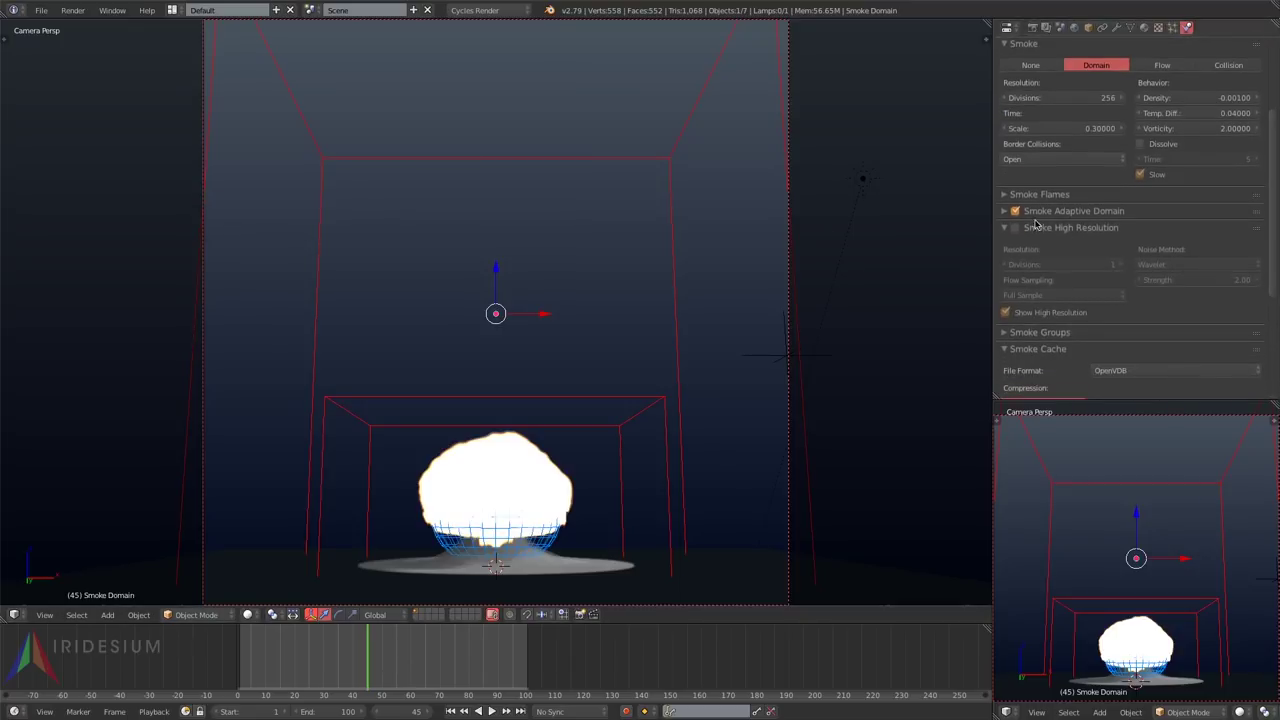
Step: Set the turbulence force field's size to 1
right_click(757, 358)
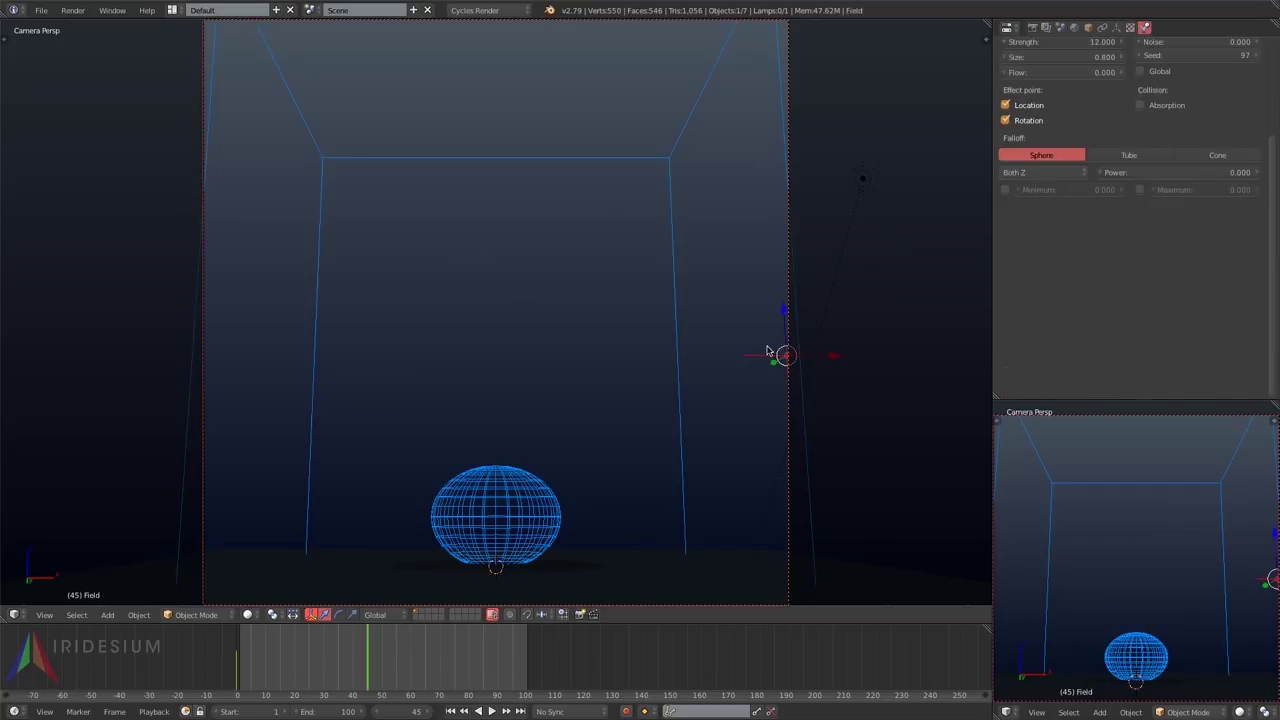
middle_click_drag(846, 286, 801, 295)
scroll(1131, 191, "up", 2)
left_click(1097, 112)
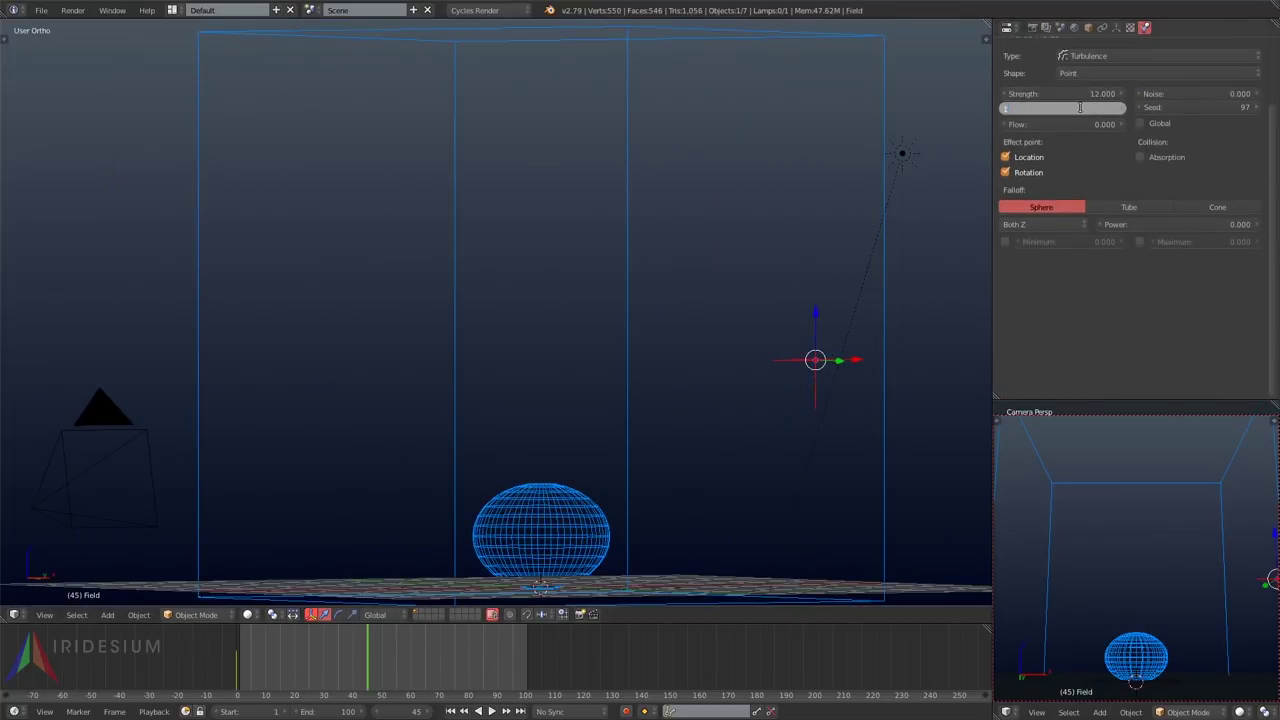
type("1")
key("Return")
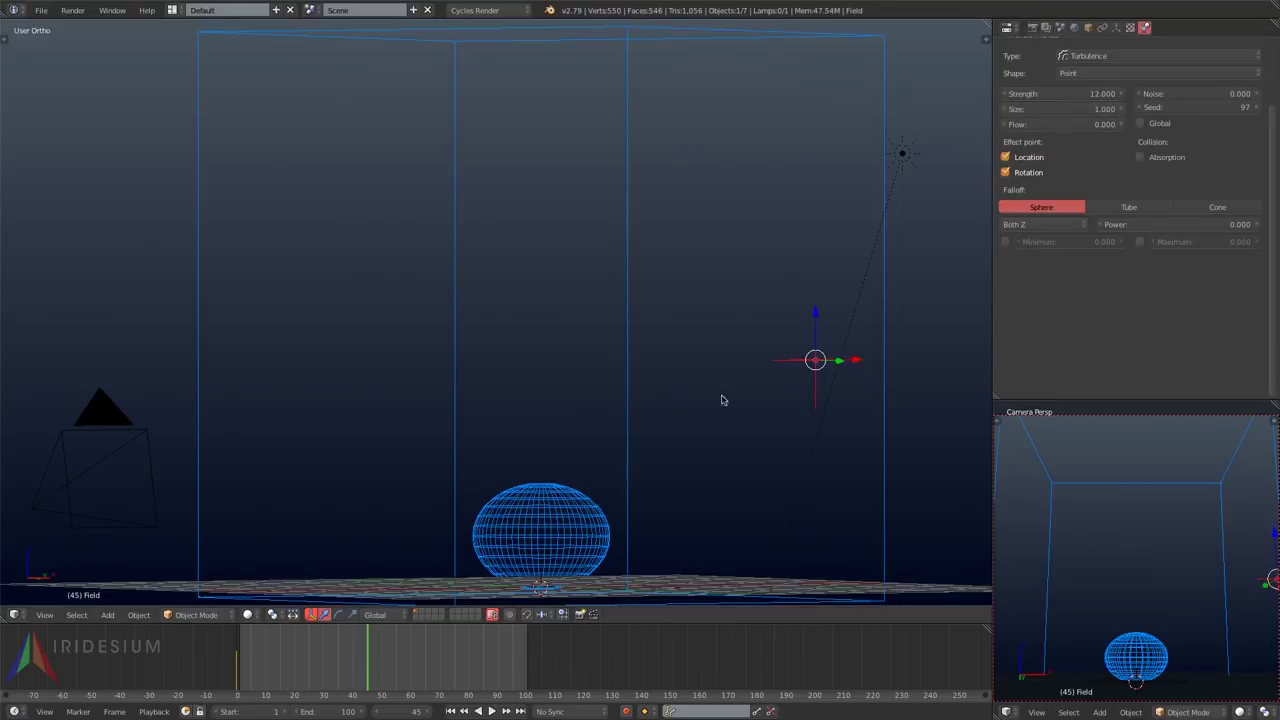
Step: Set the smoke domain's cache end frame to 250
right_click(630, 355)
key("KP_0")
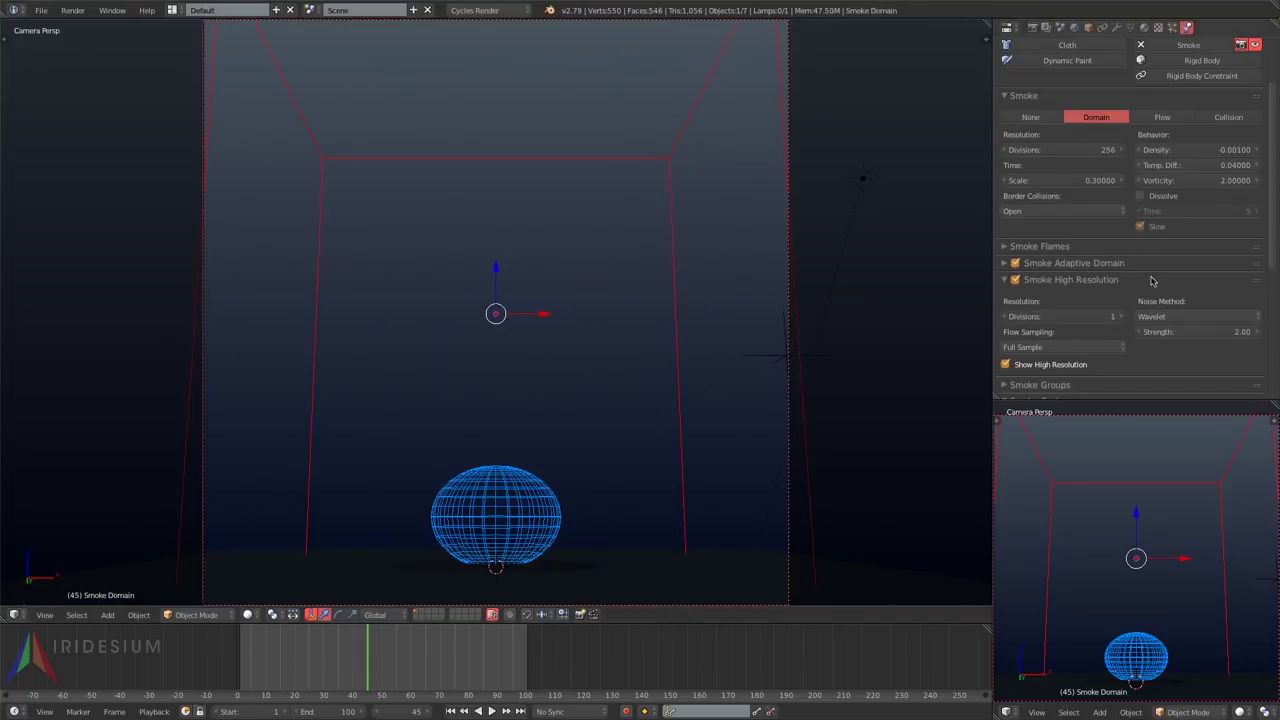
left_click_drag(1273, 180, 1257, 308)
left_click(1215, 298)
type("256")
key("Return")
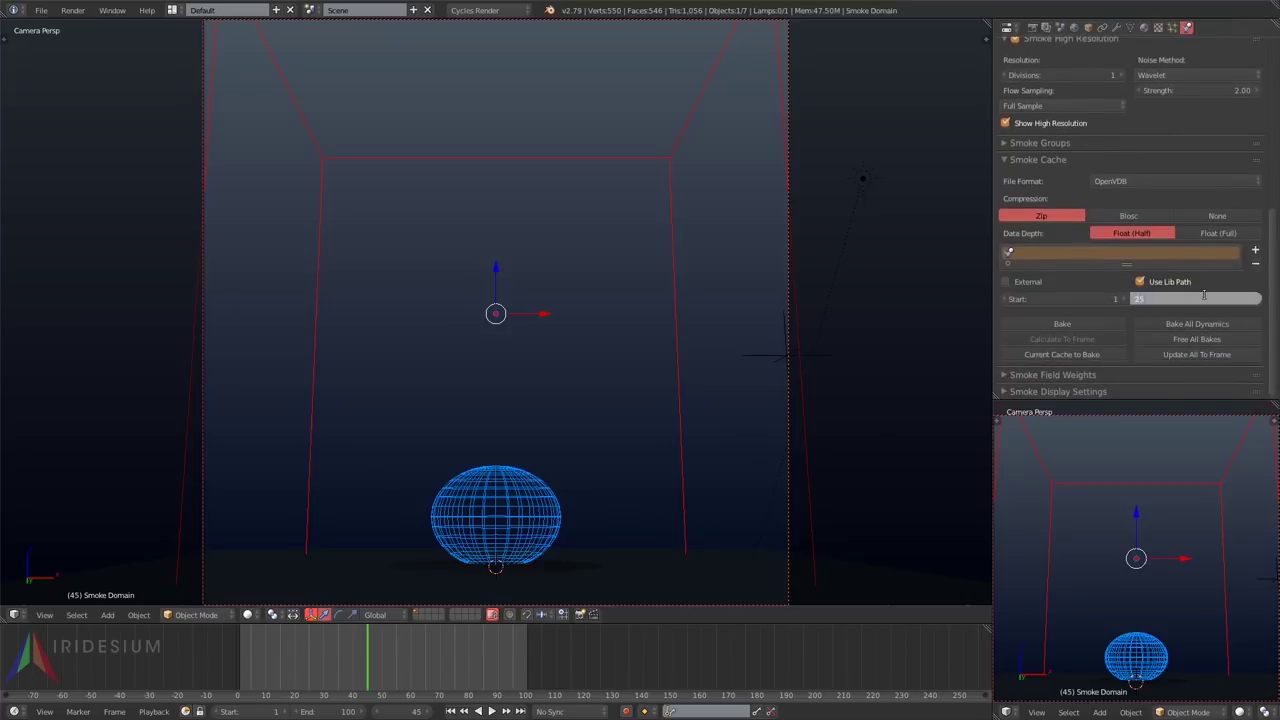
type("0")
key("Return")
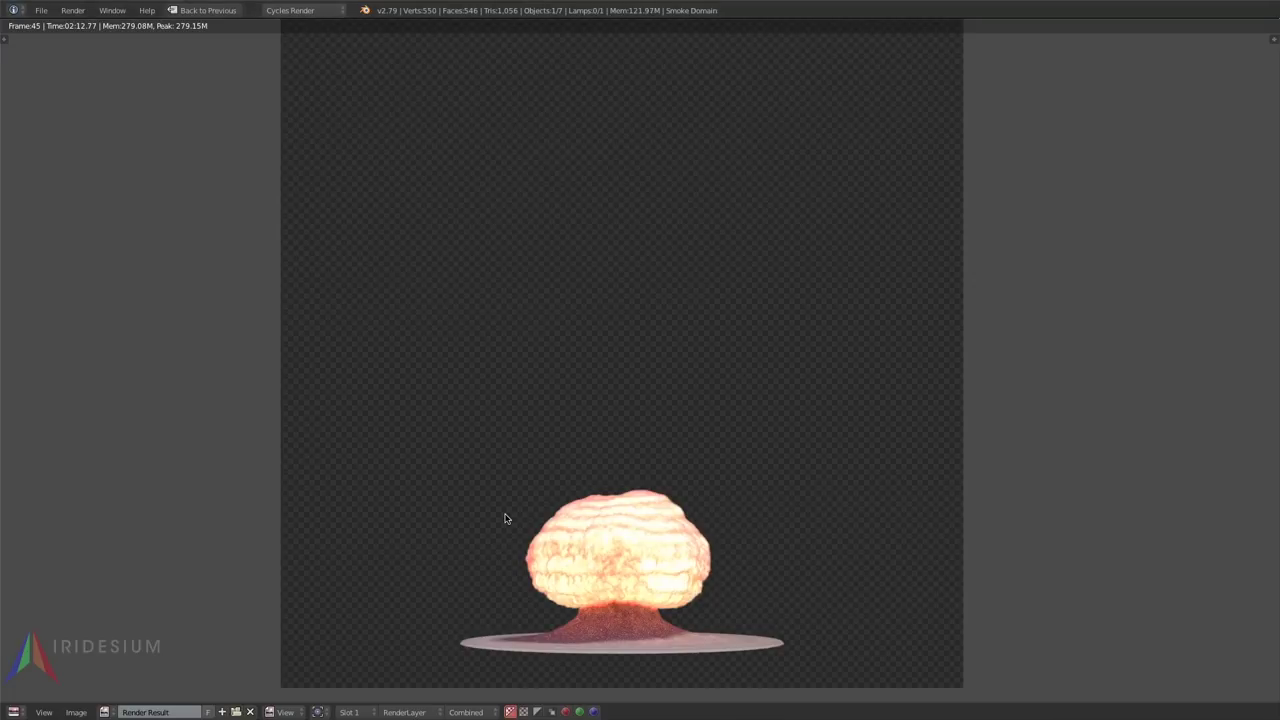
Step: Compare the explosion renders of different frames stored in the render slots, and return to the 3D scene
key("j")
key("j")
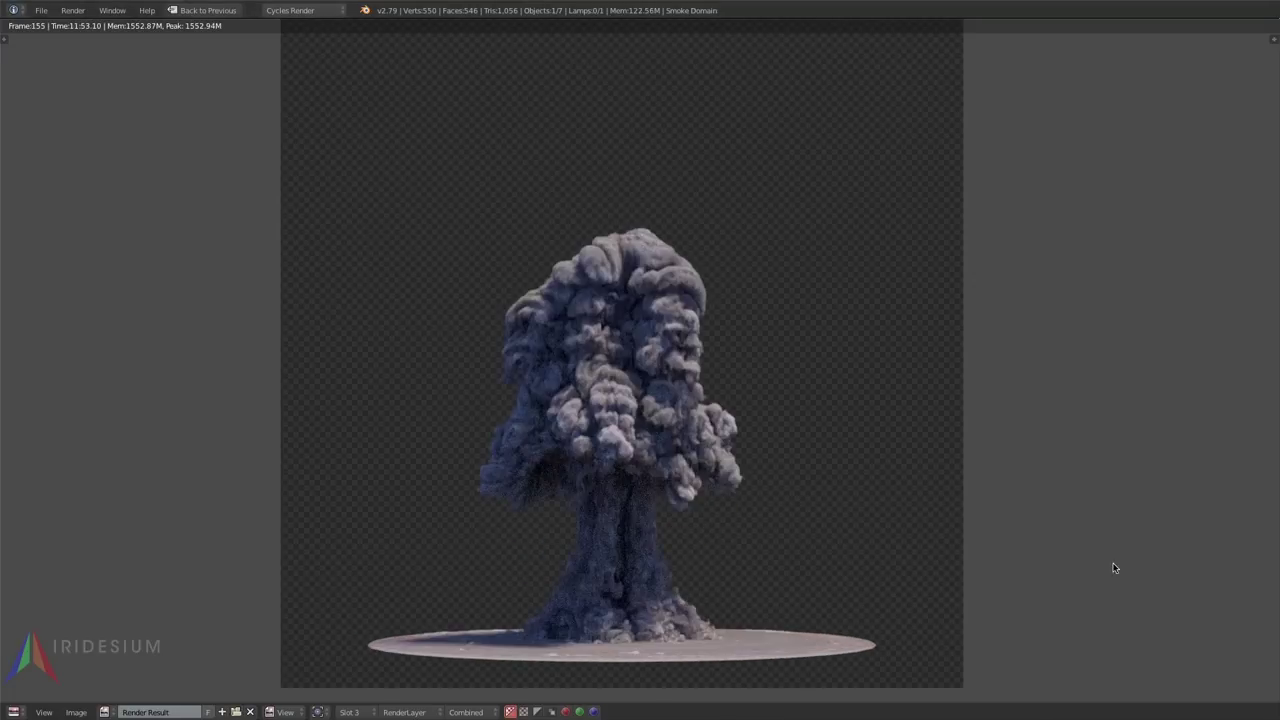
key("j")
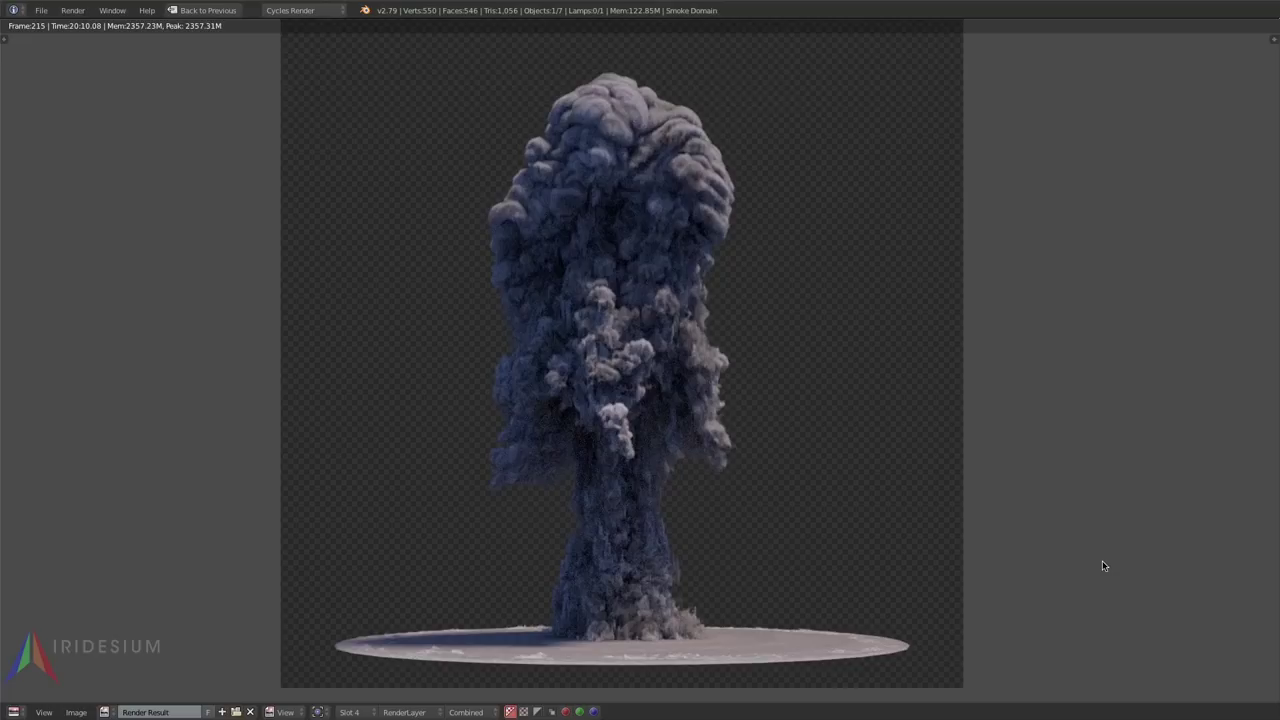
key("j")
key("j")
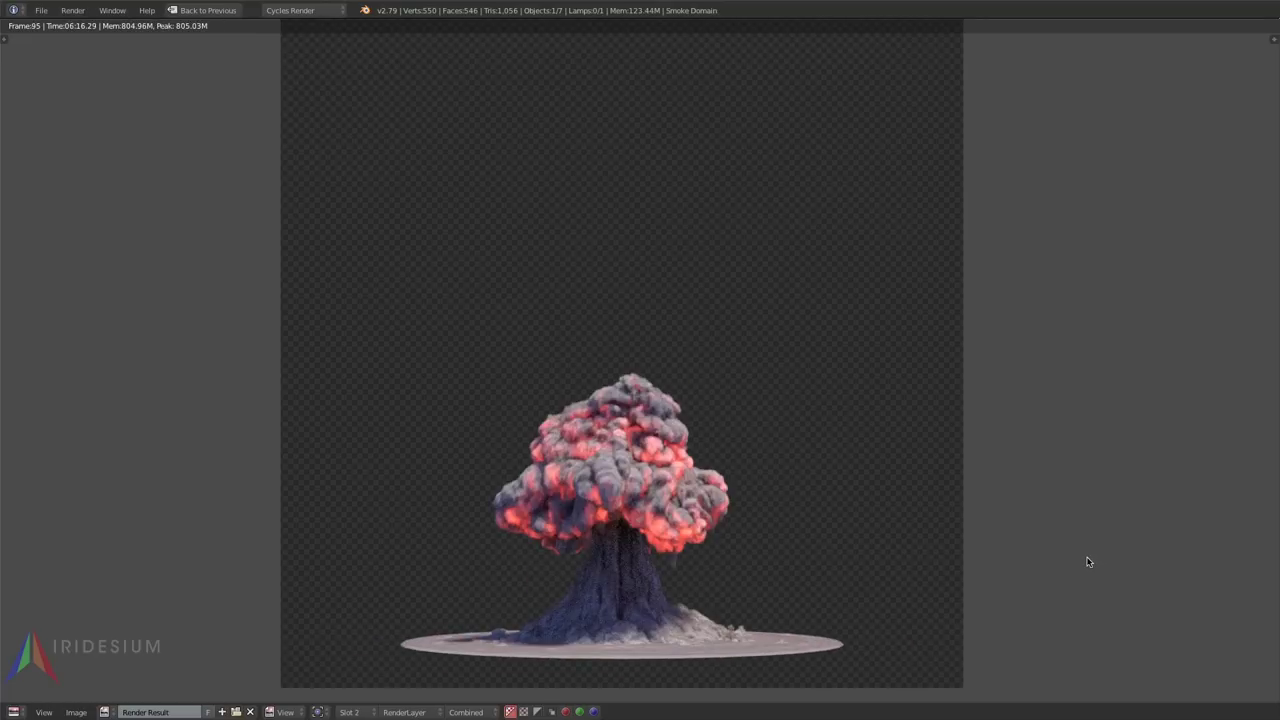
key("j")
key("j")
key("j")
key("j")
key("j")
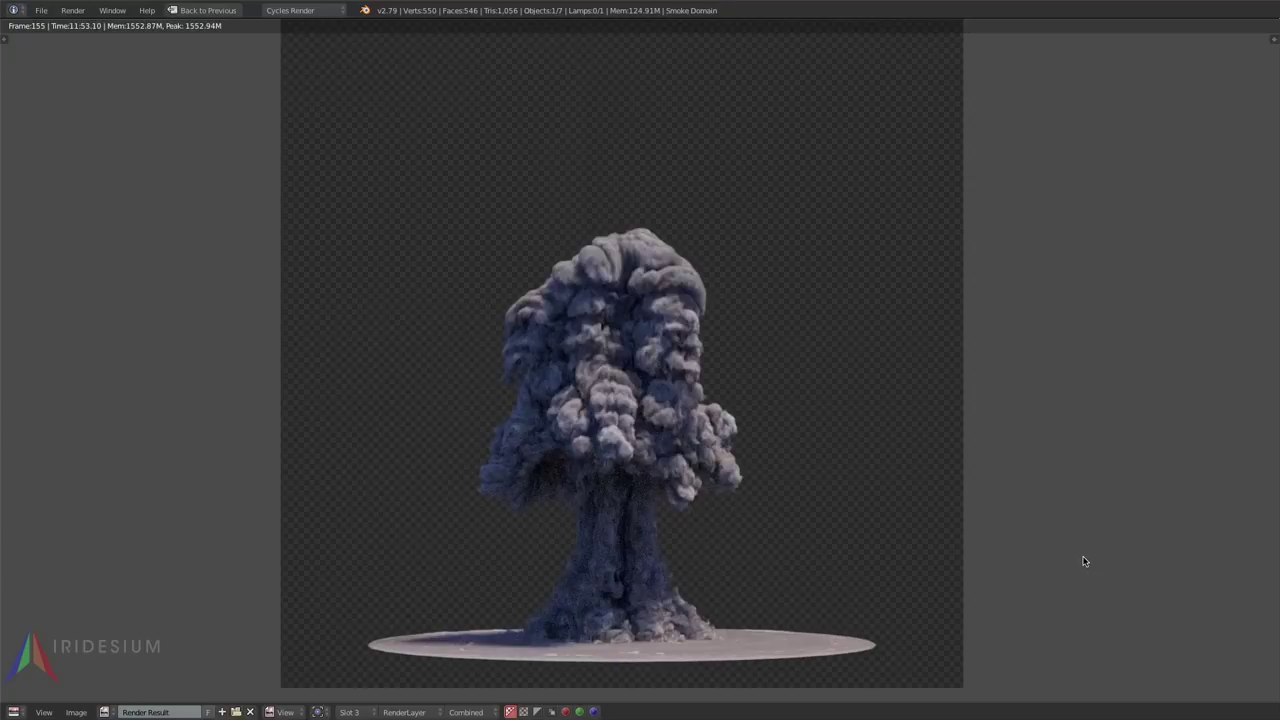
key("Escape")
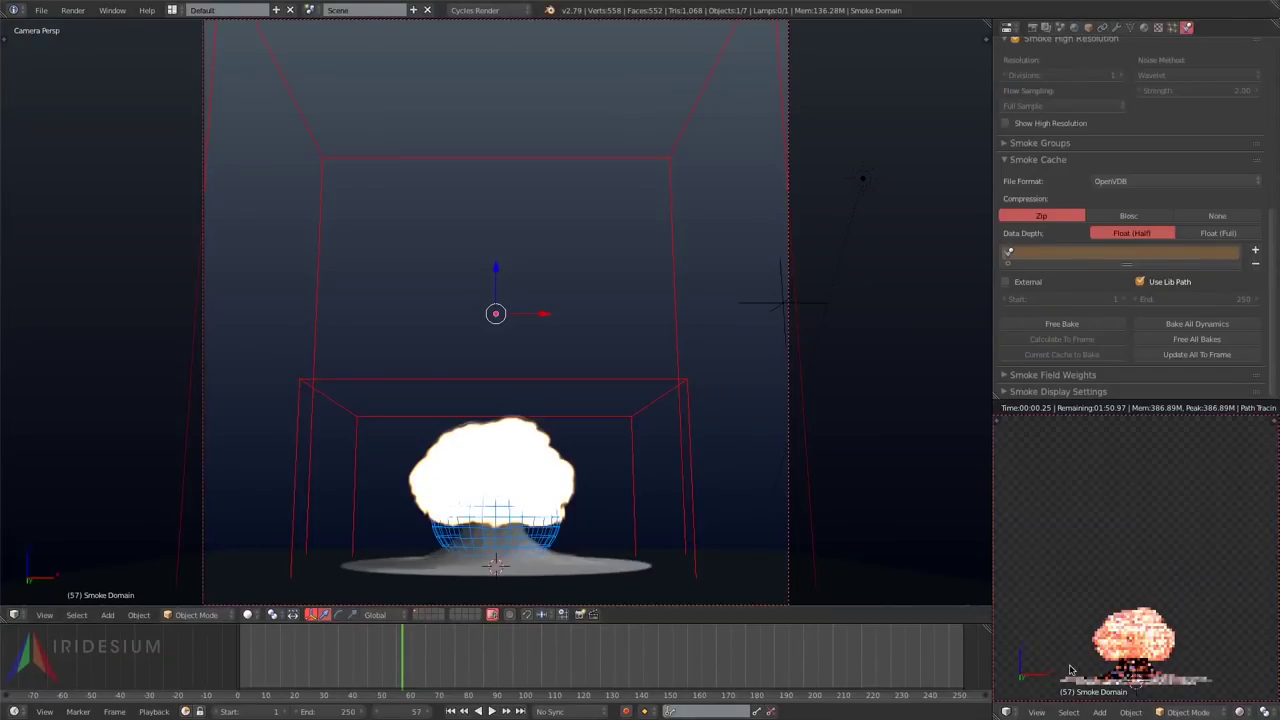
Step: Go to frame 95 and show the smoke domain material's nodes in place of the main 3D view
left_click(511, 658)
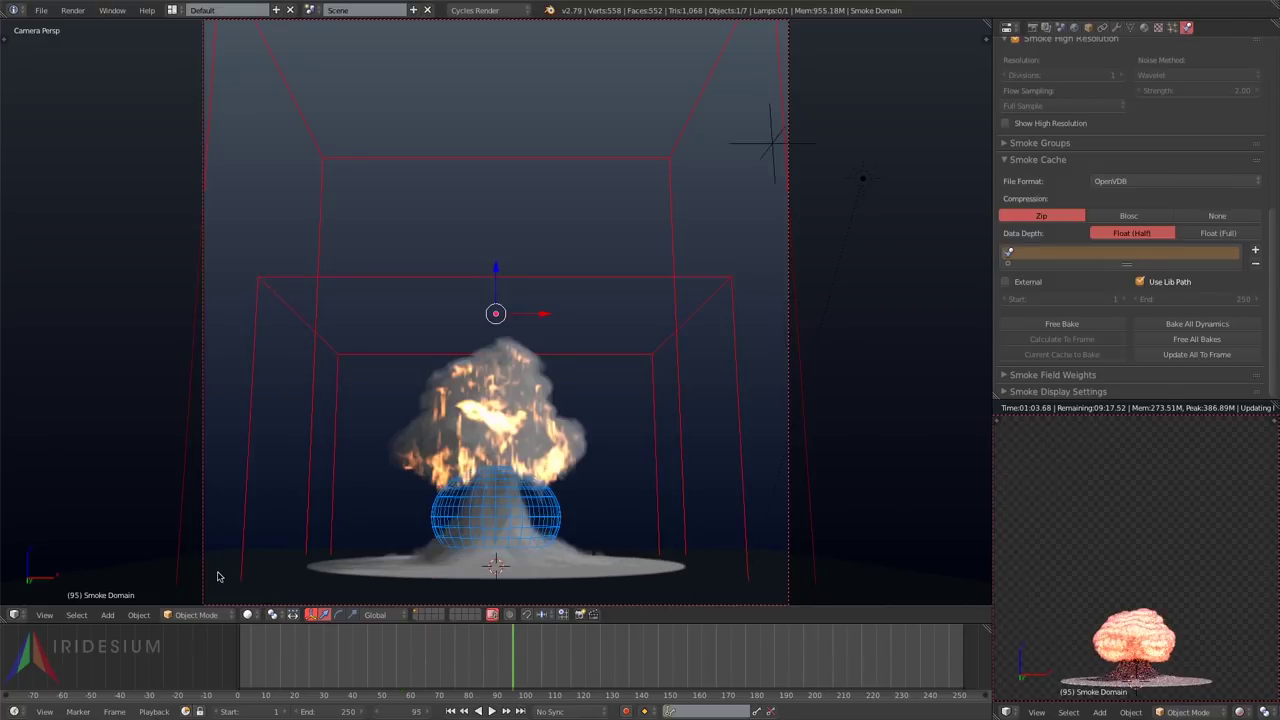
left_click(14, 614)
left_click(45, 461)
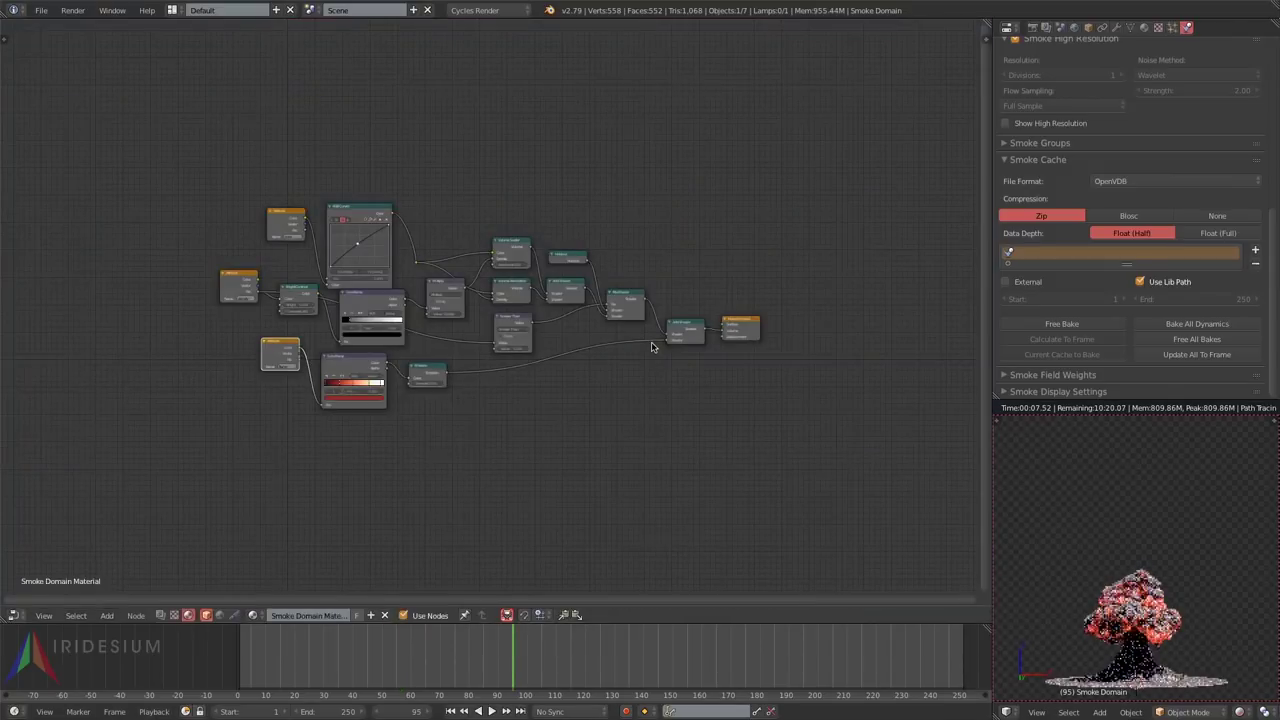
Step: Set the density Bright/Contrast node's contrast to 0.7 and remove the extra stop from the density ColorRamp
scroll(449, 223, "up", 4)
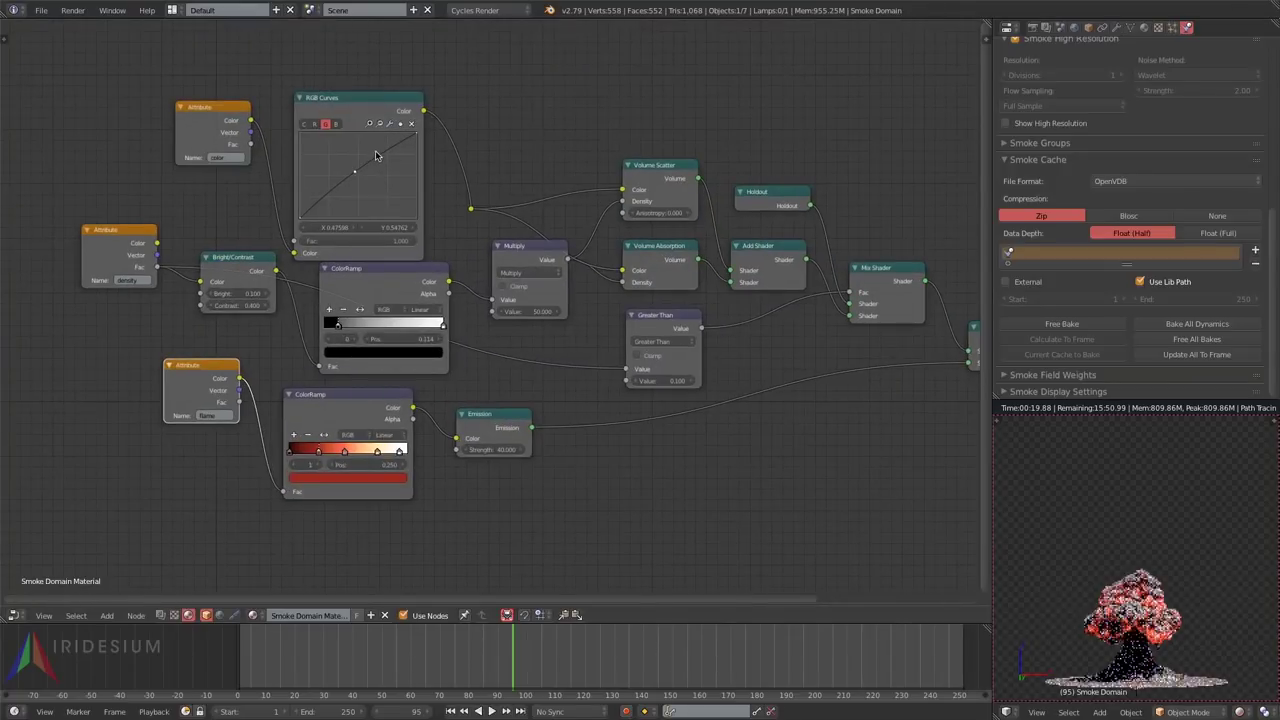
left_click(238, 302)
type(".7")
key("Return")
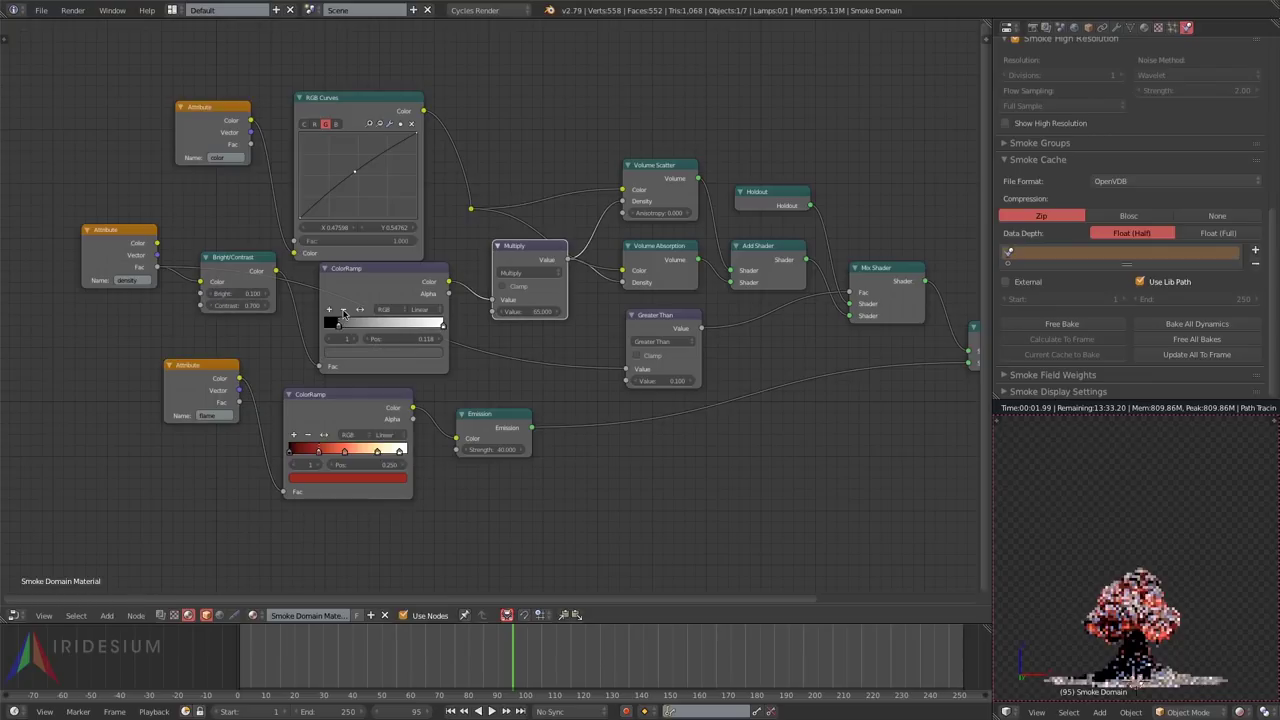
left_click(343, 311)
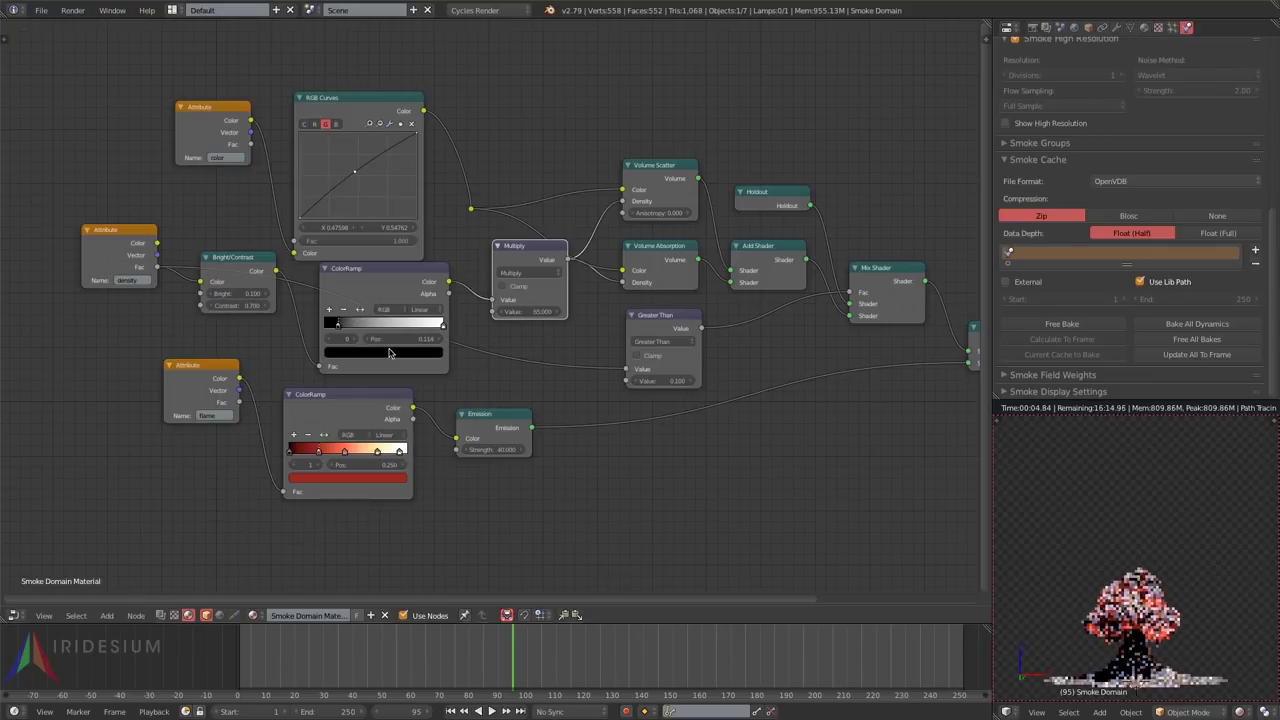
Step: Set the Emission strength to 60 and shift the flame ColorRamp's red stop to 0.219 and its yellow and white stops inward
scroll(390, 352, "up", 3)
left_click(492, 449)
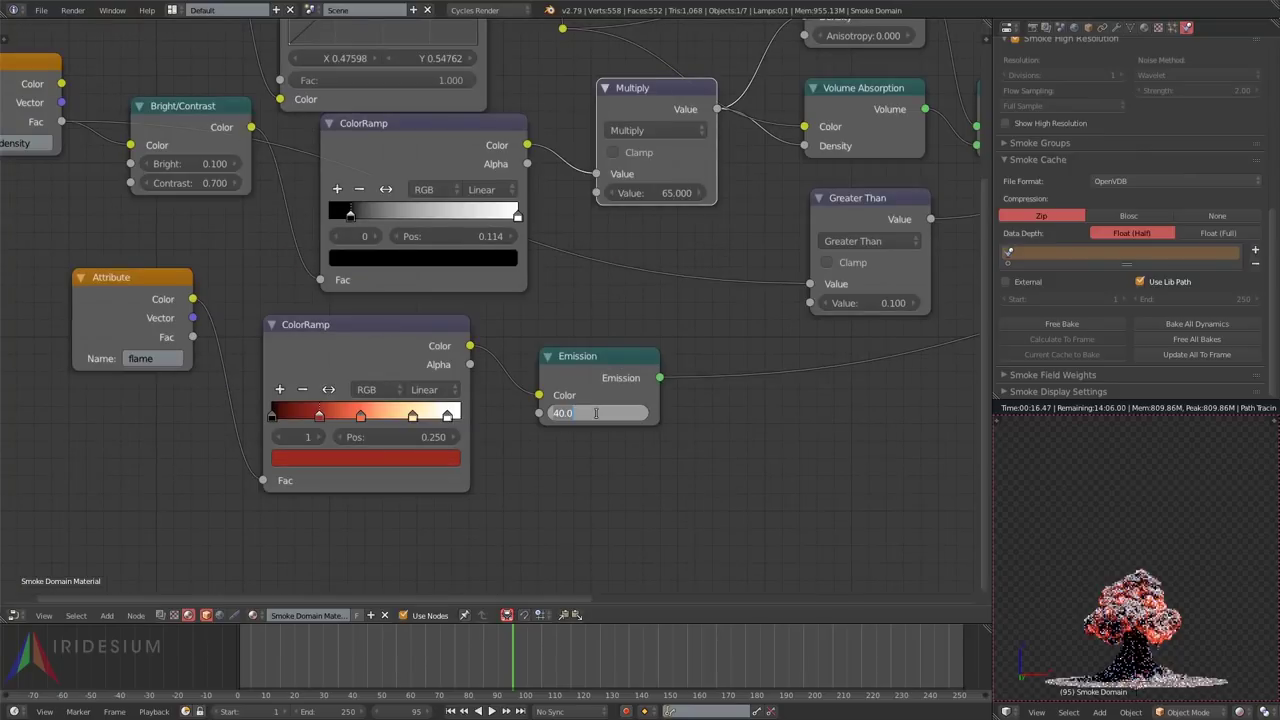
type("60")
key("Return")
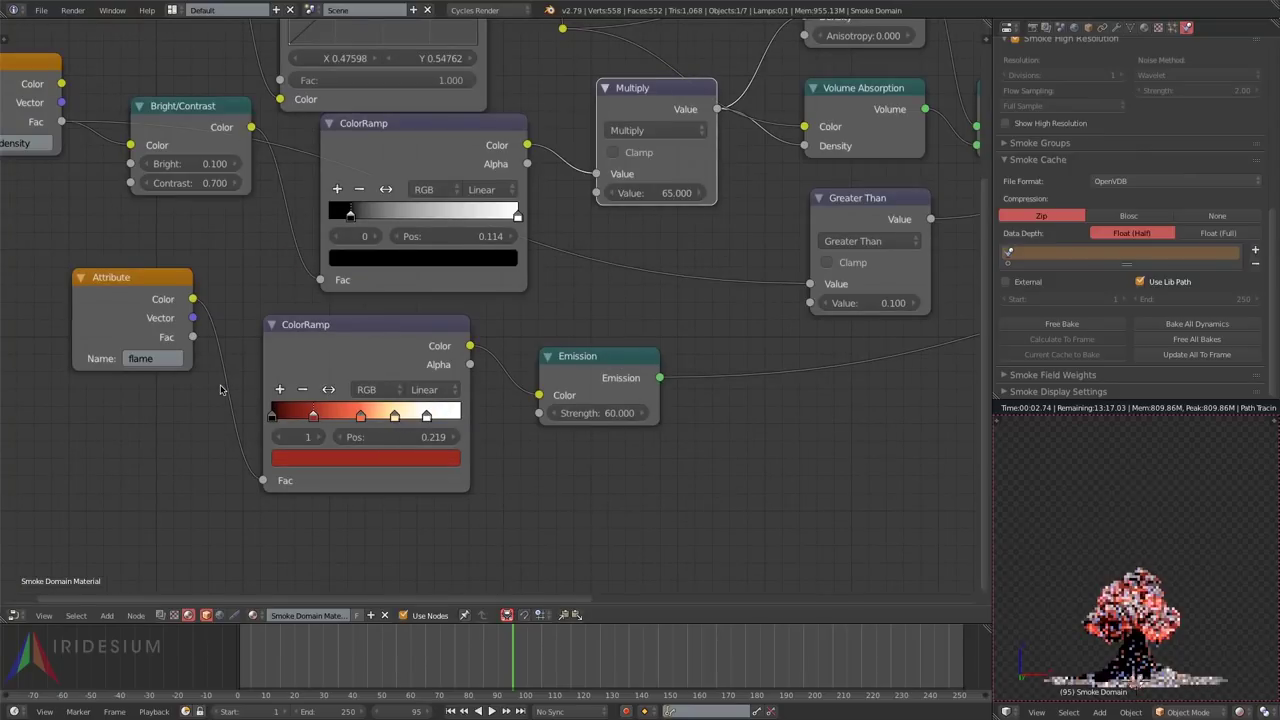
Step: Insert a Bright/Contrast node with contrast 0.1 between the flame Attribute and its ColorRamp
key("shift+a")
mouse_move(195, 457)
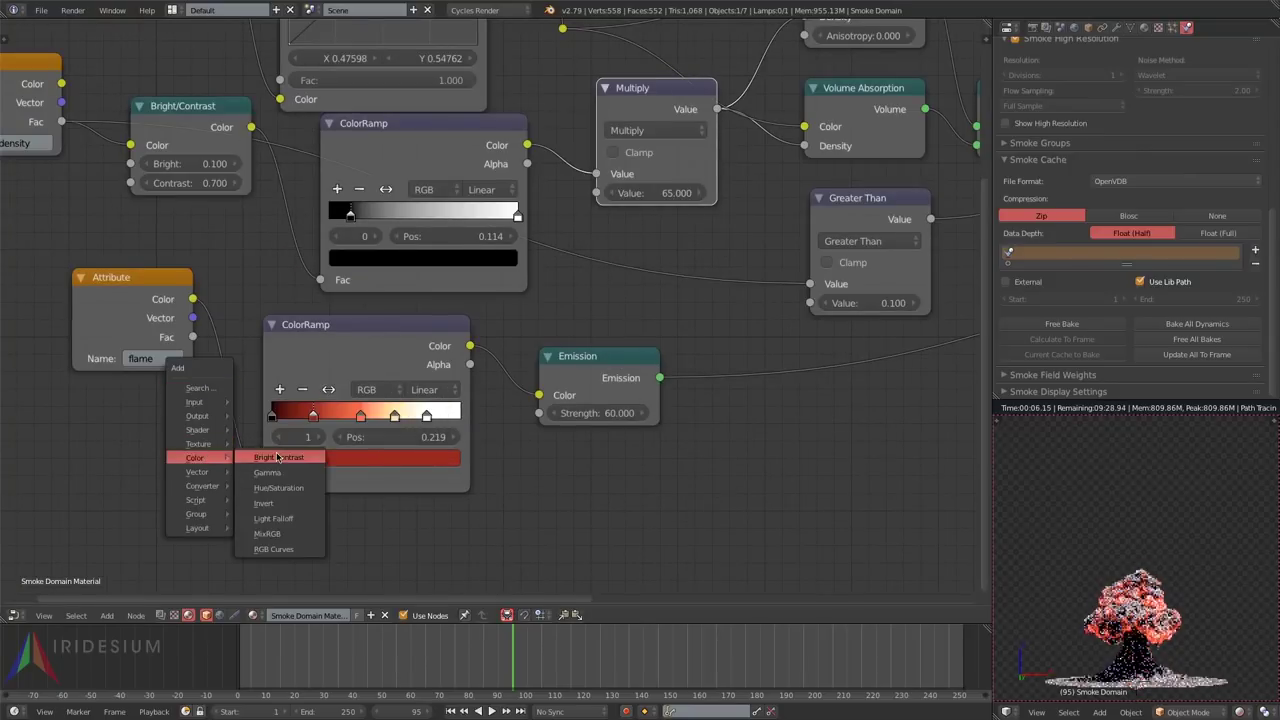
left_click(278, 457)
left_click(255, 425)
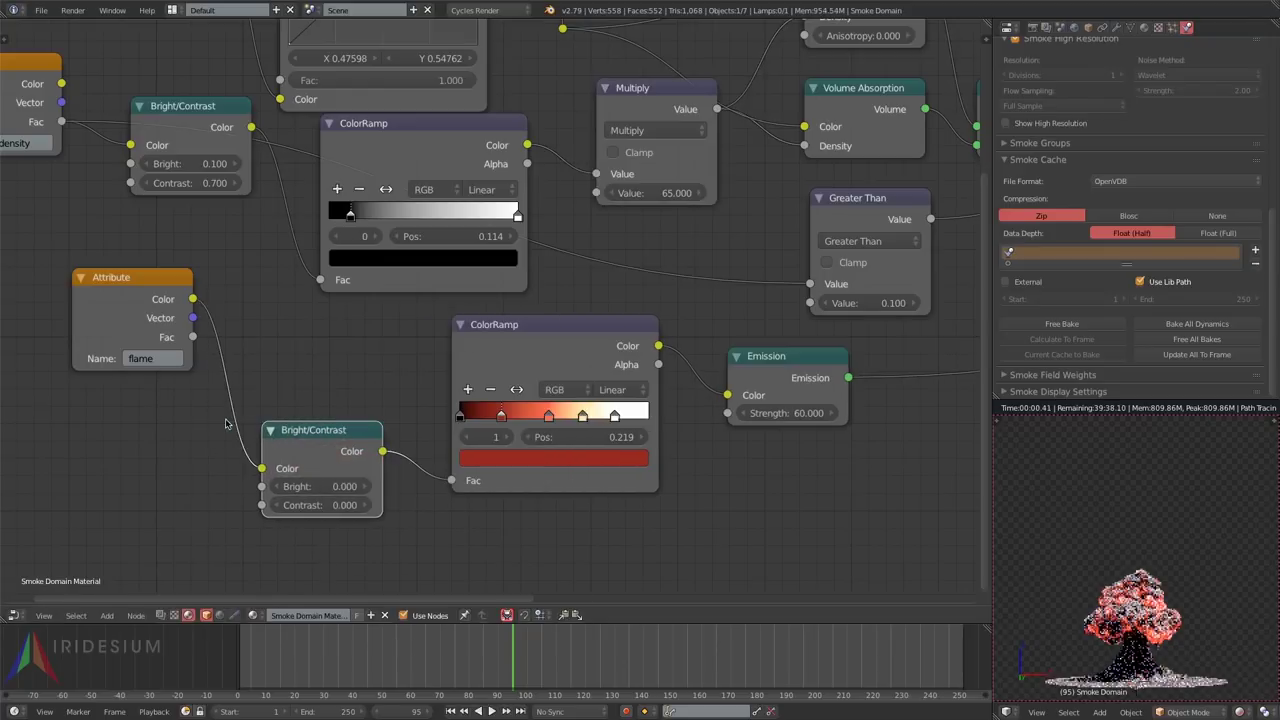
left_click(361, 507)
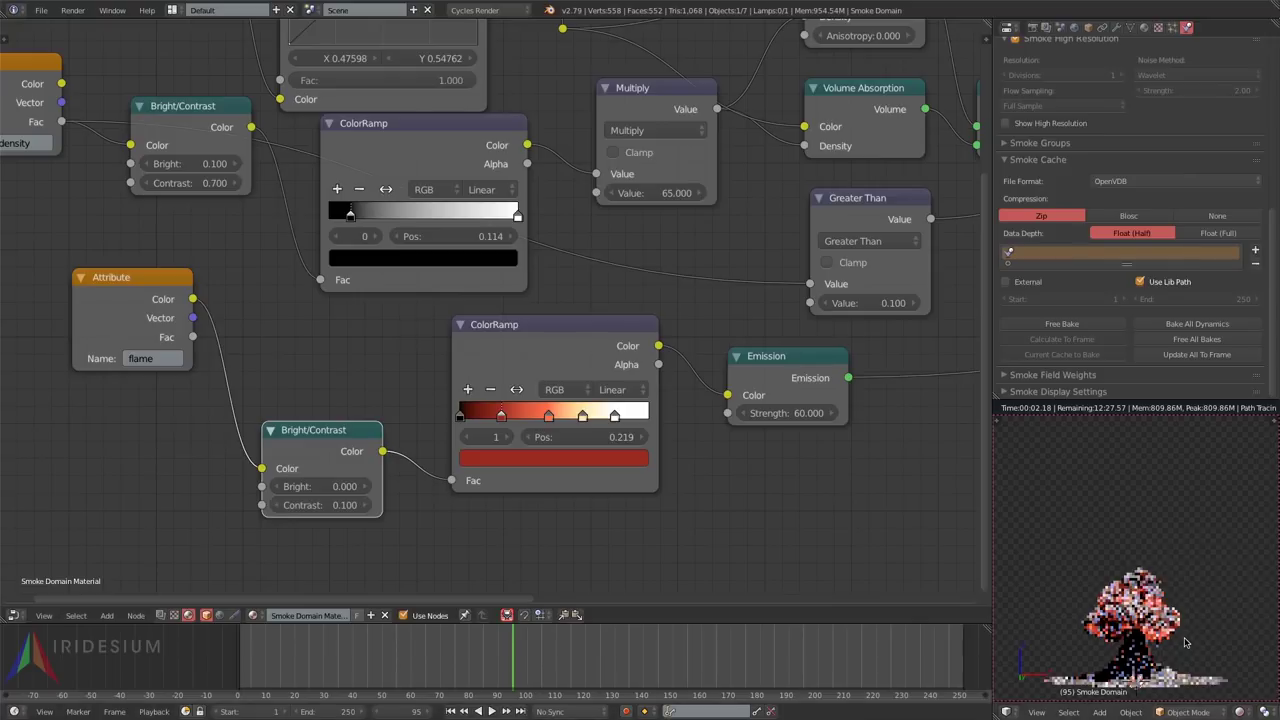
Step: Turn off the small viewport's rendered preview and change the main node area to an image editor
key("shift+z")
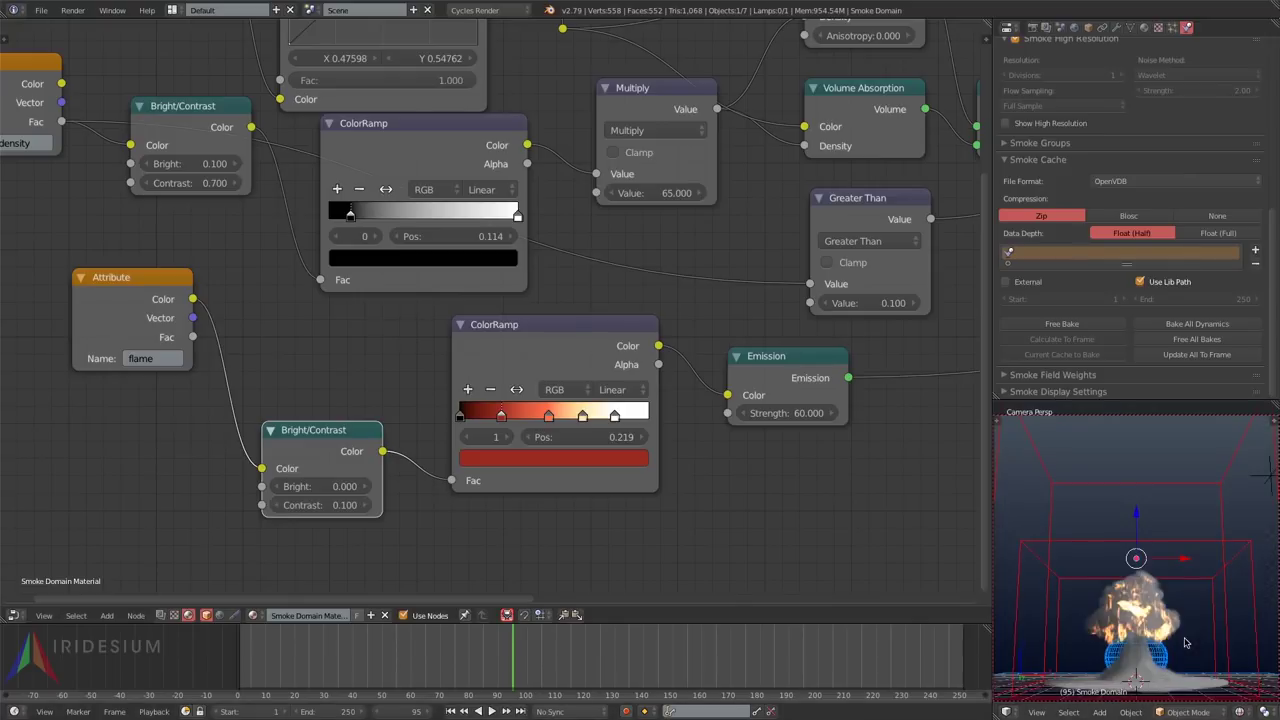
left_click(15, 615)
left_click(44, 509)
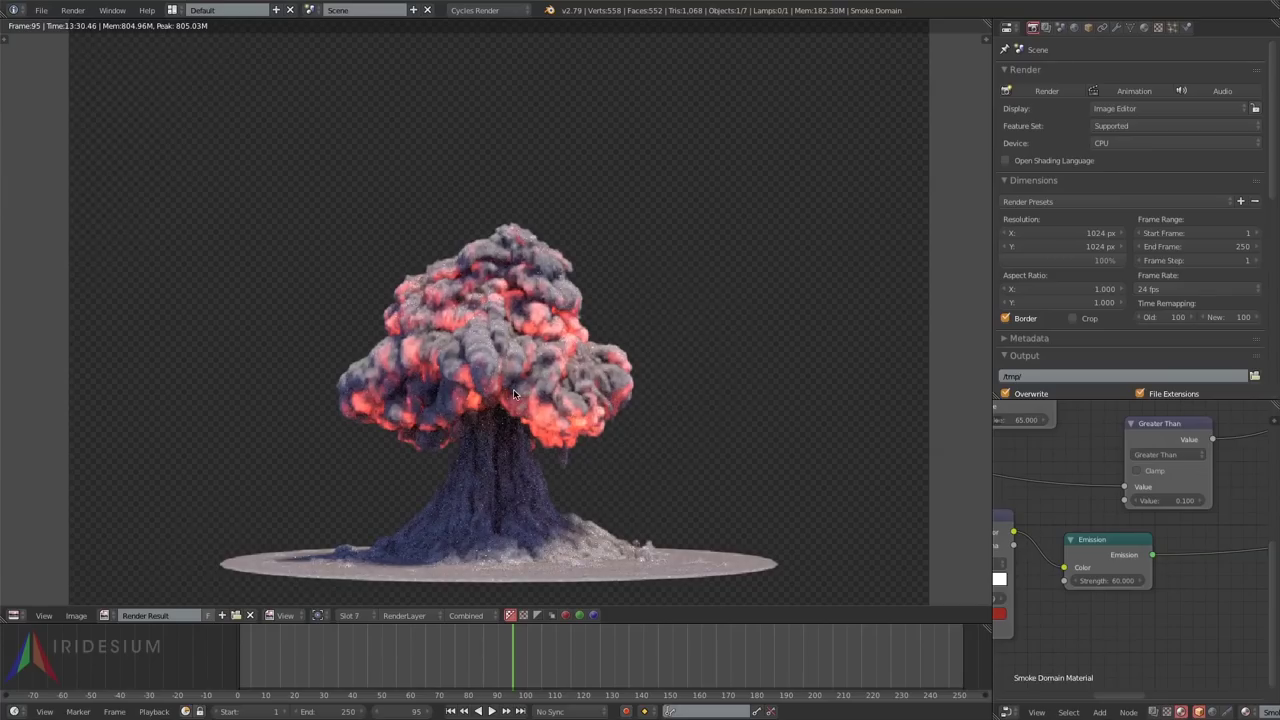
Step: Compare the new frame 95 render with the earlier ones by cycling through the render slots
key("j")
key("j")
key("j")
key("j")
key("j")
Step: Set the value of the Multiply node that drives the smoke's volume density to 75
key("ctrl+Up")
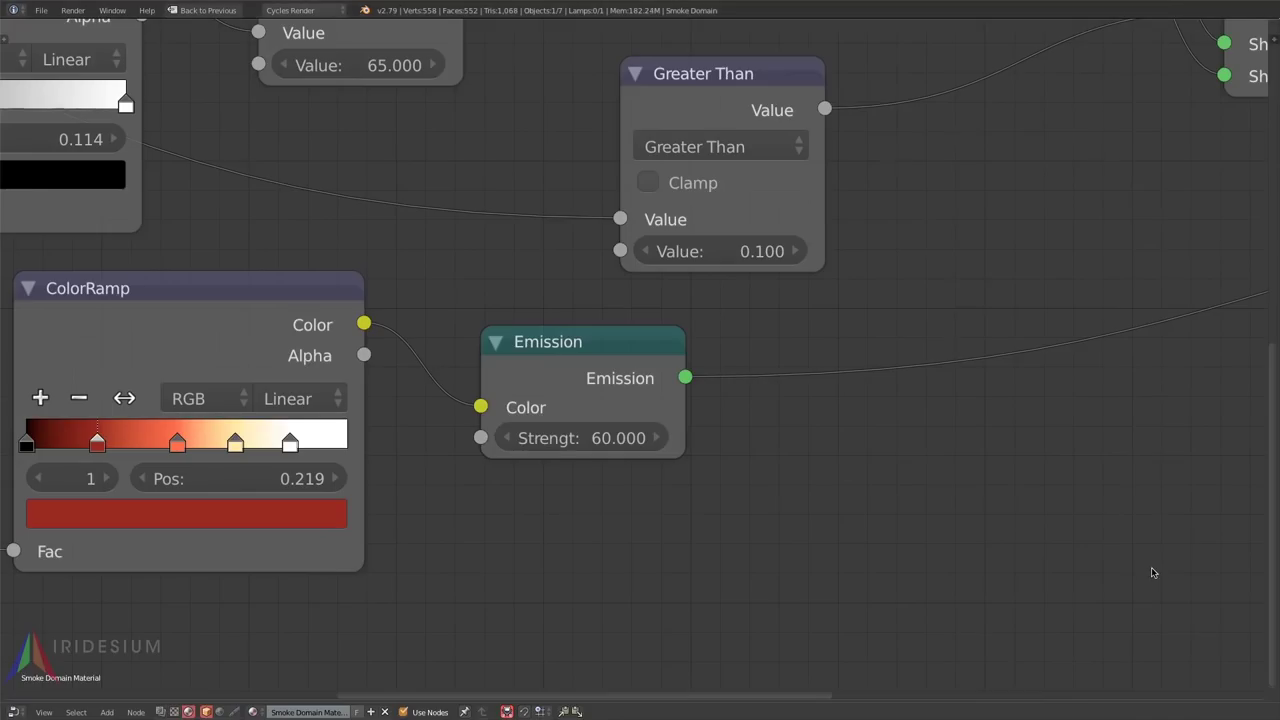
middle_click_drag(369, 260, 689, 637)
mouse_move(381, 188)
middle_mouse_down()
mouse_move(714, 489)
mouse_move(688, 456)
middle_mouse_up()
left_click_drag(517, 342, 522, 349)
scroll(475, 438, "up", 1)
middle_click_drag(475, 440, 390, 60)
scroll(475, 300, "down", 3)
middle_click_drag(724, 295, 670, 160)
left_click(781, 156)
type("75")
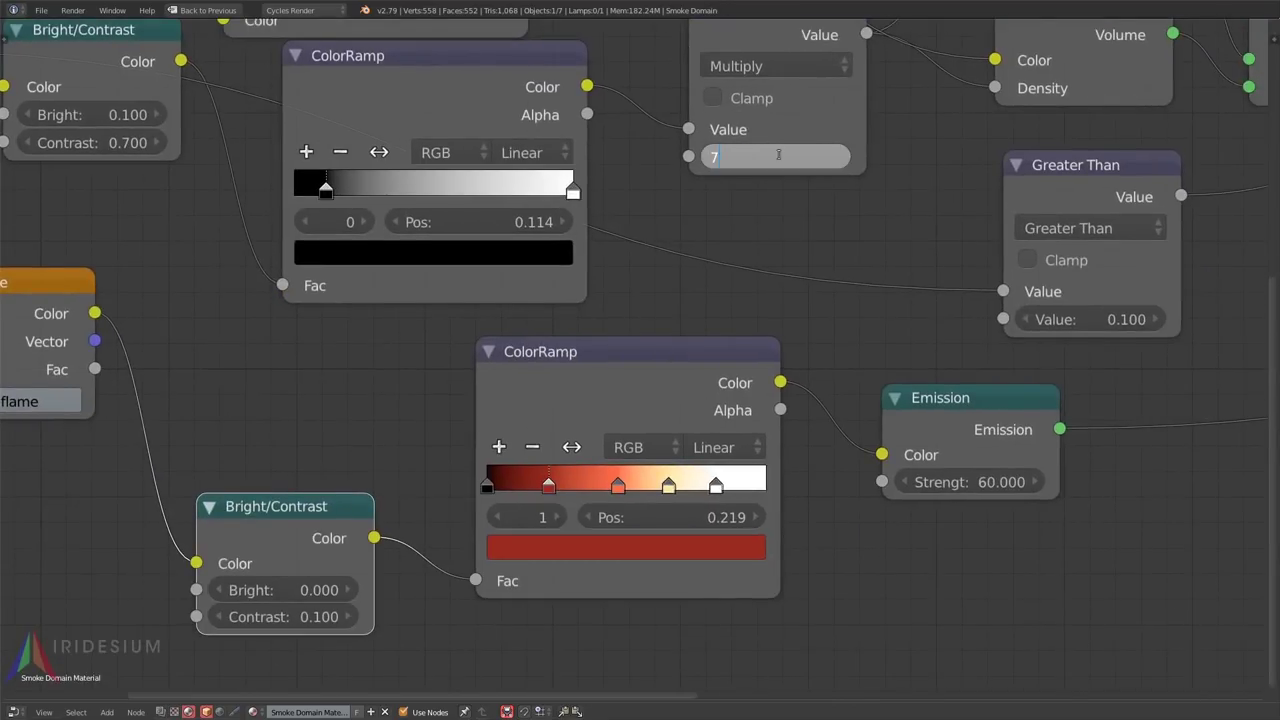
key("Return")
middle_click_drag(681, 254, 747, 270)
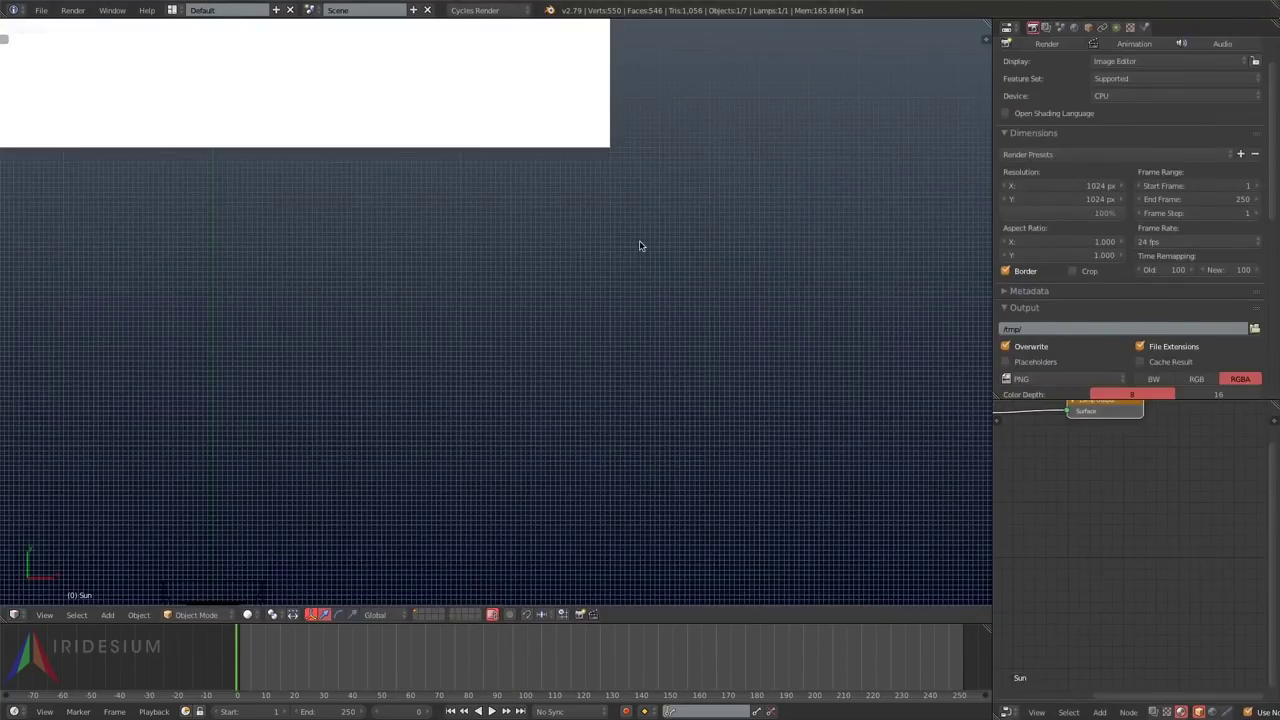
Step: Rotate the Sun lamp in the top view and by about 18 degrees in the right view, and return to the camera view
key("Home")
key("r")
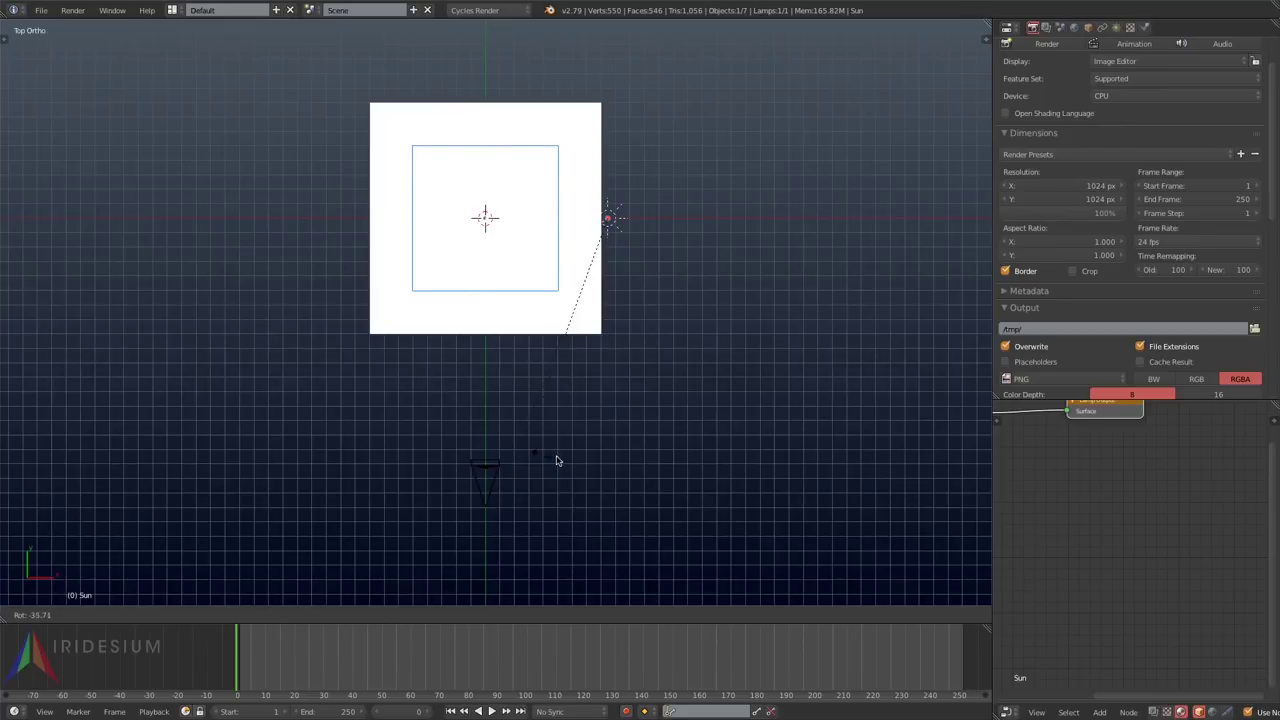
key("KP_3")
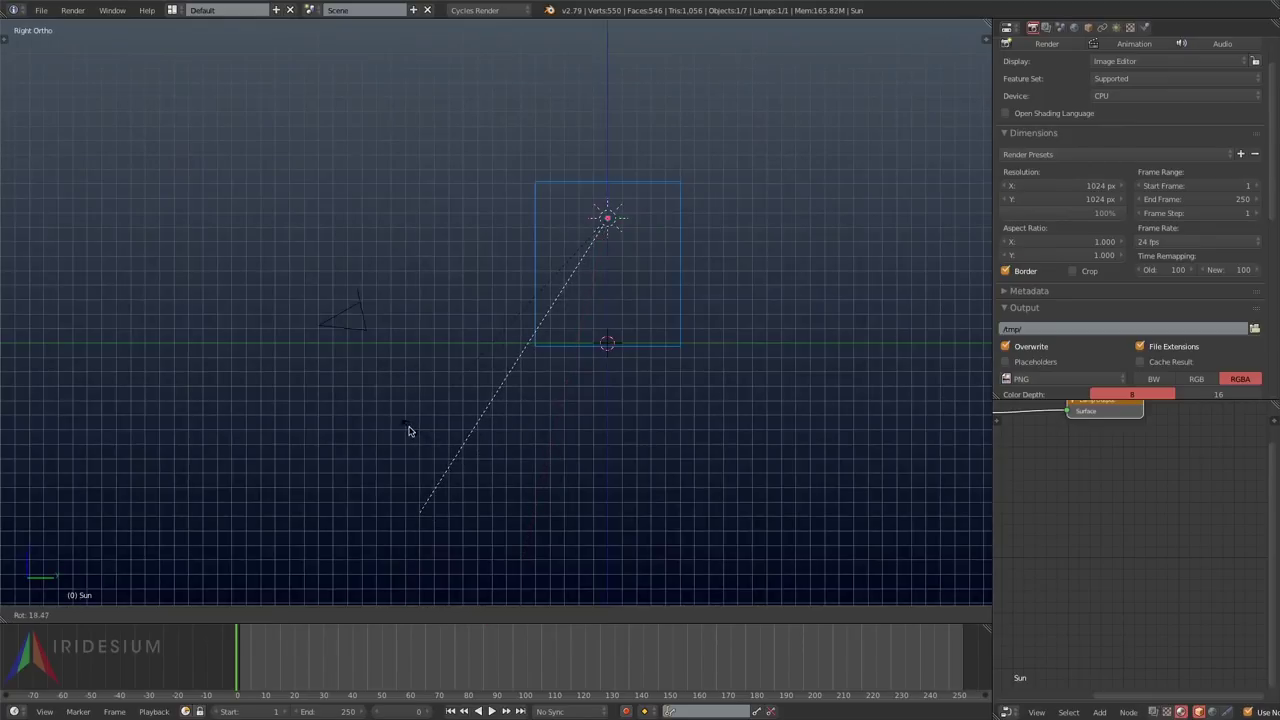
left_click(409, 431)
key("KP_0")
Step: Set the render resolution scale to 50% and run an OpenGL viewport render of the animation
left_click(1094, 214)
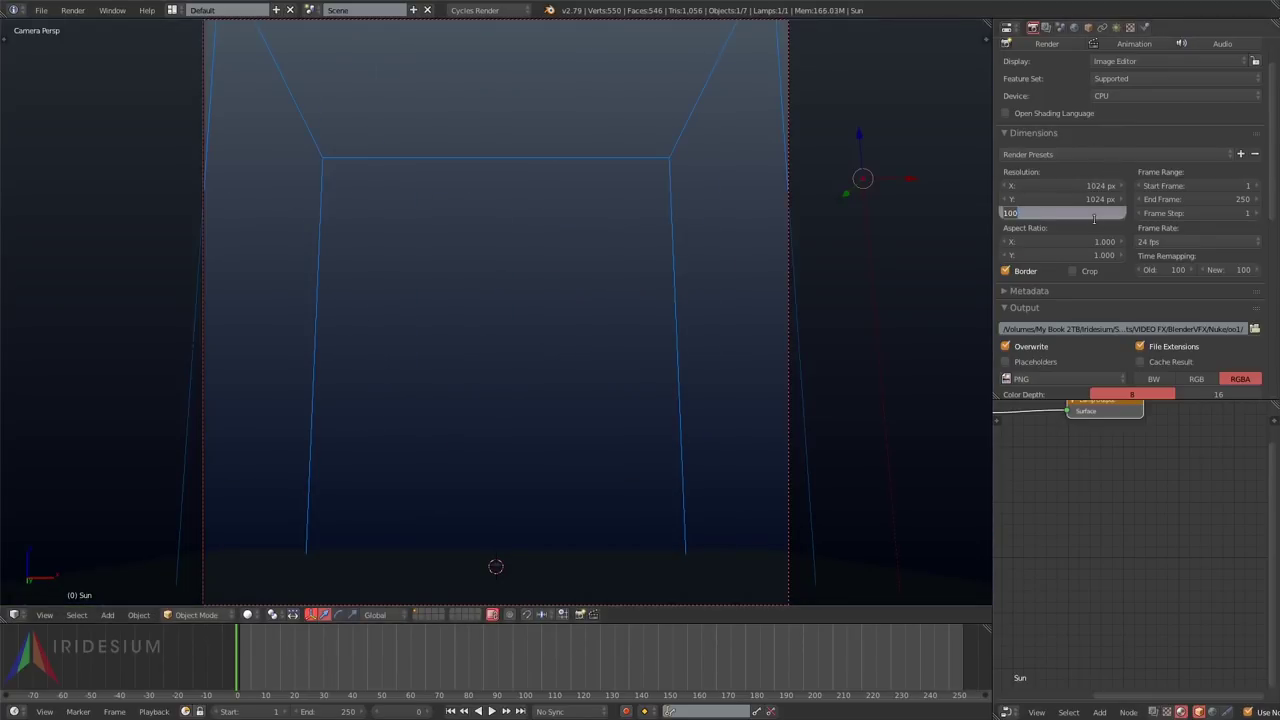
type("50")
key("Return")
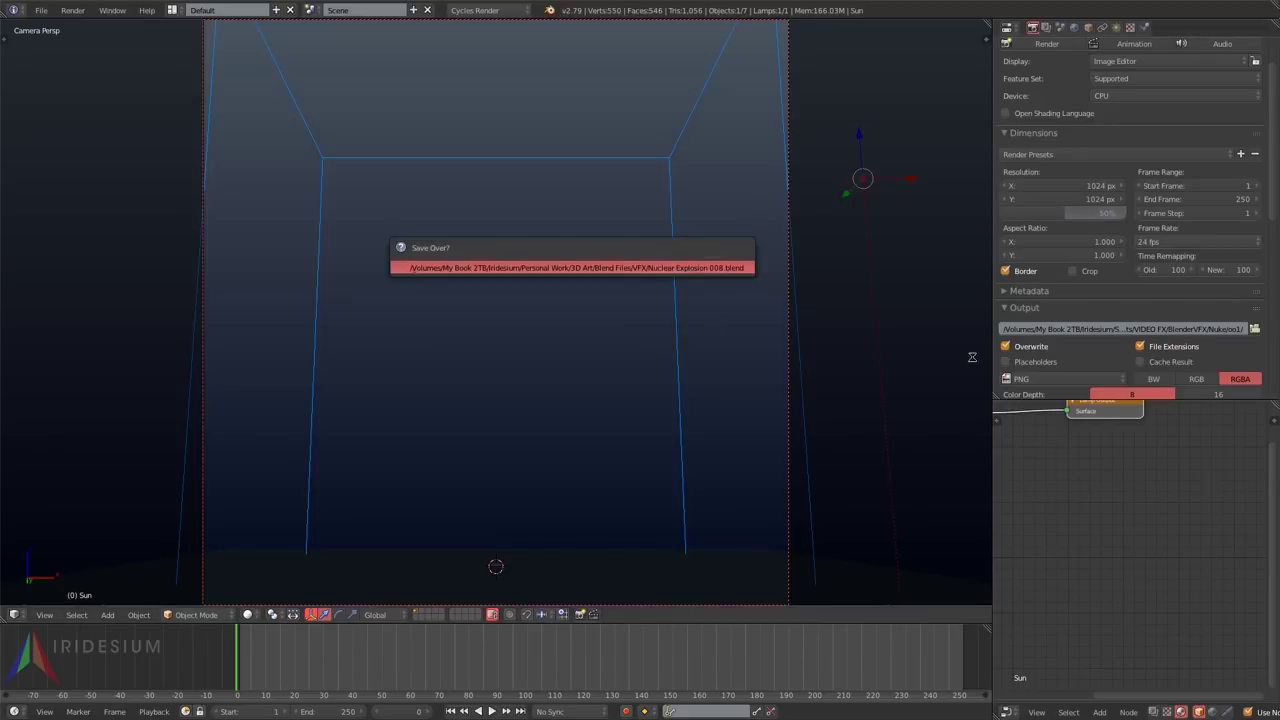
left_click(593, 614)
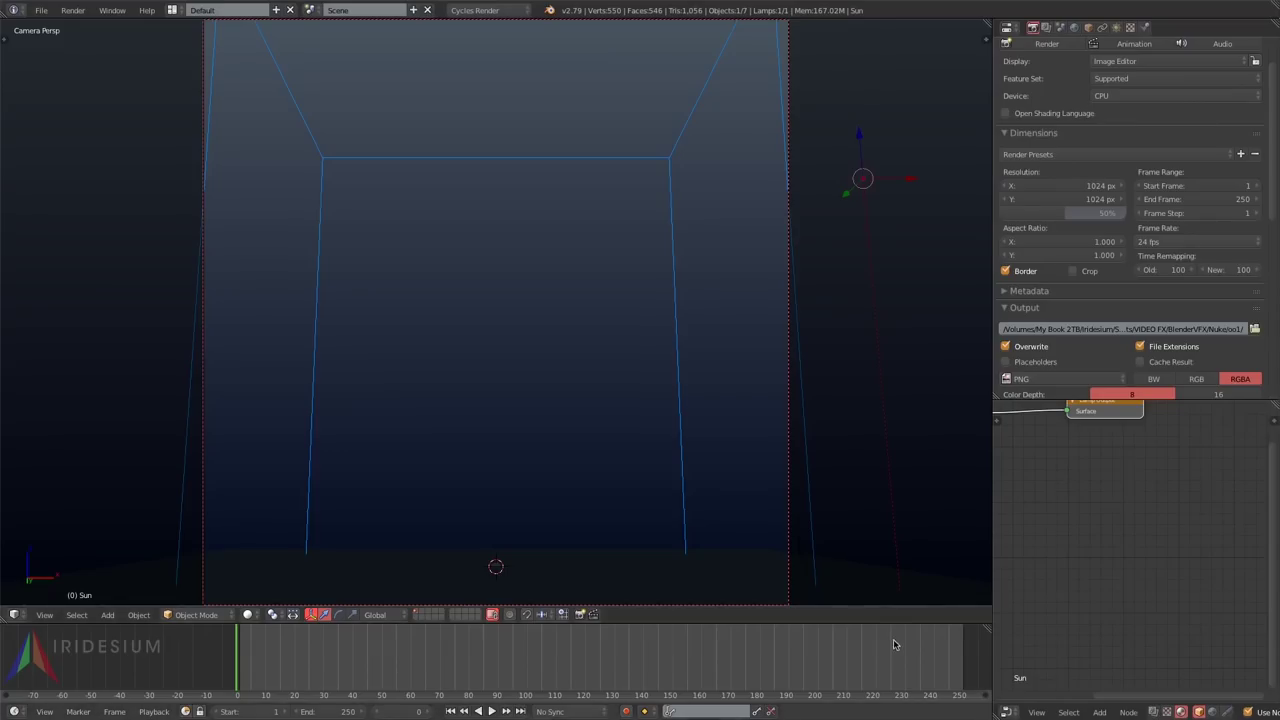
Step: Save the blend file and start a new file in the Video Editing layout
left_click(41, 10)
left_click(80, 117)
left_click(41, 10)
left_click(57, 27)
left_click(57, 36)
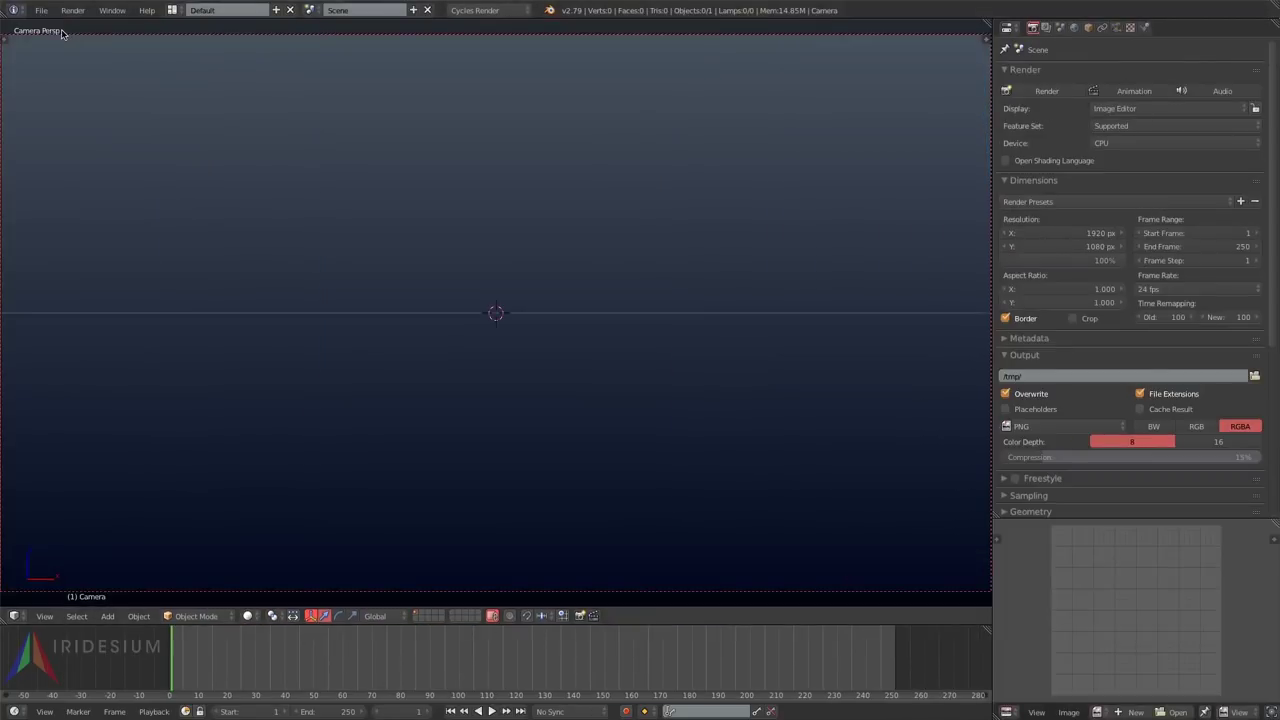
left_click(172, 10)
left_click(212, 150)
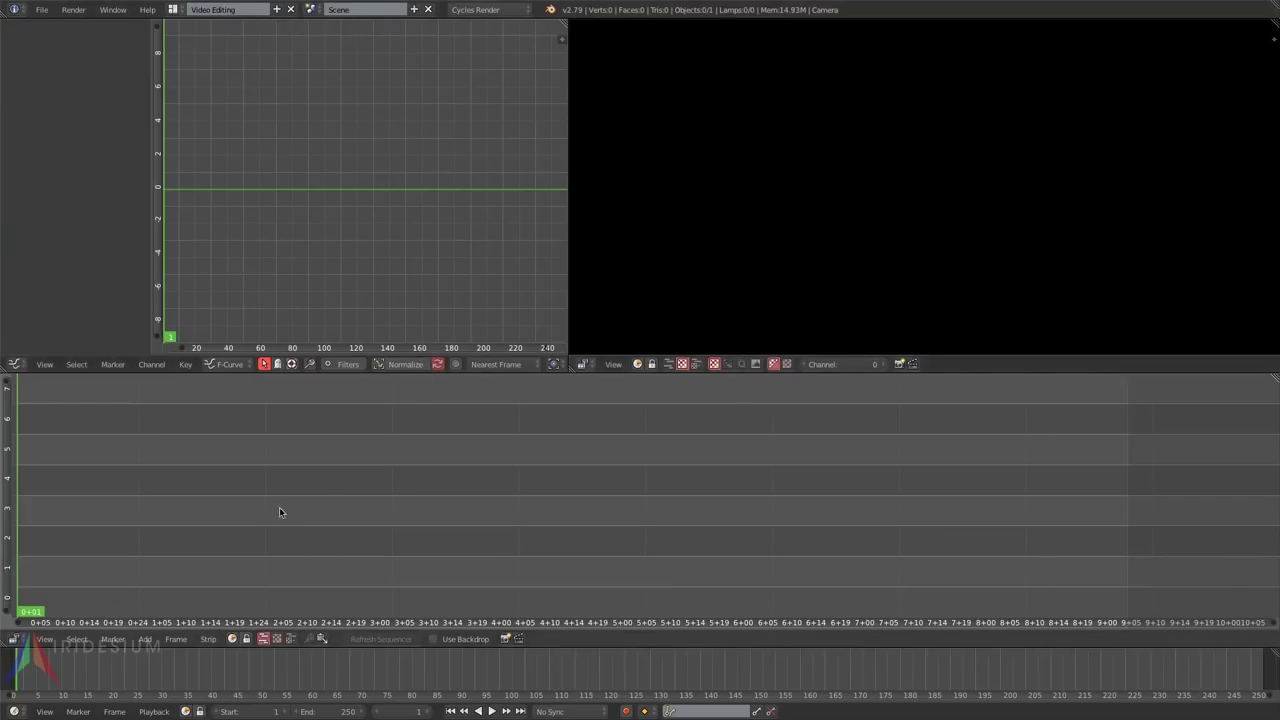
Step: Add the rendered PNG sequence from the oo1 folder as an image strip and hide the sequencer's strip properties
key("shift+a")
left_click(240, 556)
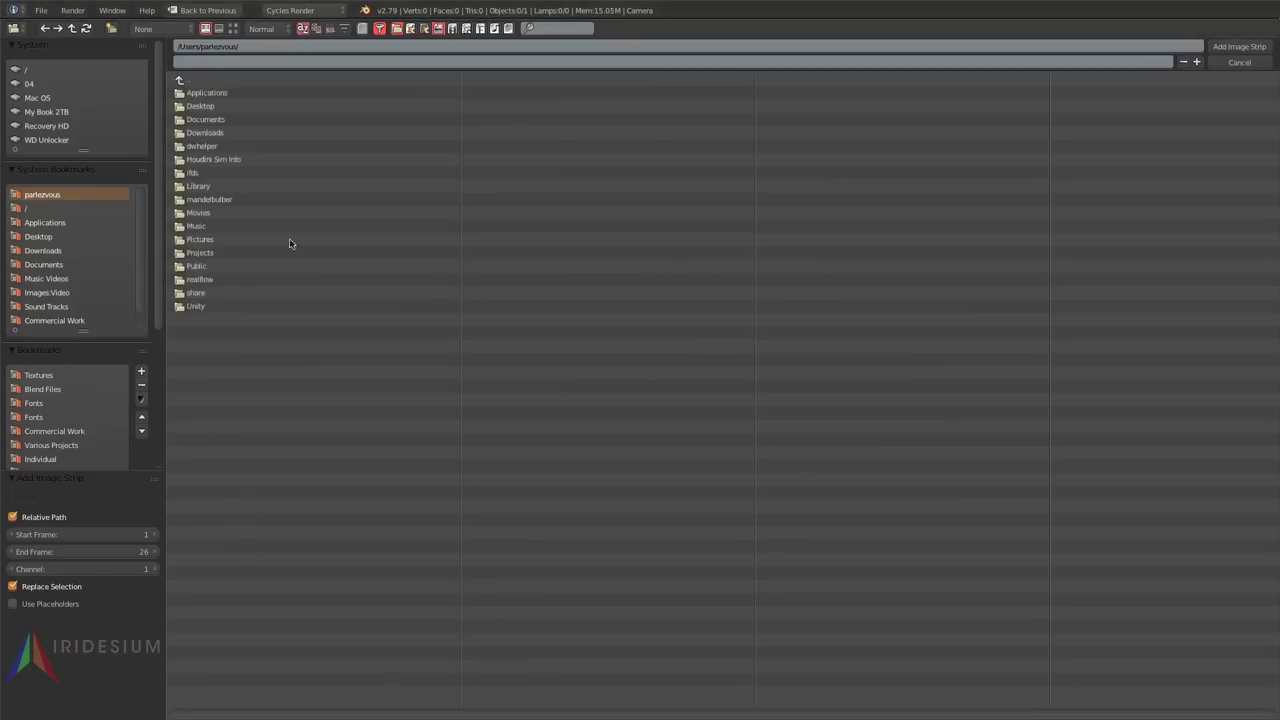
scroll(163, 337, "down", 2)
scroll(85, 407, "down", 3)
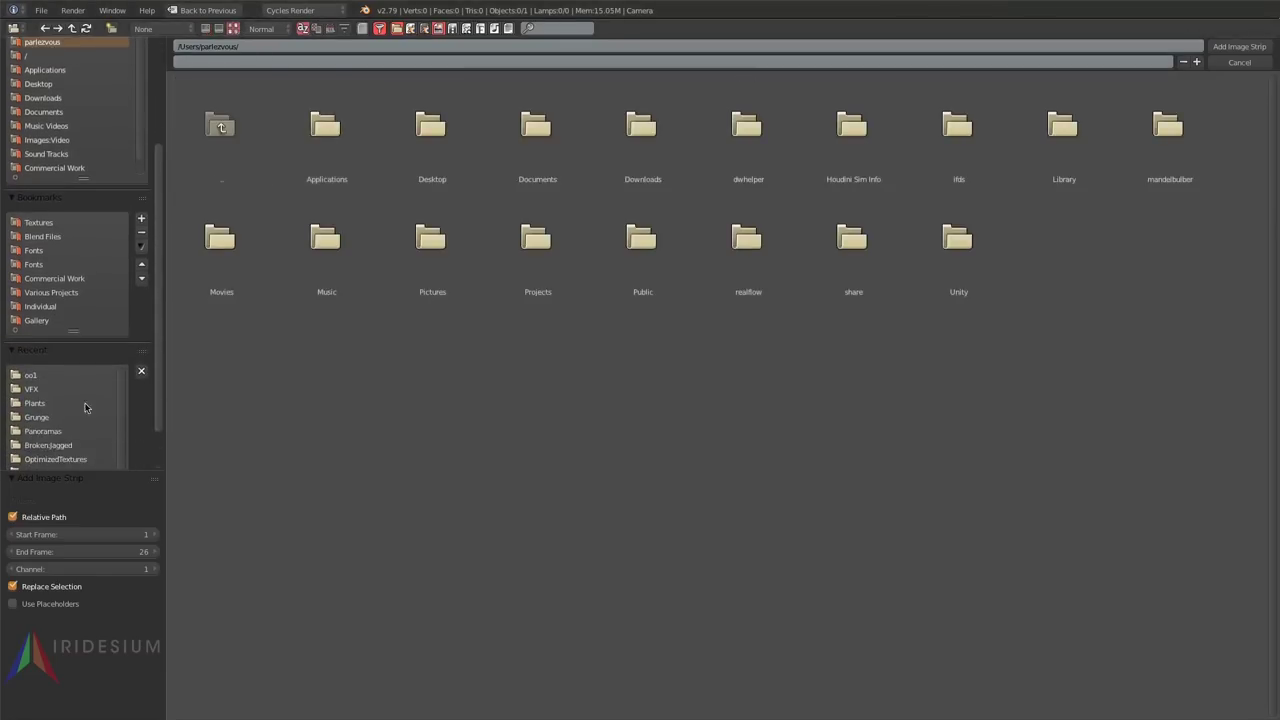
left_click(26, 372)
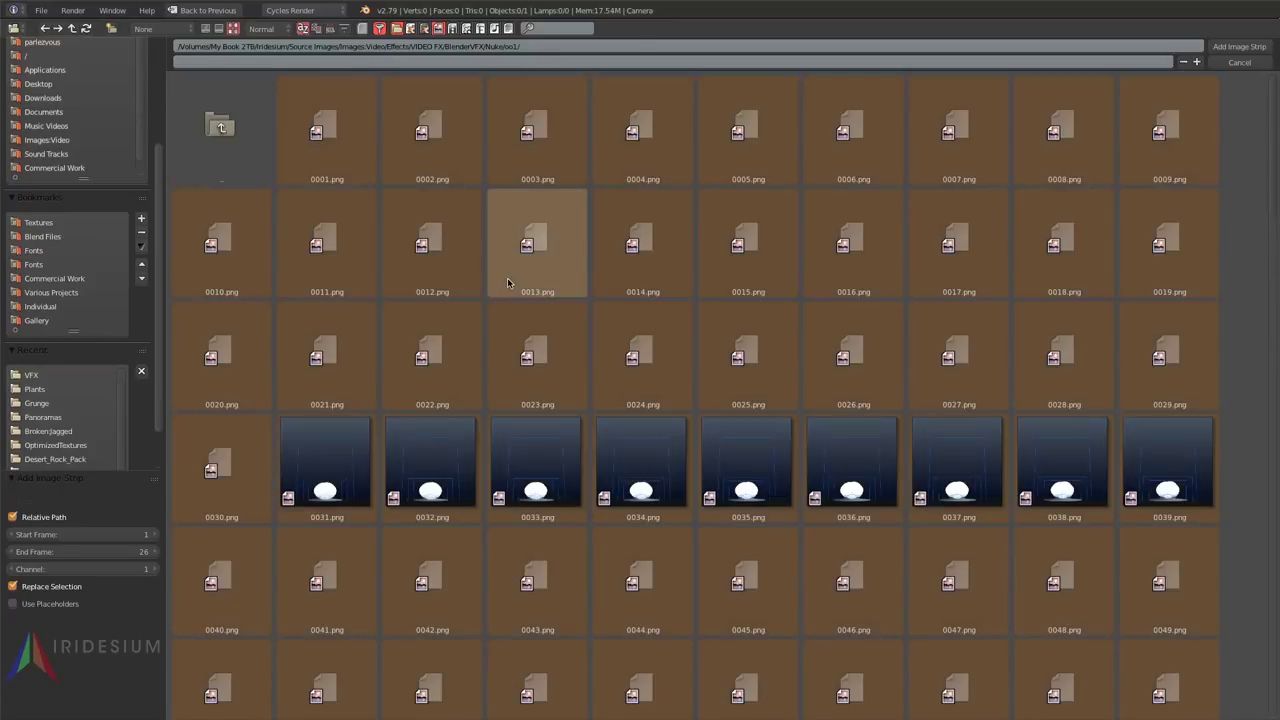
left_click(1239, 46)
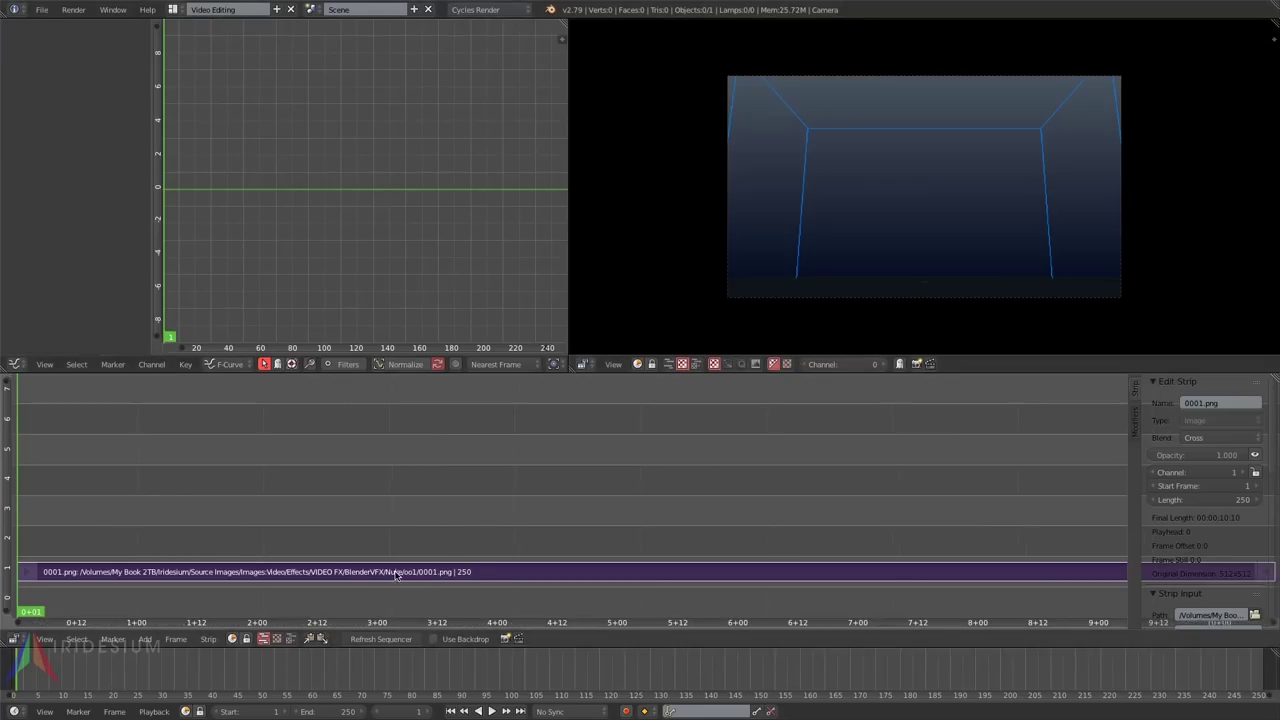
left_click_drag(1128, 533, 1276, 561)
Step: Set the render resolution to 1024 by 1024 px from the Default layout
left_click(228, 9)
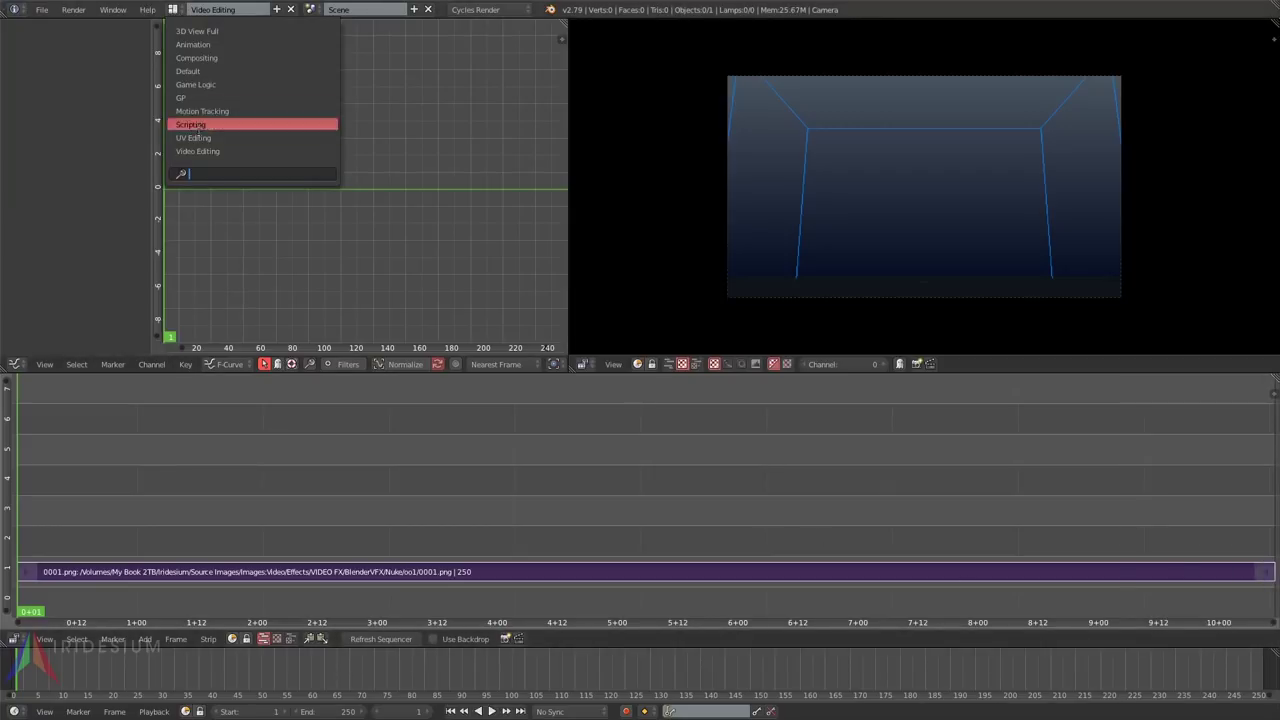
left_click(210, 71)
left_click(1044, 232)
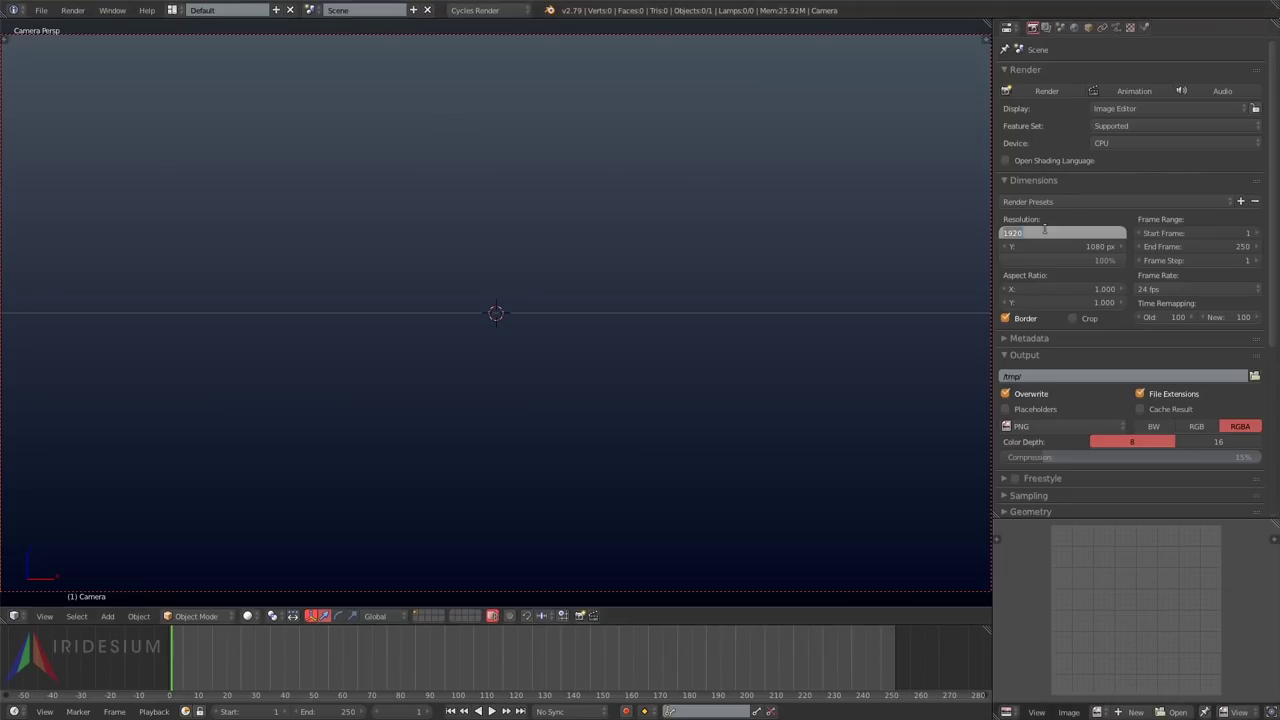
type("1024")
key("Tab")
type("1")
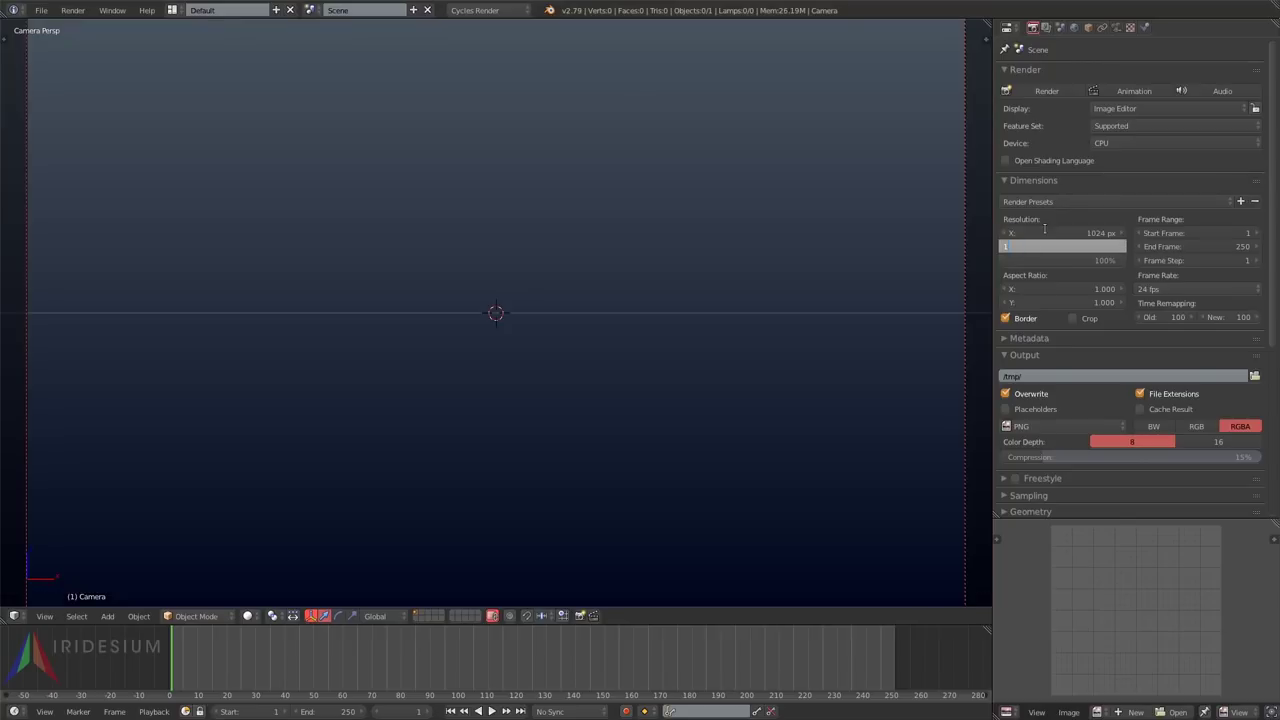
type("024")
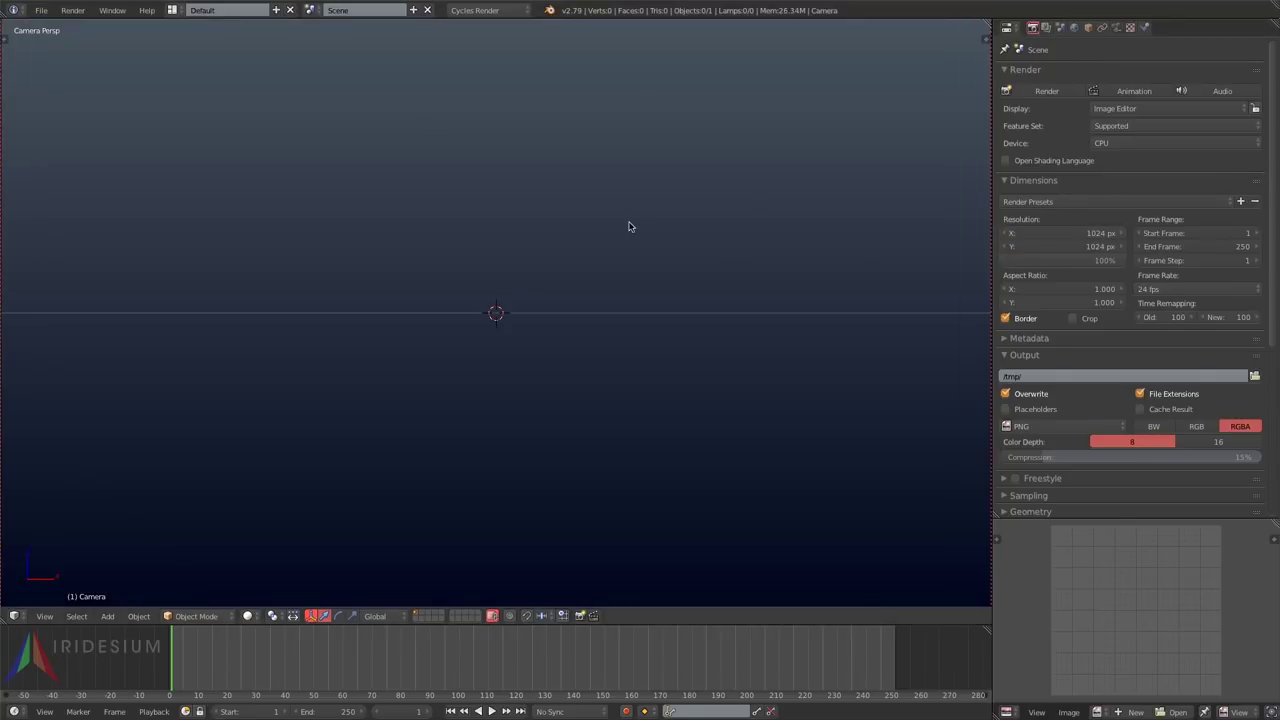
key("Return")
Step: Return to the Video Editing layout and play back the image sequence with the whole strip in view
left_click(172, 10)
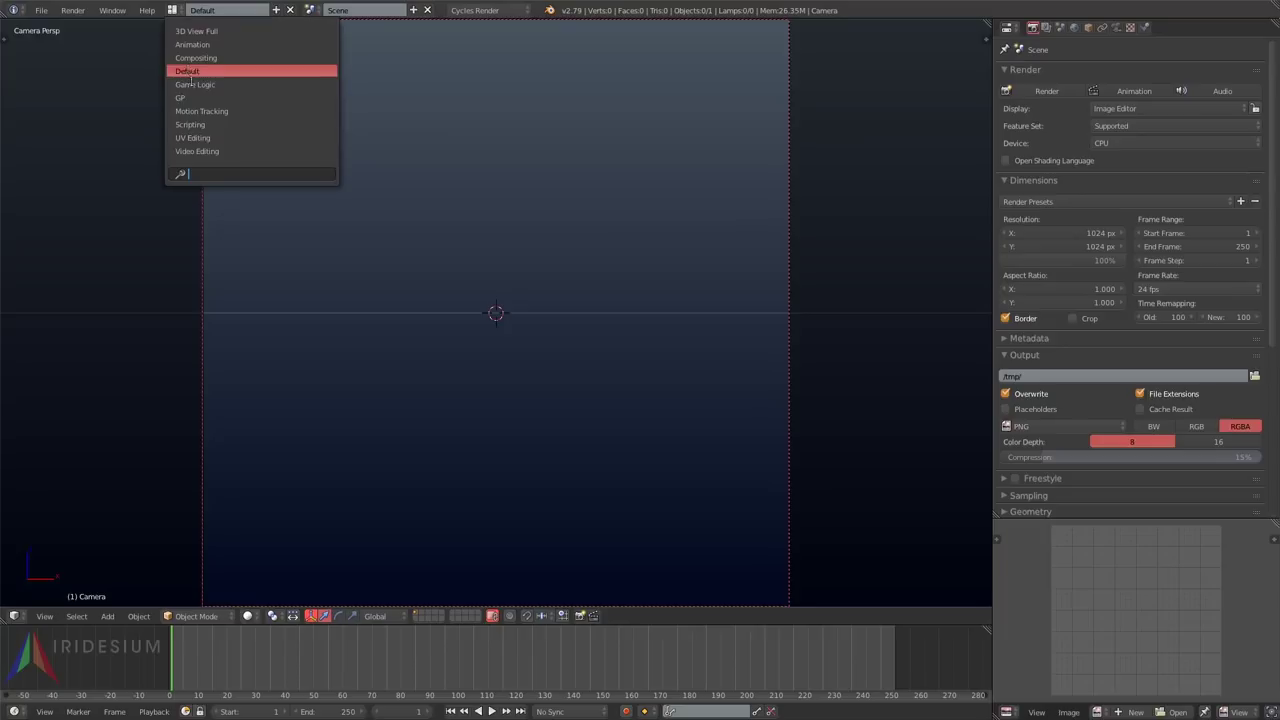
left_click(214, 152)
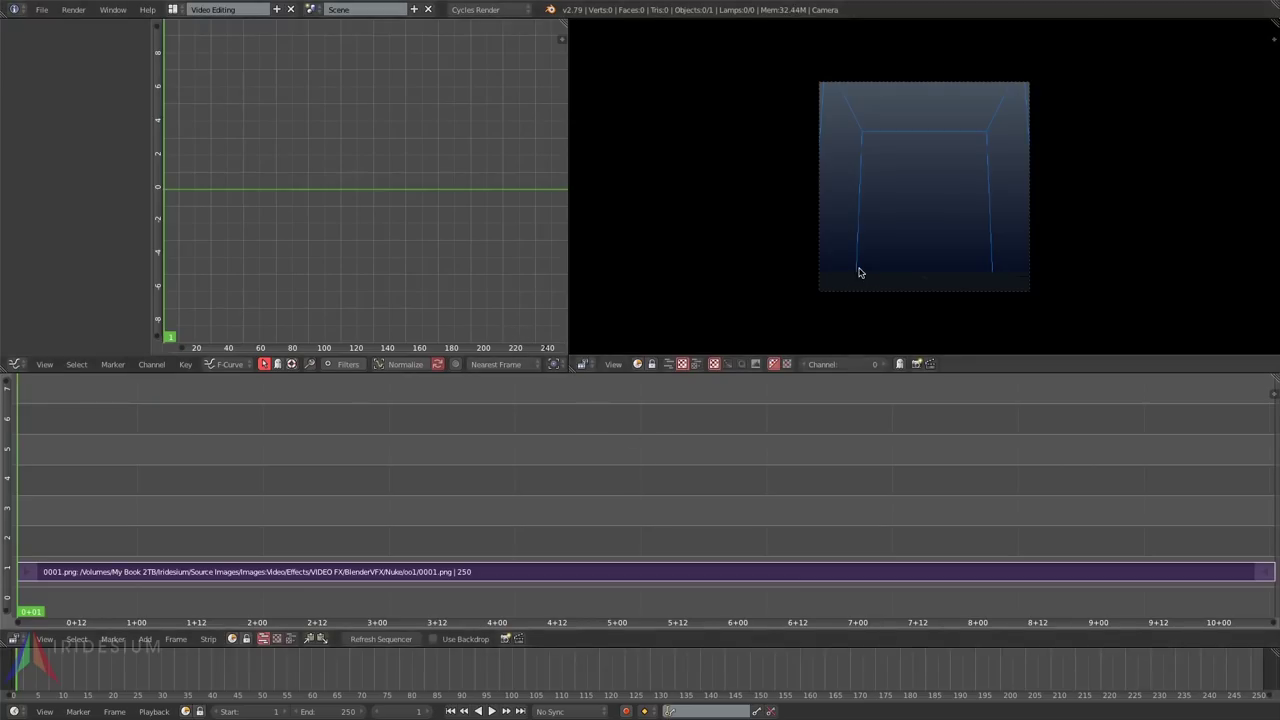
key("alt+a")
key("Home")
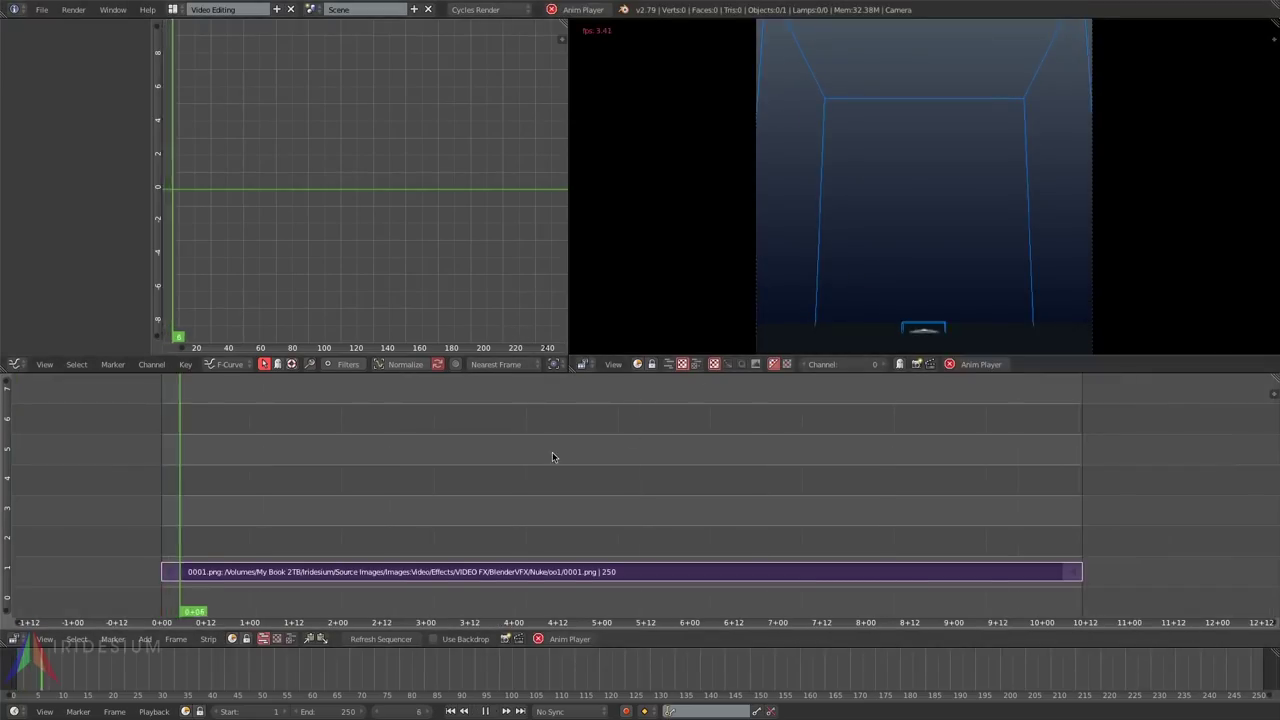
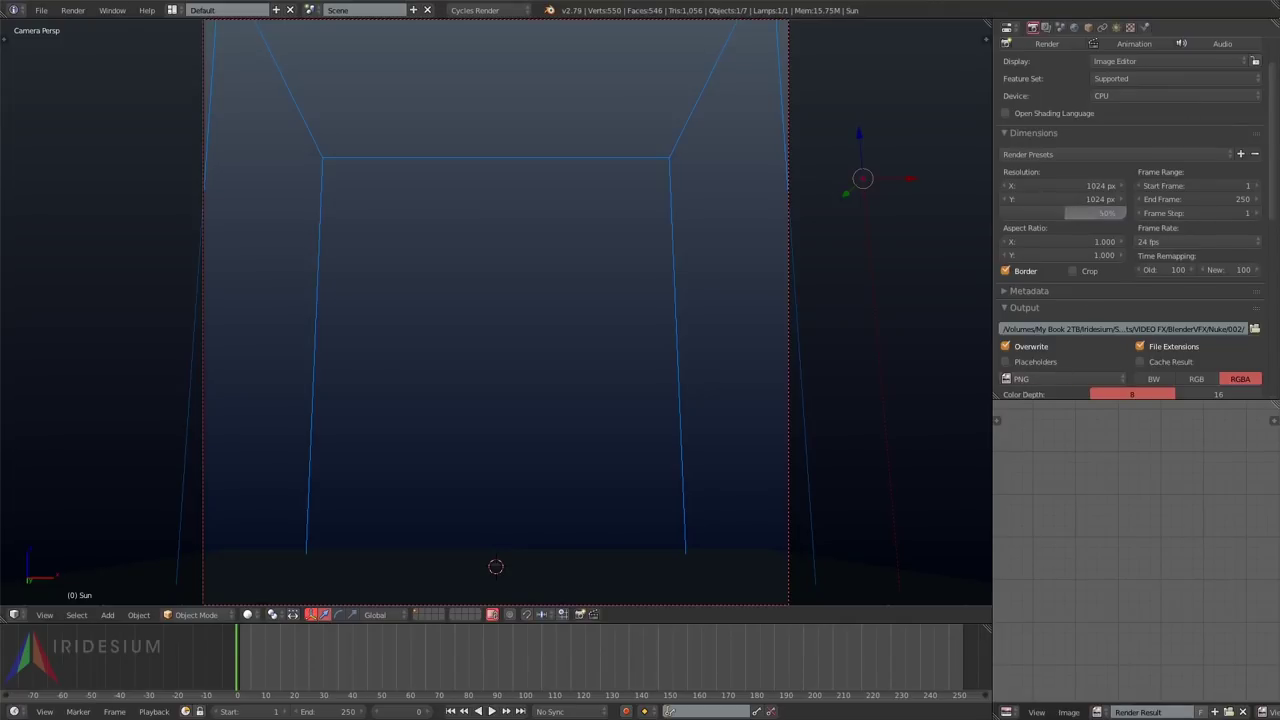
Step: Set the explosion scene's render resolution scale to 100%
left_click(1068, 212)
type("100")
key("Return")
Step: Set both Clamp Direct and Clamp Indirect to 3 in the Cycles sampling settings
scroll(1266, 310, "down", 5)
scroll(1266, 310, "down", 1)
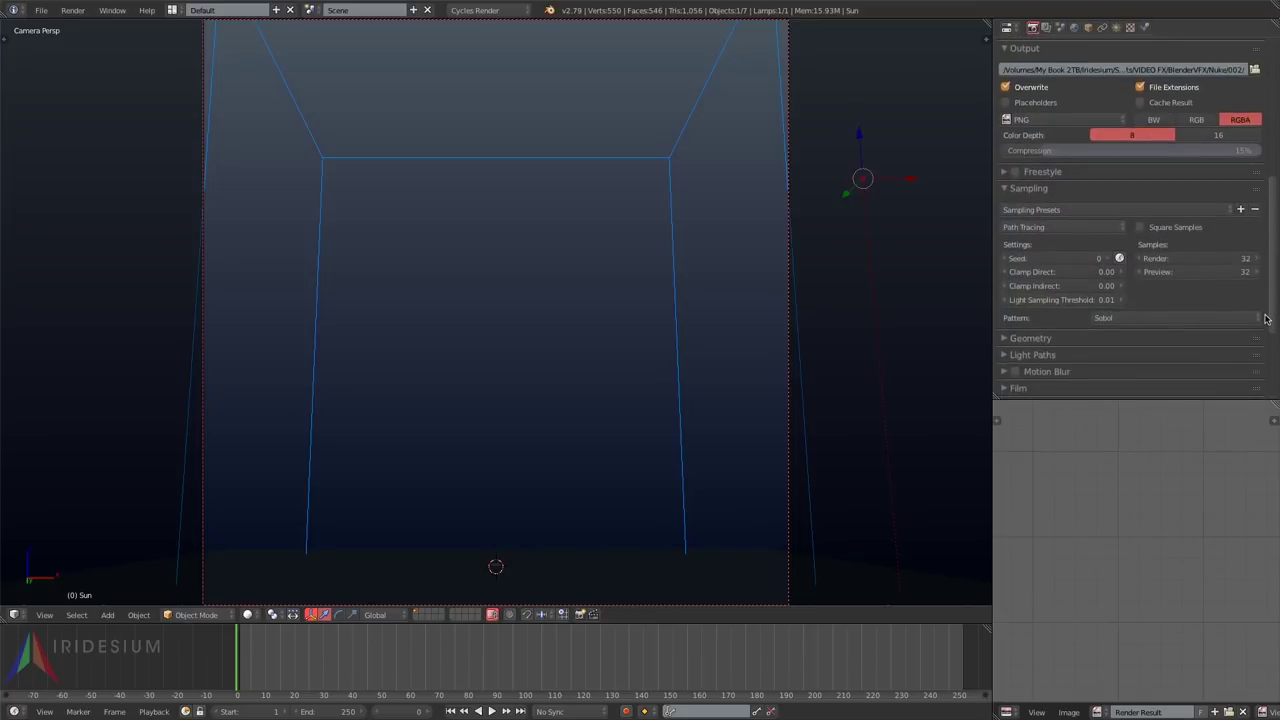
left_click(1049, 190)
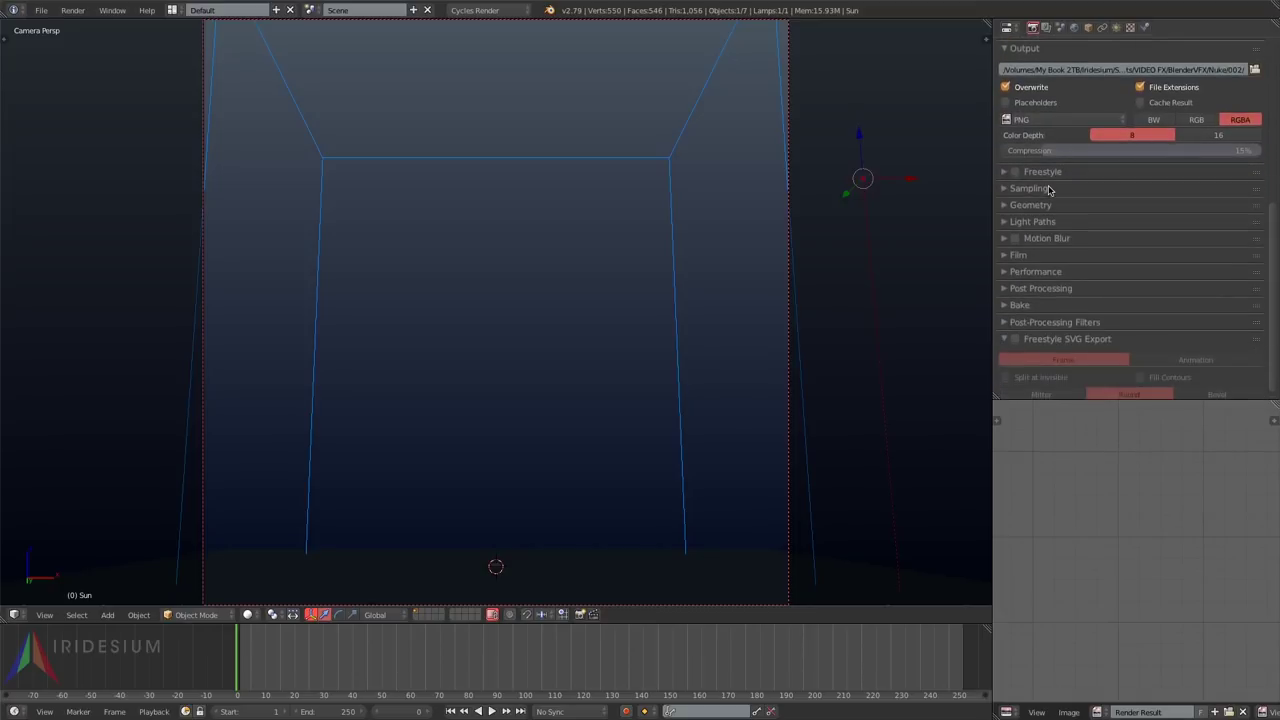
left_click(1030, 189)
left_click(1046, 271)
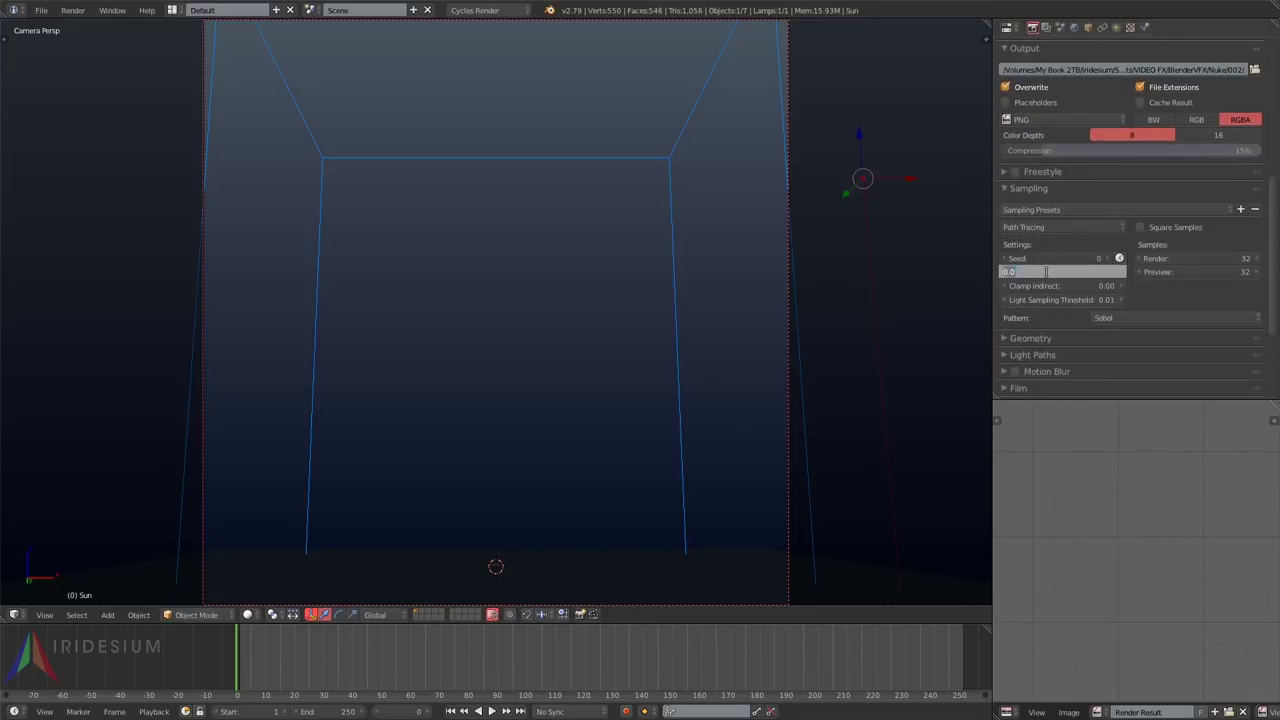
left_click(1053, 287)
type("3")
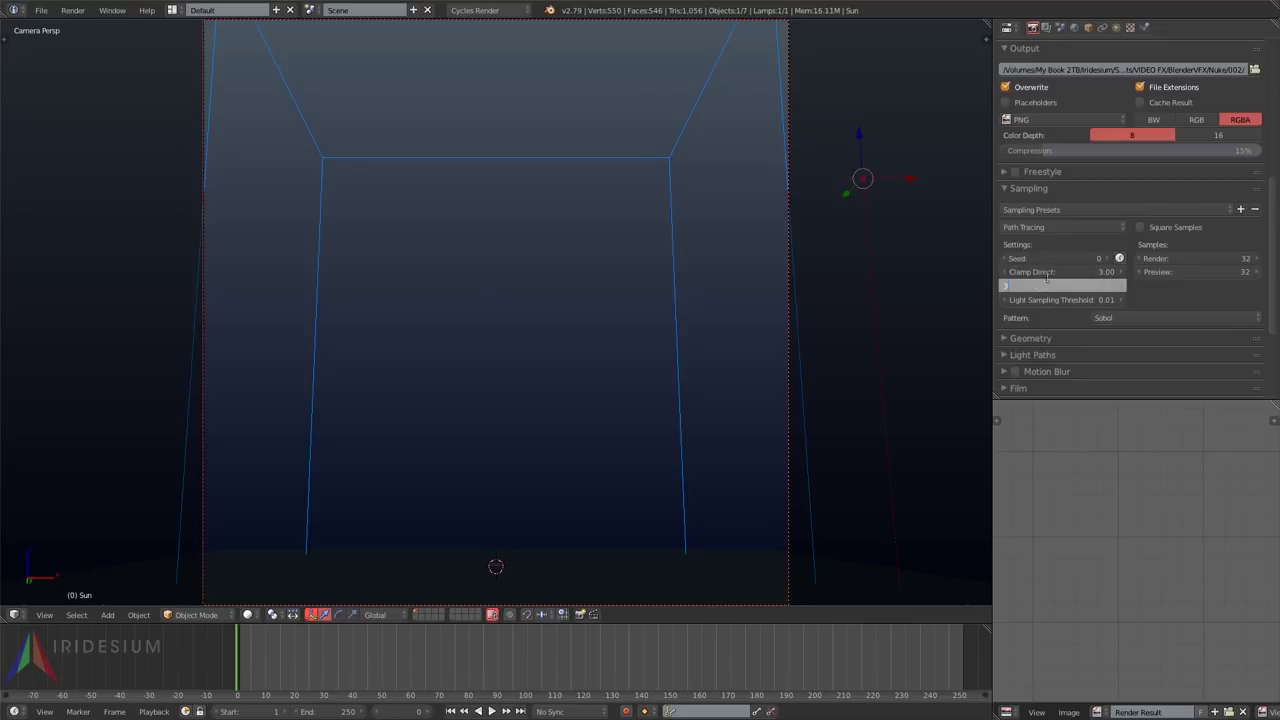
left_click(1024, 189)
Step: Set Filter Glossy to 3 in the Light Paths settings
left_click(1020, 223)
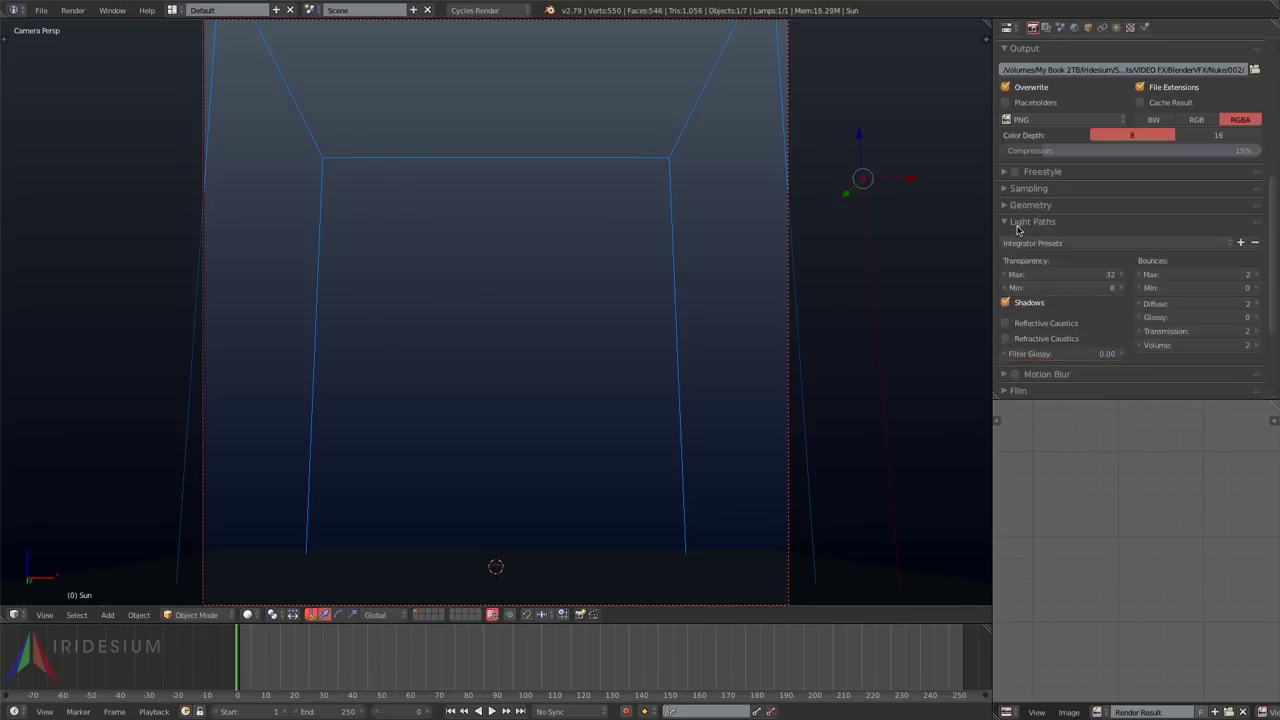
left_click(1045, 354)
type("3")
left_click(1025, 221)
Step: Start the final Cycles render of the animation
scroll(1259, 97, "up", 5)
scroll(1259, 97, "up", 2)
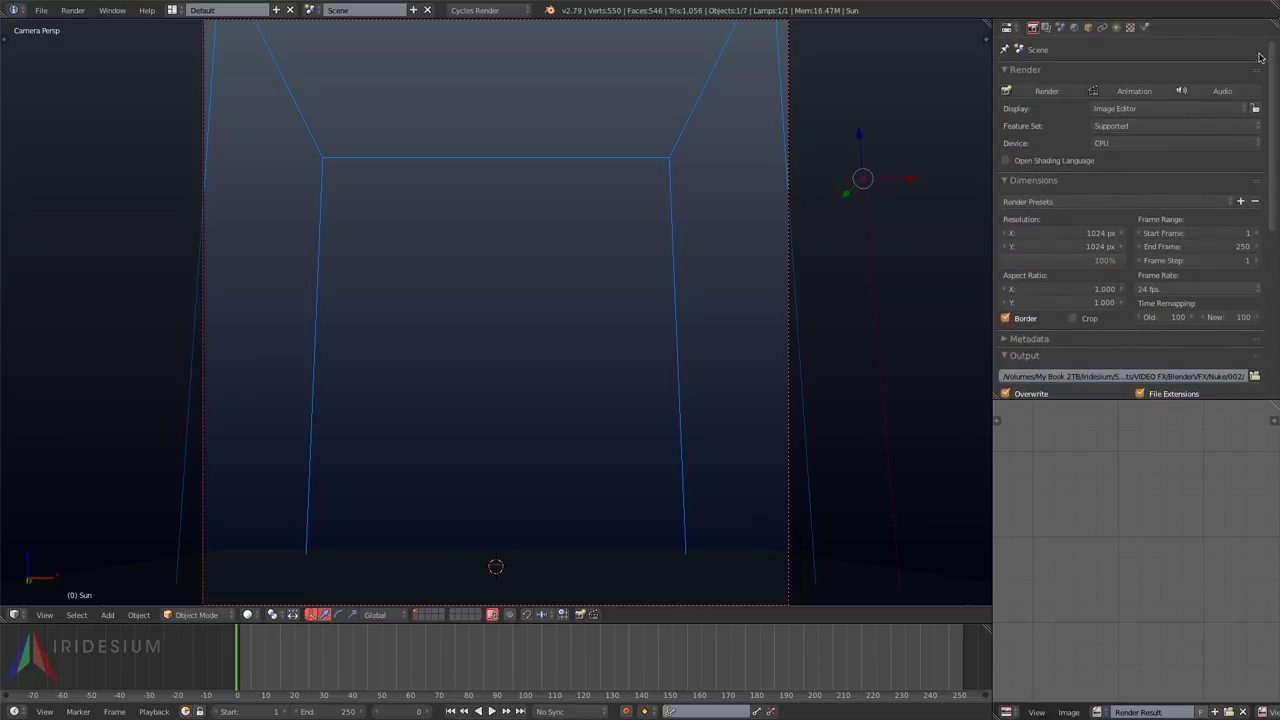
left_click(1138, 89)
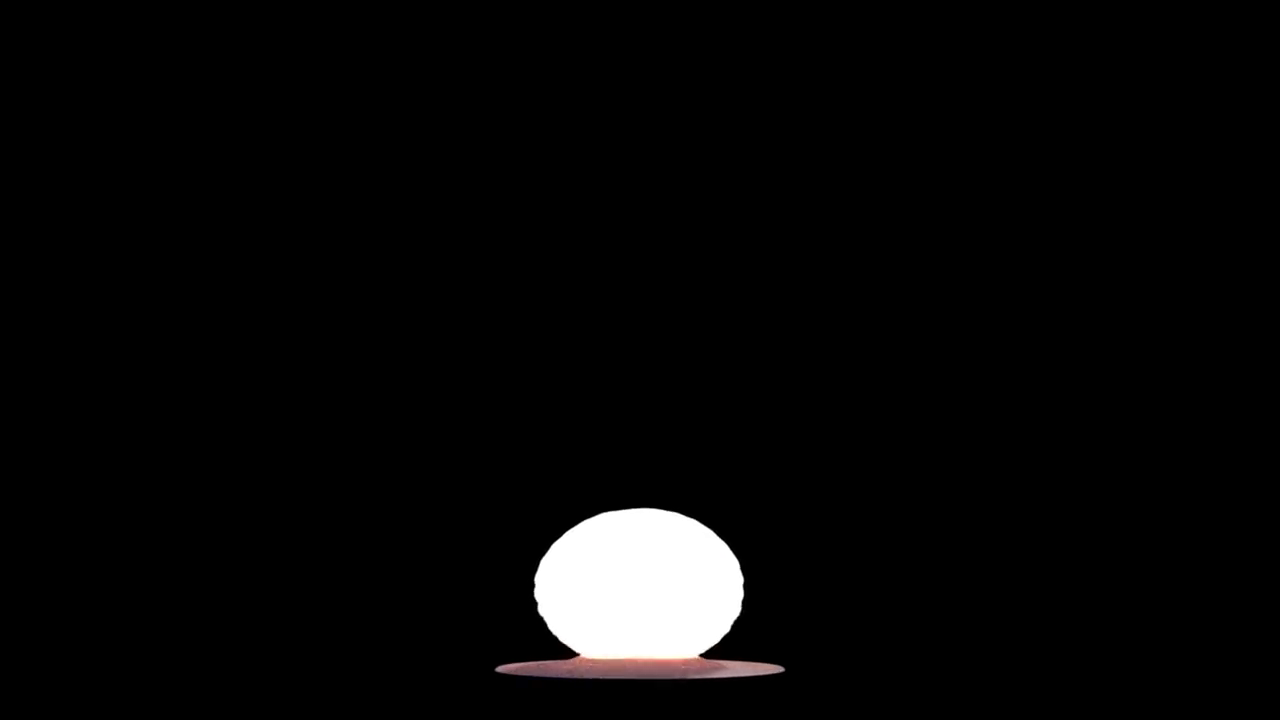